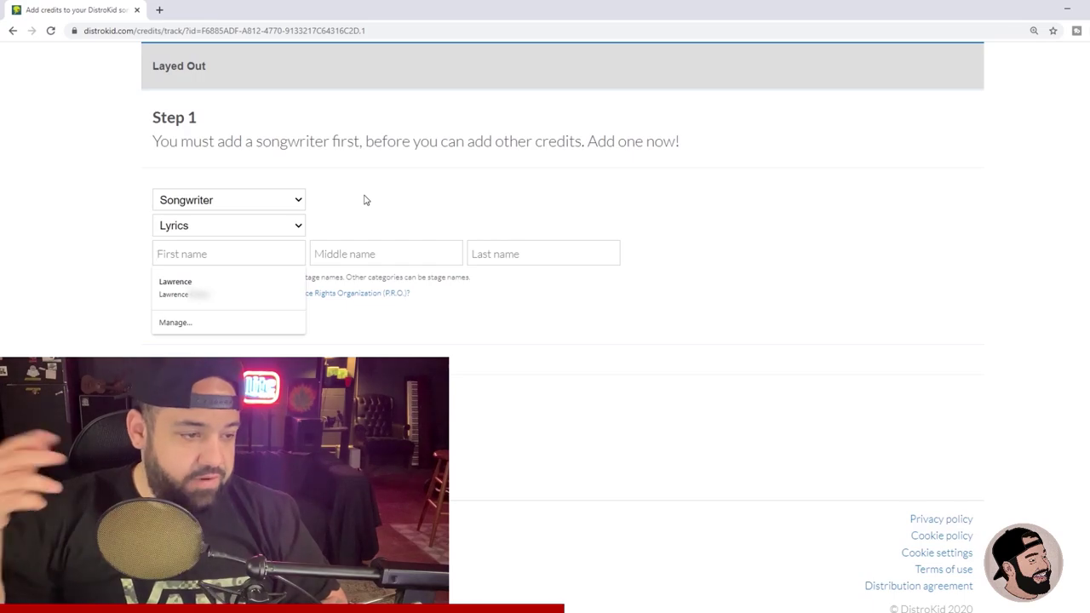
# Add an Executive producer credit with the producer's full name to the song Layed Out and submit the credits to stores.
pyautogui.hotkey('shift', 'Tab')
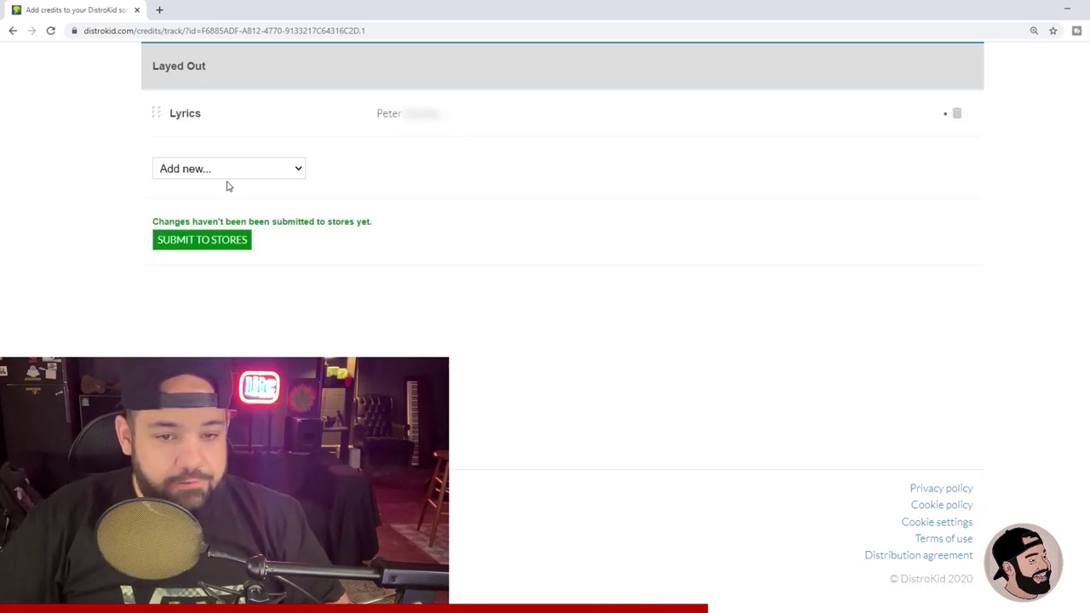
pyautogui.click(225, 170)
pyautogui.click(184, 229)
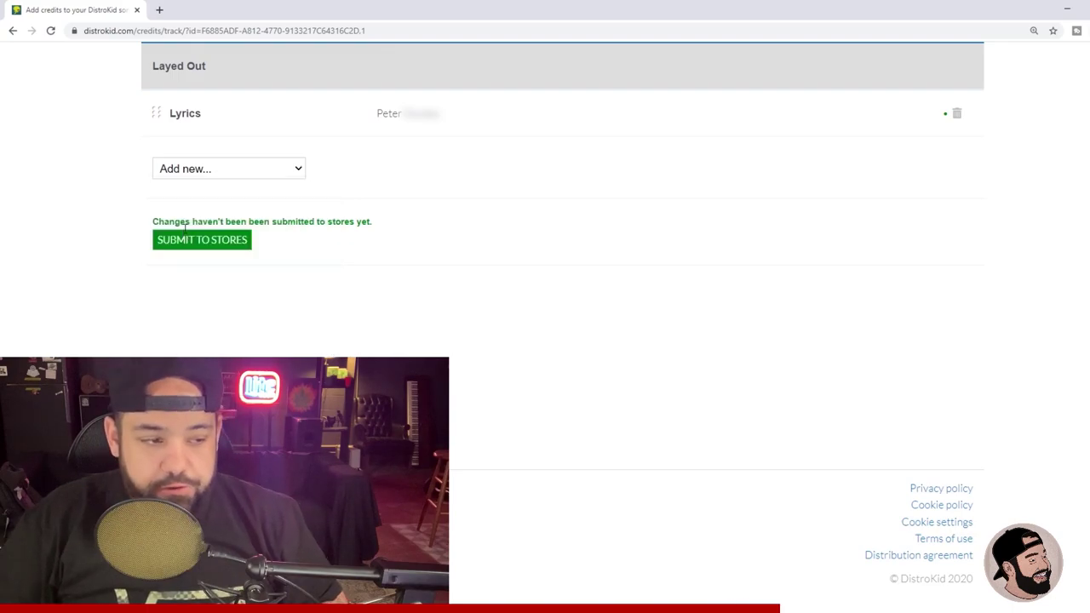
pyautogui.click(228, 194)
pyautogui.click(204, 282)
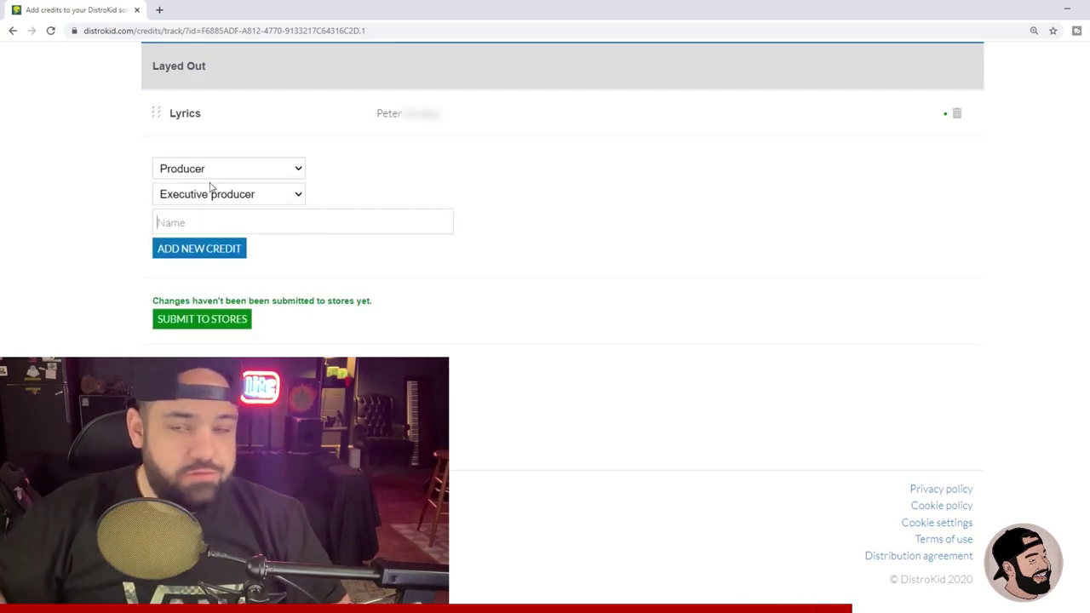
pyautogui.click(198, 221)
pyautogui.click(179, 251)
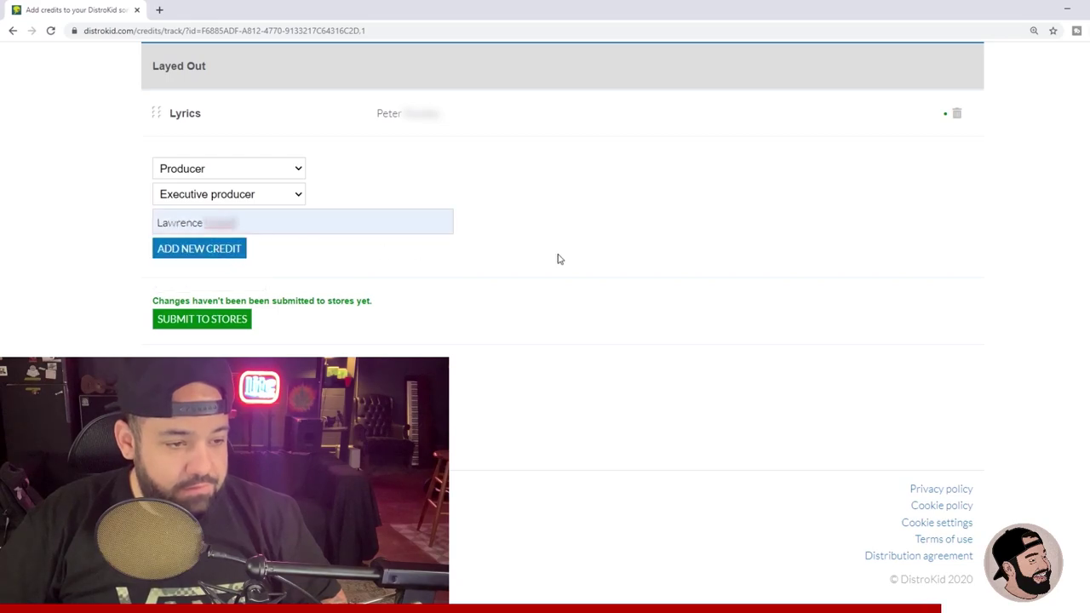
pyautogui.click(198, 249)
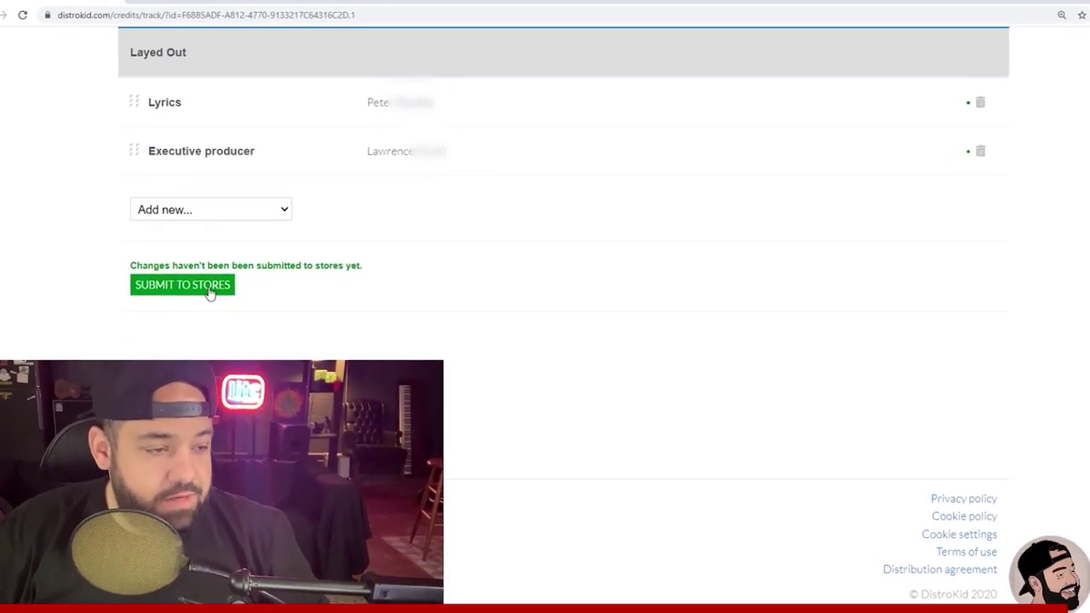
pyautogui.click(202, 287)
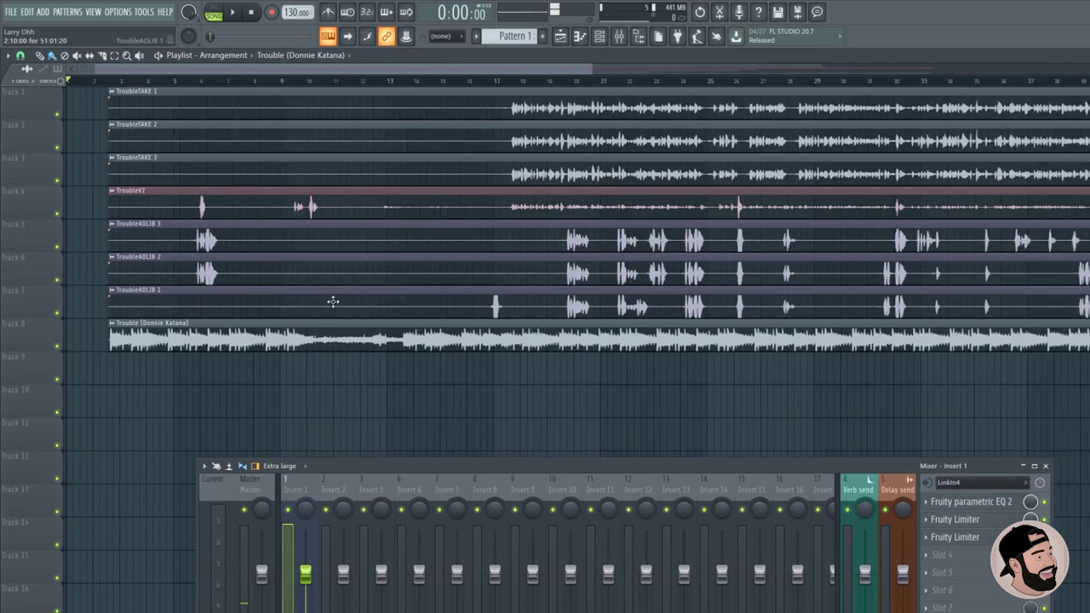
# In FL Studio, move all audio clips to the start of the playlist and place the beat clip on Track 1 above the vocals.
pyautogui.moveTo(112, 411); pyautogui.dragTo(202, 113)
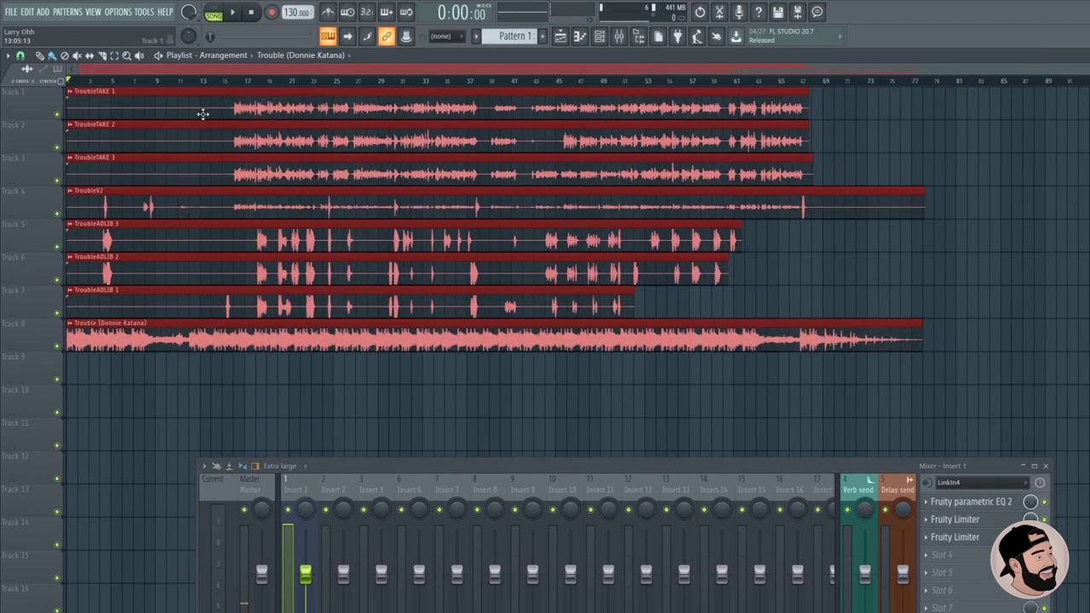
pyautogui.moveTo(65, 322); pyautogui.dragTo(26, 107)
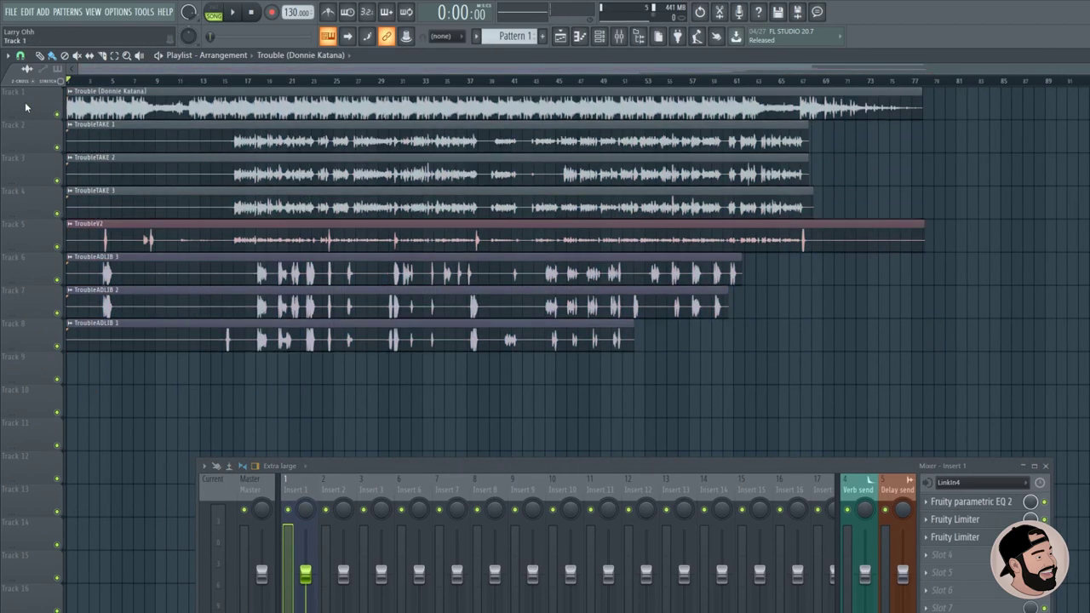
pyautogui.moveTo(688, 470); pyautogui.dragTo(620, 366)
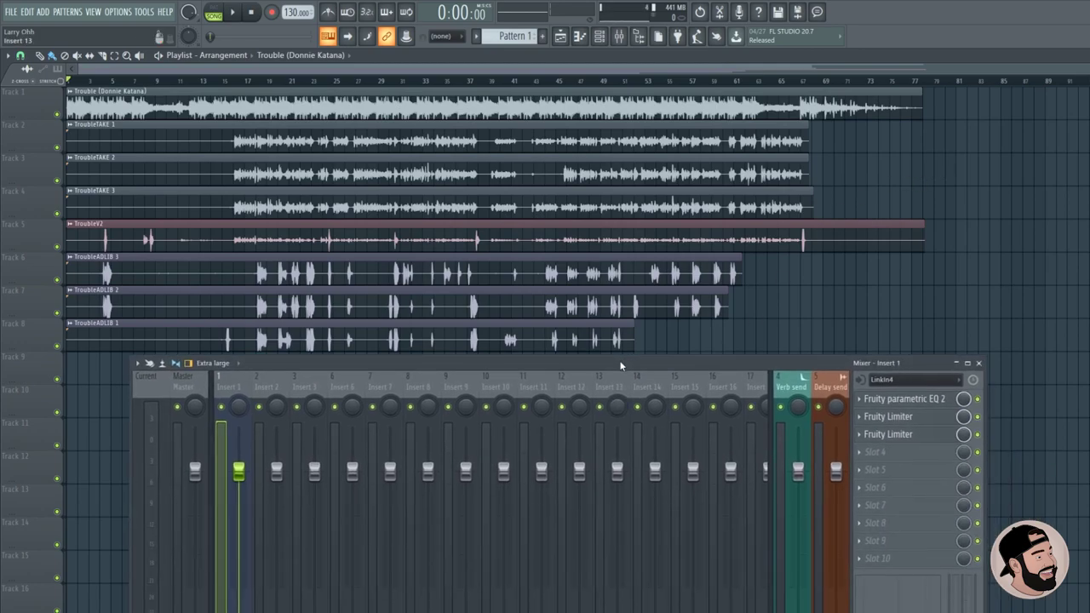
pyautogui.moveTo(621, 366); pyautogui.dragTo(758, 365)
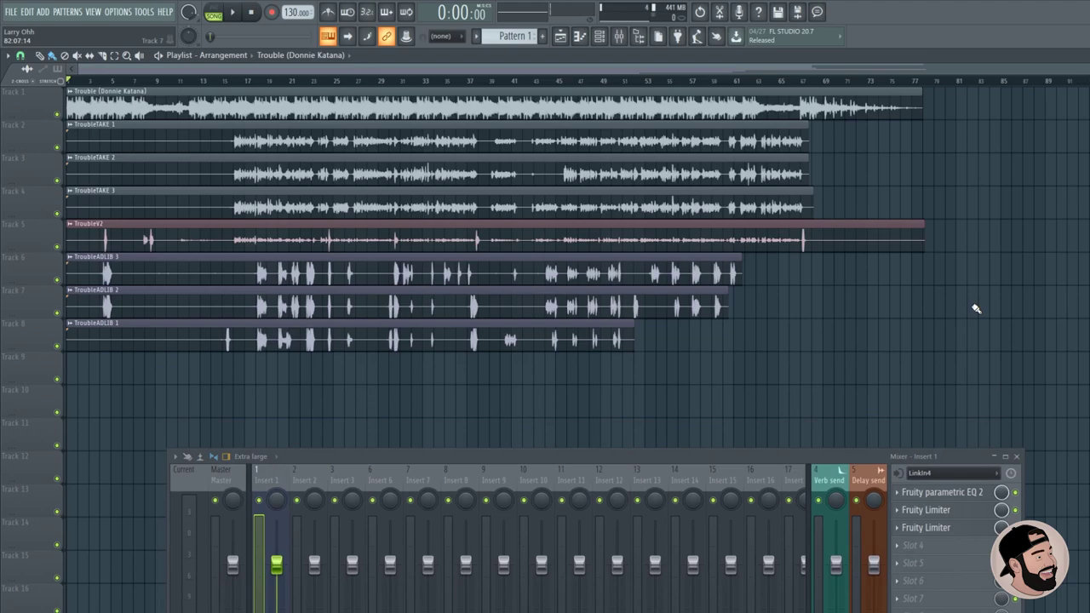
# Route all the audio channels, takes, ad-libs and beat, to consecutive mixer tracks starting at track 2.
pyautogui.doubleClick(418, 62)
pyautogui.moveTo(495, 166); pyautogui.dragTo(440, 171)
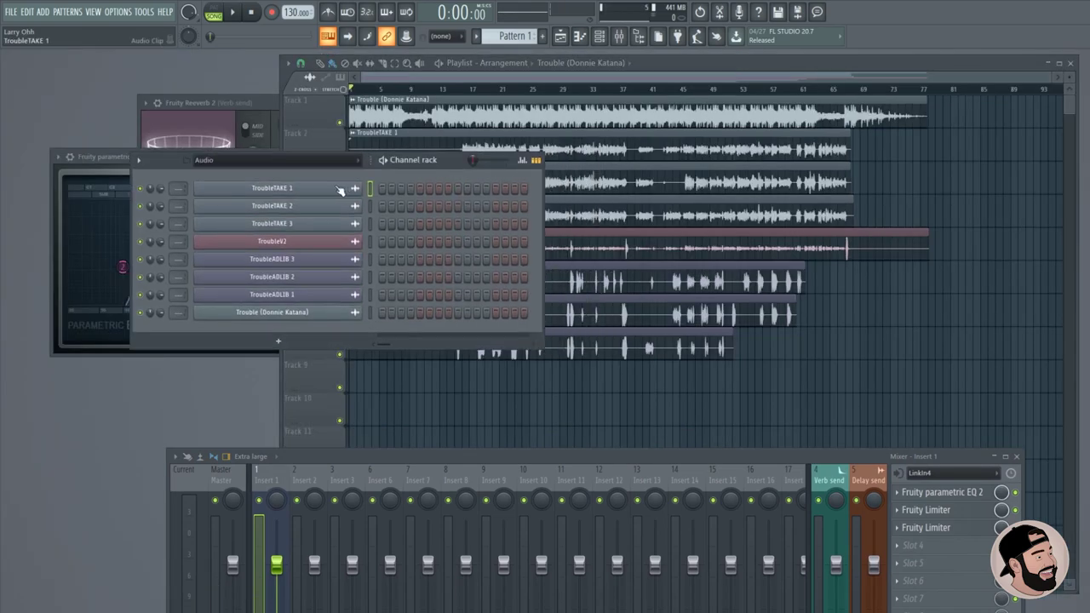
pyautogui.moveTo(269, 164); pyautogui.dragTo(255, 206)
pyautogui.moveTo(596, 459); pyautogui.dragTo(655, 378)
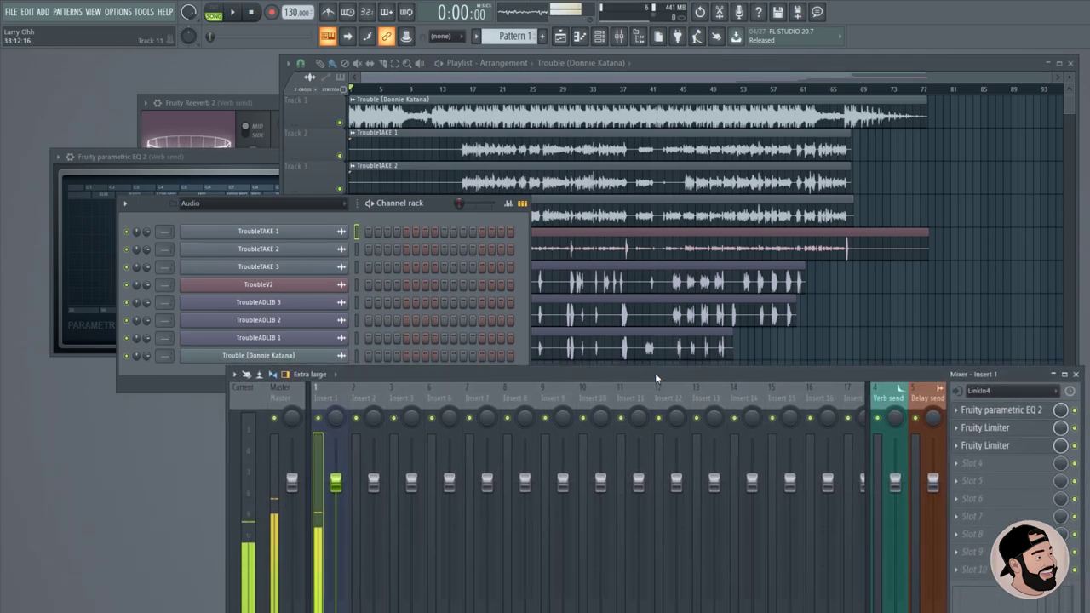
pyautogui.moveTo(480, 372); pyautogui.dragTo(434, 393)
pyautogui.click(319, 416)
pyautogui.hotkey('ctrl', 'l')
pyautogui.click(512, 419)
# Move the beat's mixer track to position 2, ahead of the vocal tracks.
pyautogui.doubleClick(461, 111)
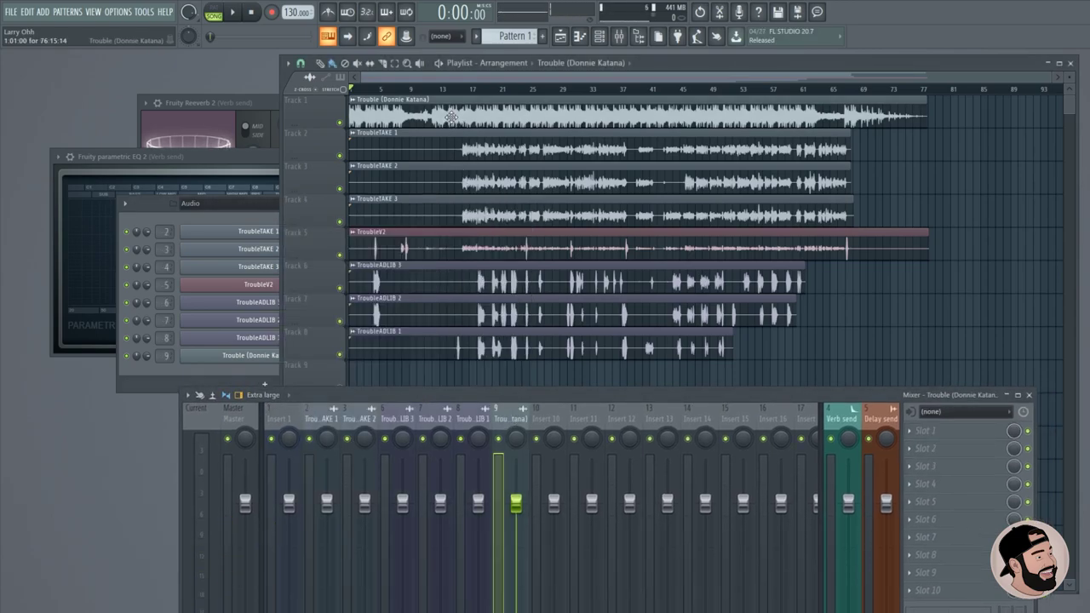
pyautogui.moveTo(521, 420); pyautogui.dragTo(322, 422)
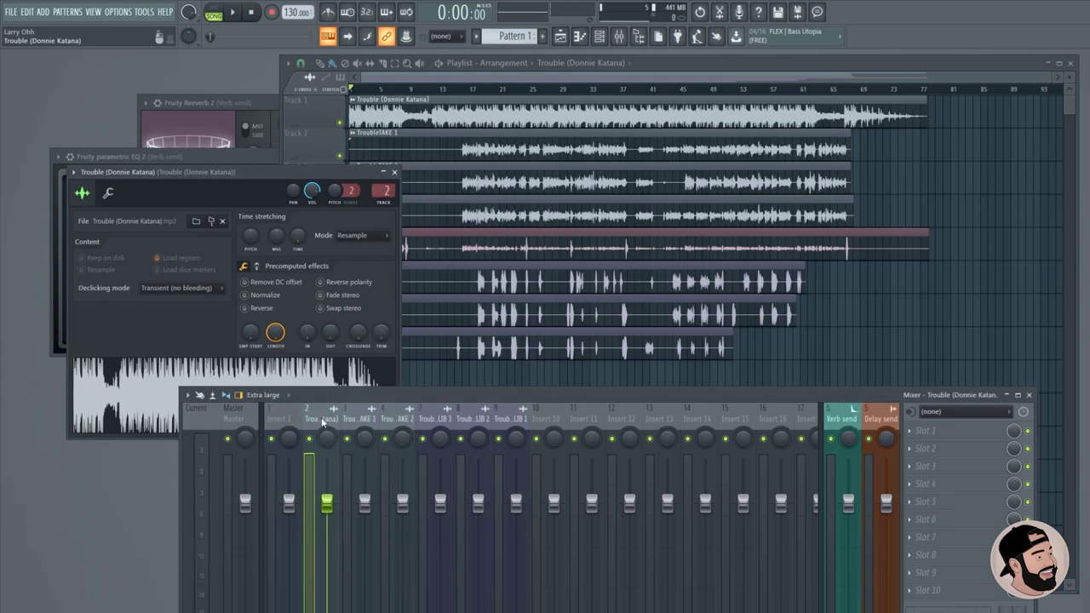
pyautogui.moveTo(421, 396); pyautogui.dragTo(462, 390)
# Move the TroubleV2 clip to playlist Track 2, directly beneath the beat.
pyautogui.click(479, 149)
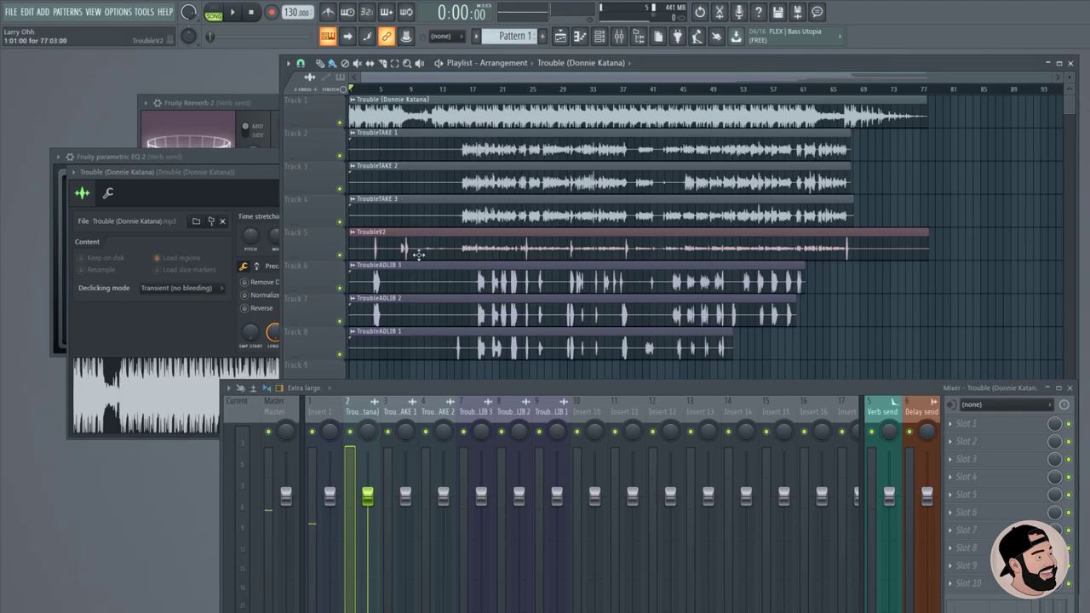
pyautogui.moveTo(367, 245); pyautogui.dragTo(322, 149)
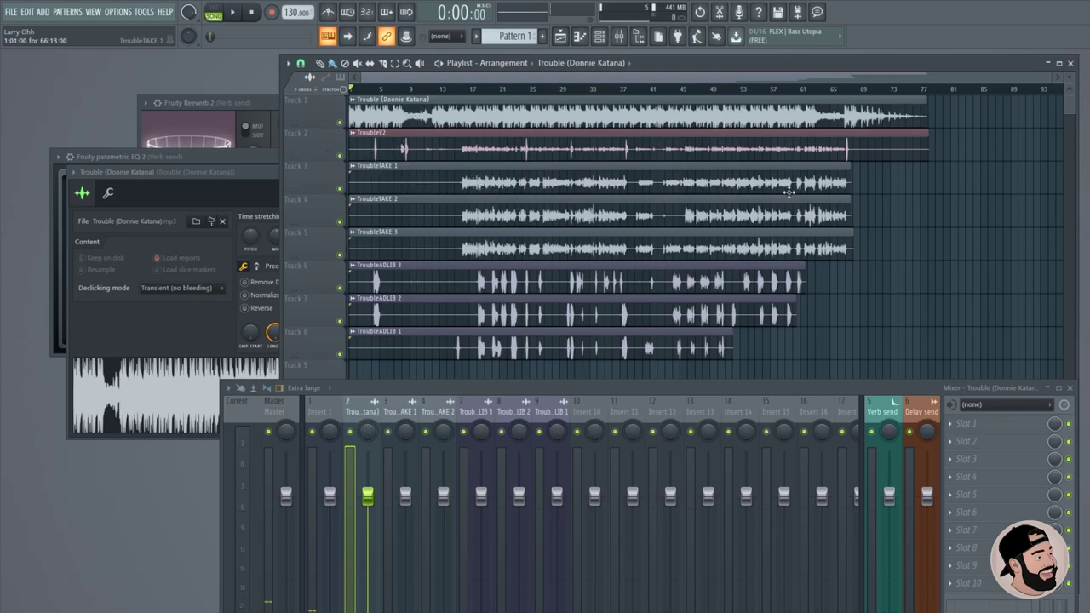
pyautogui.moveTo(956, 145); pyautogui.dragTo(354, 146)
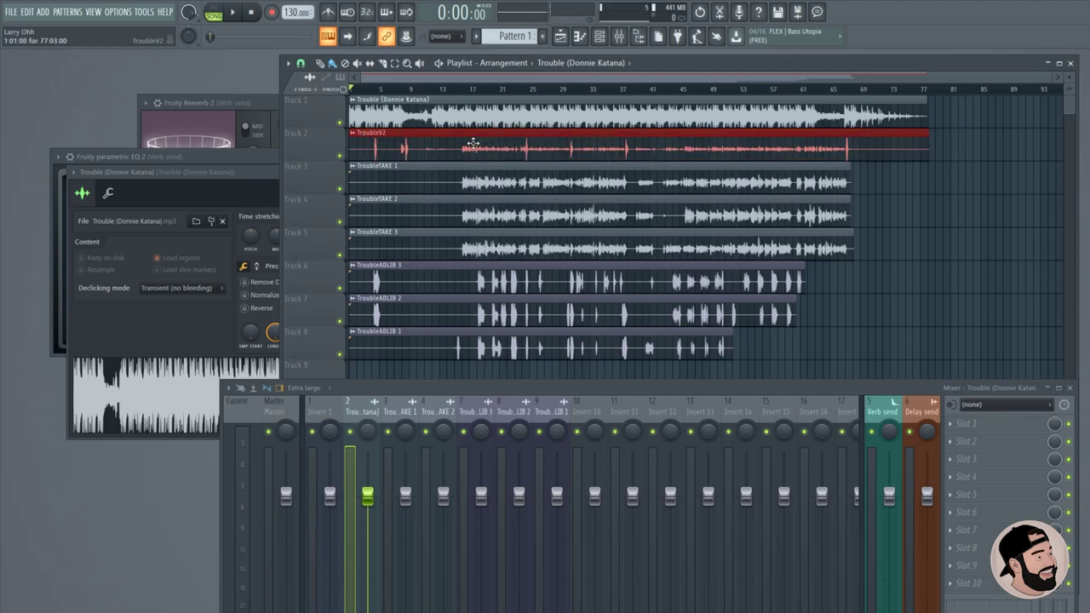
# Mute the TroubleTAKE 1, TroubleTAKE 2 and TroubleTAKE 3 clips in the playlist.
pyautogui.moveTo(878, 167); pyautogui.dragTo(661, 241)
pyautogui.click(870, 192)
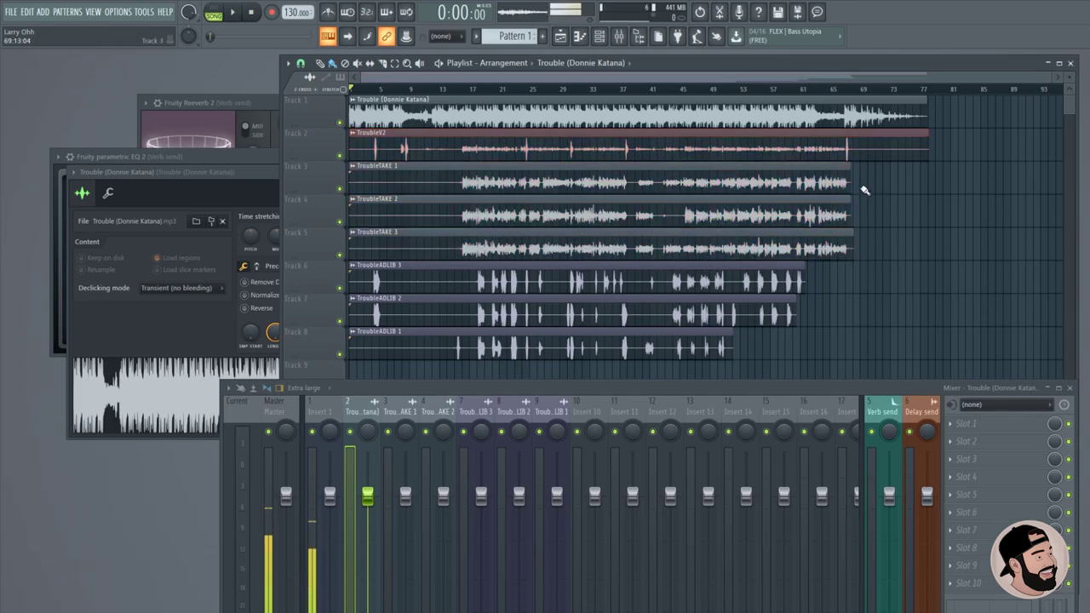
pyautogui.click(611, 194)
# Place the TroubleADLIB 1 clip on playlist Track 6 above the other ad-libs and reorder the mixer tracks to match the playlist.
pyautogui.scroll(-1, 470, 292)
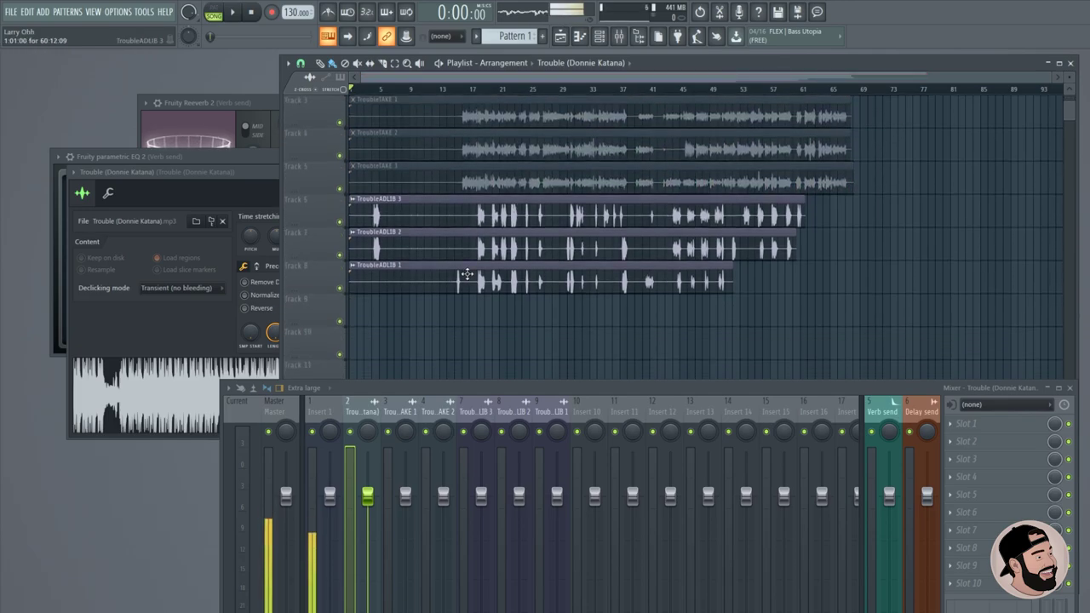
pyautogui.moveTo(324, 322); pyautogui.dragTo(326, 248)
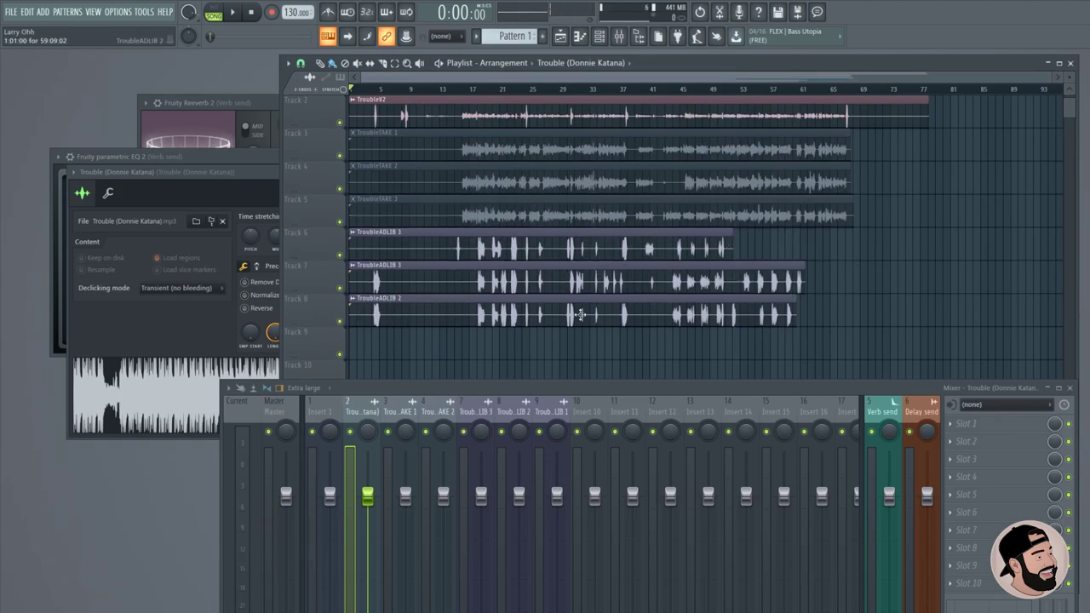
pyautogui.scroll(1, 901, 255)
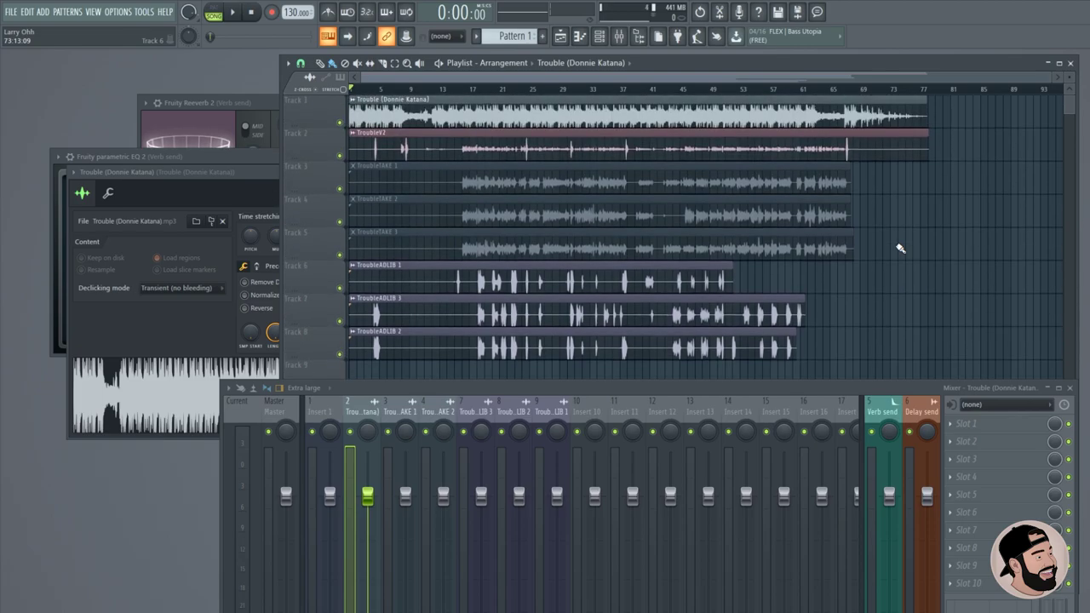
pyautogui.doubleClick(499, 141)
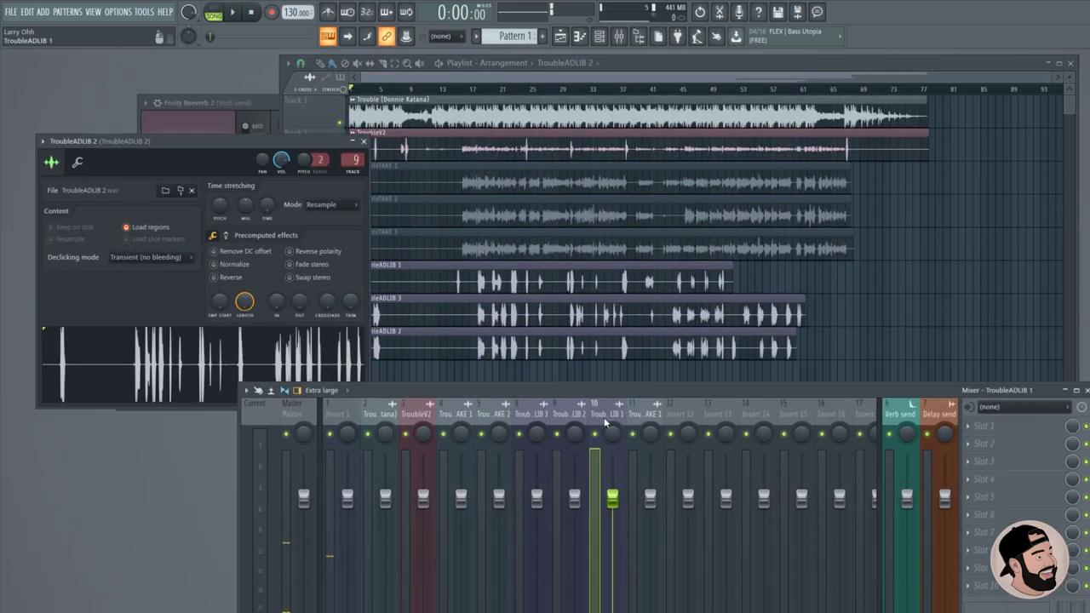
pyautogui.click(531, 417)
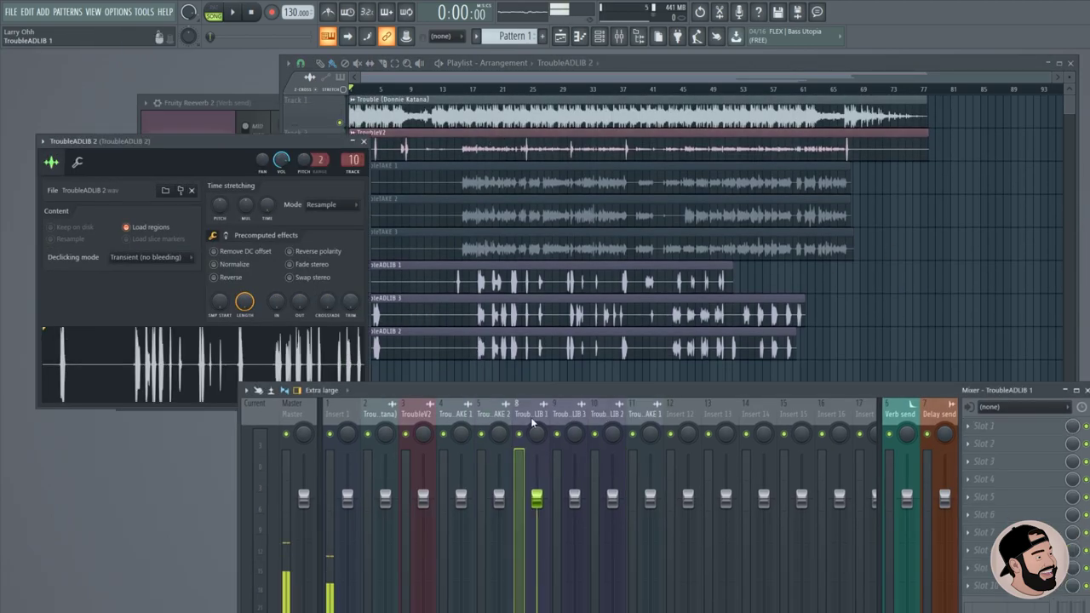
# Set up mixer track 12 as the vocal buss by loading a saved mixer track state.
pyautogui.click(680, 416)
pyautogui.rightClick(714, 419)
pyautogui.moveTo(766, 378)
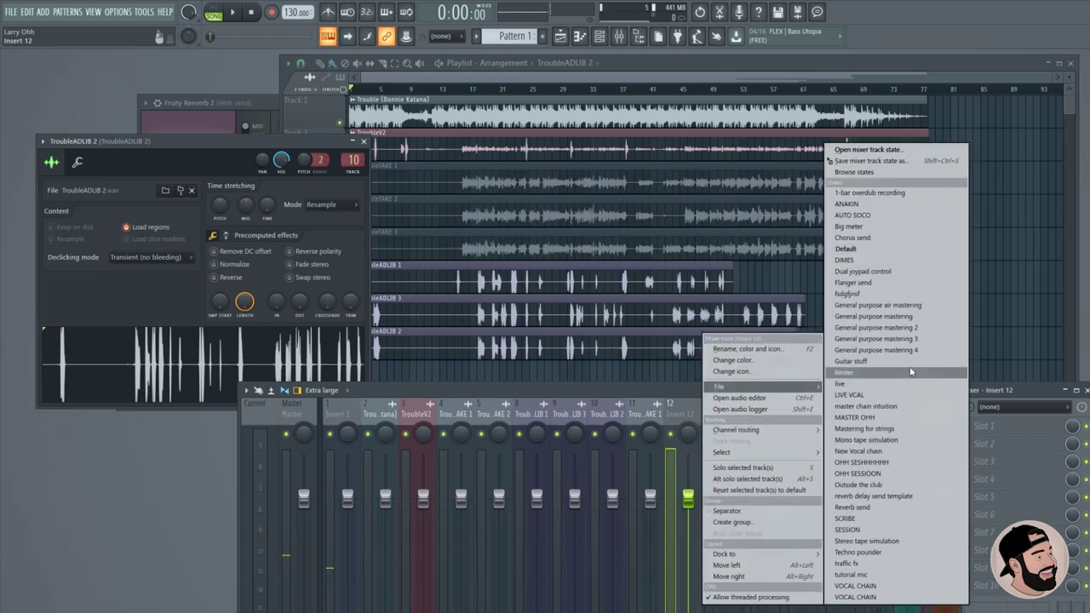
pyautogui.click(877, 256)
pyautogui.moveTo(464, 395); pyautogui.dragTo(617, 445)
# Play the song through Mixed In Key SE on the beat's mixer track to detect its key, and close the plugin.
pyautogui.click(444, 283)
pyautogui.click(619, 469)
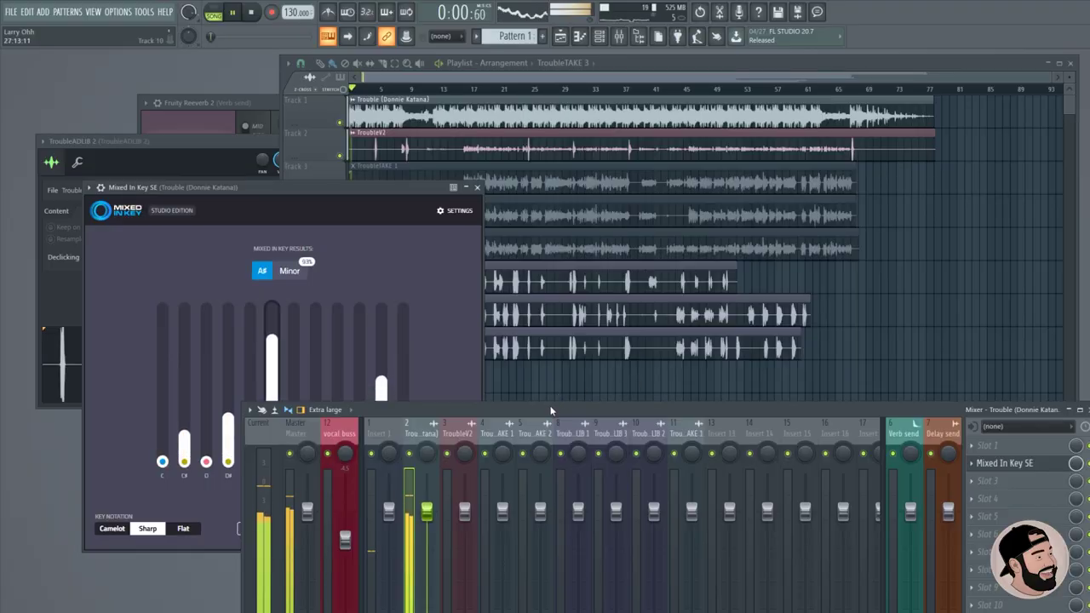
pyautogui.moveTo(551, 410); pyautogui.dragTo(545, 361)
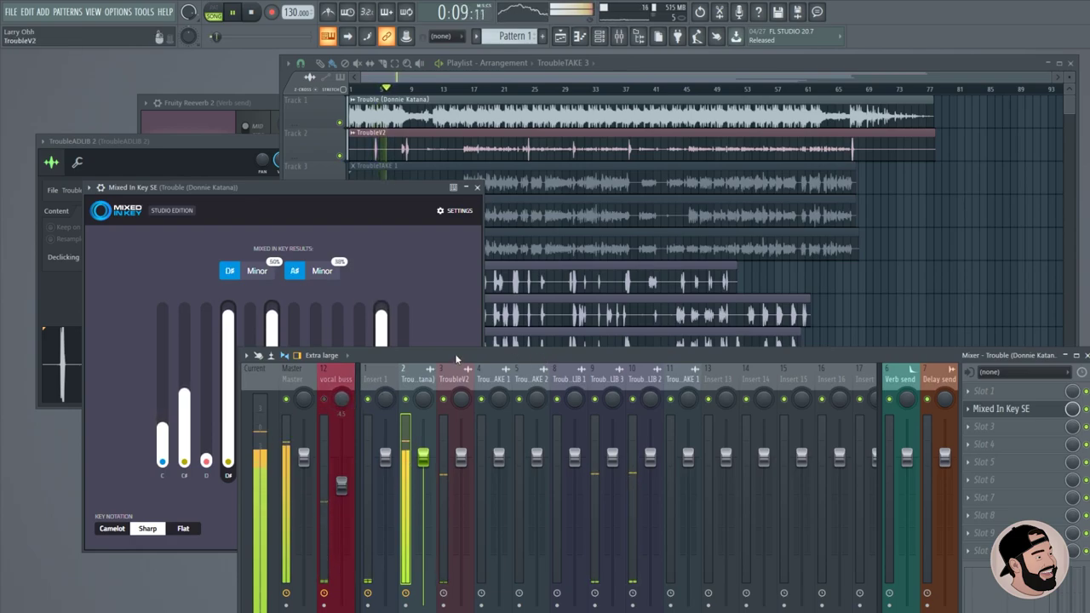
pyautogui.moveTo(455, 353); pyautogui.dragTo(460, 348)
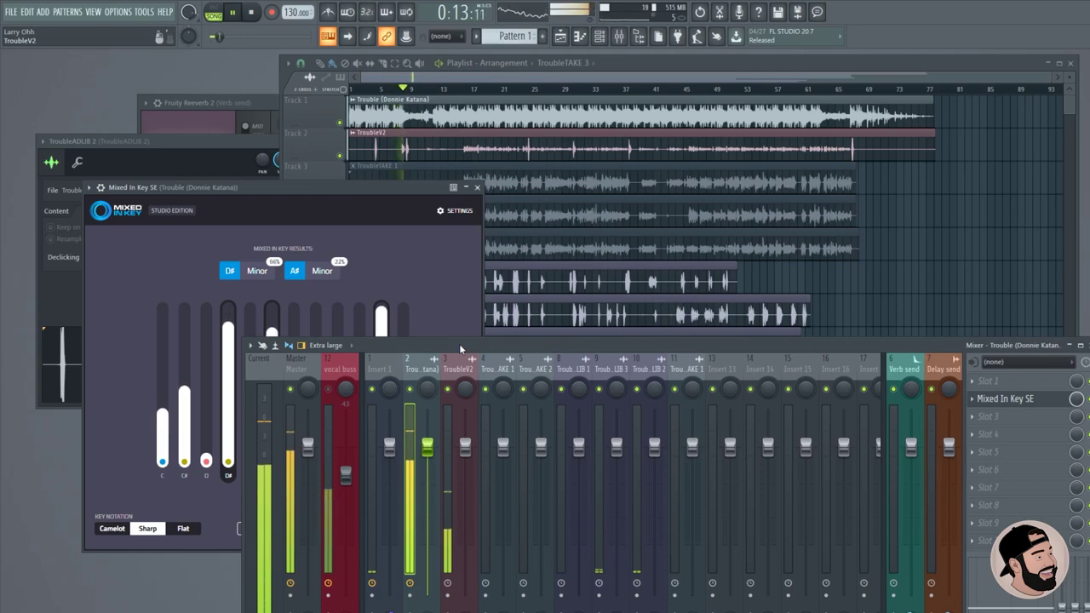
pyautogui.press('space')
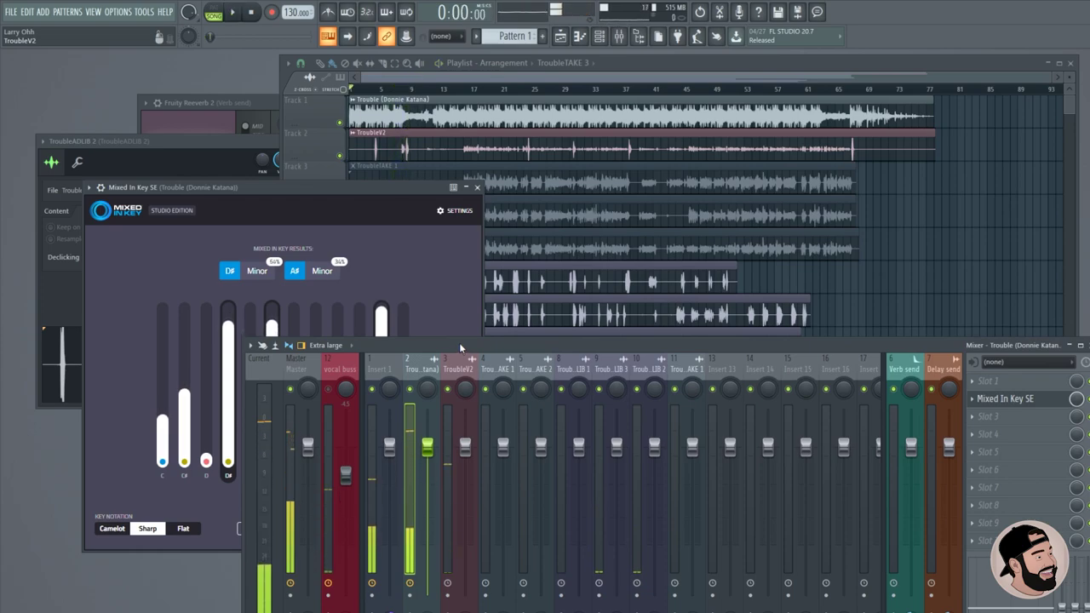
pyautogui.click(477, 186)
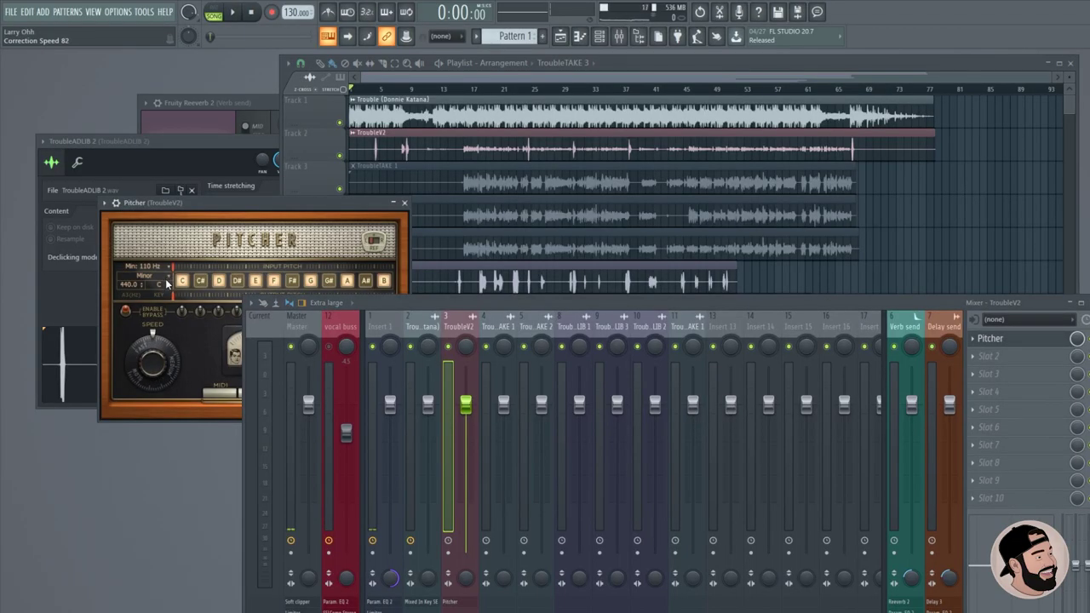
# Set the key of the Pitcher effect on the TroubleV2 track to D# with the Minor scale, and close the plugin.
pyautogui.click(167, 285)
pyautogui.click(193, 258)
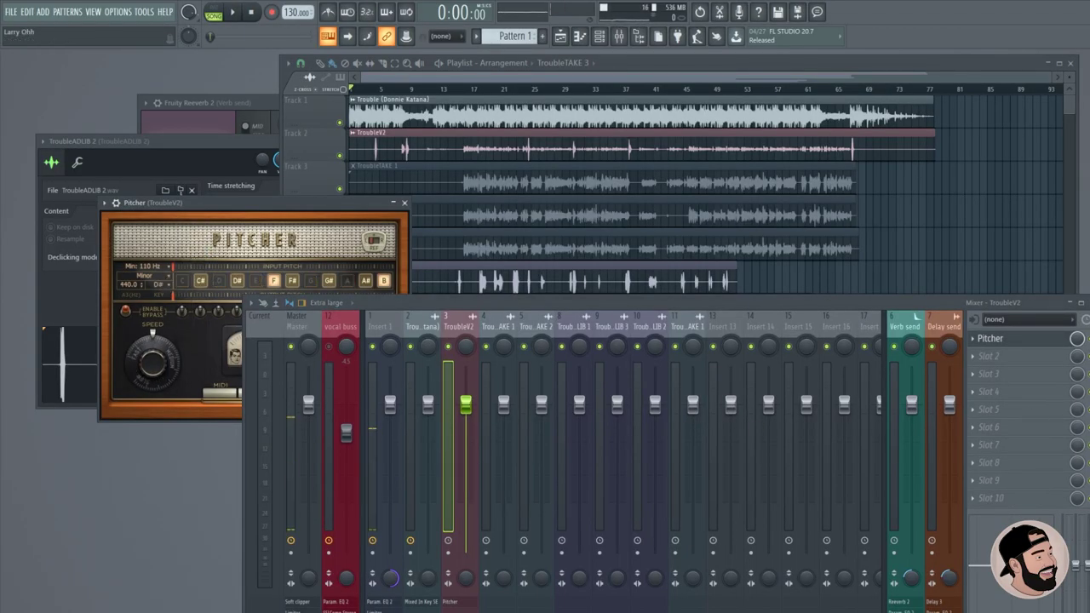
pyautogui.click(968, 328)
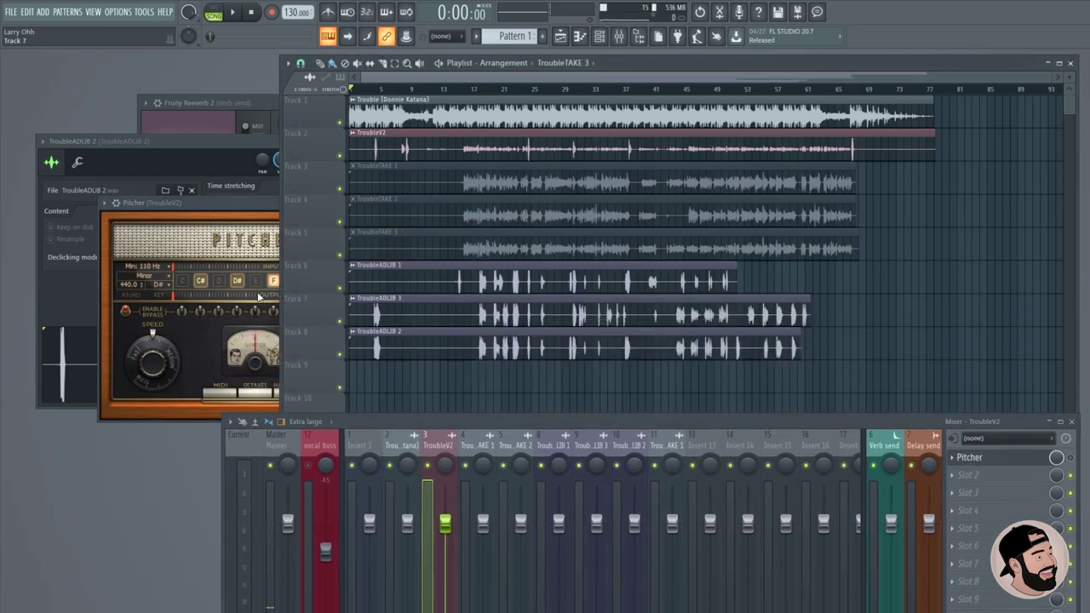
pyautogui.click(232, 203)
pyautogui.click(405, 204)
# Play the arrangement while muting and unmuting playlist Tracks 7 and 8 to compare it with and without those ad-libs.
pyautogui.moveTo(599, 420); pyautogui.dragTo(613, 398)
pyautogui.press('space')
pyautogui.scroll(3, 400, 287)
pyautogui.scroll(-3, 399, 287)
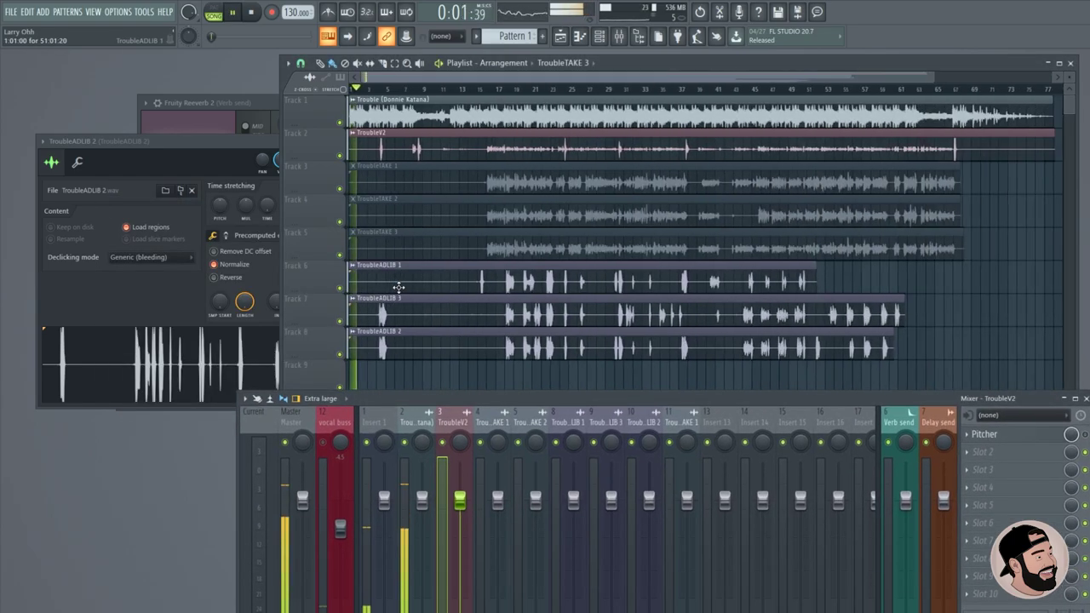
pyautogui.click(342, 323)
pyautogui.click(343, 356)
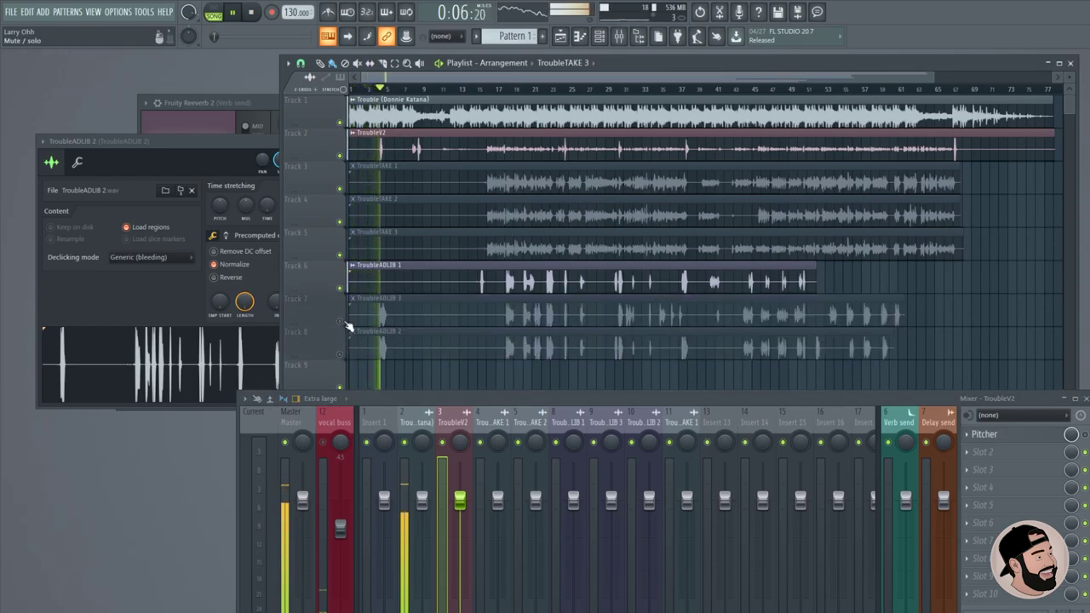
pyautogui.click(342, 322)
pyautogui.click(341, 355)
# Replay the section around bar 5 to listen to the opening ad-libs on Tracks 7 and 8.
pyautogui.click(367, 88)
pyautogui.click(388, 89)
pyautogui.click(381, 89)
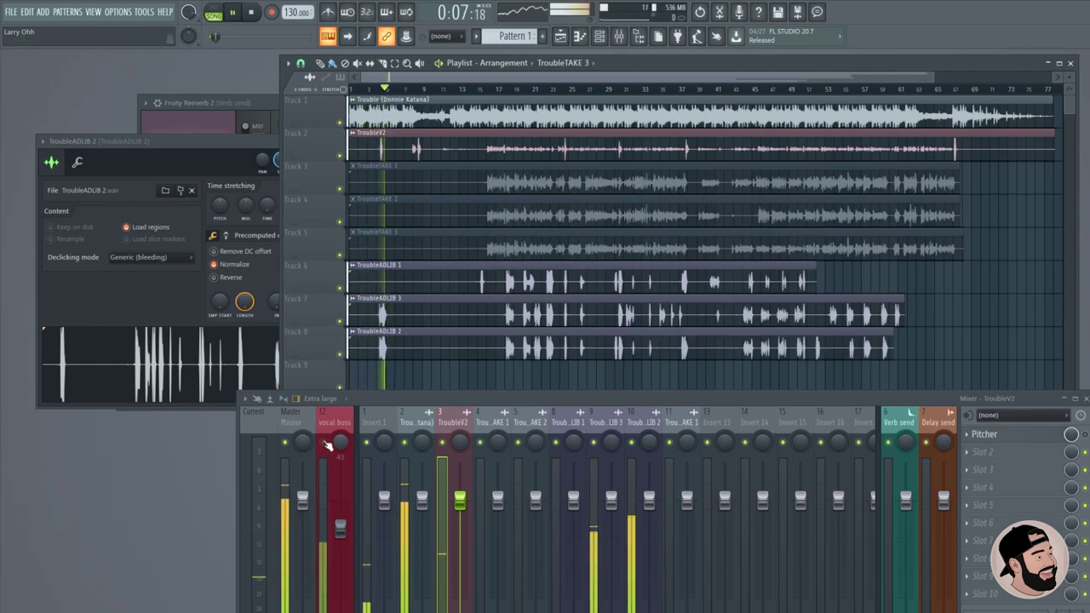
pyautogui.scroll(2, 455, 385)
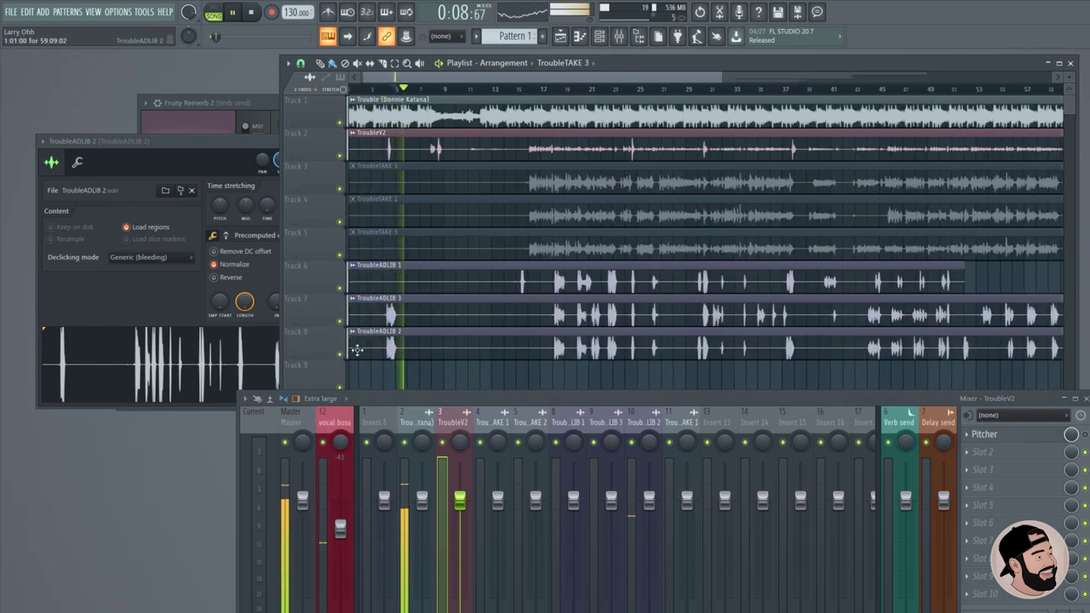
# Trim the silent starts of the ad-lib clips on Tracks 6, 7 and 8 and cut out the silences up to about bar 24.
pyautogui.click(350, 281)
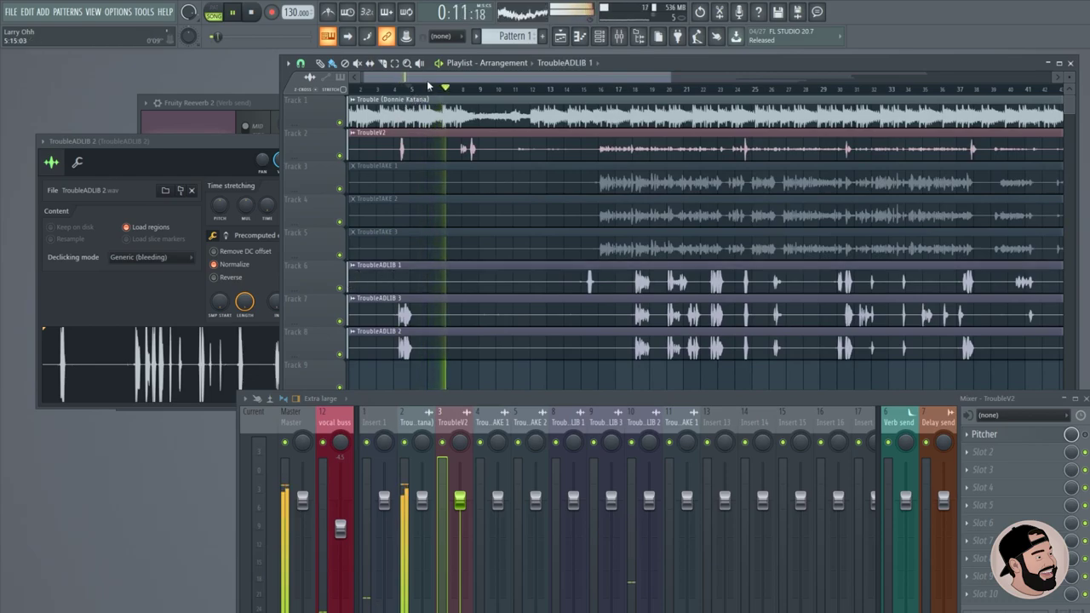
pyautogui.moveTo(349, 256); pyautogui.dragTo(592, 252)
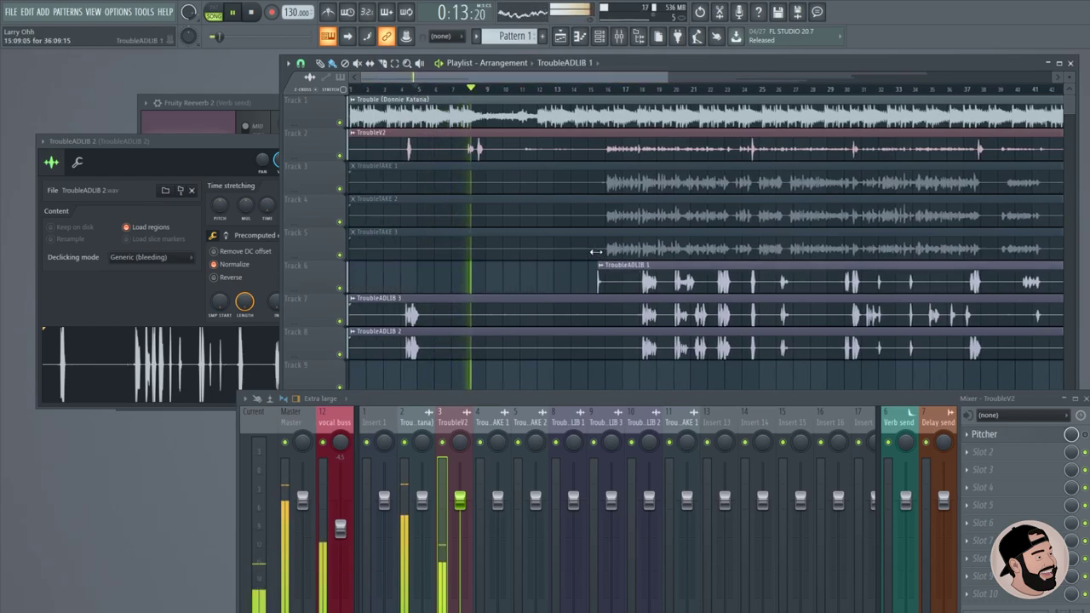
pyautogui.moveTo(357, 293); pyautogui.dragTo(375, 357)
pyautogui.moveTo(349, 299); pyautogui.dragTo(400, 300)
pyautogui.click(499, 366)
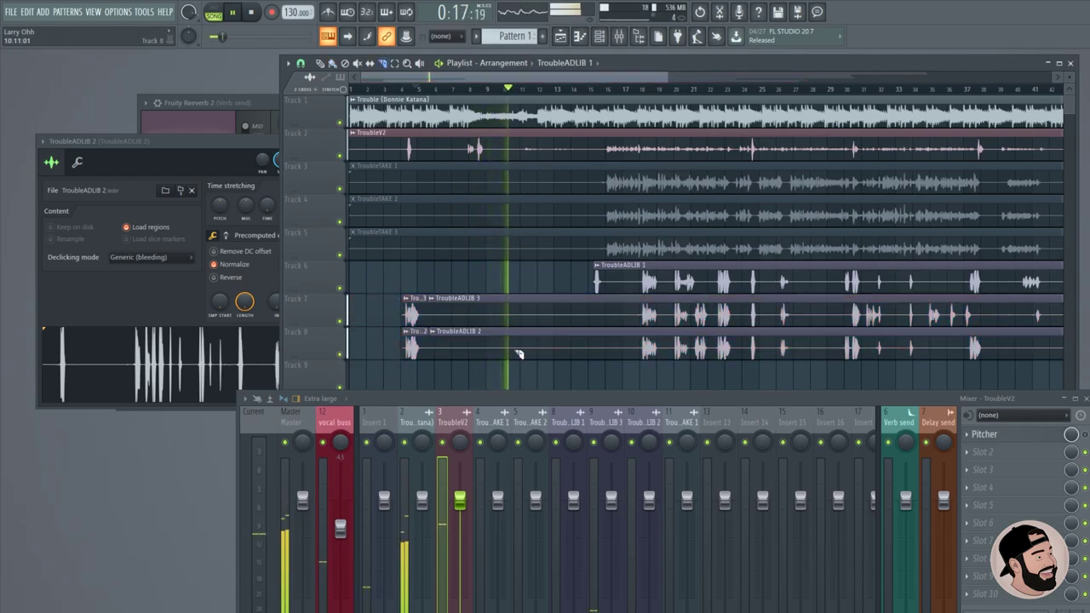
pyautogui.moveTo(632, 303); pyautogui.dragTo(637, 360)
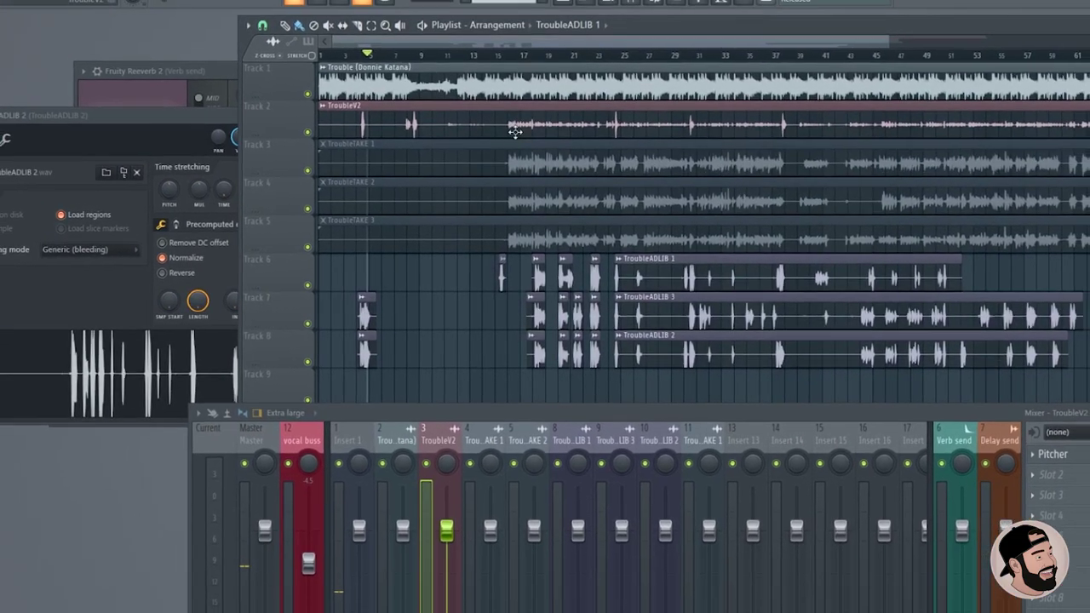
# Shorten the ends of the opening ad-lib clips on Tracks 7 and 8 to just past bar 5.
pyautogui.click(471, 163)
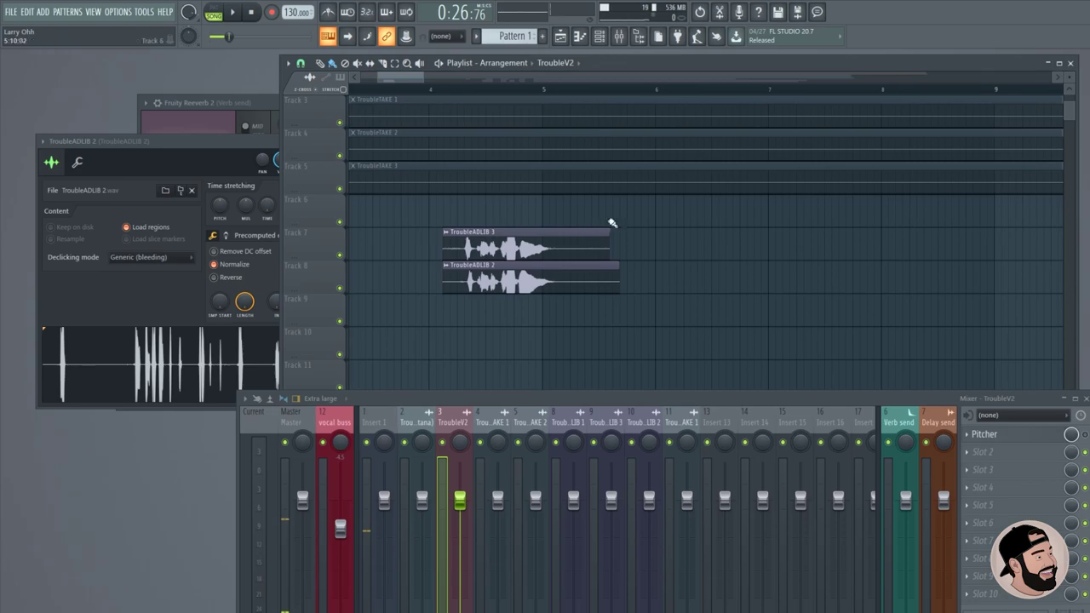
pyautogui.click(615, 232)
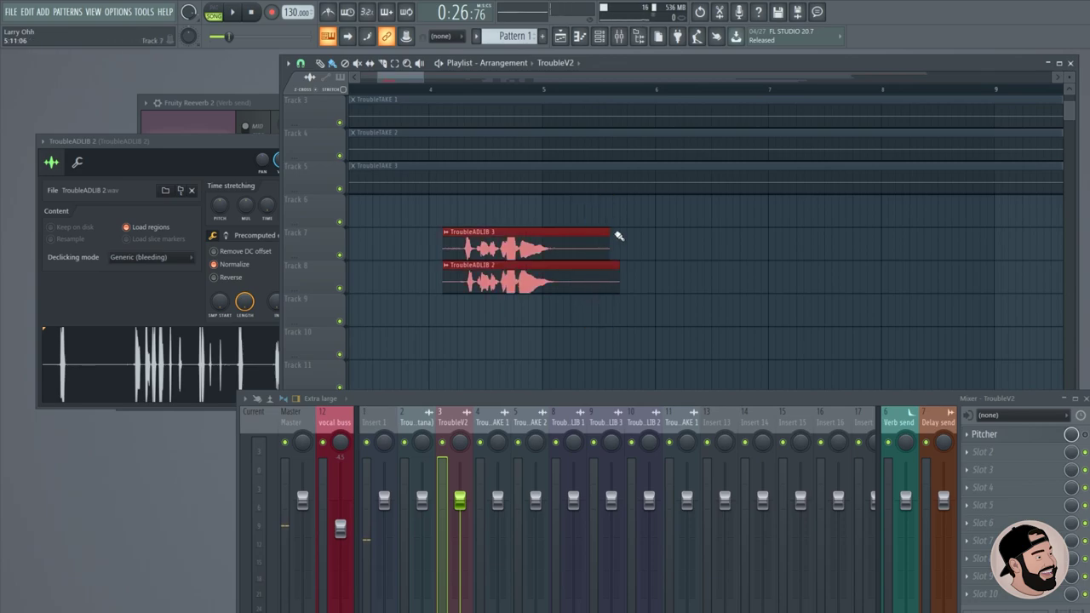
pyautogui.moveTo(594, 238); pyautogui.dragTo(564, 239)
pyautogui.scroll(-5, 511, 243)
pyautogui.scroll(2, 443, 241)
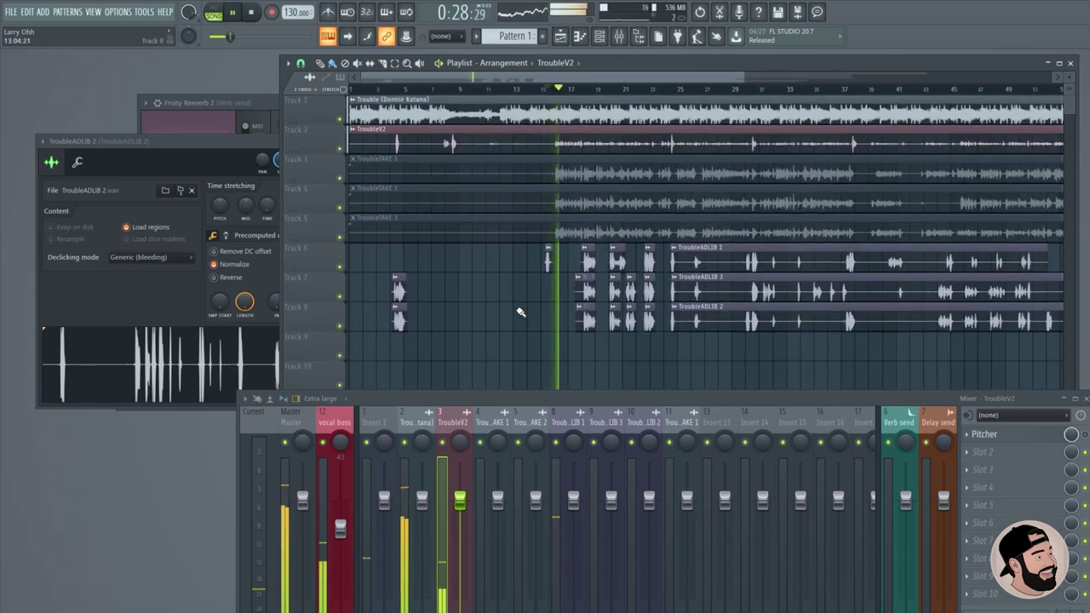
# Trim the silent starts of TroubleV2 to about bar 4 and of the three TroubleTAKE clips to about bar 16.
pyautogui.moveTo(350, 142); pyautogui.dragTo(388, 141)
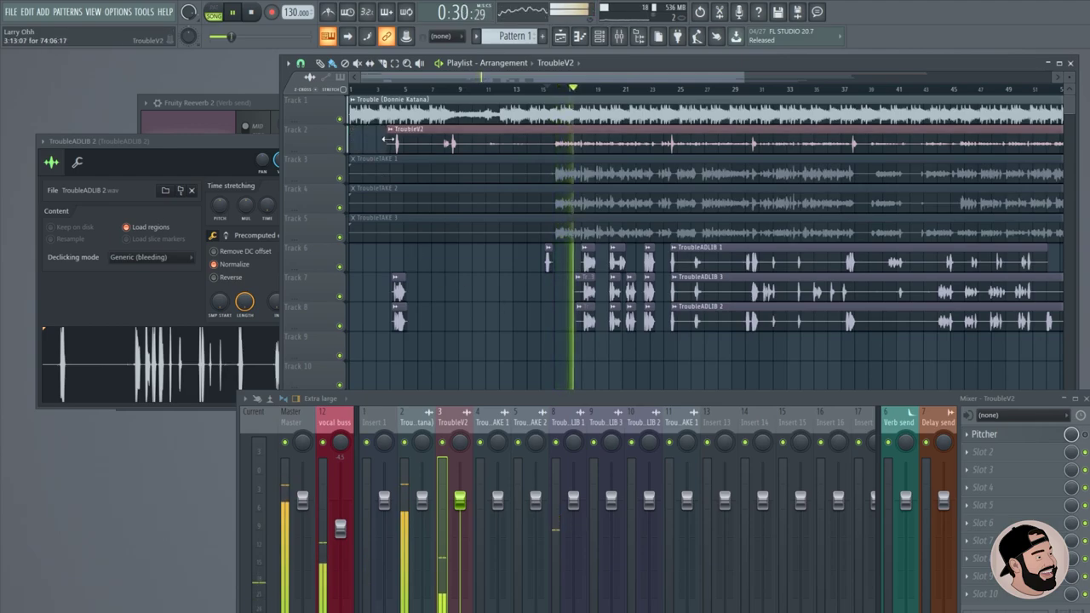
pyautogui.moveTo(362, 248); pyautogui.dragTo(555, 167)
pyautogui.click(463, 253)
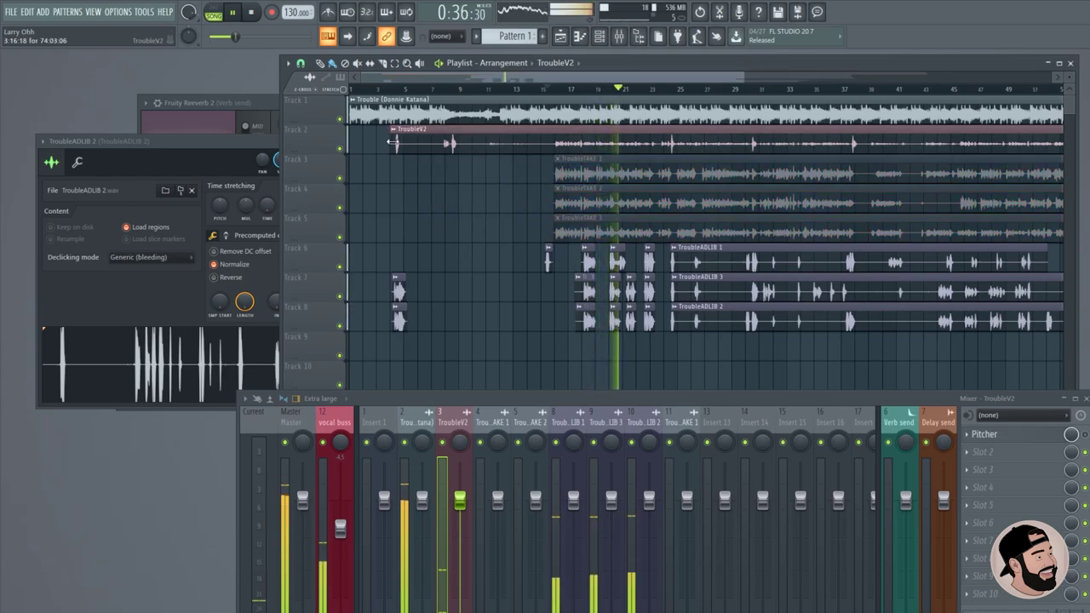
# Select all vocal clips on Tracks 2 to 8 and play from about bar 15 while examining the clip edges up close.
pyautogui.moveTo(371, 128); pyautogui.dragTo(785, 357)
pyautogui.scroll(-2, 470, 156)
pyautogui.press('space')
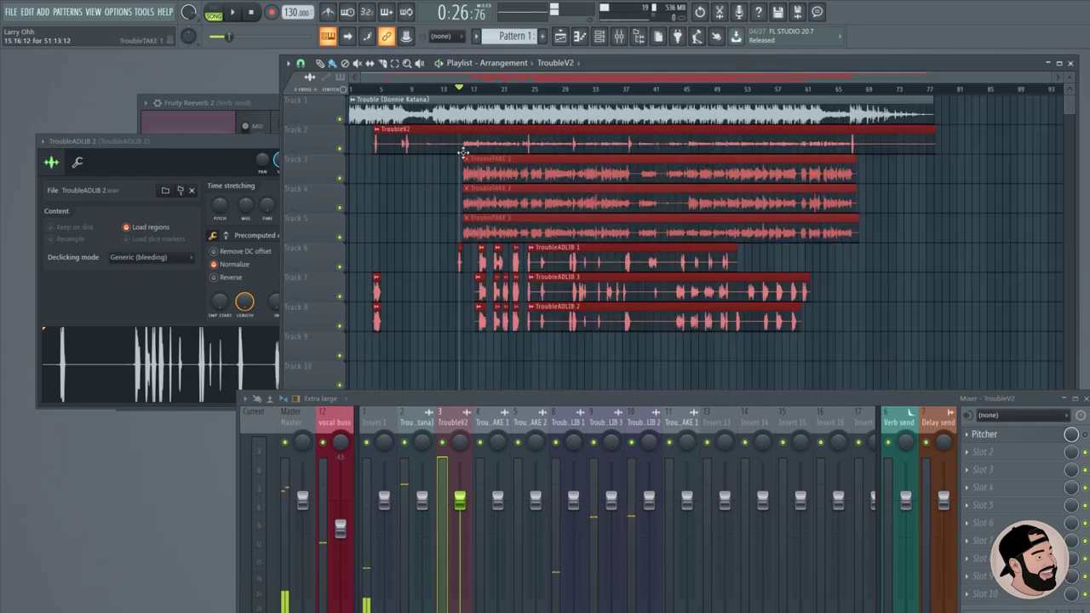
pyautogui.scroll(5, 449, 110)
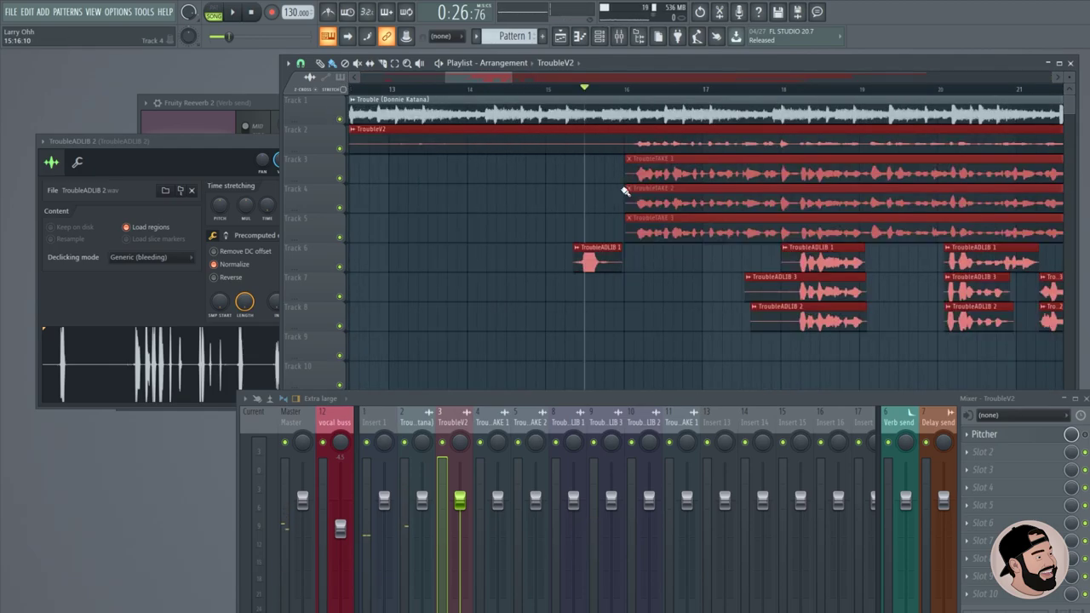
pyautogui.scroll(3, 624, 191)
pyautogui.press('space')
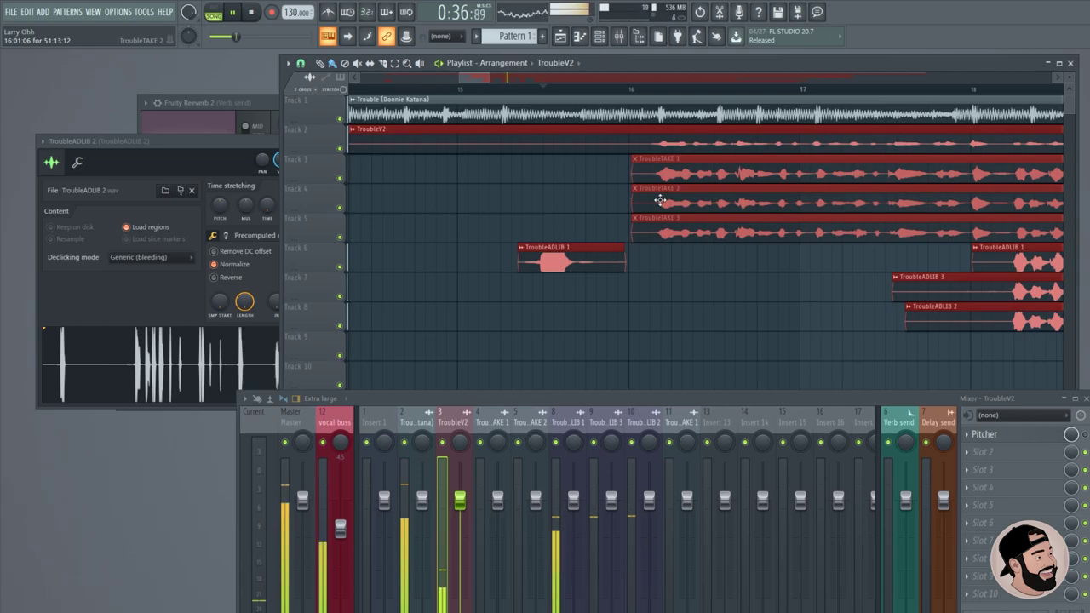
pyautogui.scroll(4, 809, 283)
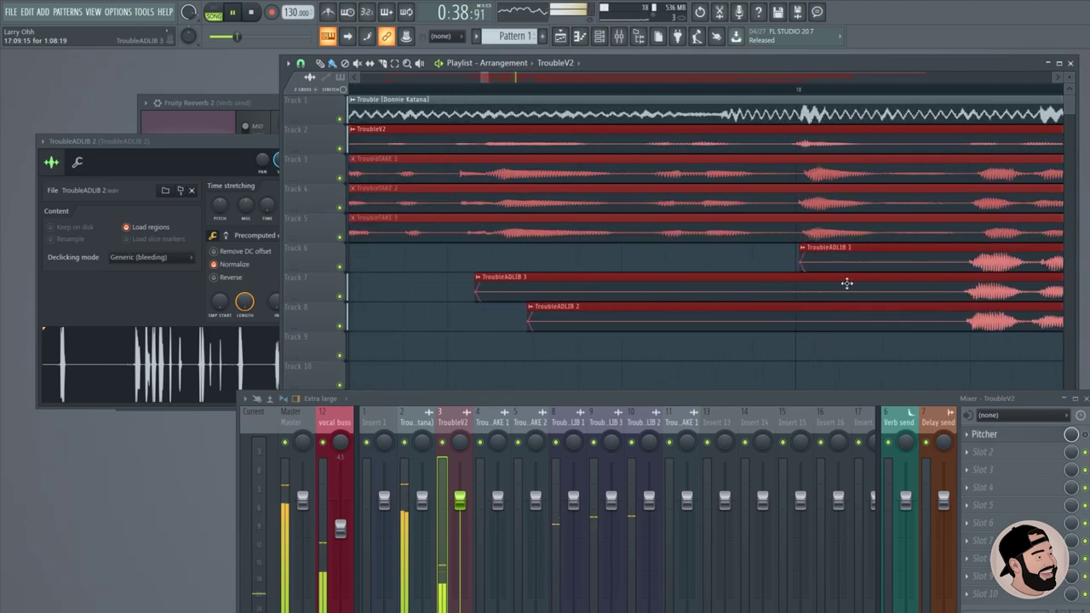
pyautogui.scroll(-4, 673, 274)
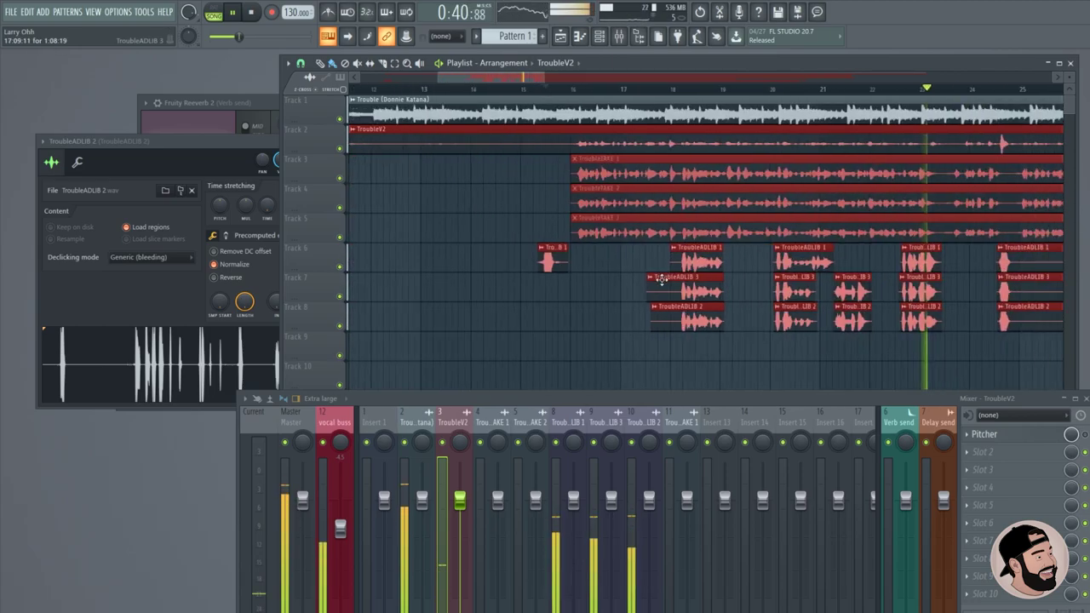
# Lower the beat's mixer fader to about -3.9 dB and open the TroubleV2 sample's settings to adjust its volume.
pyautogui.moveTo(594, 397); pyautogui.dragTo(634, 216)
pyautogui.moveTo(470, 325); pyautogui.dragTo(464, 345)
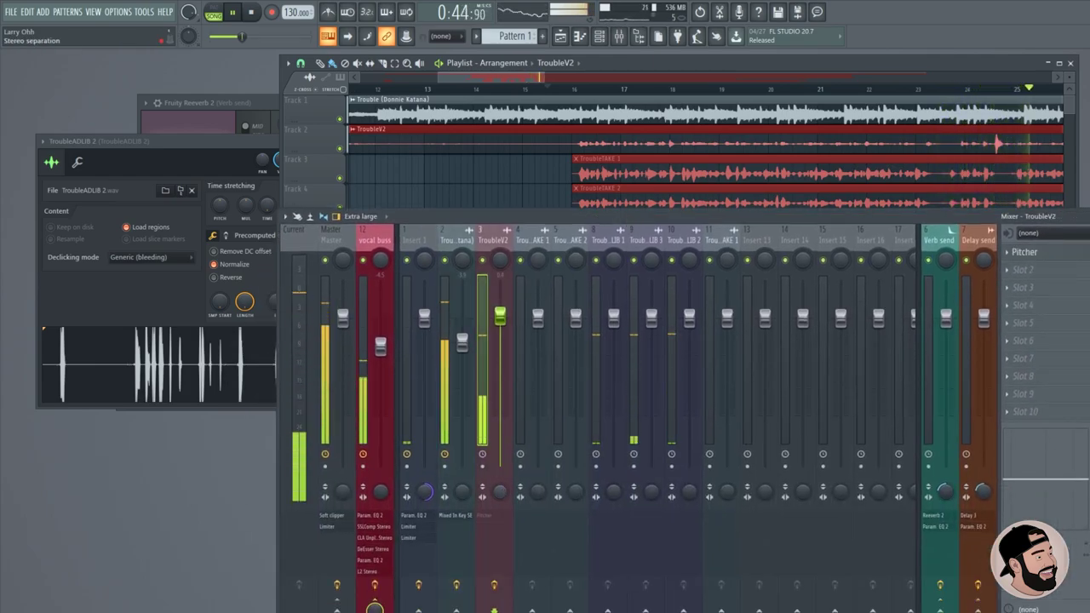
pyautogui.doubleClick(353, 143)
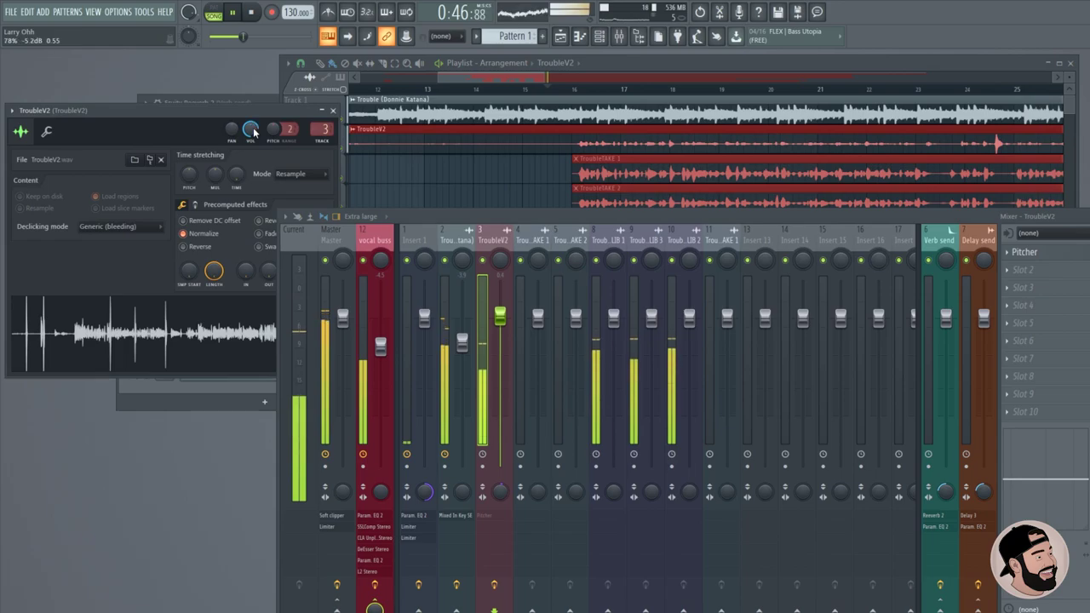
pyautogui.click(387, 192)
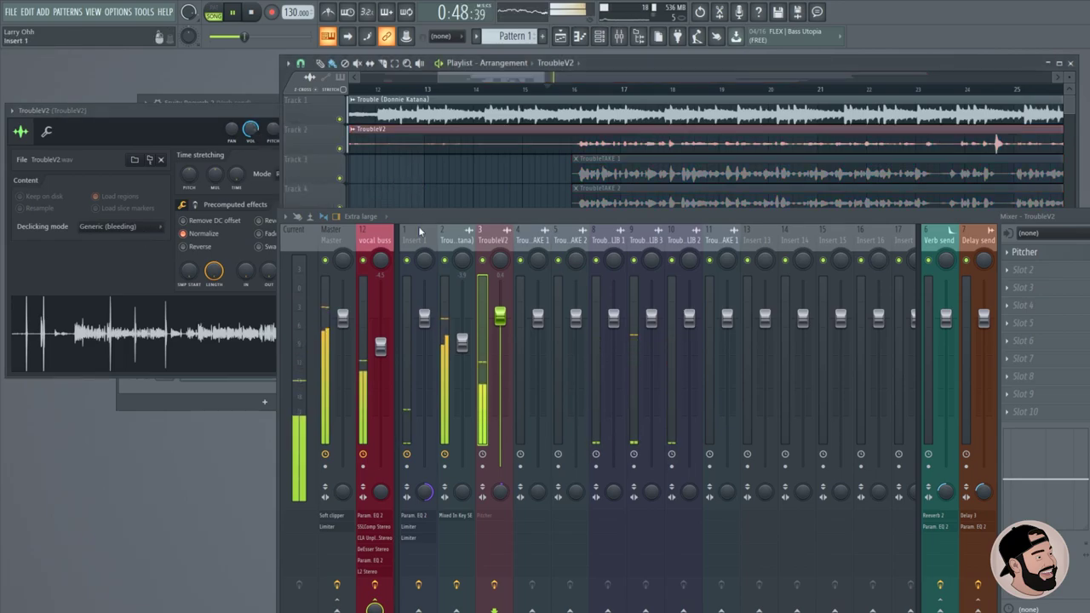
# Raise the vocal buss fader to -1.6 dB, and set its L2 limiter's threshold to -7.3 and out ceiling to -7.7.
pyautogui.click(387, 404)
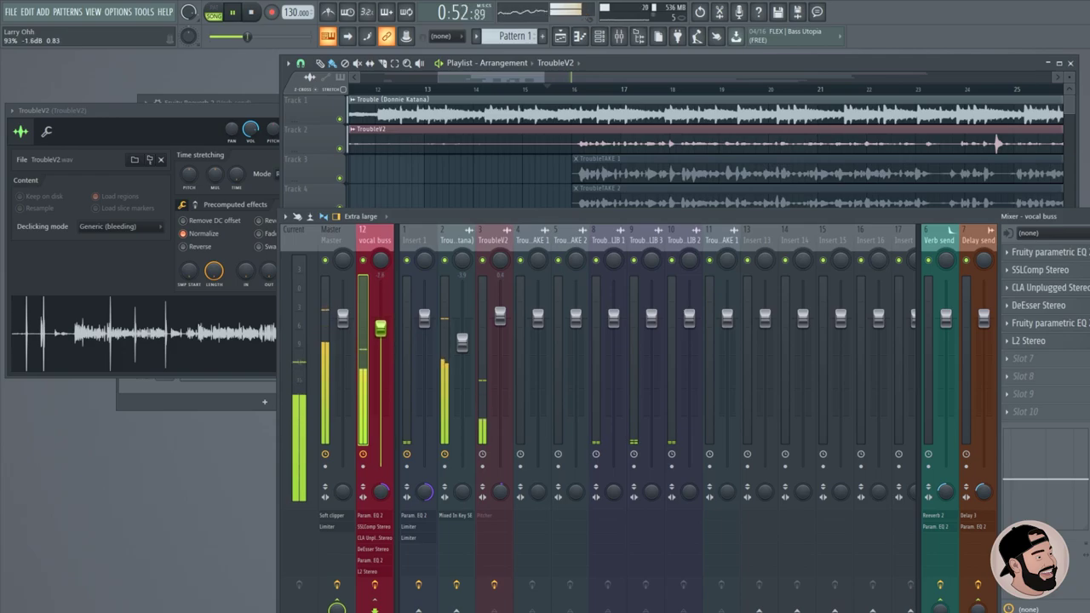
pyautogui.click(1026, 341)
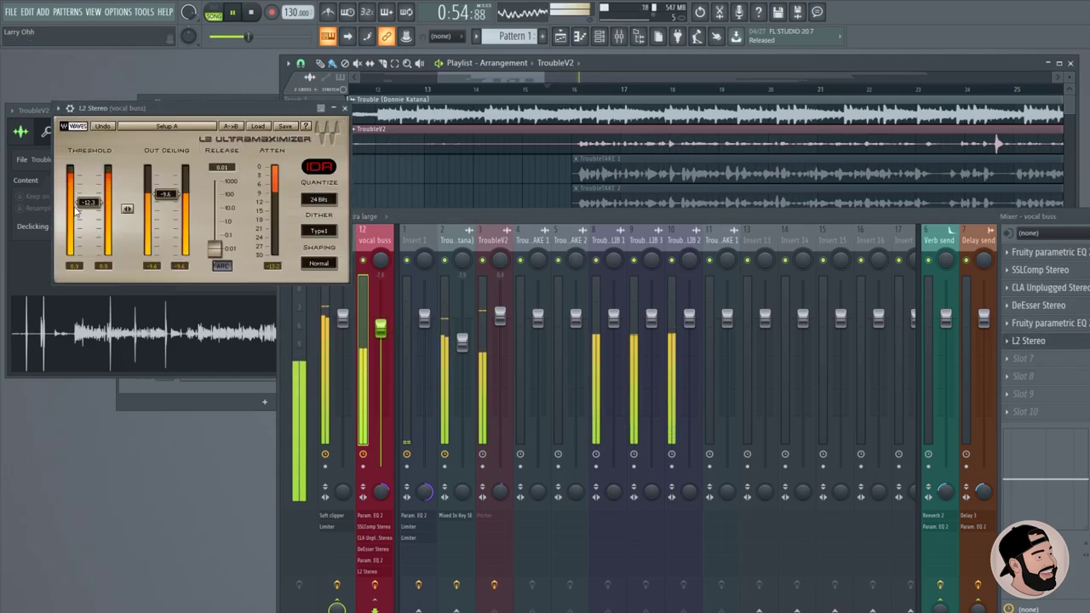
pyautogui.moveTo(88, 195); pyautogui.dragTo(93, 184)
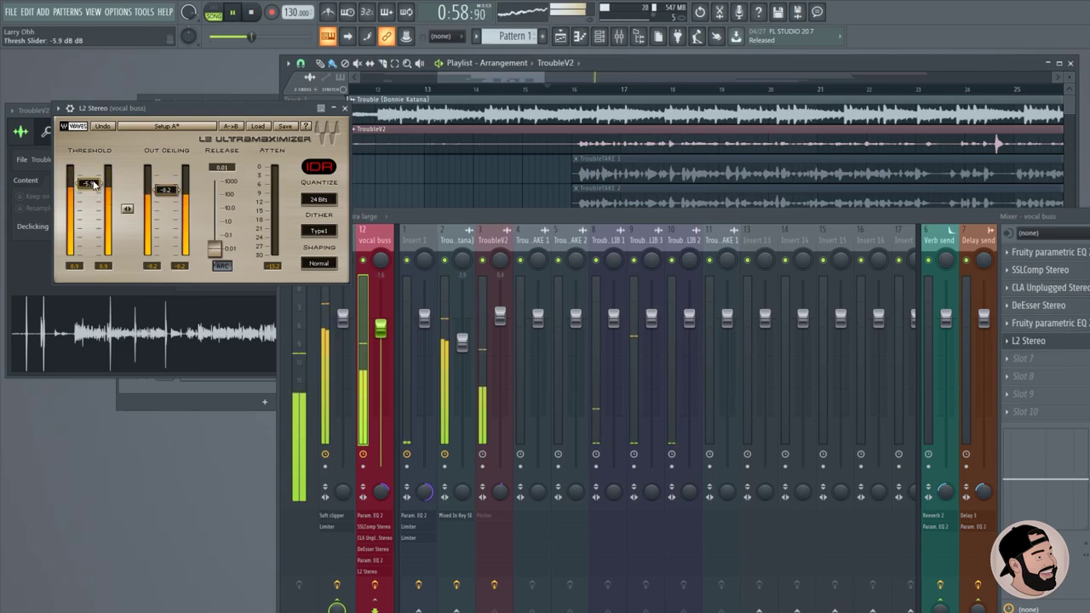
pyautogui.moveTo(166, 189); pyautogui.dragTo(166, 187)
pyautogui.moveTo(88, 183); pyautogui.dragTo(88, 187)
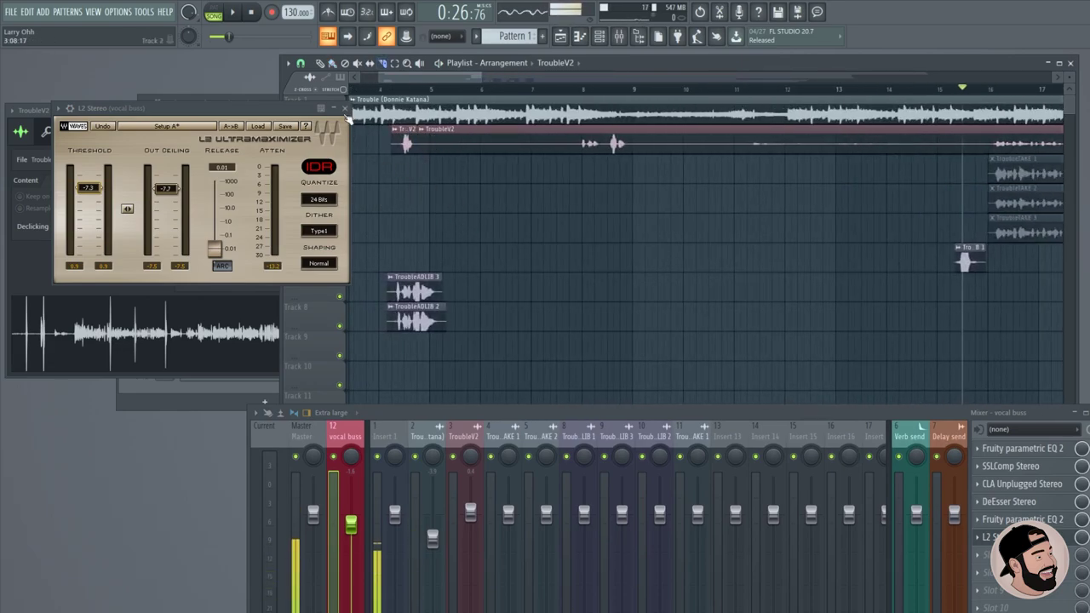
pyautogui.press('Escape')
# Slice TroubleV2 on Track 2 around its opening phrases and remove the silences before the verse at bar 16.
pyautogui.scroll(-2, 361, 188)
pyautogui.scroll(4, 420, 190)
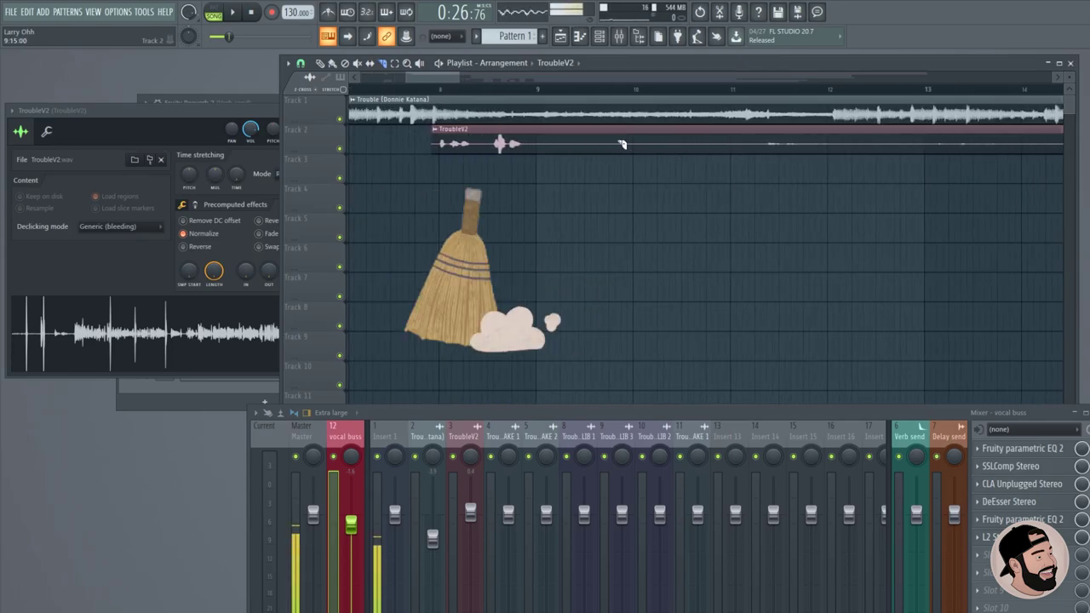
pyautogui.scroll(3, 647, 145)
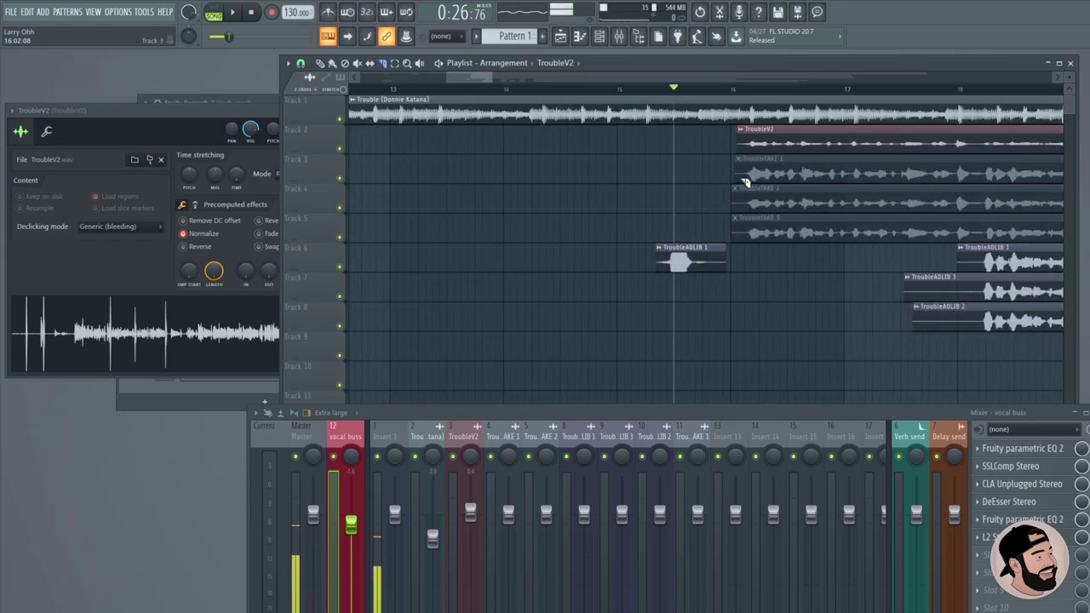
pyautogui.scroll(-5, 606, 202)
# Slice the ad-libs on Tracks 6, 7 and 8 around bars 24 to 26 and delete the silent section between phrases.
pyautogui.scroll(6, 564, 195)
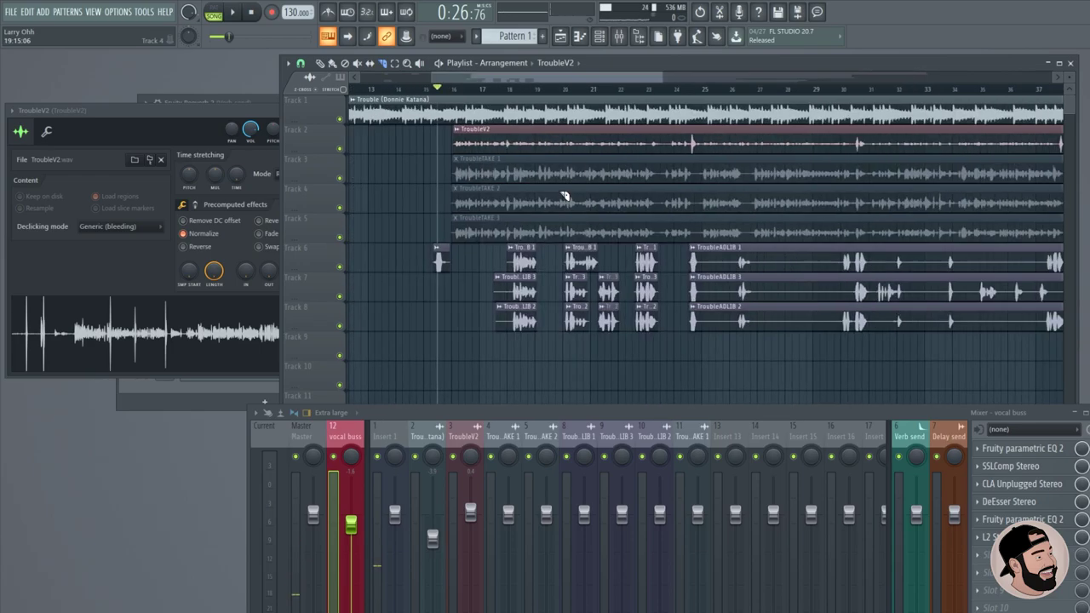
pyautogui.moveTo(508, 247); pyautogui.dragTo(513, 328)
pyautogui.moveTo(721, 375); pyautogui.dragTo(721, 375)
pyautogui.scroll(-2, 649, 355)
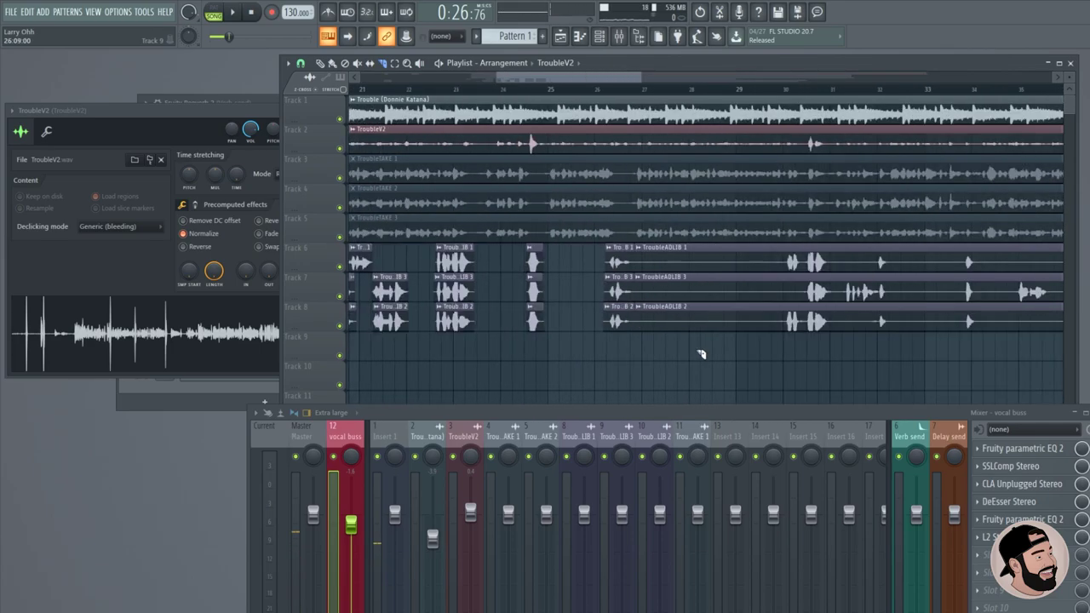
# Slice the ad-libs on Tracks 6, 7 and 8 between bars 26 and 32 and delete the silent pieces between phrases.
pyautogui.moveTo(690, 294); pyautogui.dragTo(691, 297)
pyautogui.scroll(2, 740, 319)
pyautogui.moveTo(702, 240); pyautogui.dragTo(704, 307)
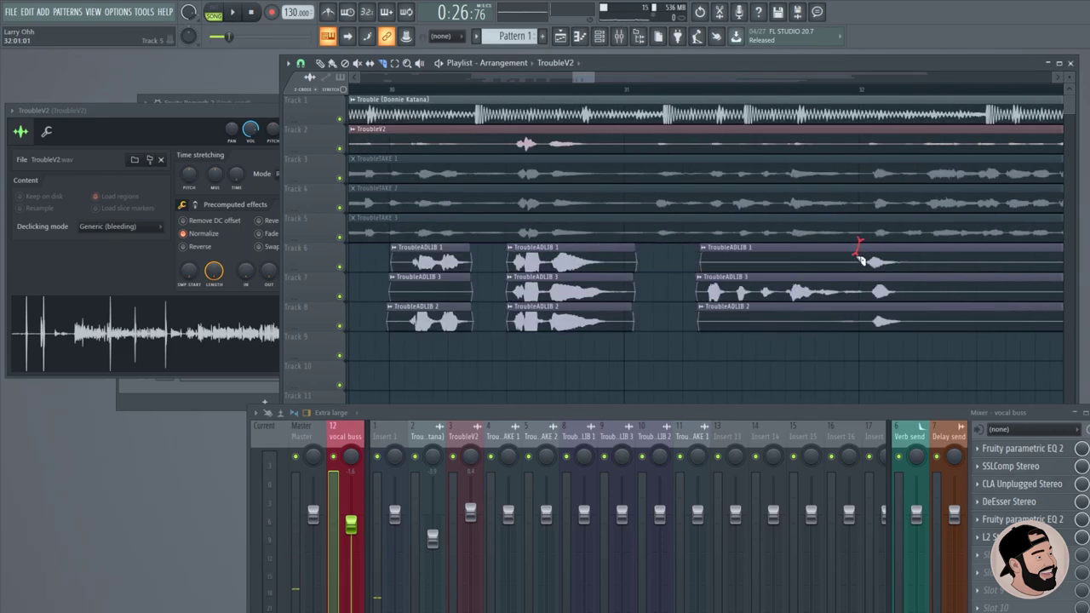
pyautogui.rightClick(852, 255)
pyautogui.rightClick(851, 319)
pyautogui.scroll(-2, 689, 335)
pyautogui.moveTo(565, 244); pyautogui.dragTo(557, 358)
pyautogui.hotkey('ctrl', 'z')
pyautogui.hotkey('ctrl', 'z')
# Remove the silences between the ad-lib phrases on Tracks 6, 7 and 8 from about bar 33 to bar 37.
pyautogui.rightClick(757, 282)
pyautogui.scroll(-3, 852, 315)
pyautogui.rightClick(788, 259)
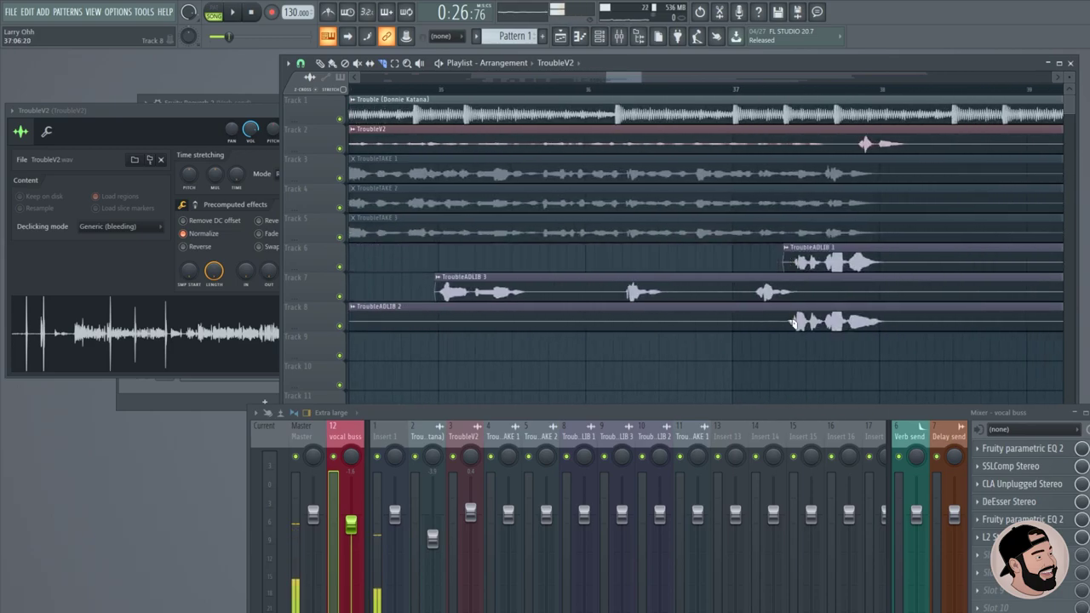
pyautogui.rightClick(779, 317)
pyautogui.rightClick(613, 278)
pyautogui.rightClick(742, 290)
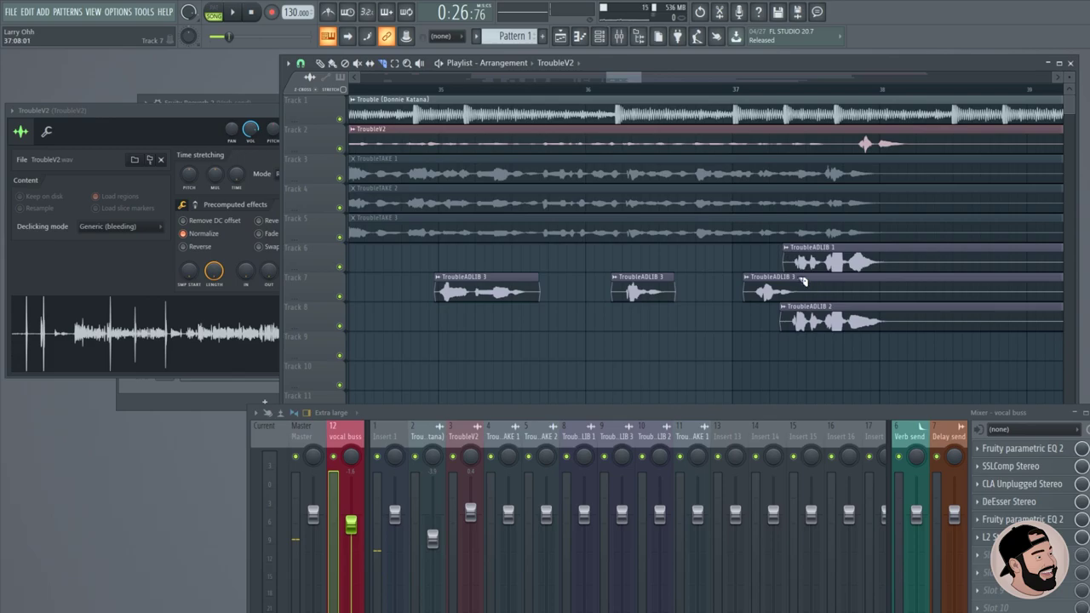
# Cut the silent gaps out of the ad-libs on Tracks 6, 7 and 8 from about bar 38 to bar 44.
pyautogui.scroll(-4, 814, 305)
pyautogui.rightClick(908, 291)
pyautogui.rightClick(870, 259)
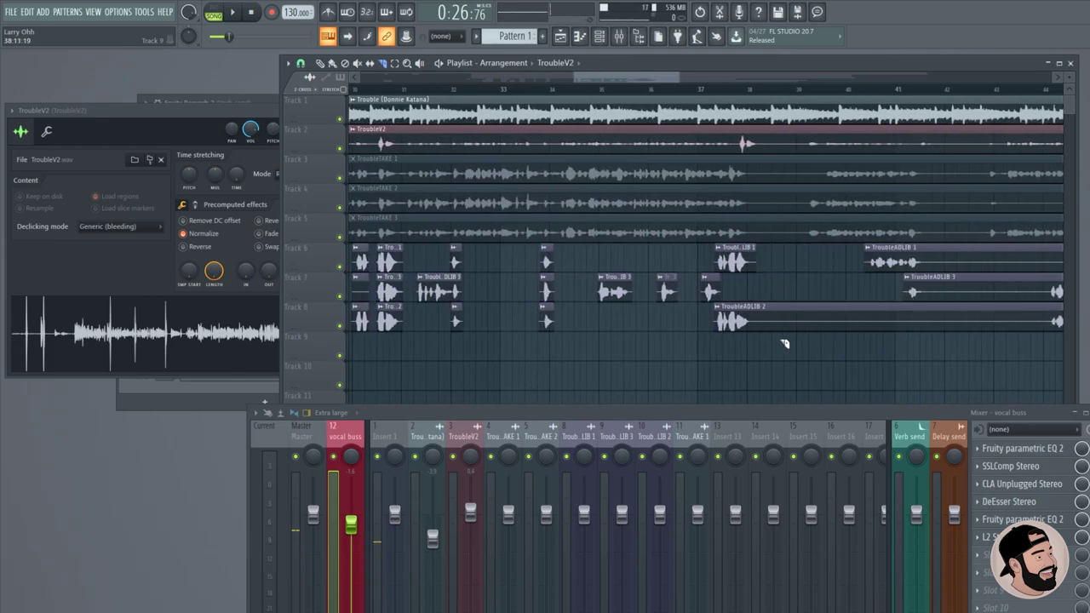
pyautogui.scroll(-5, 829, 318)
pyautogui.scroll(8, 833, 318)
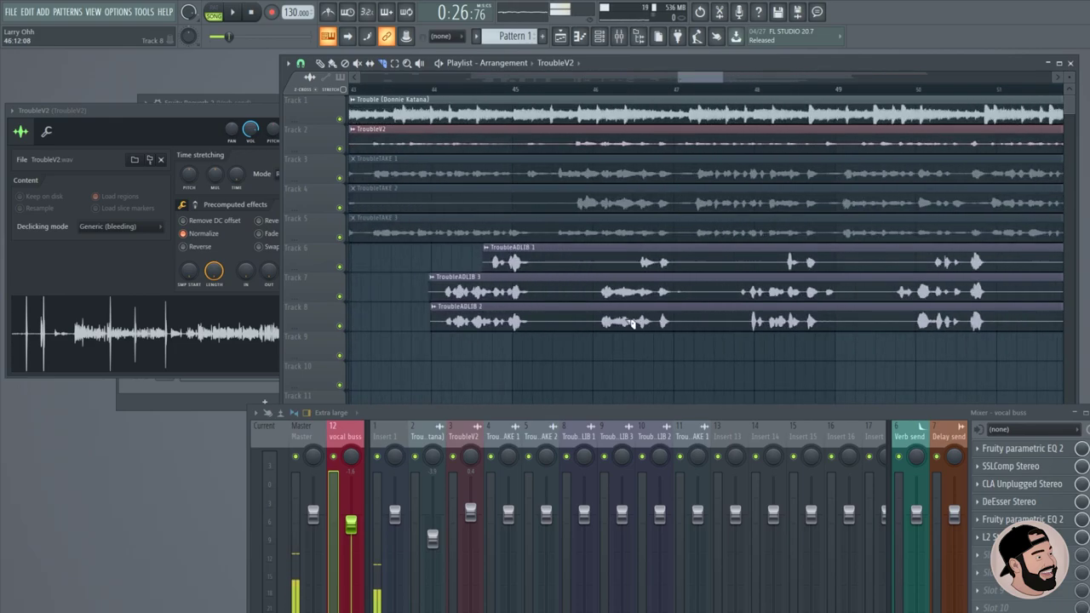
# Slice the ad-libs on Tracks 6, 7 and 8 between bars 45 and 48 and delete the silent pieces.
pyautogui.rightClick(554, 298)
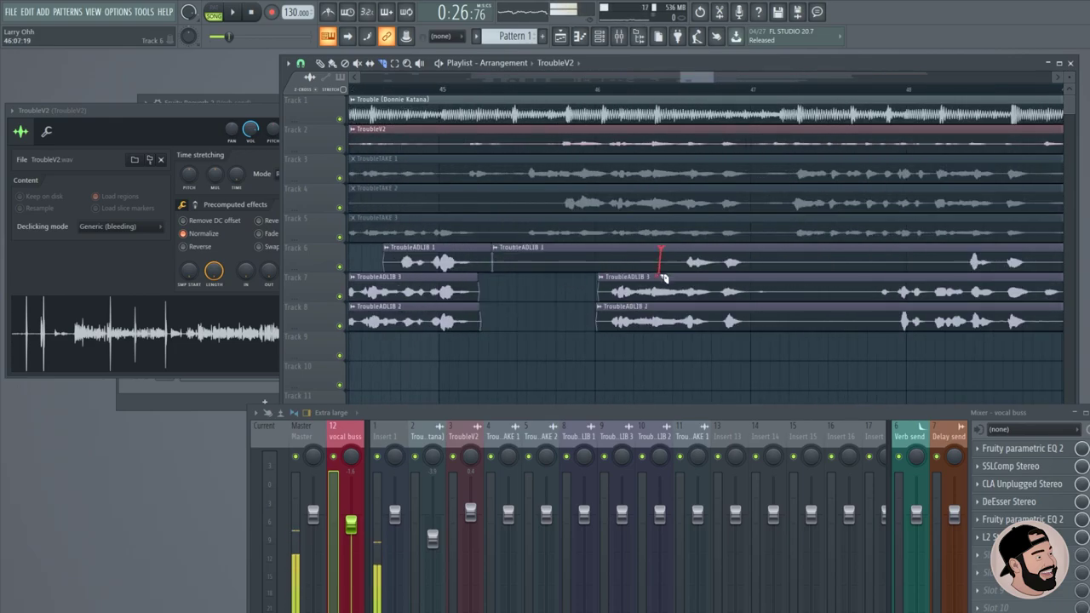
pyautogui.rightClick(661, 271)
pyautogui.moveTo(758, 246); pyautogui.dragTo(760, 334)
pyautogui.rightClick(870, 290)
pyautogui.scroll(-2, 835, 349)
pyautogui.scroll(2, 809, 298)
# Cut the remaining silences out of the ad-libs on Tracks 6, 7 and 8 from about bar 48 to the last phrases near bar 60.
pyautogui.moveTo(778, 246); pyautogui.dragTo(777, 341)
pyautogui.rightClick(894, 284)
pyautogui.rightClick(961, 260)
pyautogui.rightClick(927, 323)
pyautogui.scroll(-3, 988, 358)
pyautogui.scroll(2, 986, 358)
pyautogui.moveTo(808, 245); pyautogui.dragTo(812, 352)
pyautogui.scroll(3, 818, 341)
pyautogui.rightClick(749, 319)
pyautogui.scroll(-5, 710, 346)
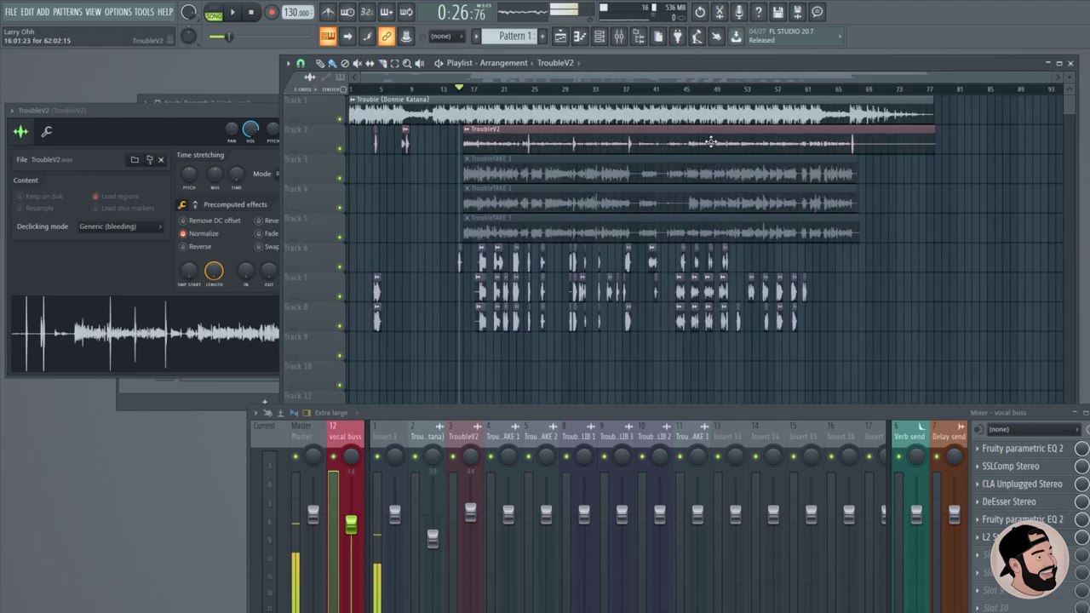
# Split the TroubleV2 clip on Track 2 just before the loud phrase between bars 24 and 25.
pyautogui.scroll(5, 551, 140)
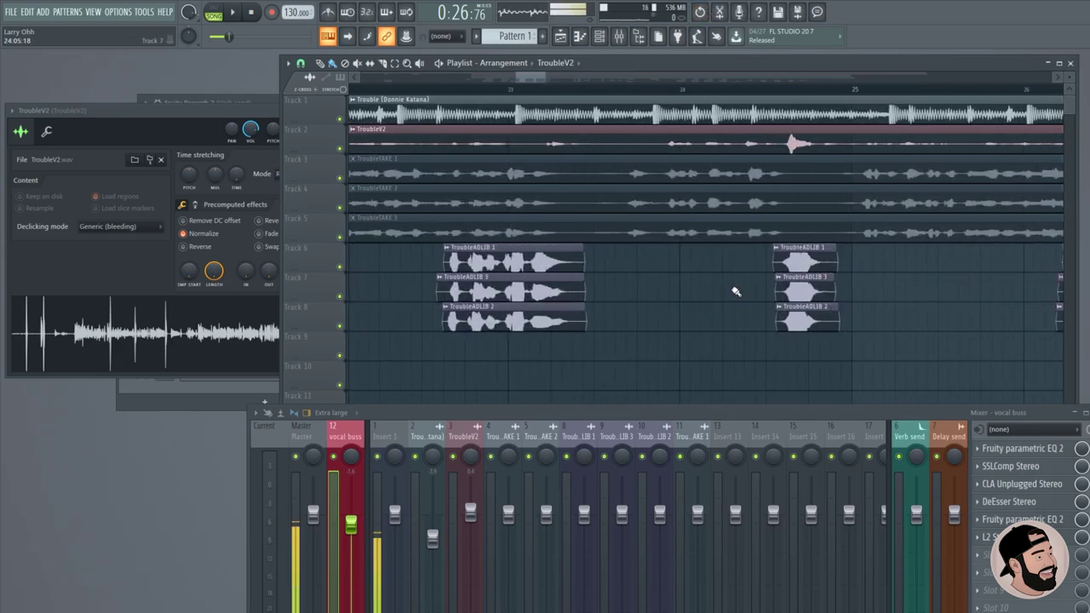
pyautogui.scroll(-3, 779, 174)
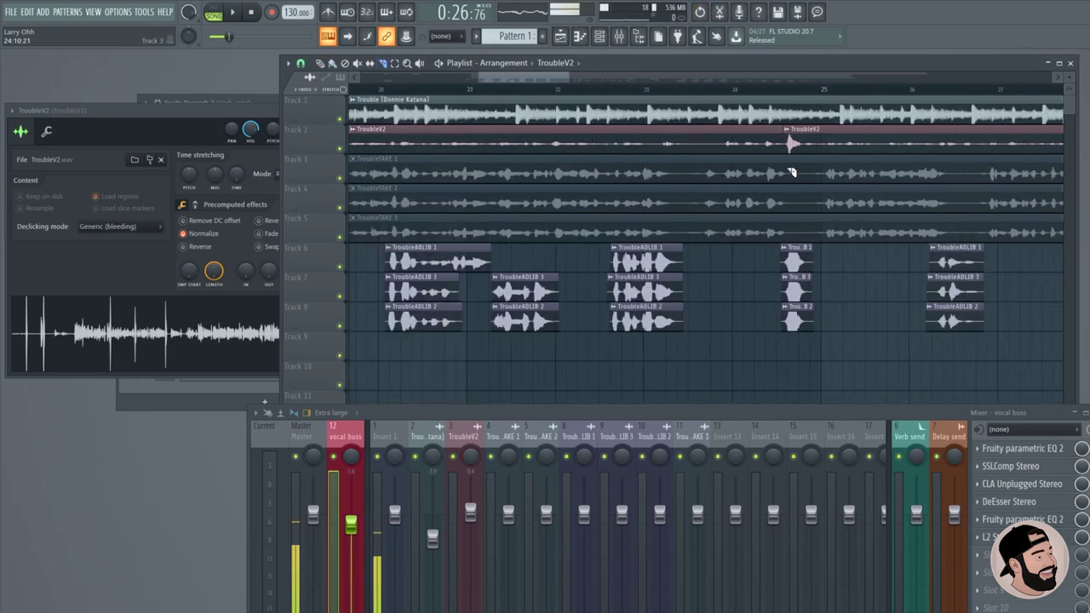
pyautogui.scroll(5, 785, 172)
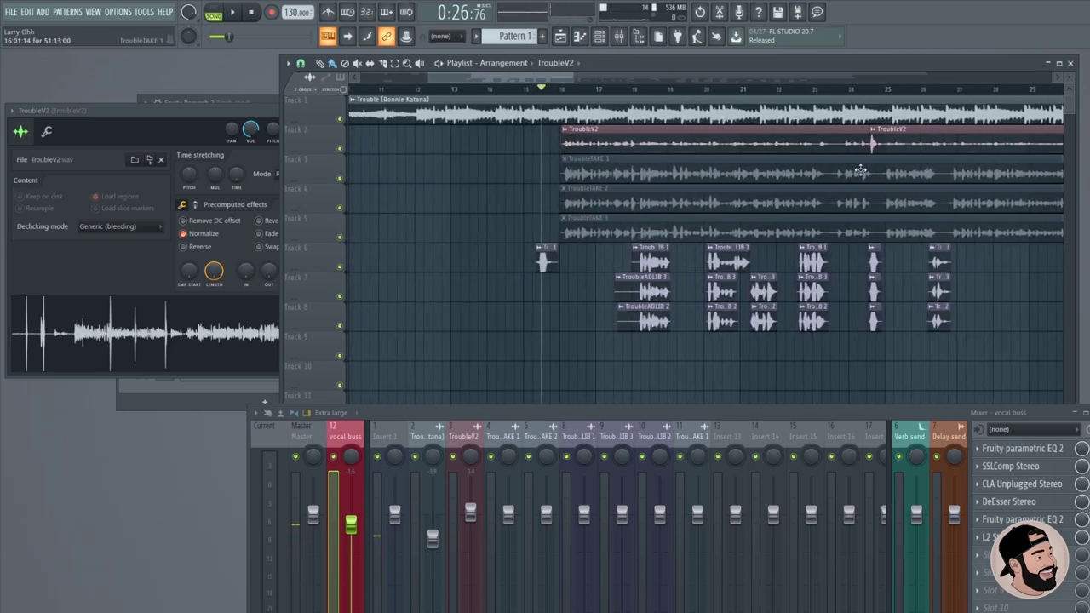
# Make the first TroubleV2 section on Track 2, from bar 16 to bar 24, a unique sample and normalize it.
pyautogui.scroll(-4, 783, 149)
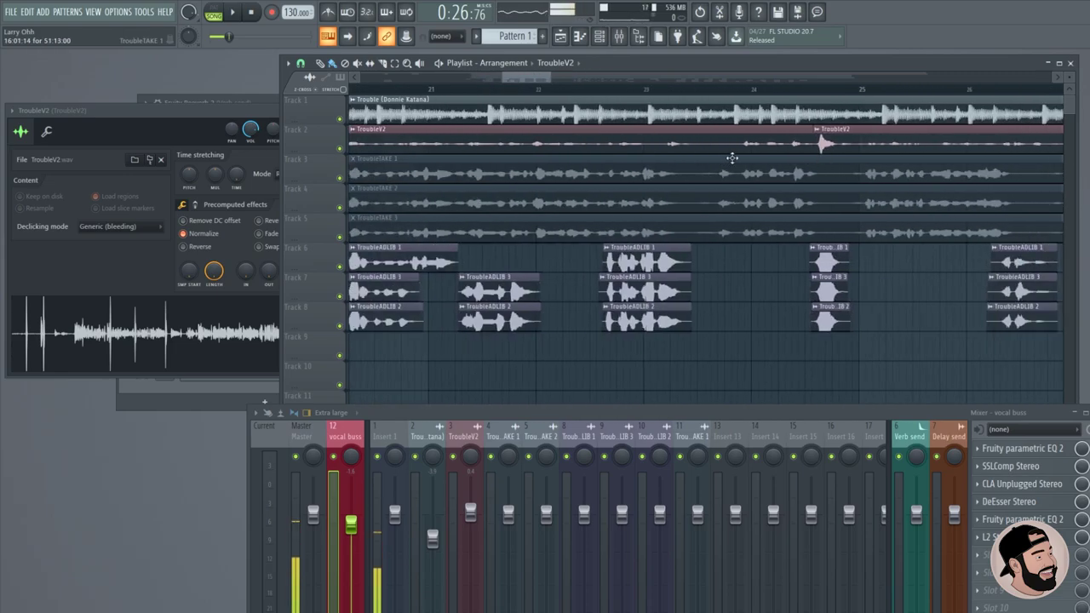
pyautogui.click(410, 129)
pyautogui.click(525, 187)
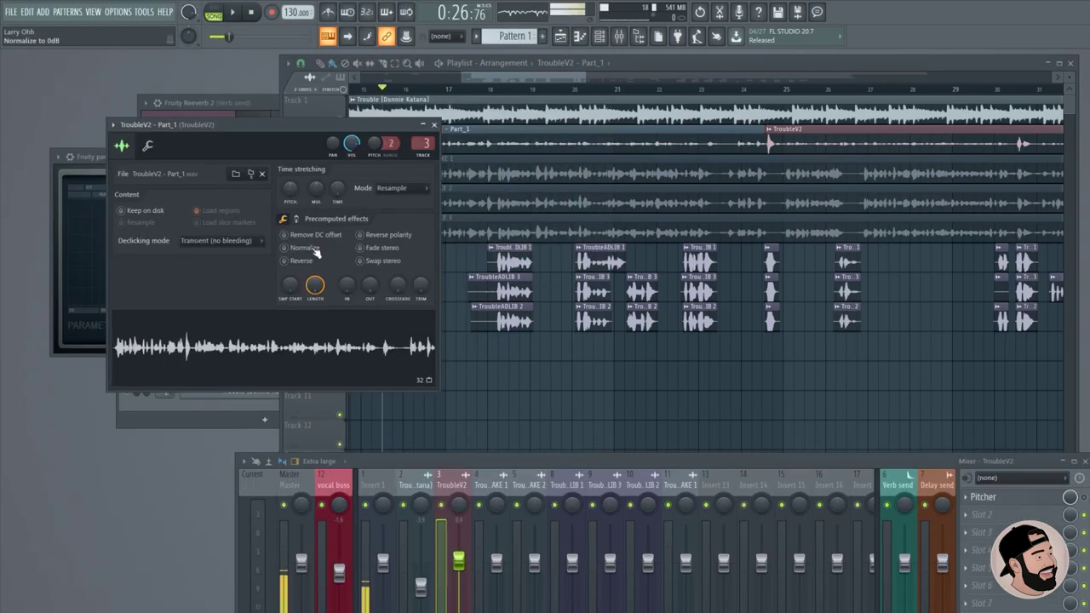
pyautogui.click(294, 250)
pyautogui.click(717, 400)
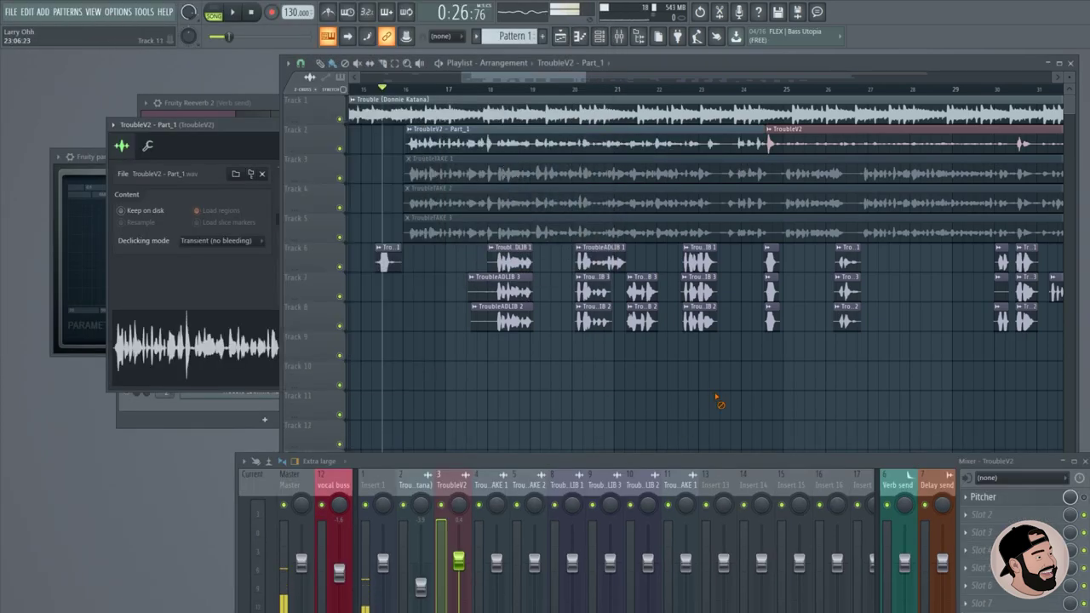
# Turn the TroubleV2 section between the loud phrases near bars 24 and 30 into its own normalized sample.
pyautogui.scroll(3, 732, 156)
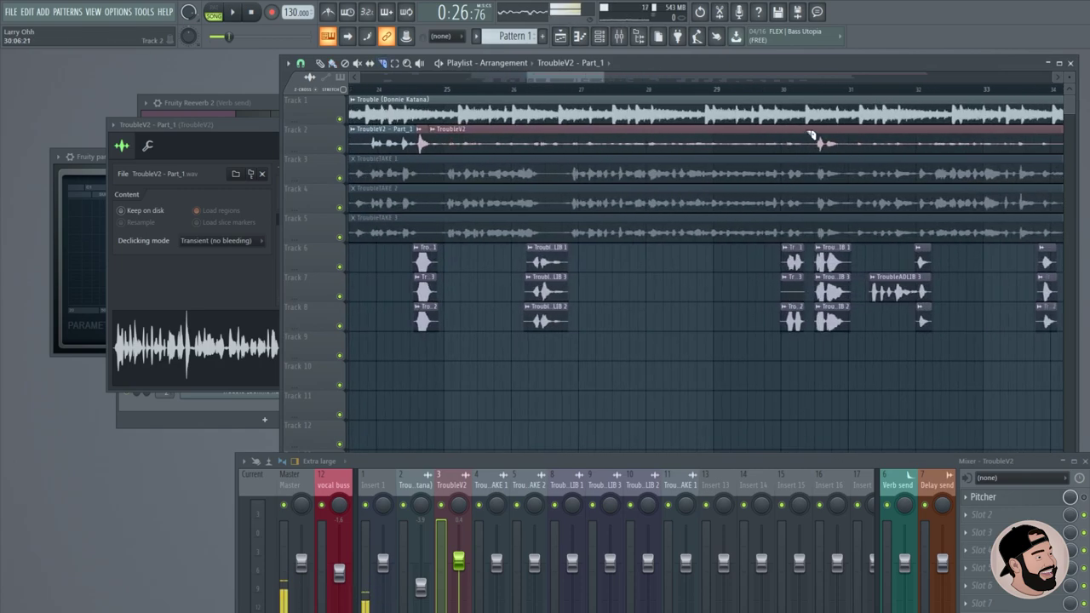
pyautogui.click(434, 129)
pyautogui.click(463, 246)
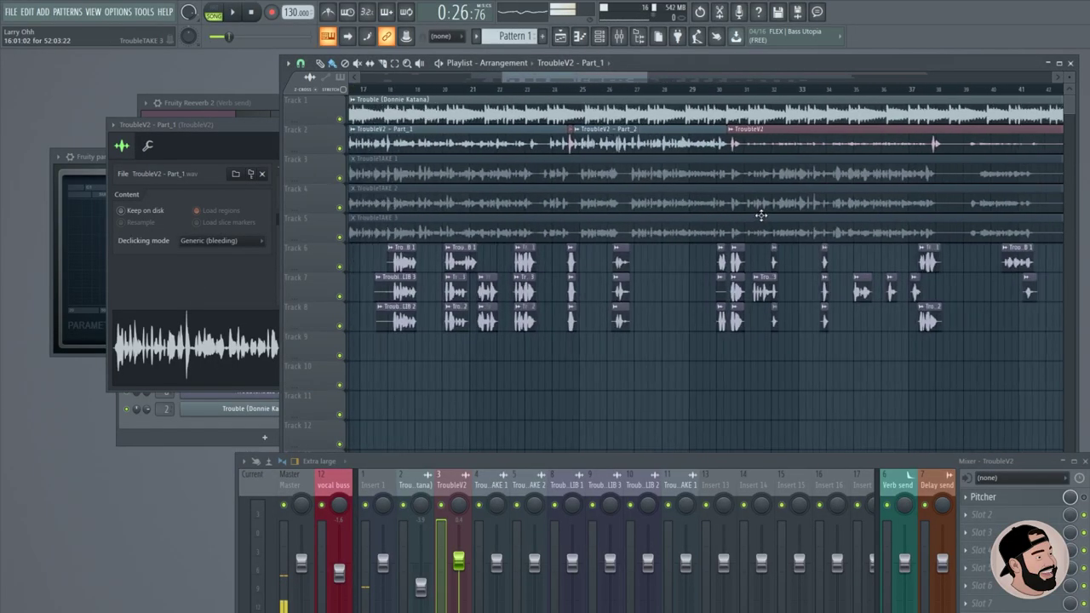
# Split TroubleV2 after the loud phrase near bar 30 and turn the section up to bar 37 into its own normalized sample.
pyautogui.scroll(5, 760, 215)
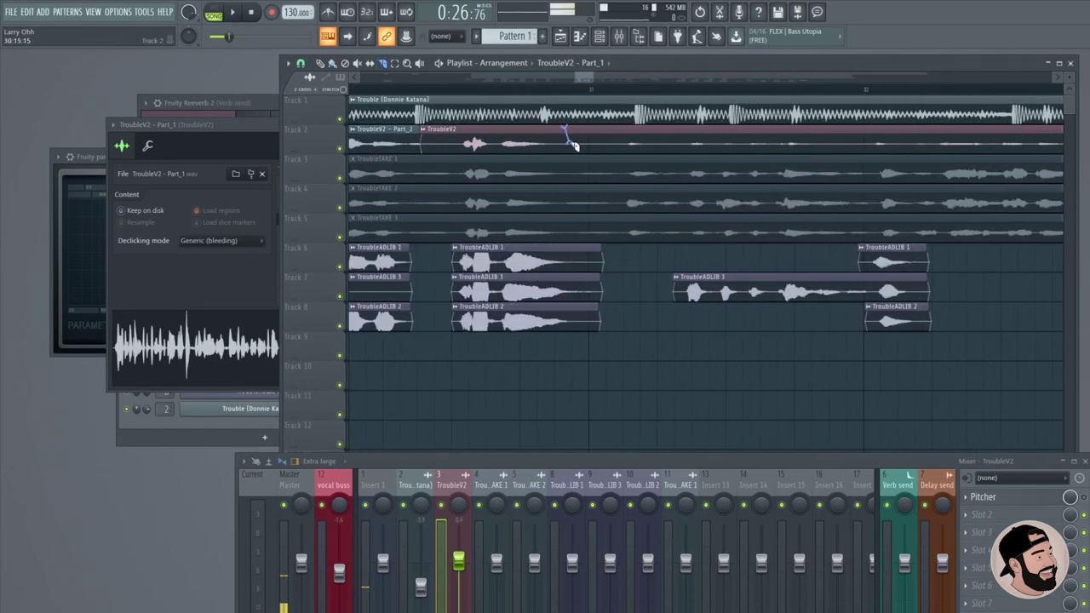
pyautogui.scroll(-5, 572, 143)
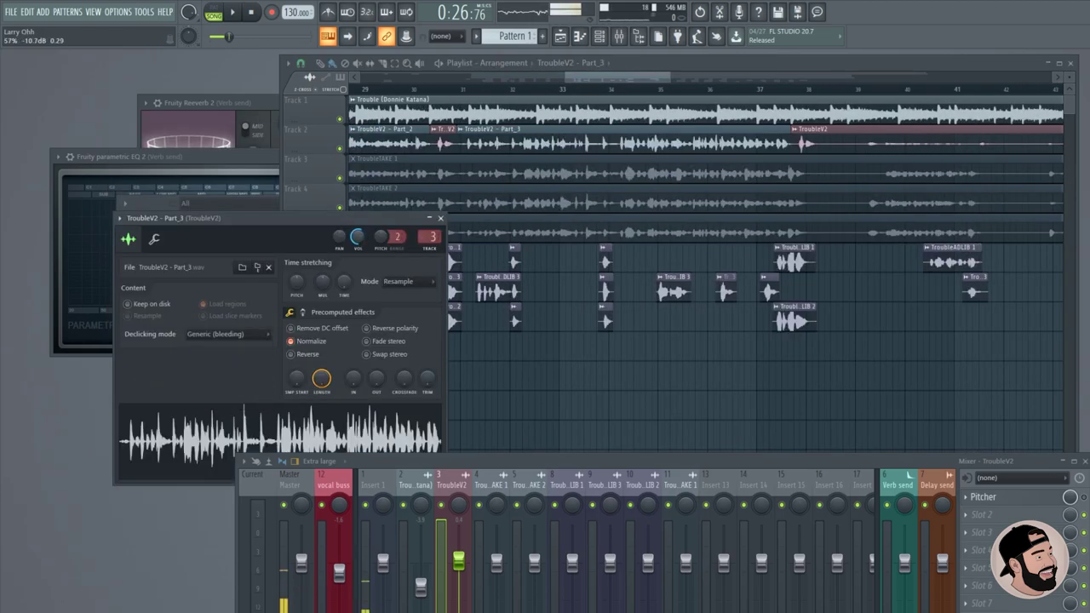
pyautogui.click(638, 276)
# Turn the TroubleV2 section from about bar 39 to bar 67 into a unique normalized sample with Generic (bleeding) declicking.
pyautogui.scroll(-8, 622, 243)
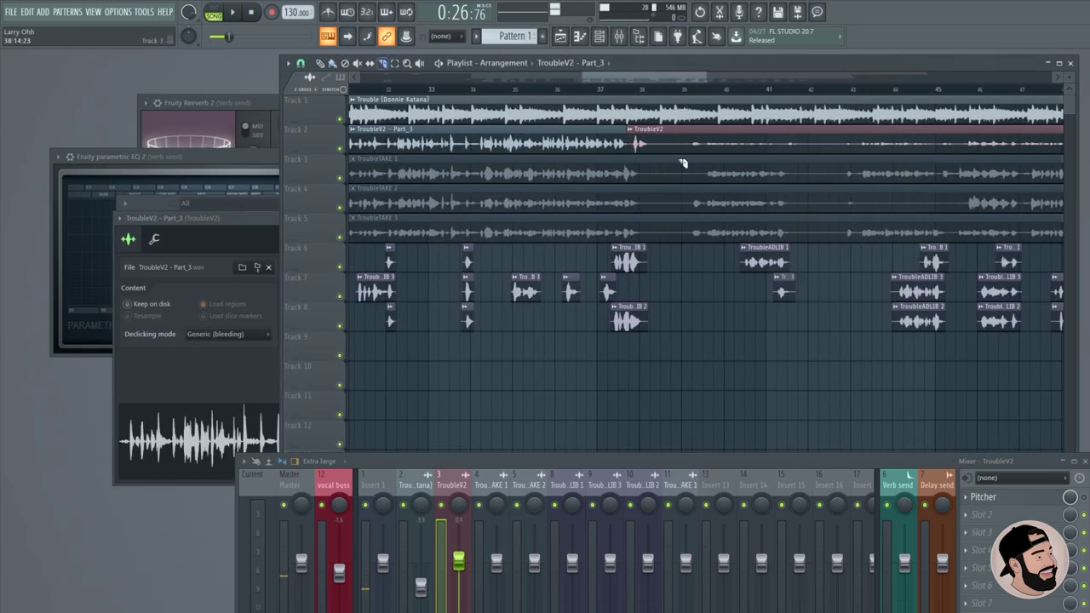
pyautogui.scroll(8, 852, 161)
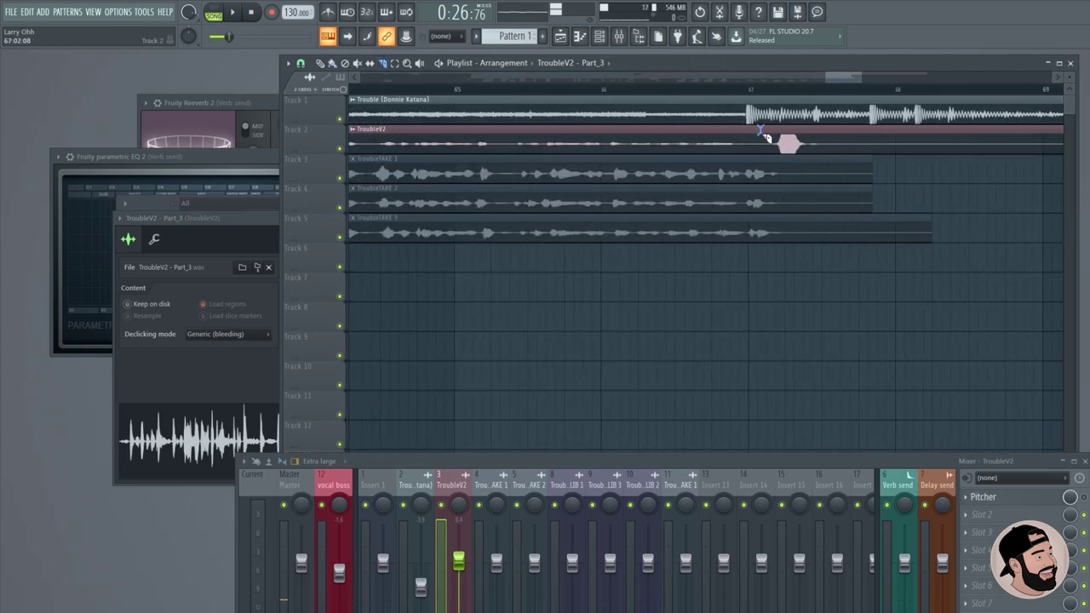
pyautogui.scroll(-7, 820, 163)
pyautogui.click(572, 129)
pyautogui.click(673, 151)
pyautogui.press('Return')
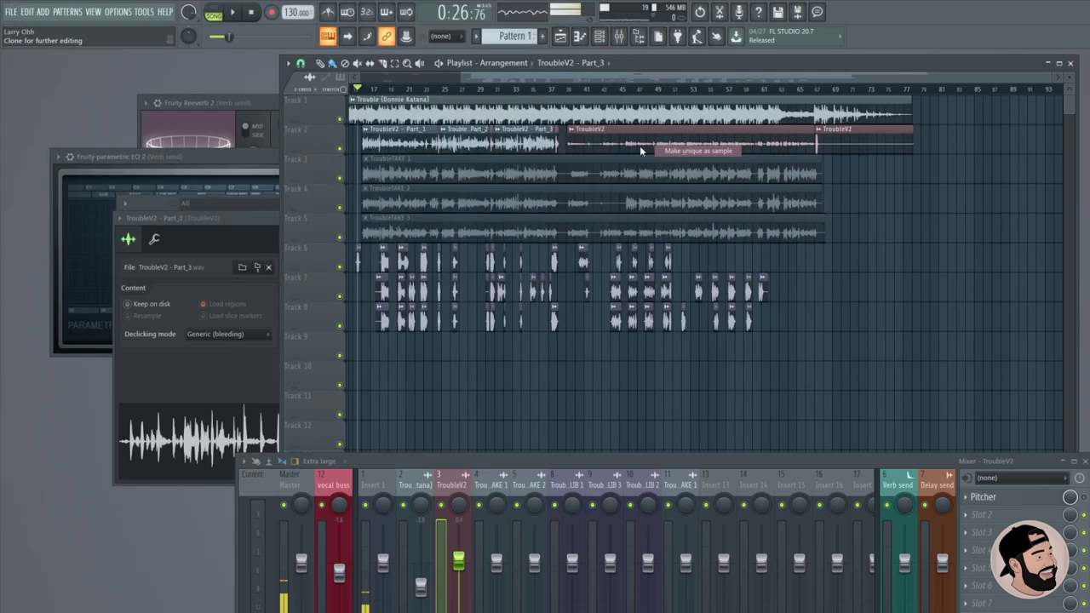
pyautogui.click(119, 226)
pyautogui.click(119, 273)
# Play the song from about bar 16 and lower the three ad-lib mixer tracks together to about -7.3 dB.
pyautogui.scroll(-2, 719, 154)
pyautogui.moveTo(443, 144); pyautogui.dragTo(886, 143)
pyautogui.scroll(1, 487, 173)
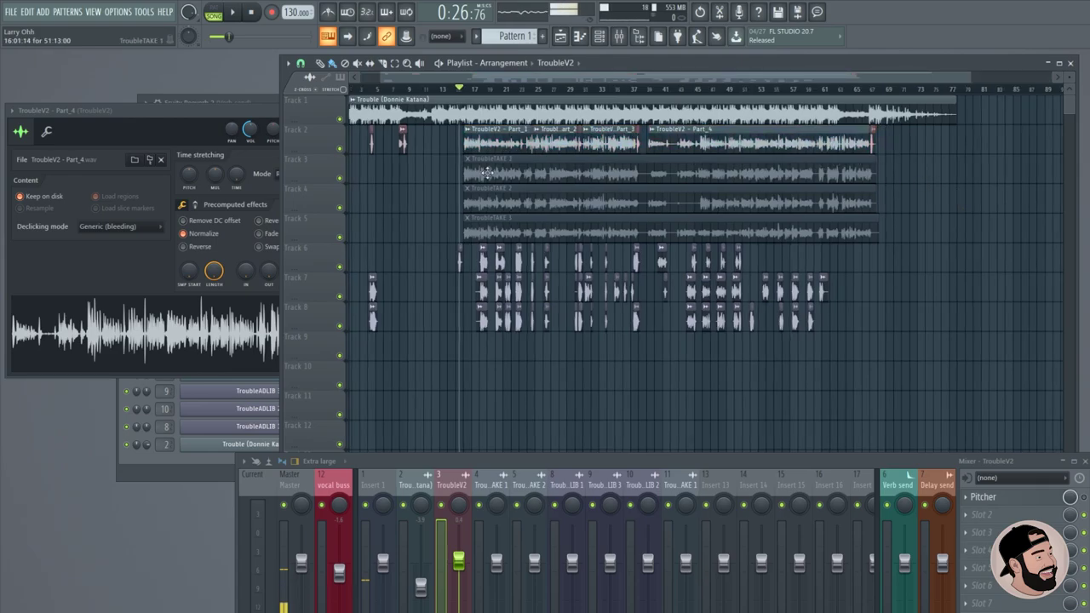
pyautogui.scroll(1, 487, 173)
pyautogui.scroll(-2, 398, 174)
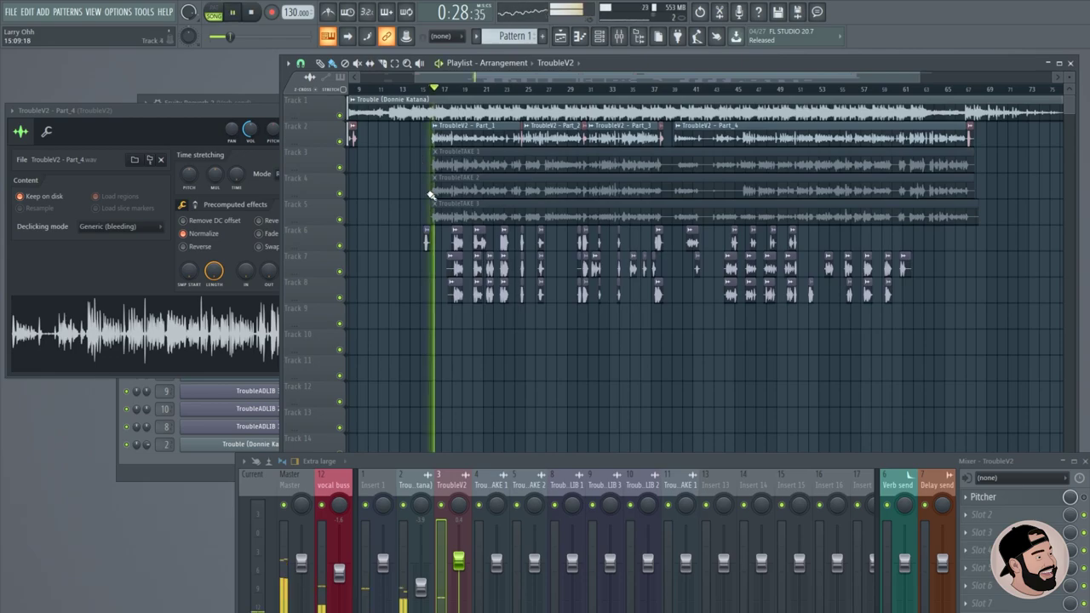
pyautogui.moveTo(576, 461); pyautogui.dragTo(627, 229)
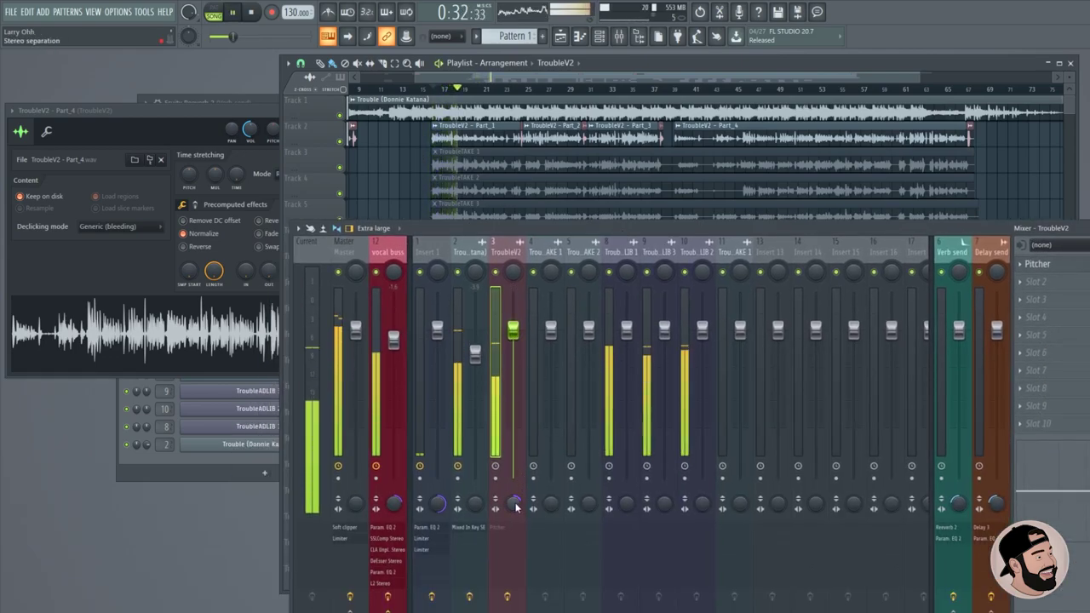
pyautogui.moveTo(621, 249); pyautogui.dragTo(698, 250)
pyautogui.moveTo(664, 330); pyautogui.dragTo(702, 366)
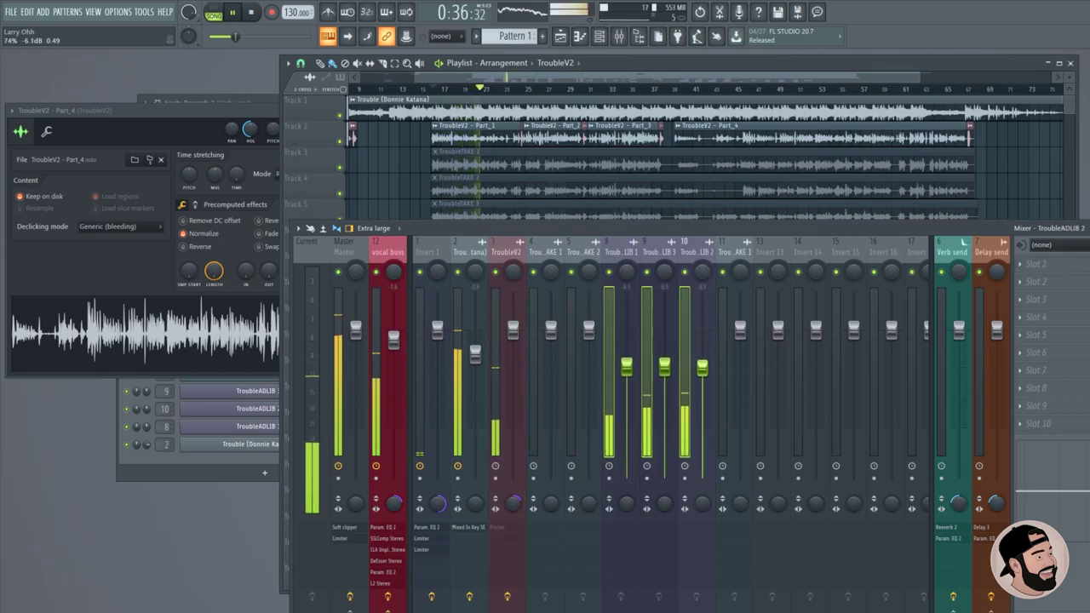
# Raise the TroubleV2 mixer track to about 0.7 dB and the vocal buss to about -0.4 dB.
pyautogui.moveTo(513, 330); pyautogui.dragTo(512, 325)
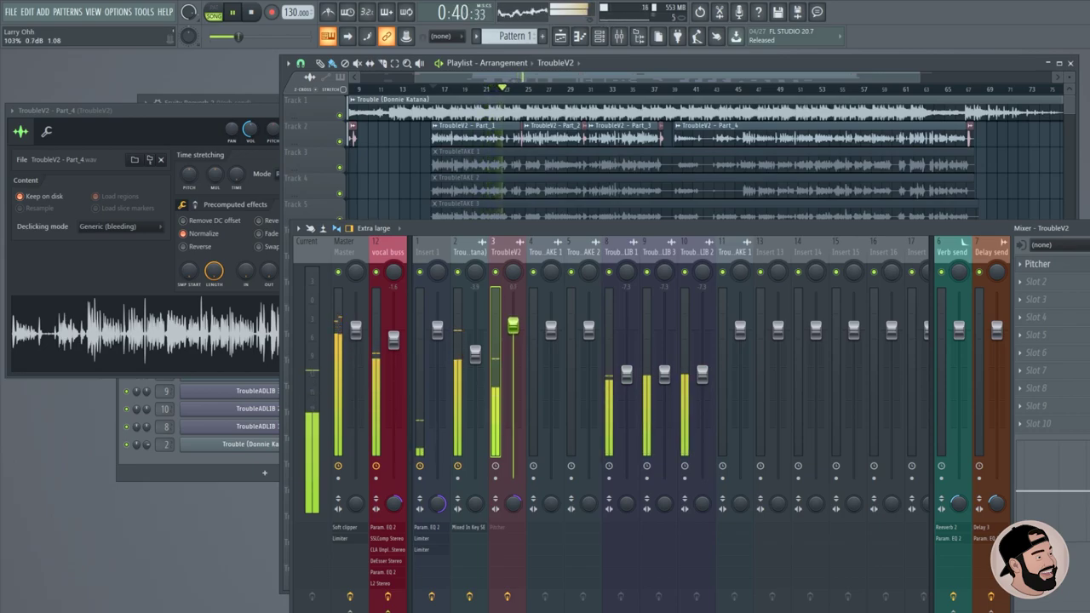
pyautogui.moveTo(393, 339); pyautogui.dragTo(394, 332)
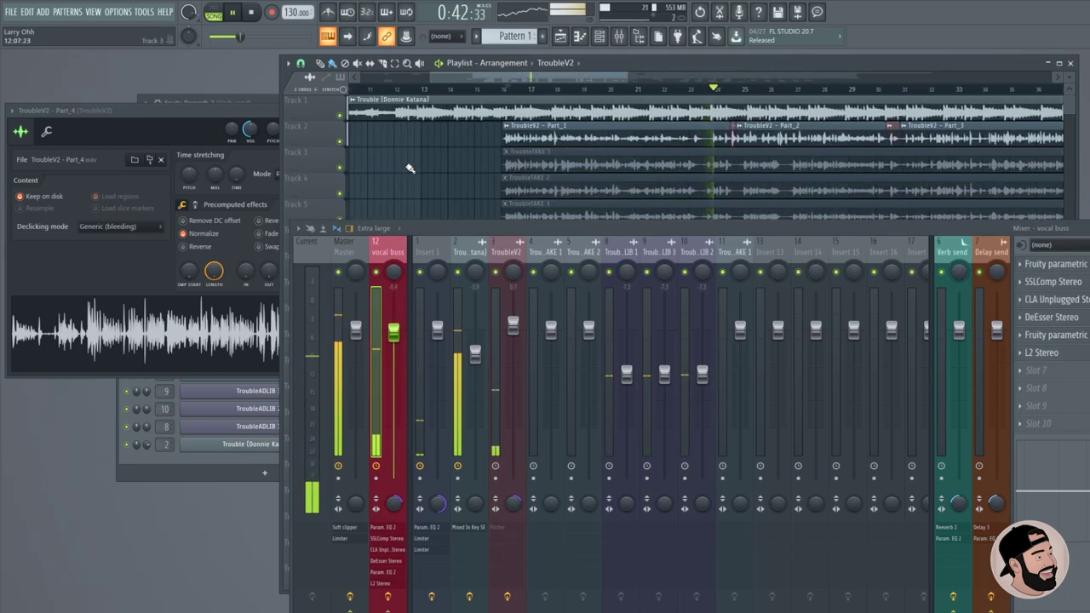
pyautogui.moveTo(489, 229); pyautogui.dragTo(503, 399)
# Trim the silent lead-ins from the ad-lib clips on Tracks 6, 7 and 8 near bar 18.
pyautogui.scroll(8, 532, 295)
pyautogui.click(713, 292)
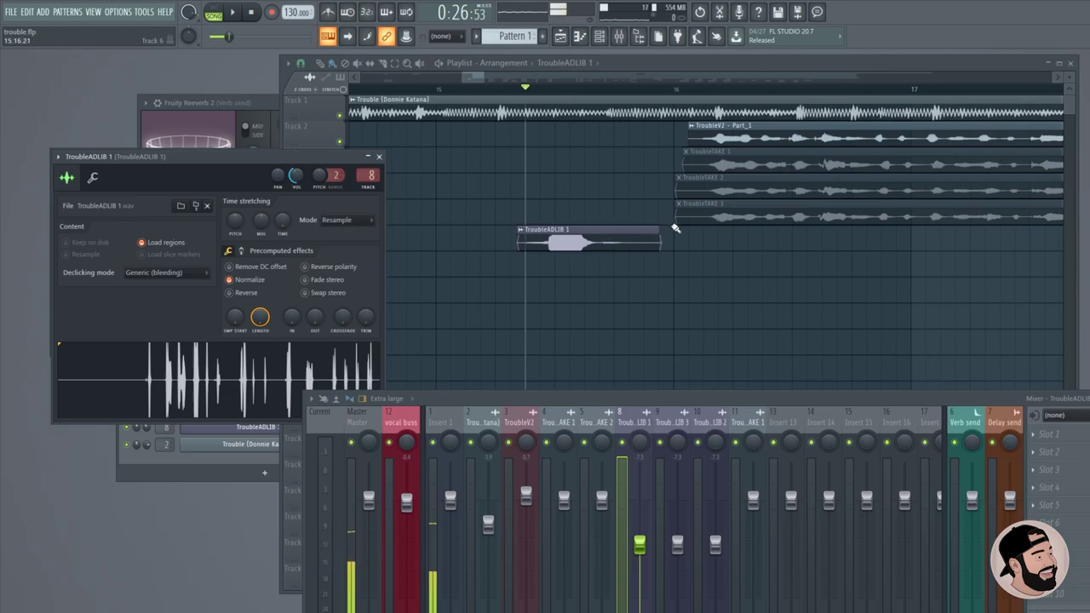
pyautogui.scroll(3, 675, 228)
pyautogui.moveTo(706, 273); pyautogui.dragTo(688, 188)
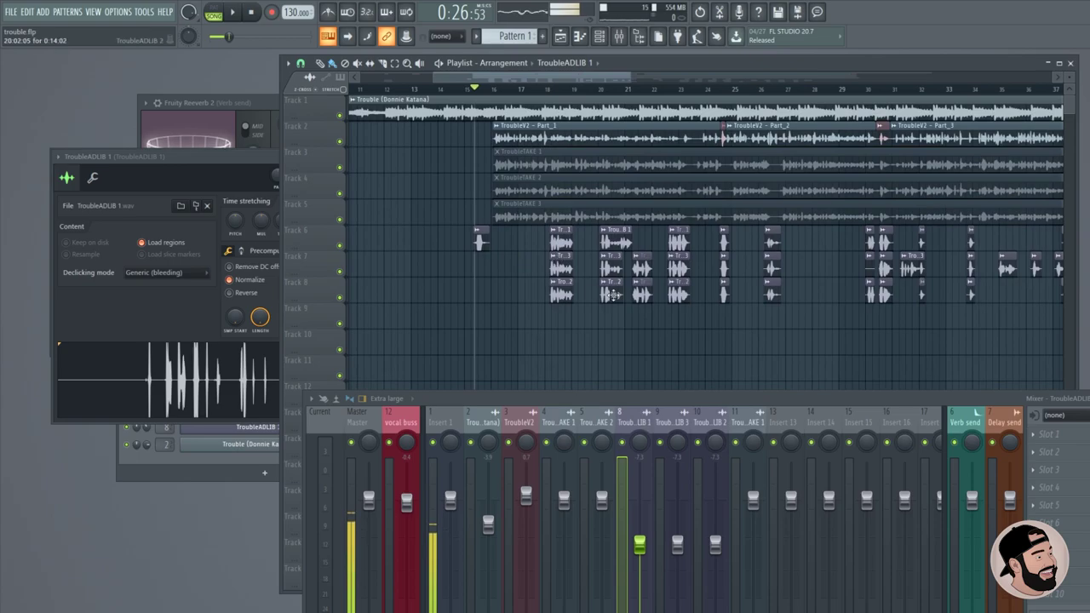
pyautogui.scroll(5, 611, 295)
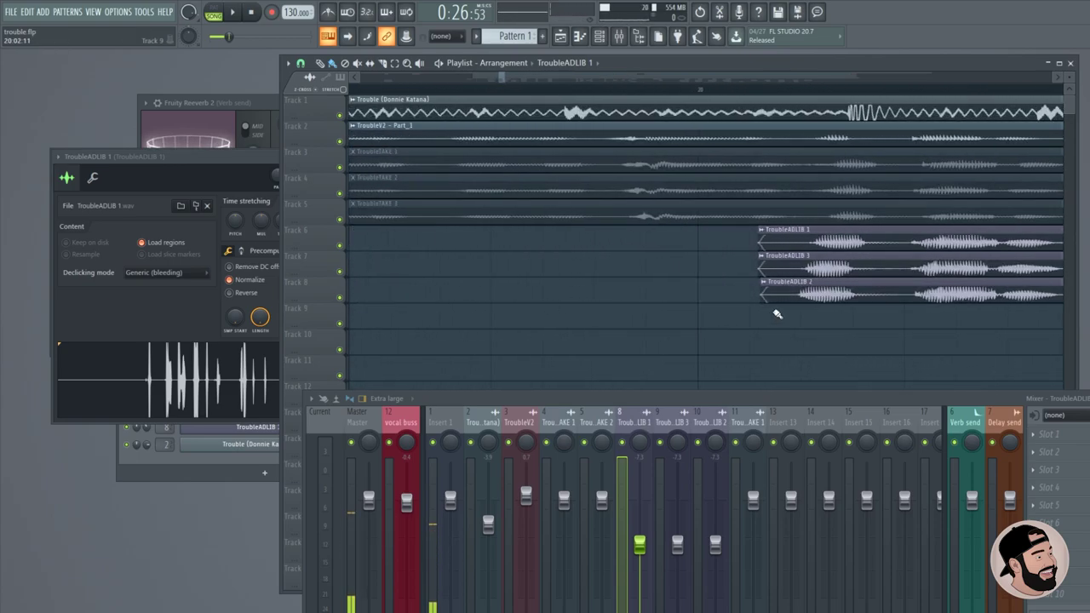
pyautogui.scroll(-5, 695, 309)
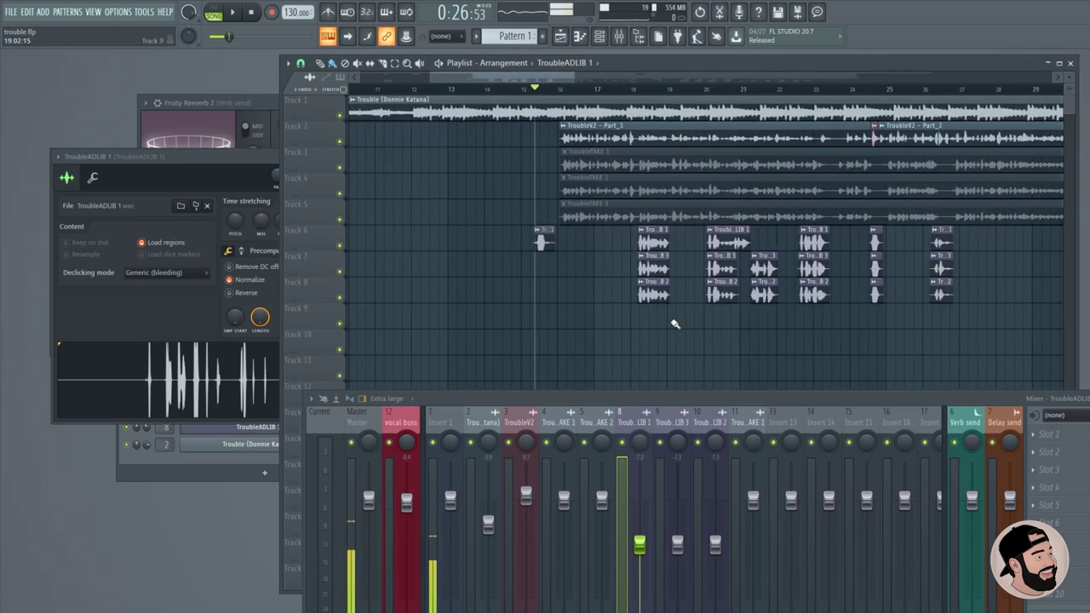
pyautogui.scroll(4, 584, 269)
pyautogui.scroll(2, 583, 270)
pyautogui.scroll(-6, 460, 234)
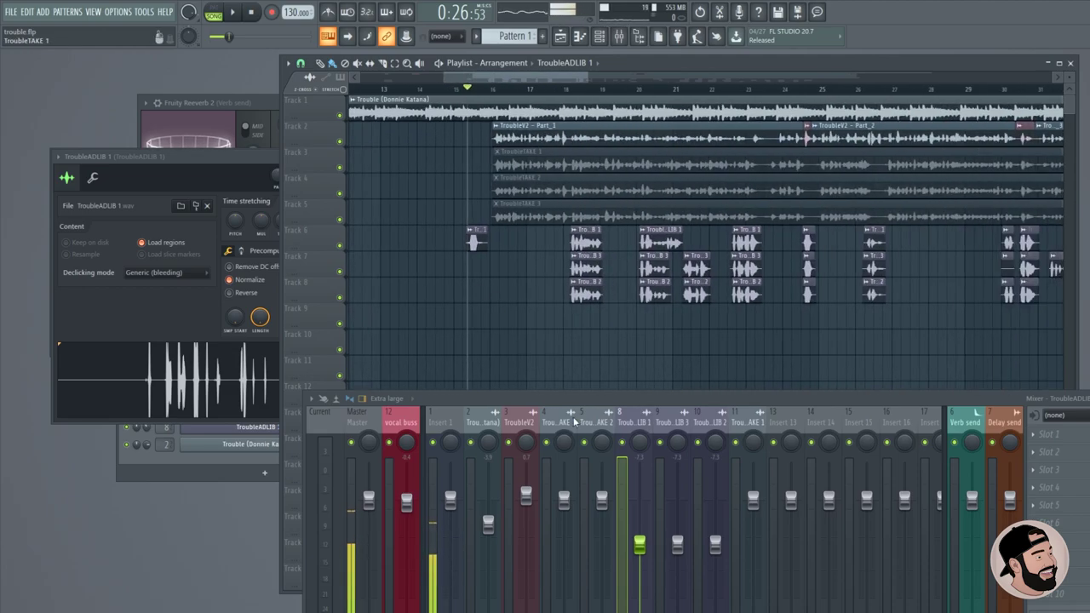
# Nudge the Track 7 ad-lib near bar 4 slightly later and split it and the Track 8 ad-lib after their first word.
pyautogui.moveTo(570, 395); pyautogui.dragTo(486, 288)
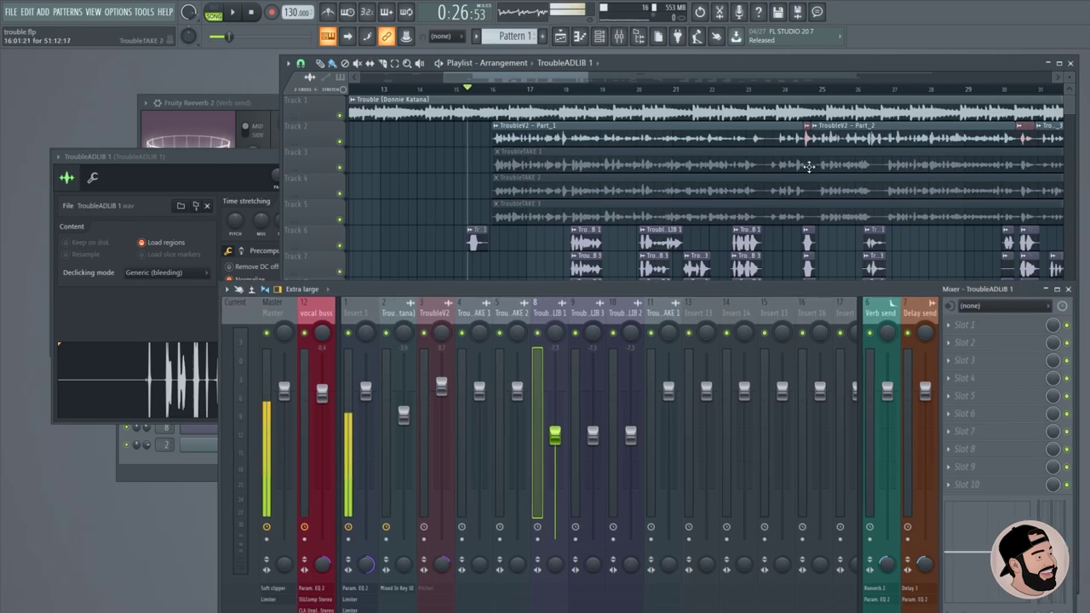
pyautogui.scroll(-4, 811, 179)
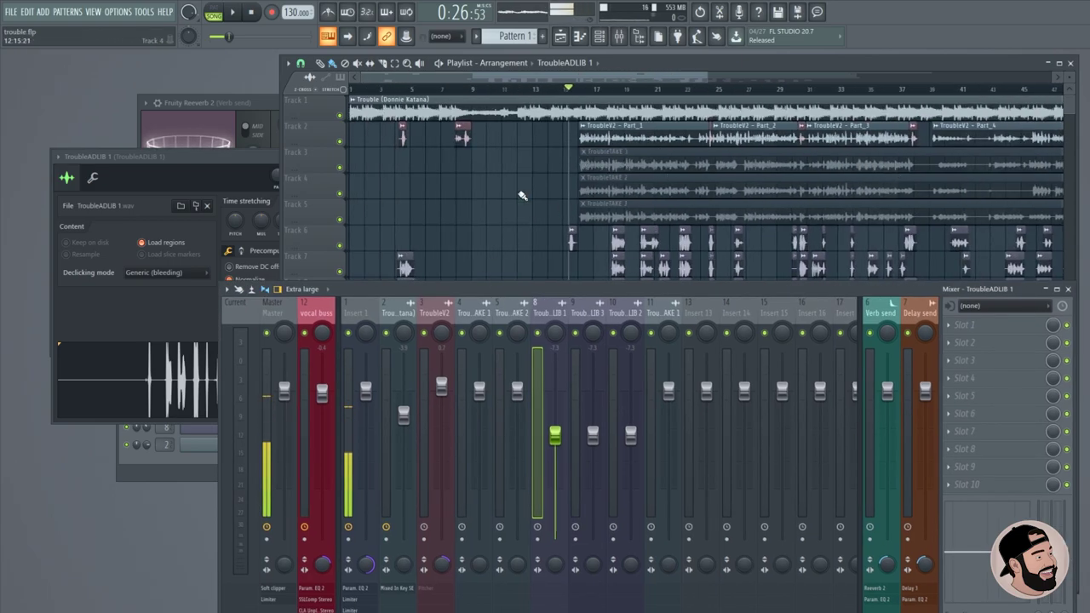
pyautogui.scroll(8, 476, 213)
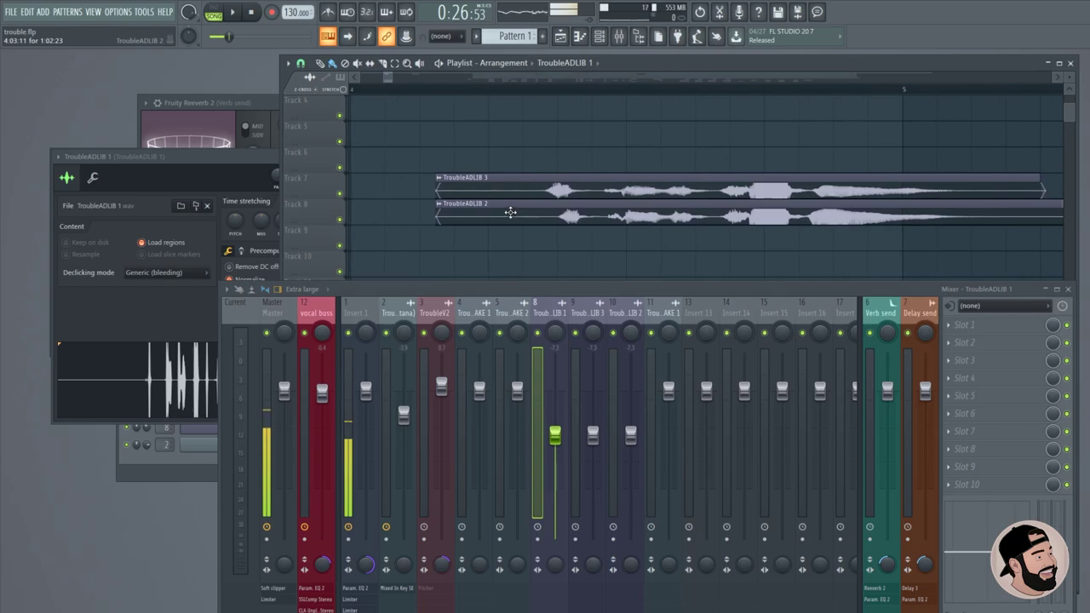
pyautogui.moveTo(506, 188); pyautogui.dragTo(516, 188)
pyautogui.moveTo(596, 223); pyautogui.dragTo(582, 185)
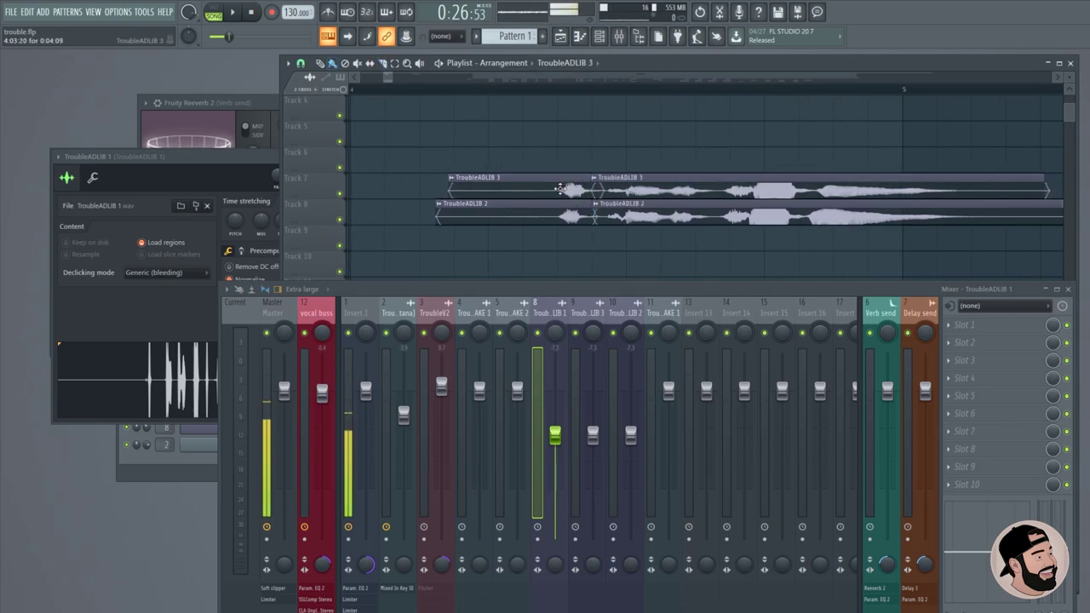
# Cut the silent lead-ins off the intro ad-libs on Tracks 7 and 8 near bar 4.
pyautogui.moveTo(532, 149); pyautogui.dragTo(516, 218)
pyautogui.moveTo(436, 218); pyautogui.dragTo(530, 228)
pyautogui.click(538, 215)
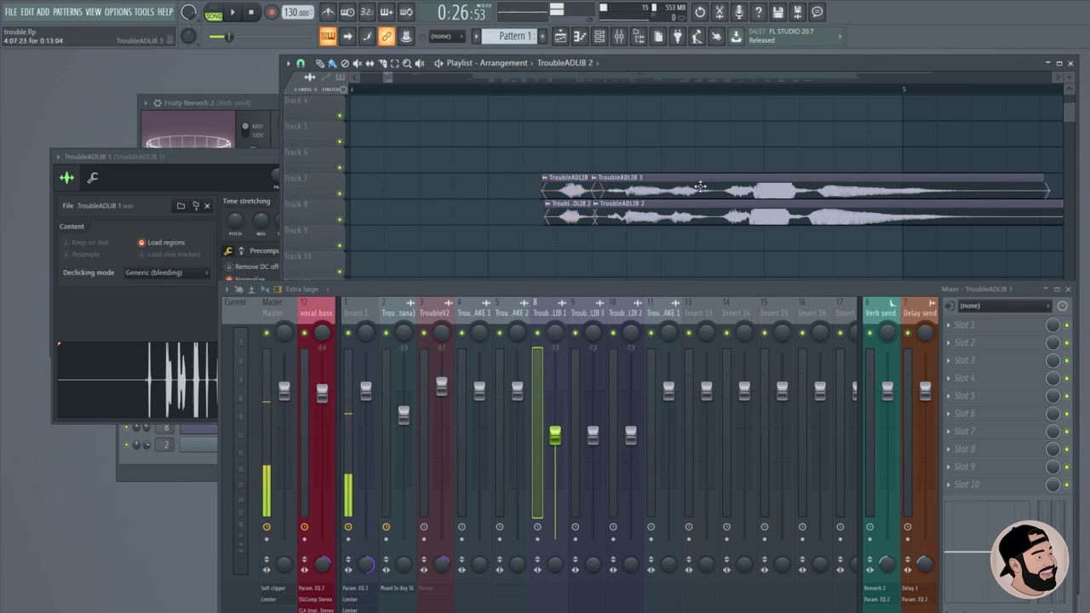
pyautogui.scroll(-4, 528, 217)
pyautogui.scroll(4, 911, 233)
pyautogui.moveTo(552, 214); pyautogui.dragTo(500, 189)
pyautogui.hscroll(-2, 621, 199)
pyautogui.scroll(-4, 577, 227)
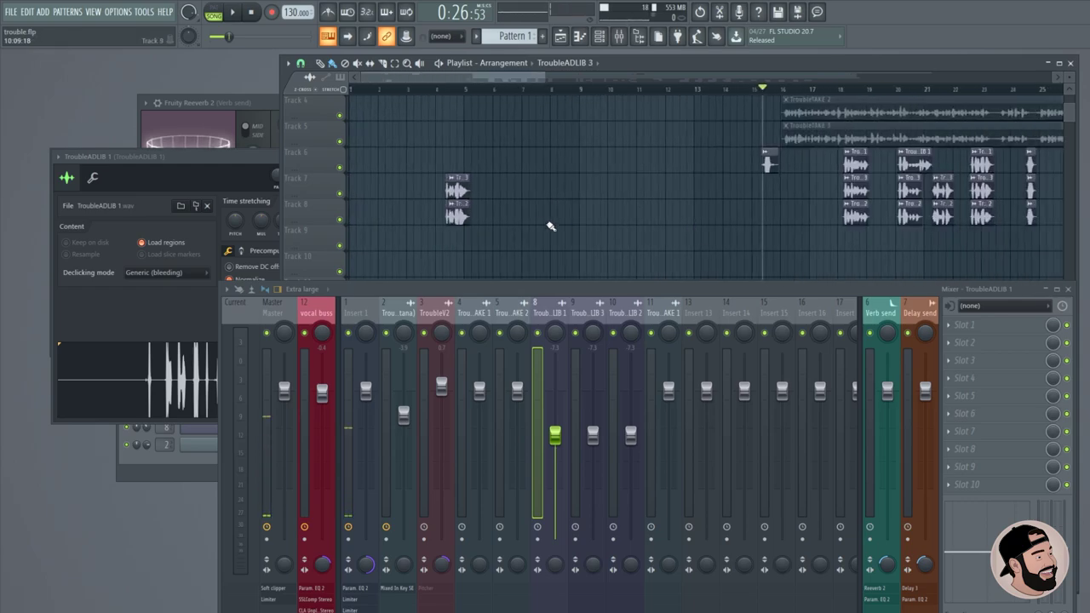
# Trim the silent tail of the TroubleADLIB 1 clip on Track 6 just before bar 16.
pyautogui.scroll(2, 540, 223)
pyautogui.scroll(5, 574, 243)
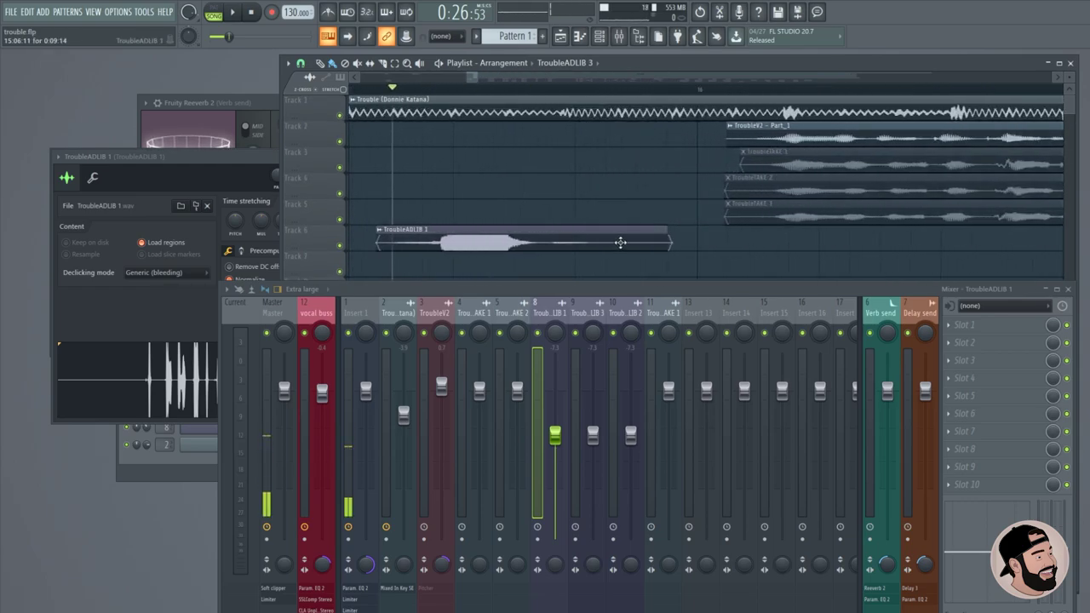
pyautogui.moveTo(667, 239); pyautogui.dragTo(633, 240)
pyautogui.scroll(-5, 616, 204)
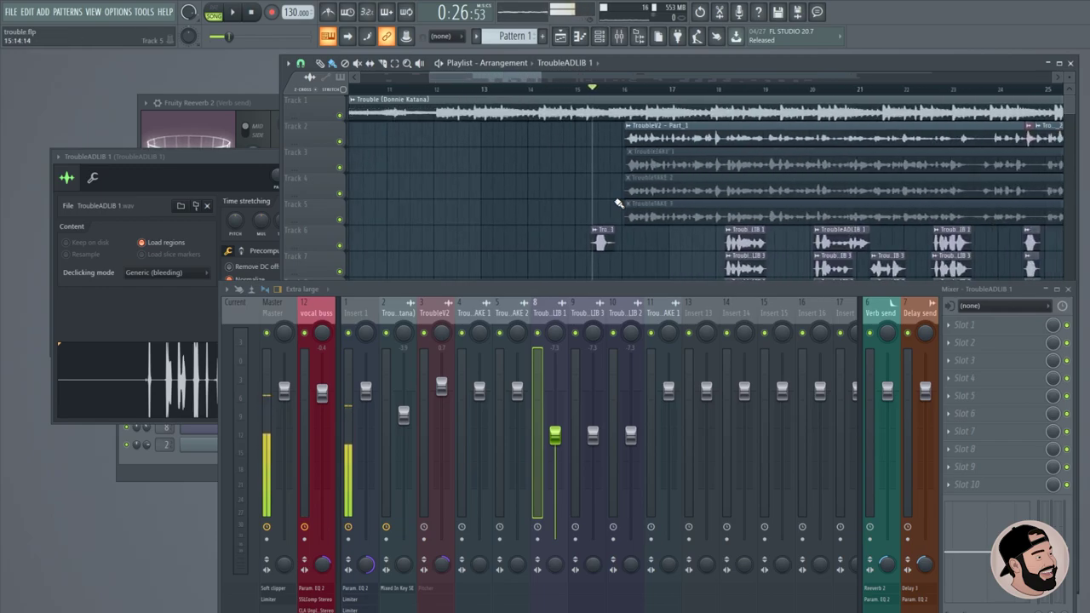
# Split the last long lead vocal clip on Track 2 between bars 45 and 46 and make its earlier section a unique sample.
pyautogui.moveTo(666, 292); pyautogui.dragTo(661, 342)
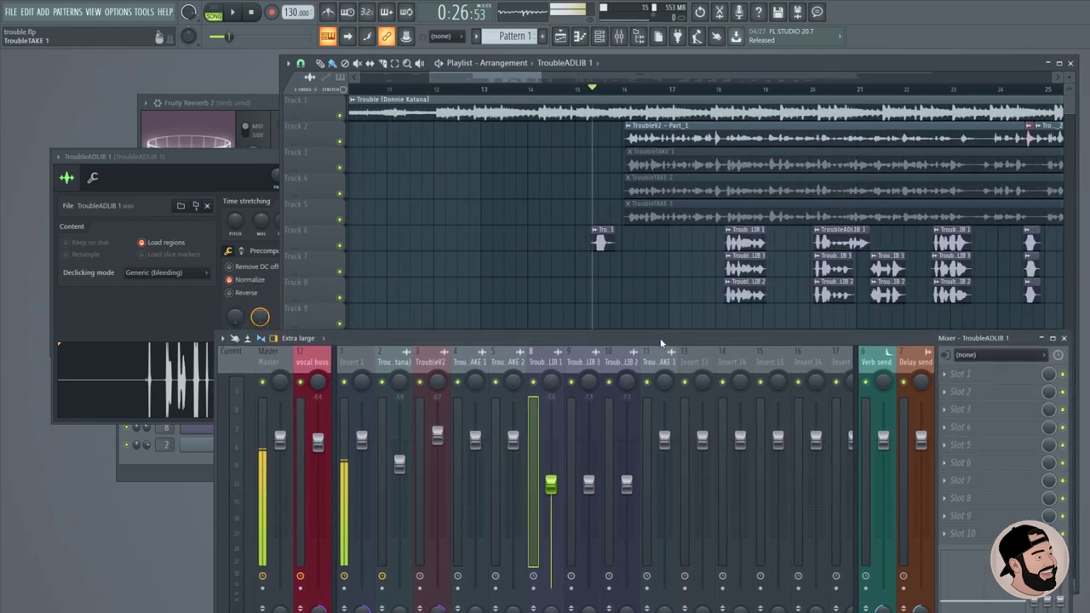
pyautogui.scroll(3, 627, 236)
pyautogui.scroll(-2, 849, 289)
pyautogui.scroll(-4, 649, 255)
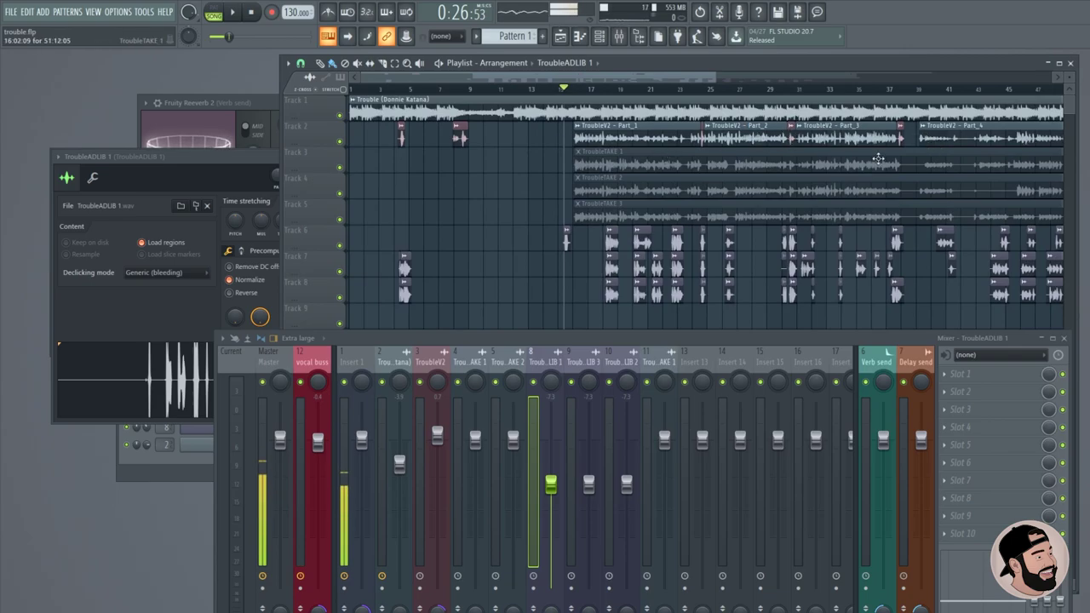
pyautogui.scroll(-3, 705, 151)
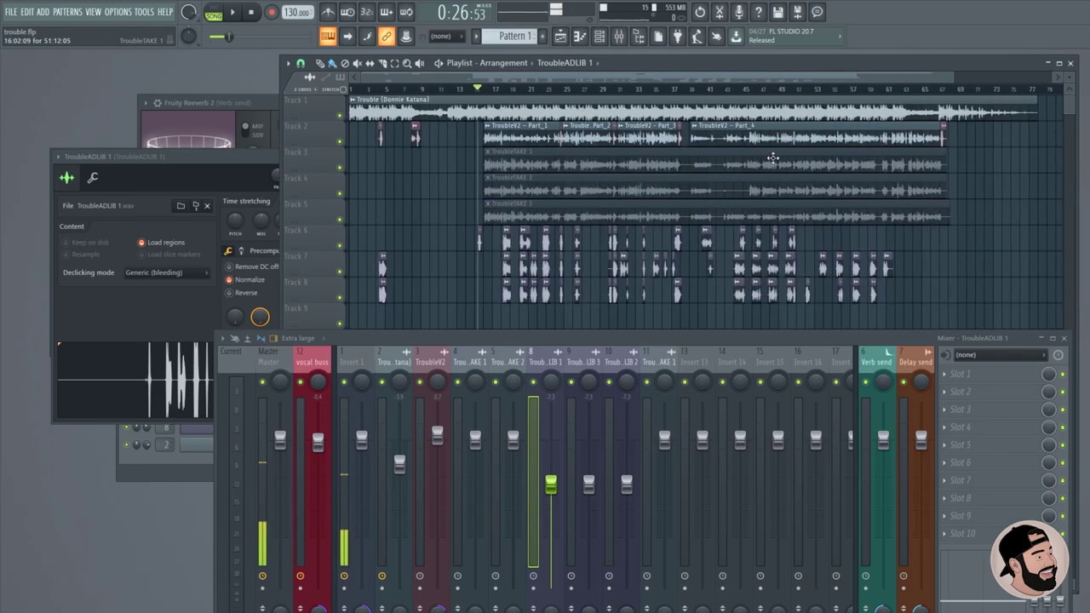
pyautogui.scroll(5, 772, 158)
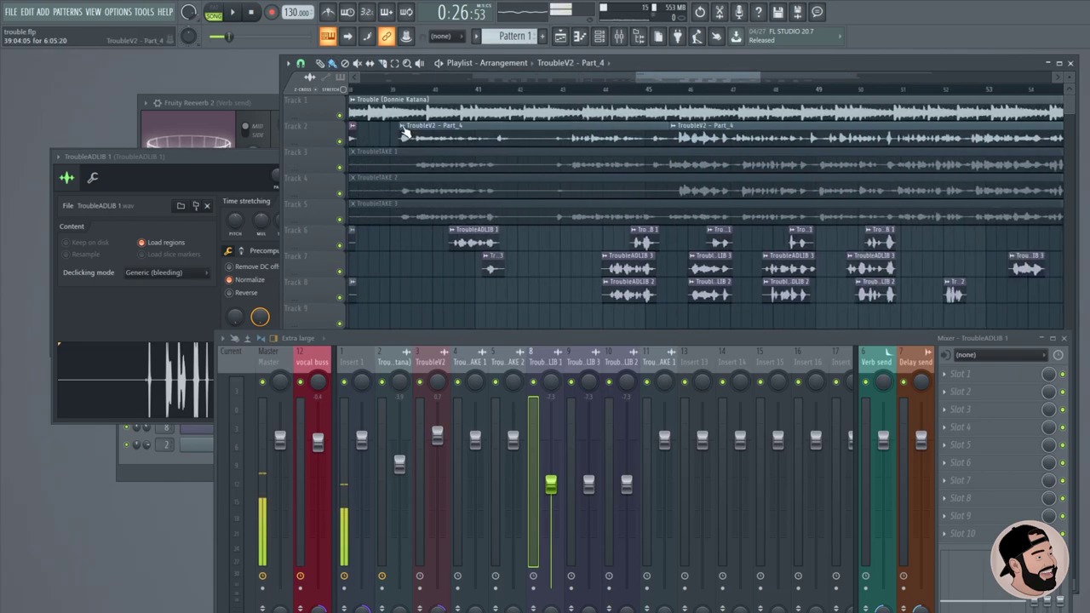
pyautogui.click(404, 128)
pyautogui.click(496, 147)
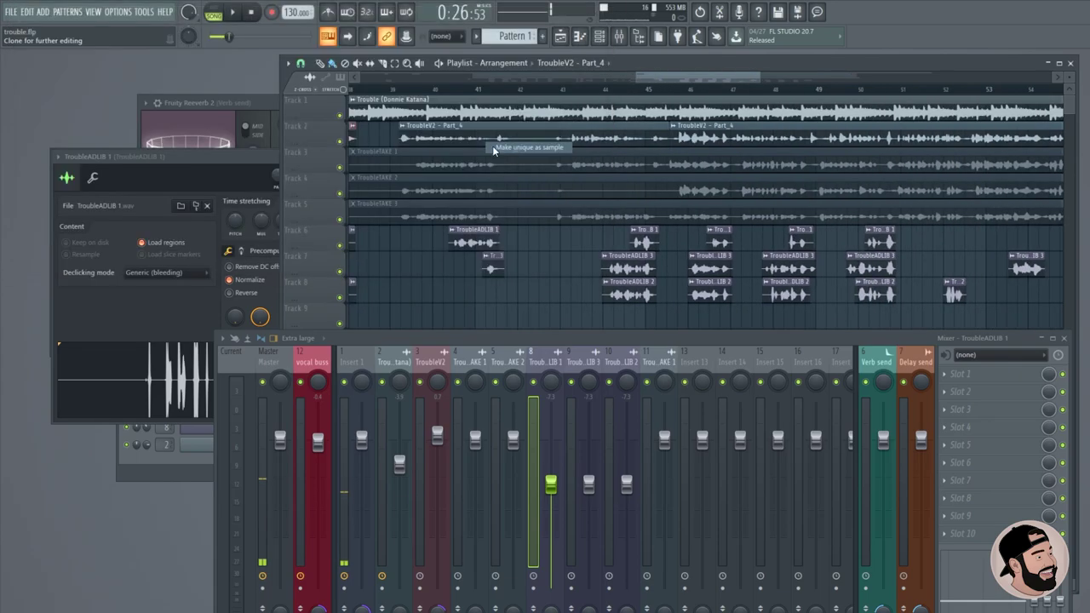
# Normalize the new lead sample starting near bar 39 and set its declicking mode to Generic (bleeding).
pyautogui.click(215, 250)
pyautogui.click(136, 242)
pyautogui.click(128, 289)
pyautogui.click(440, 274)
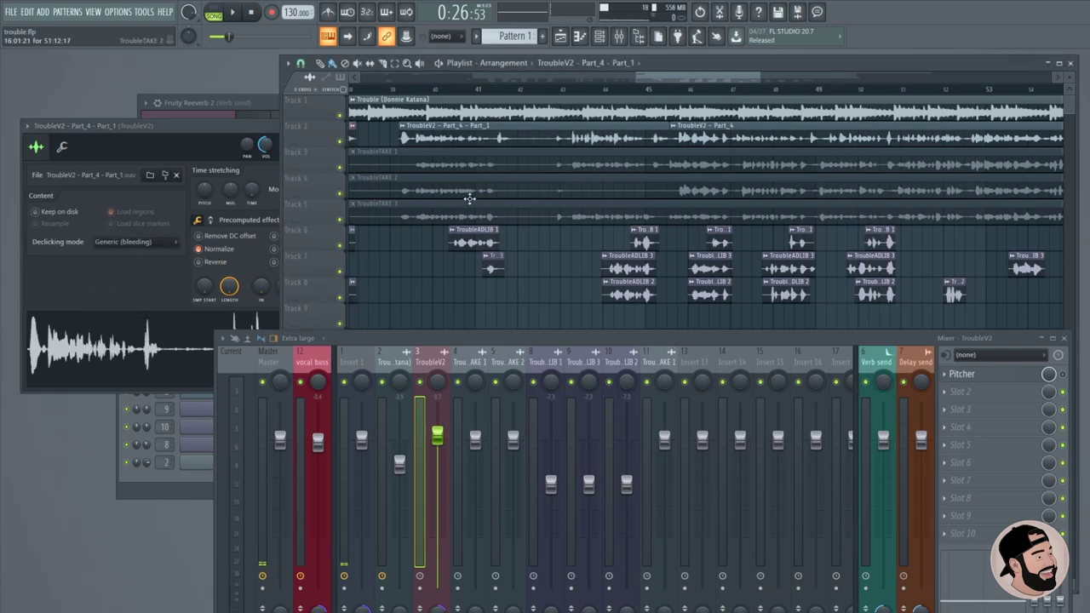
# Delete the silent section of the lead vocal on Track 2 around bar 42.
pyautogui.scroll(3, 511, 204)
pyautogui.rightClick(605, 141)
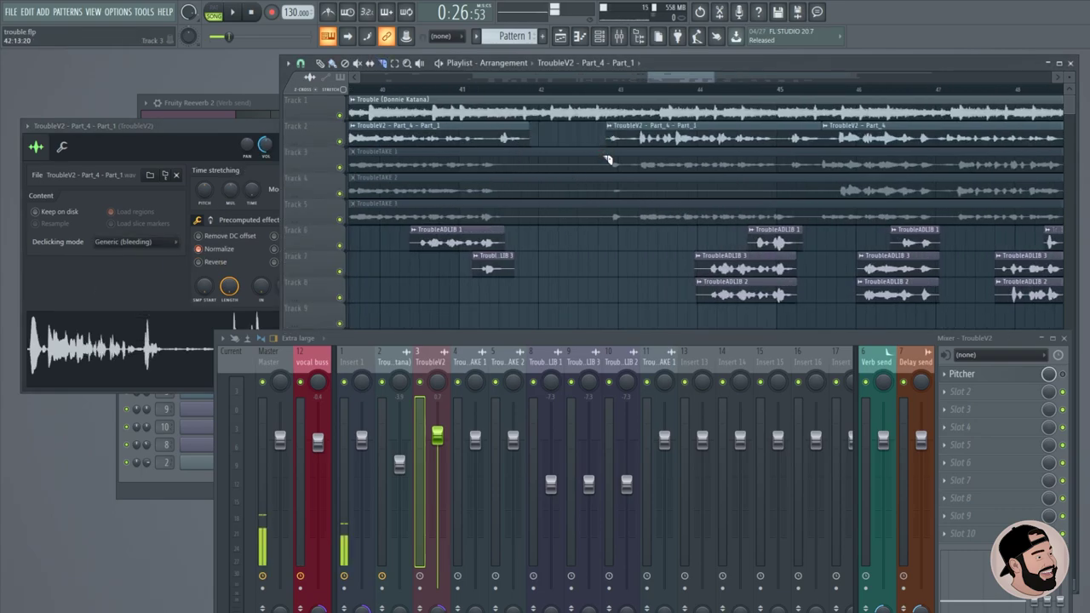
pyautogui.scroll(-4, 778, 199)
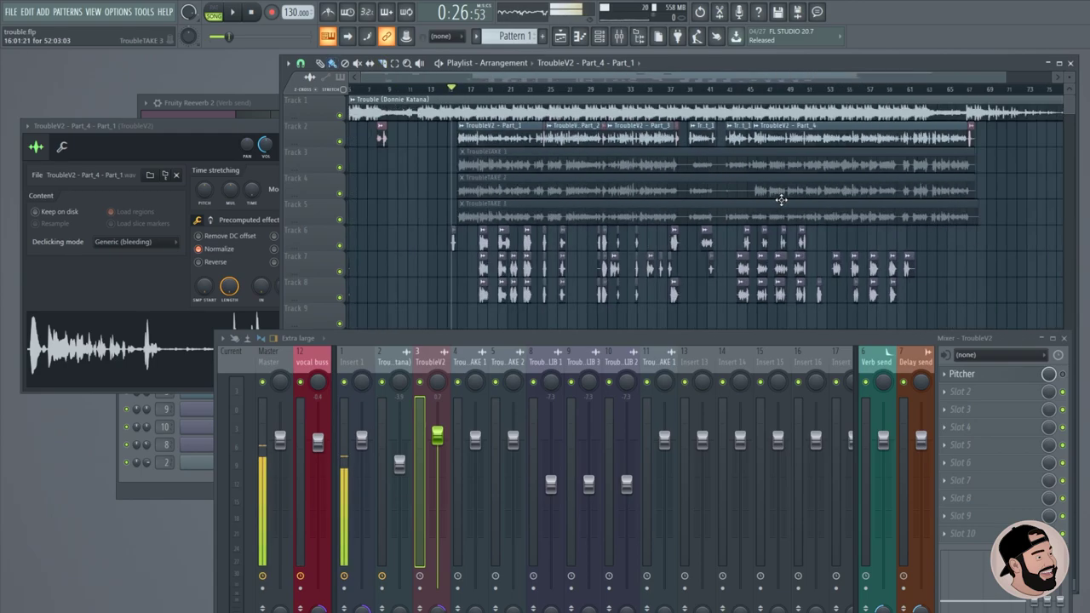
# Open the channel settings of the TroubleV2 - Part_1 clip on Track 2 at bar 16 to check its declicking mode.
pyautogui.scroll(4, 605, 272)
pyautogui.scroll(4, 606, 272)
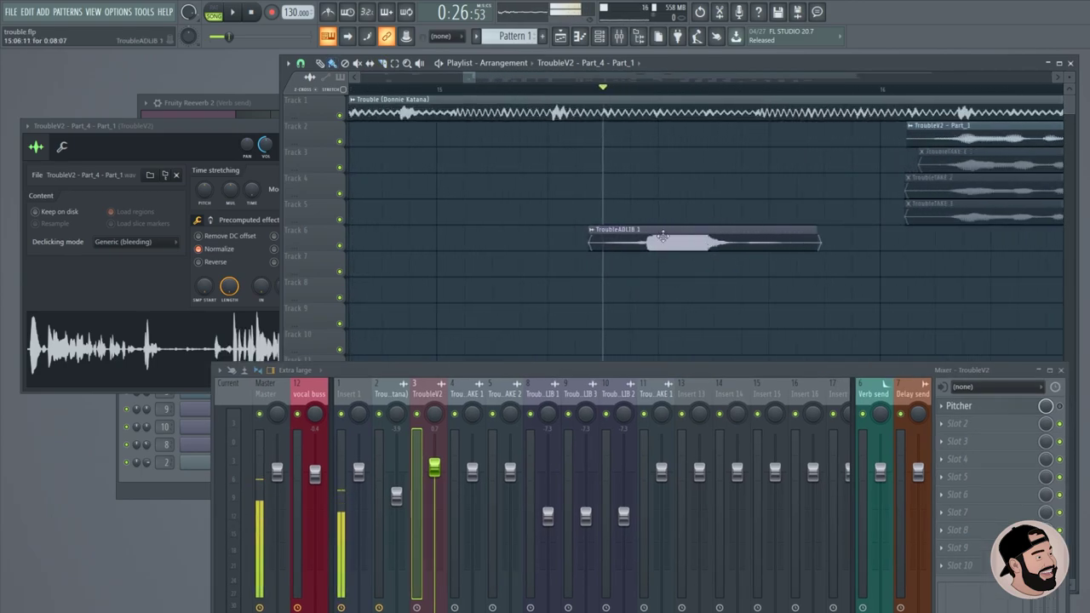
pyautogui.scroll(-4, 688, 214)
pyautogui.scroll(2, 698, 136)
pyautogui.doubleClick(758, 136)
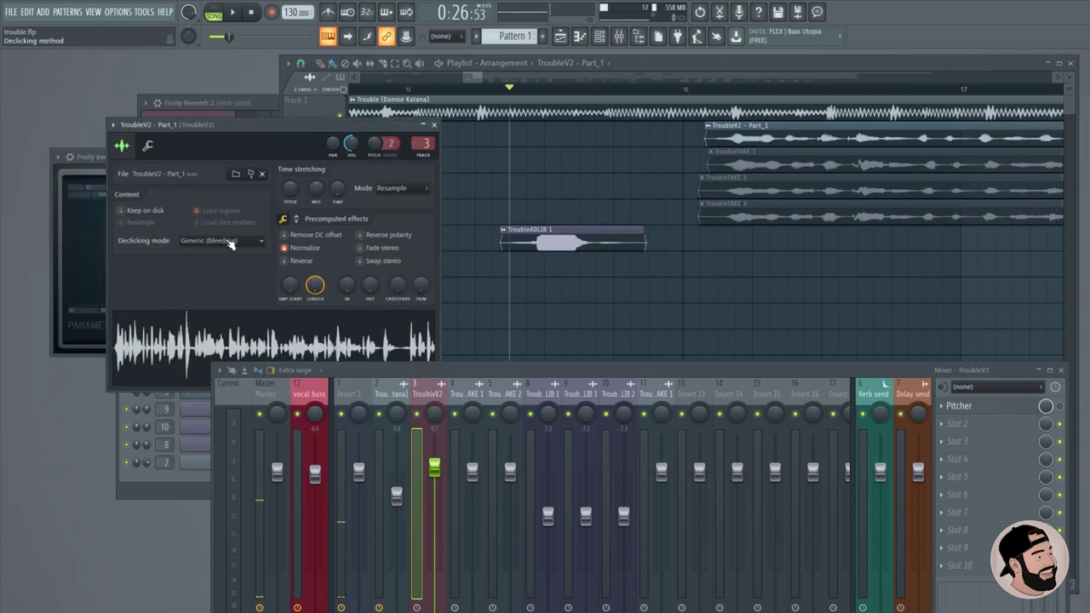
# Trim the silent tail of the last TroubleADLIB 3 clip on Track 7 near bar 61.
pyautogui.scroll(-4, 577, 167)
pyautogui.scroll(-5, 578, 168)
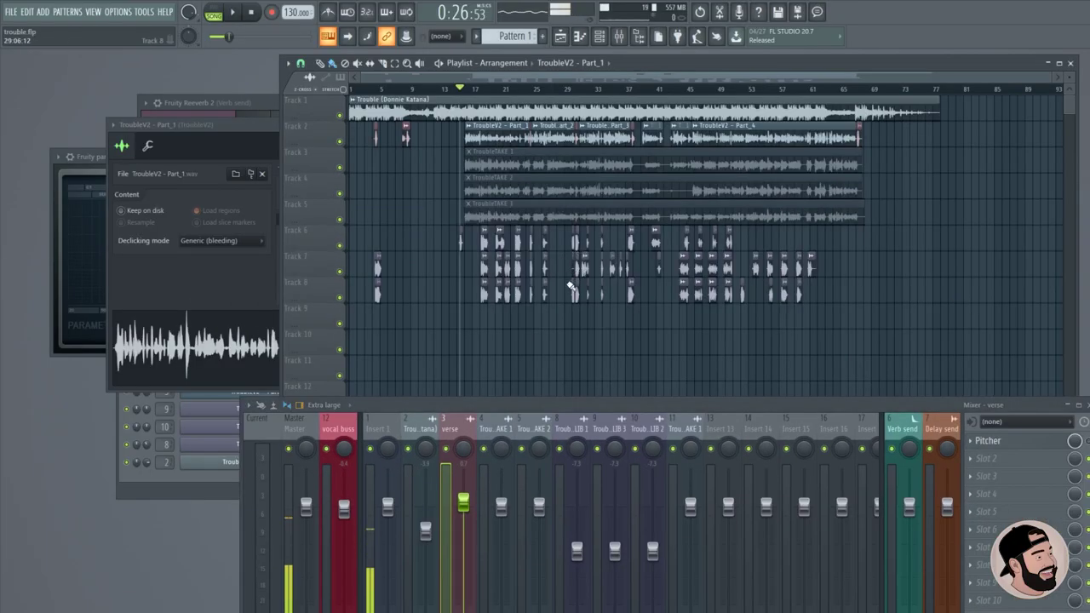
pyautogui.scroll(8, 604, 290)
pyautogui.scroll(-10, 710, 279)
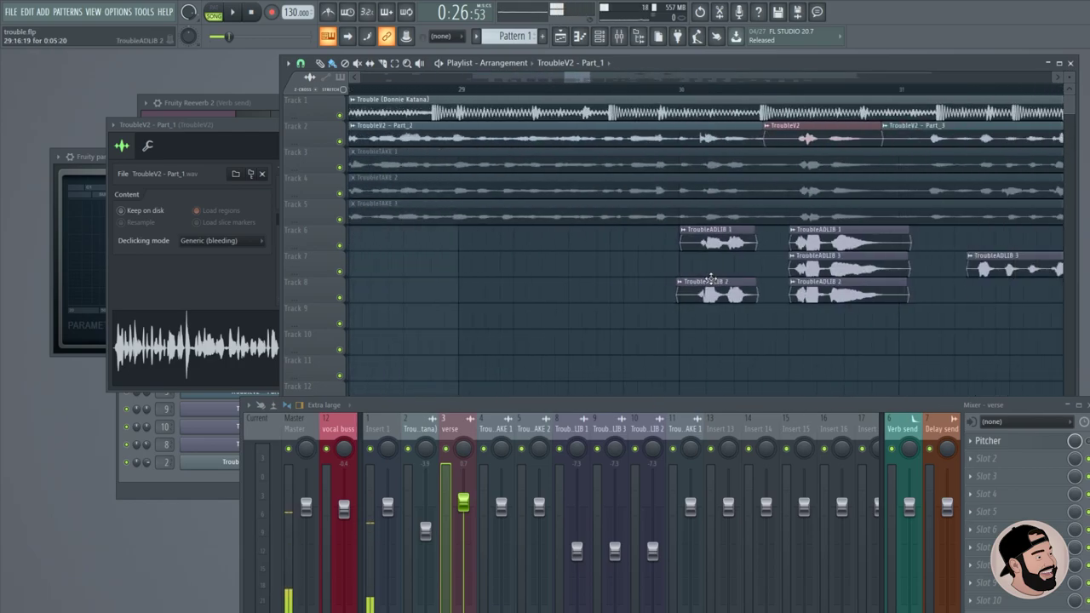
pyautogui.scroll(10, 814, 313)
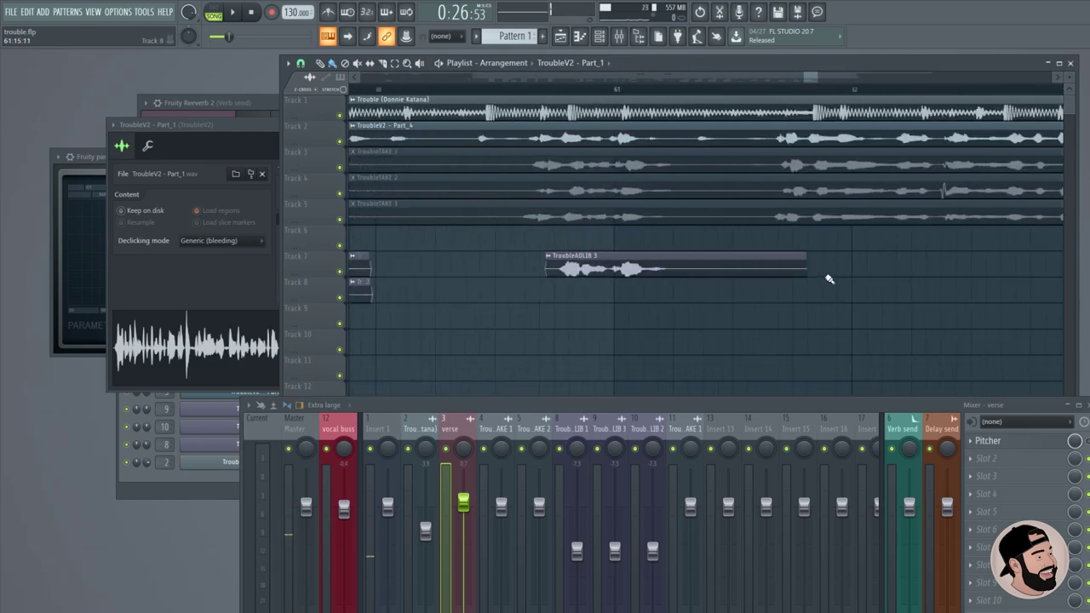
pyautogui.scroll(-10, 725, 293)
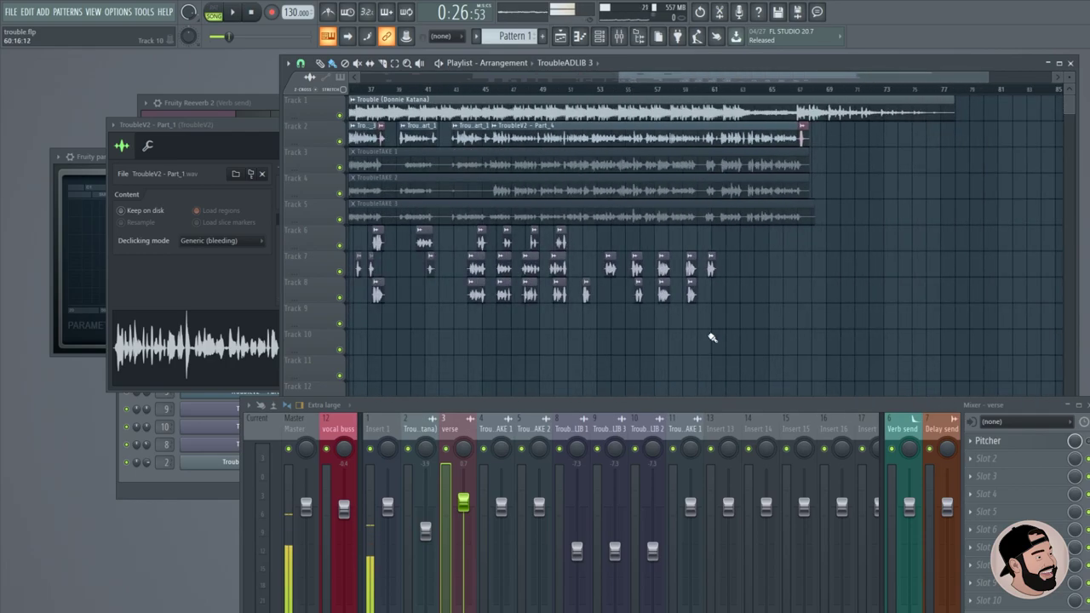
# During playback from just before the verse, set the TroubleADLIB 1 fader to about -8.1 dB and the verse fader to 0.8 dB.
pyautogui.scroll(5, 409, 297)
pyautogui.scroll(-5, 418, 297)
pyautogui.scroll(5, 466, 306)
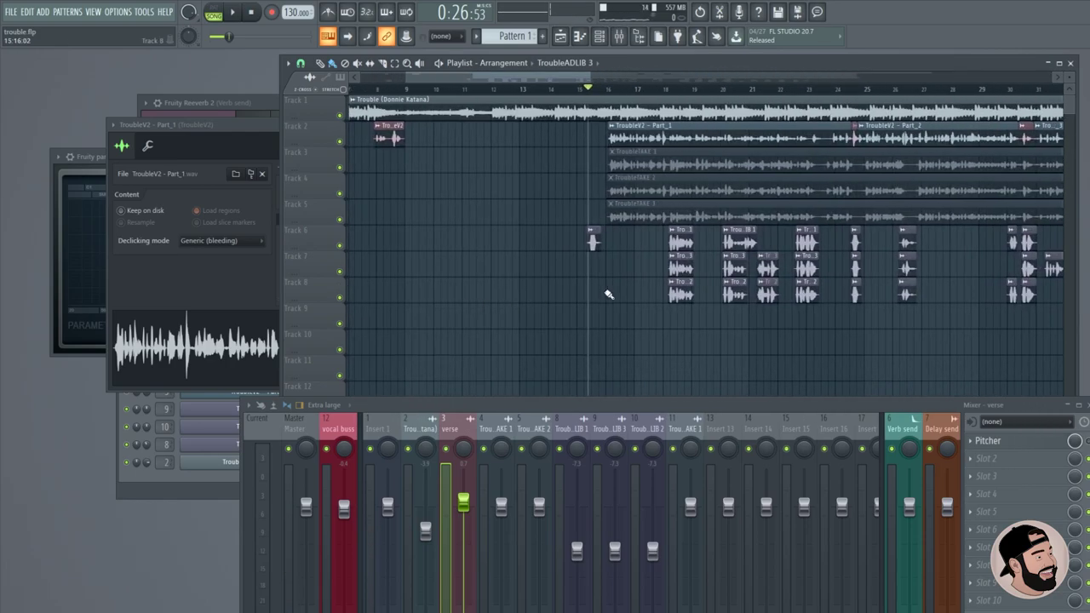
pyautogui.scroll(5, 598, 289)
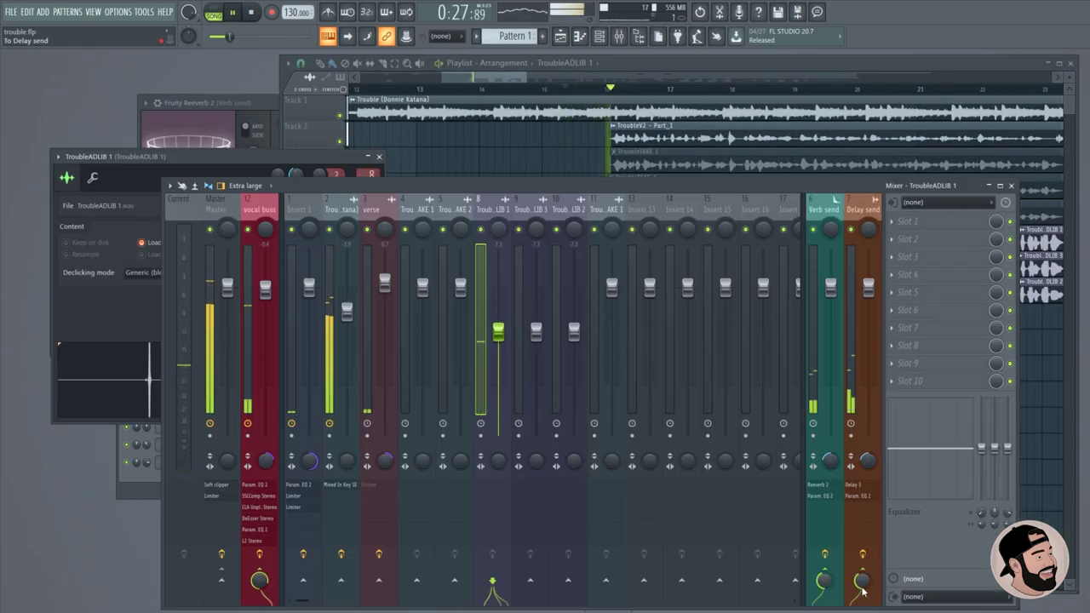
pyautogui.moveTo(492, 338); pyautogui.dragTo(493, 344)
pyautogui.click(385, 282)
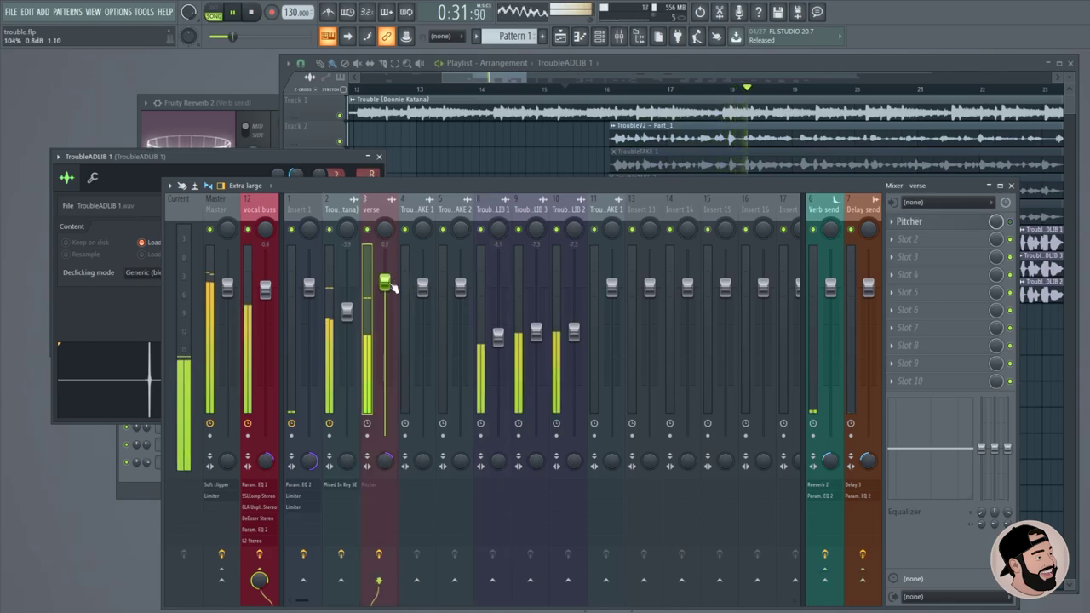
# Route the TroubleADLIB 3 and TroubleADLIB 2 mixer tracks to the Verb send and Delay send.
pyautogui.click(535, 332)
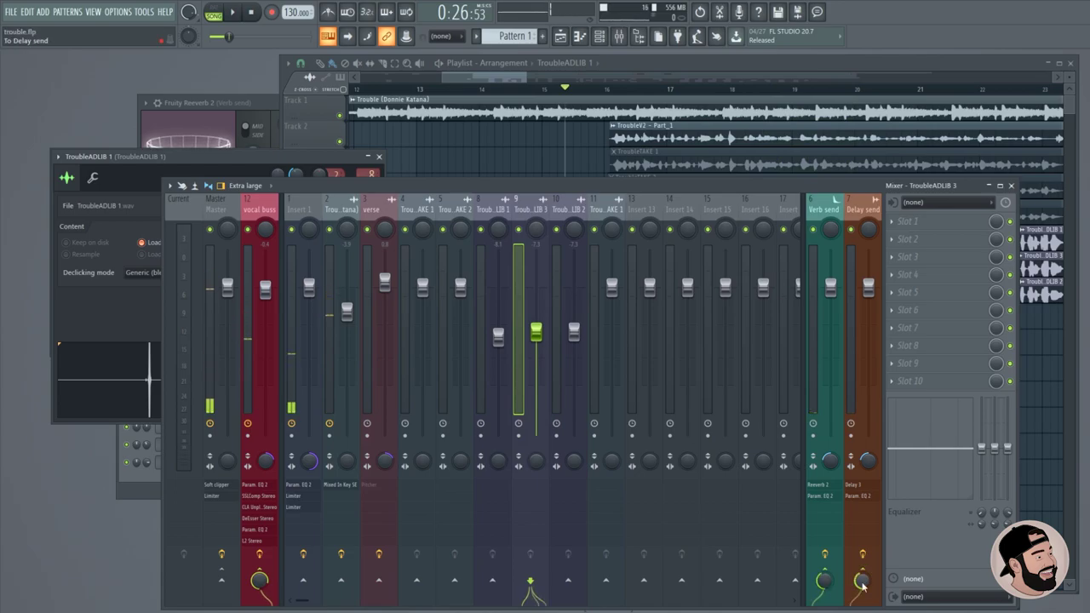
pyautogui.press('Right')
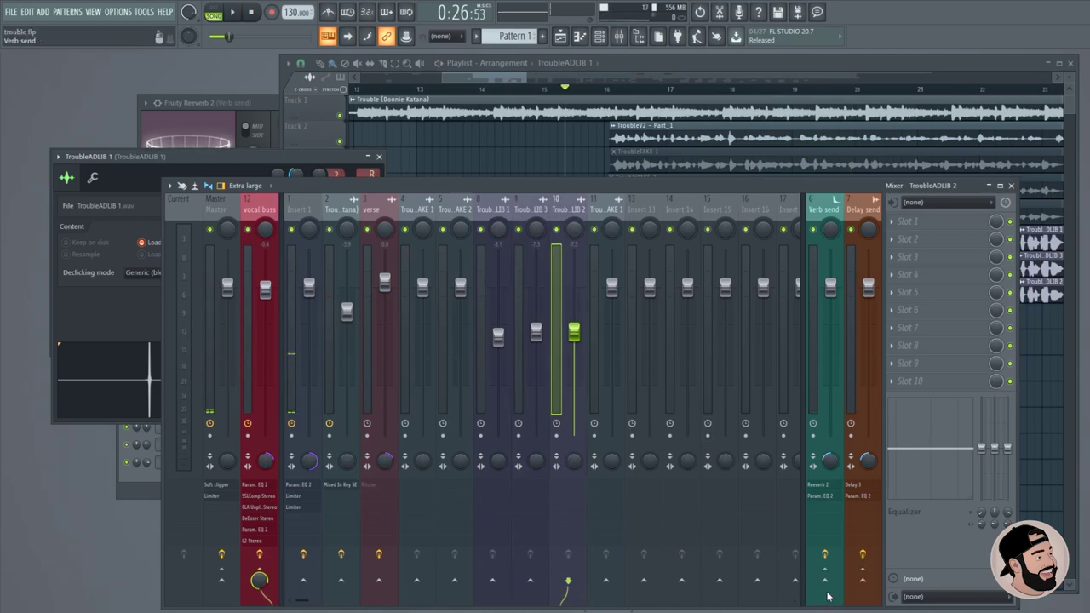
pyautogui.click(863, 582)
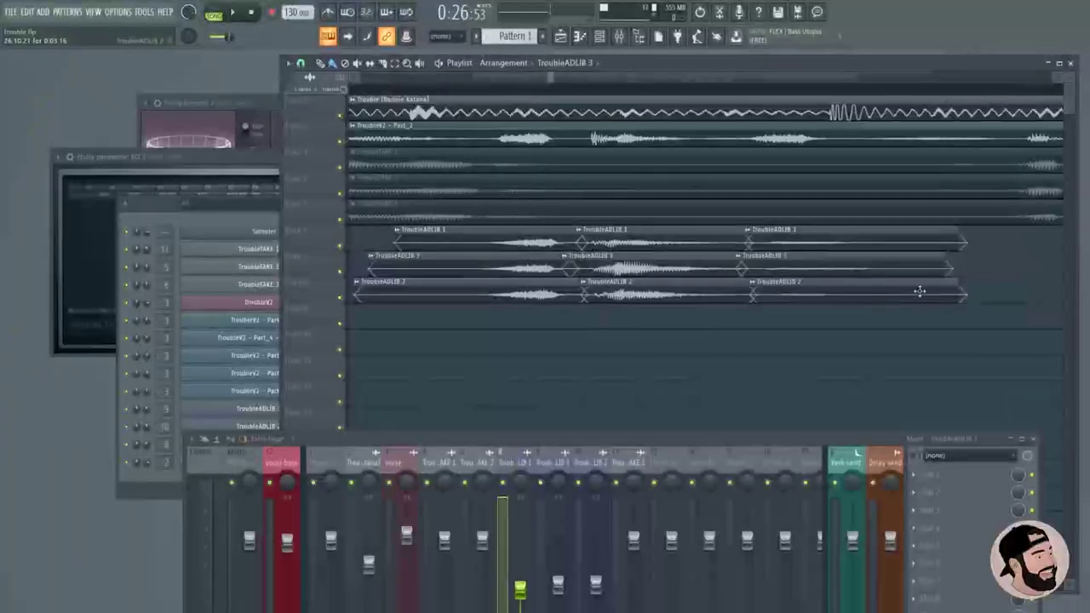
# Shorten the last ad-lib slices on Tracks 6 to 8 near bar 26 and nudge the TroubleADLIB 3 slice near bar 20 slightly later.
pyautogui.moveTo(983, 227); pyautogui.dragTo(956, 289)
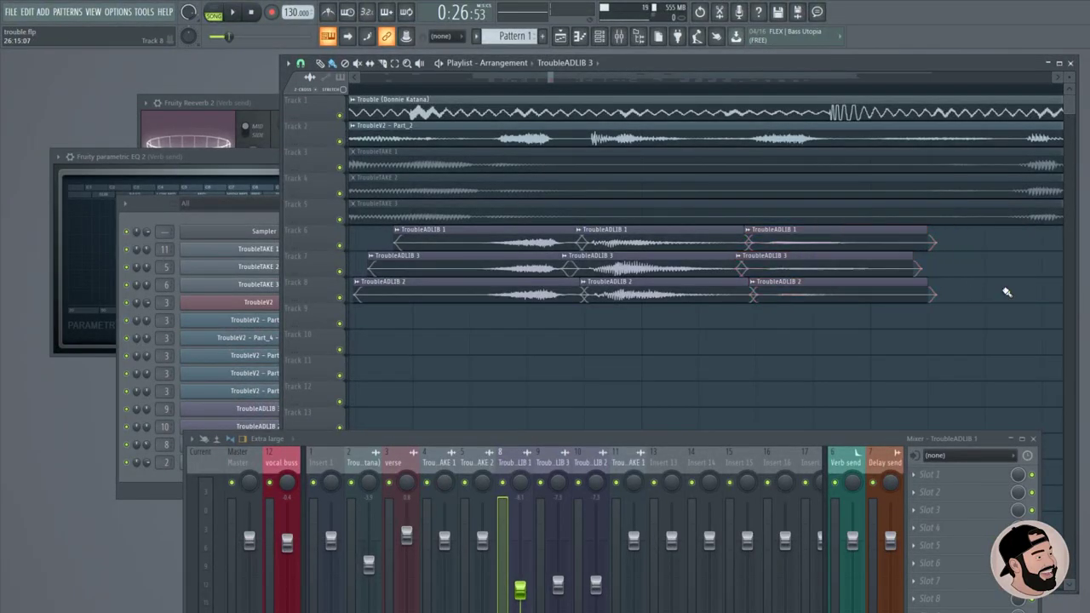
pyautogui.scroll(-10, 721, 340)
pyautogui.scroll(10, 688, 342)
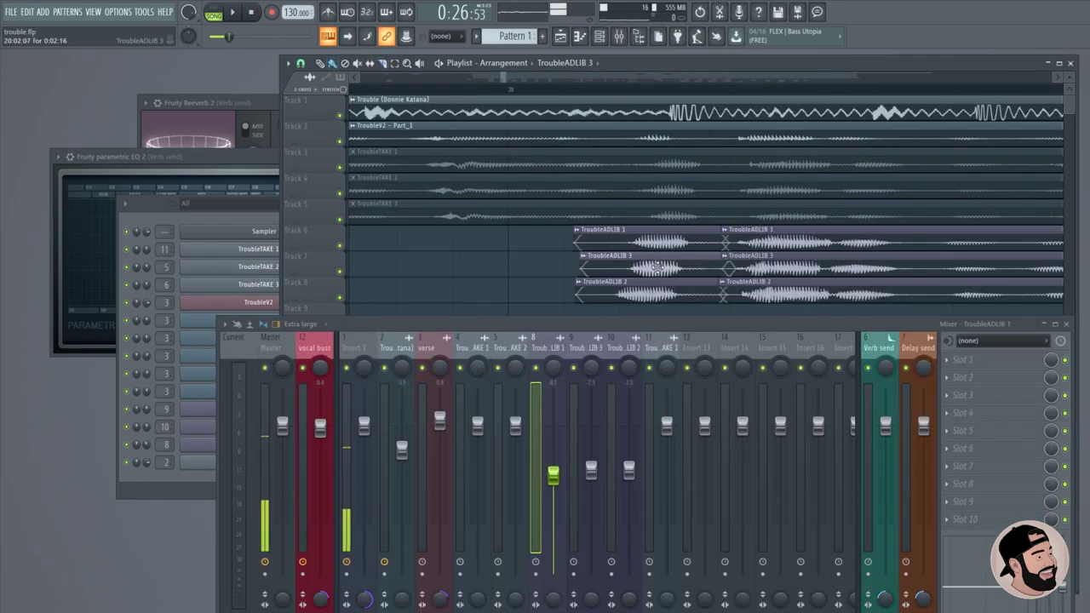
pyautogui.moveTo(657, 268); pyautogui.dragTo(670, 270)
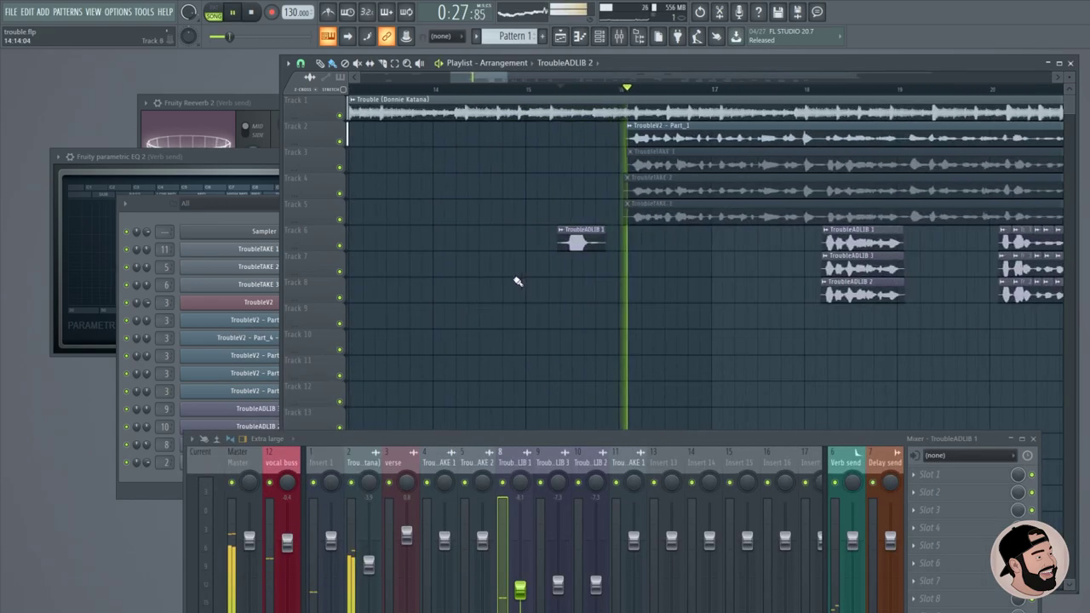
# Lower the faders of the three ad-lib mixer tracks to about -13 to -15 dB during playback.
pyautogui.click(579, 236)
pyautogui.moveTo(535, 438); pyautogui.dragTo(588, 236)
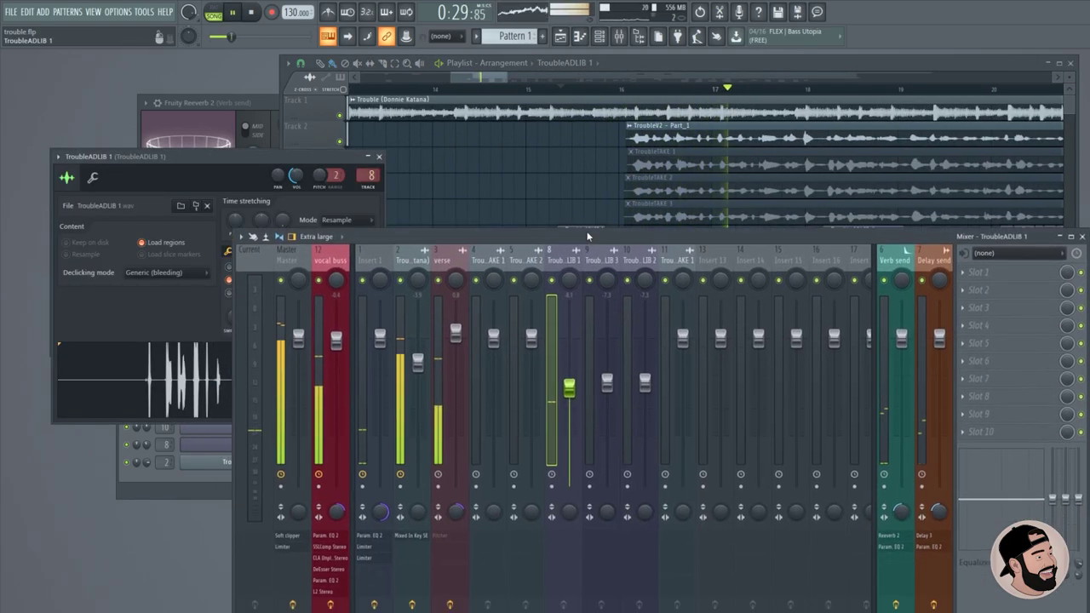
pyautogui.moveTo(607, 385); pyautogui.dragTo(645, 410)
pyautogui.moveTo(569, 409); pyautogui.dragTo(569, 415)
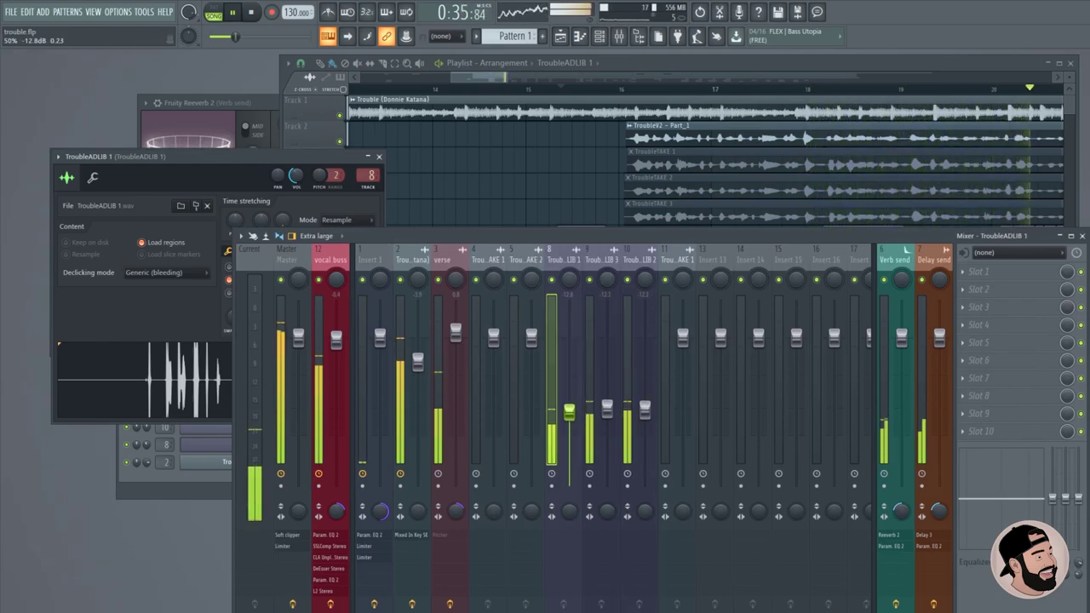
pyautogui.moveTo(564, 260); pyautogui.dragTo(646, 260)
pyautogui.moveTo(569, 415); pyautogui.dragTo(569, 419)
pyautogui.moveTo(596, 236); pyautogui.dragTo(596, 487)
# Stop playback and raise the three ad-lib faders together to about -8 dB.
pyautogui.scroll(-3, 574, 264)
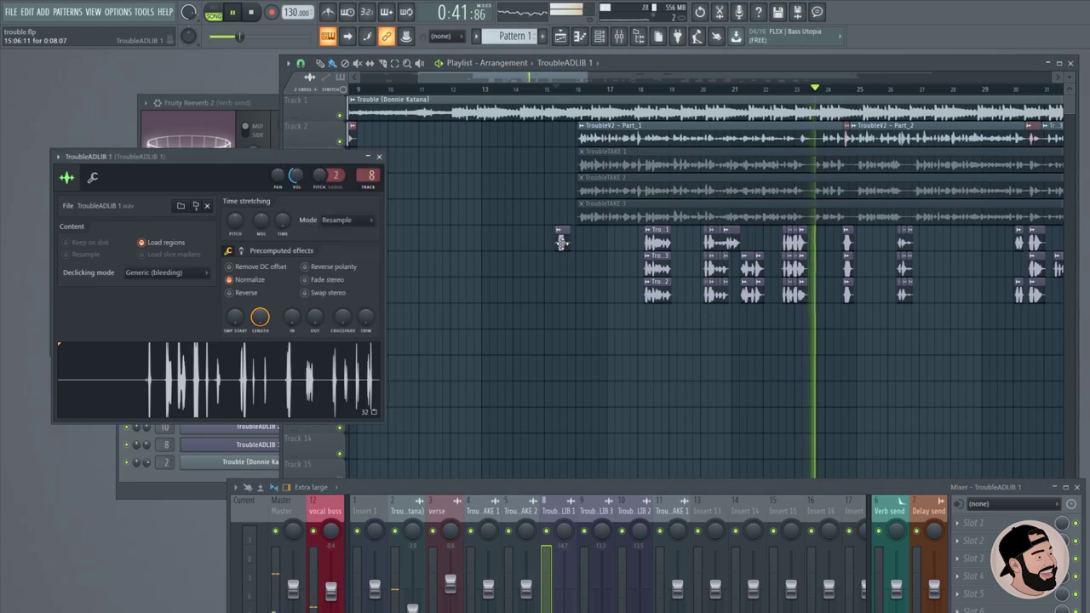
pyautogui.moveTo(623, 487); pyautogui.dragTo(636, 223)
pyautogui.keyDown('shift'); pyautogui.click(656, 410); pyautogui.keyUp('shift')
pyautogui.press('space')
pyautogui.moveTo(658, 412); pyautogui.dragTo(658, 385)
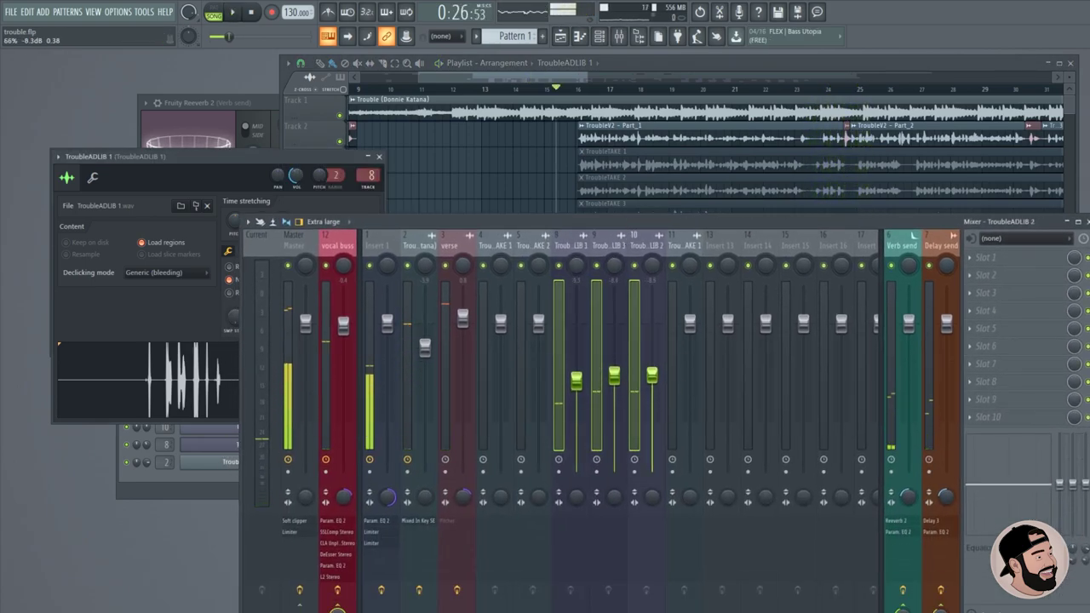
# Lower the channel volume of the TroubleADLIB 1, TroubleADLIB 3 and TroubleADLIB 2 samples, taking TroubleADLIB 1 to about 26%.
pyautogui.moveTo(595, 221); pyautogui.dragTo(578, 480)
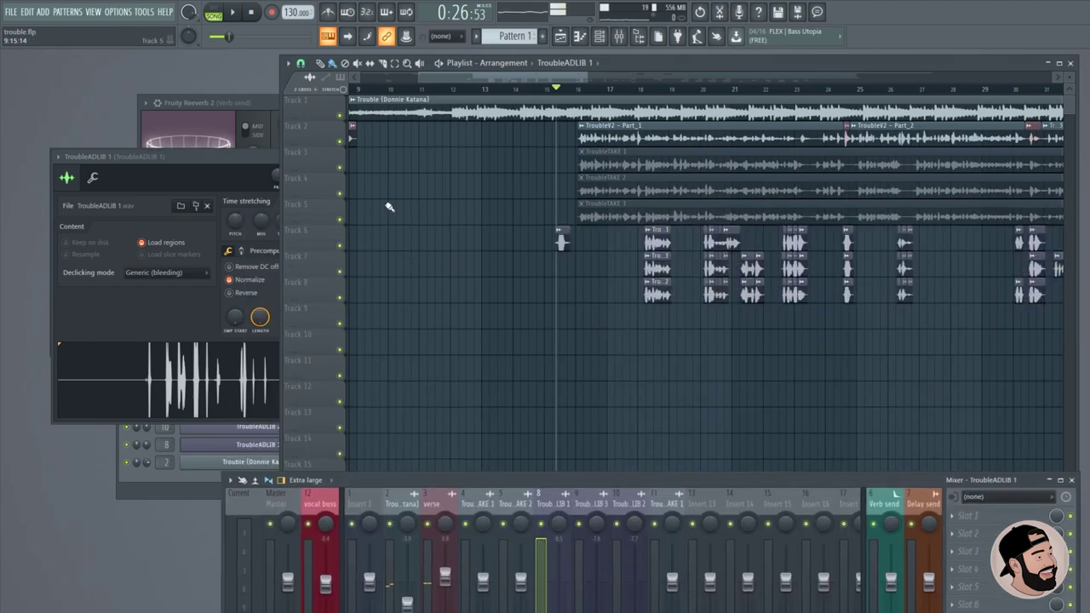
pyautogui.doubleClick(645, 245)
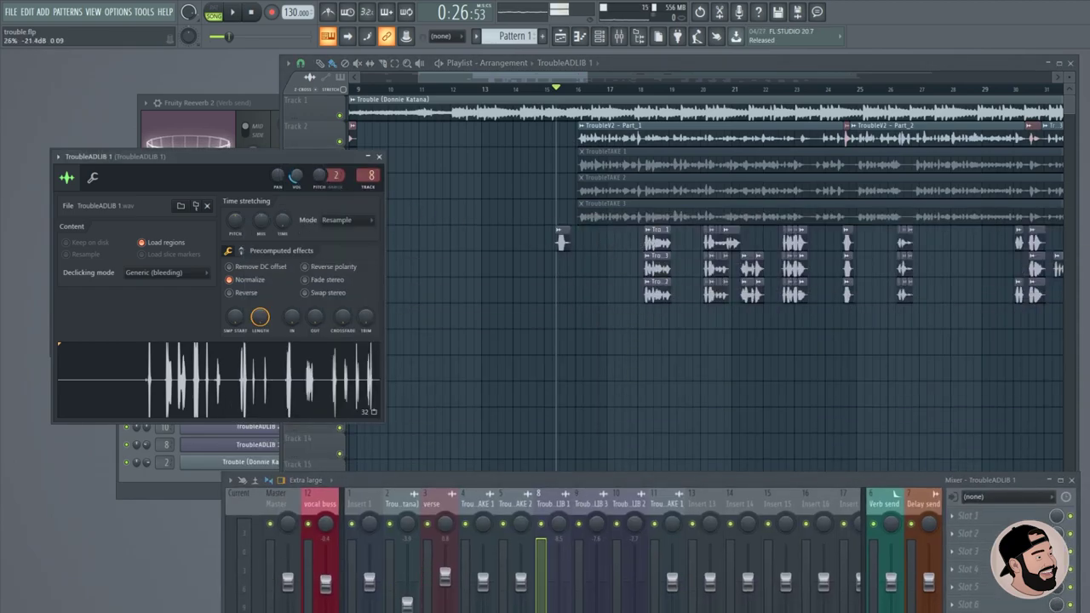
pyautogui.doubleClick(657, 266)
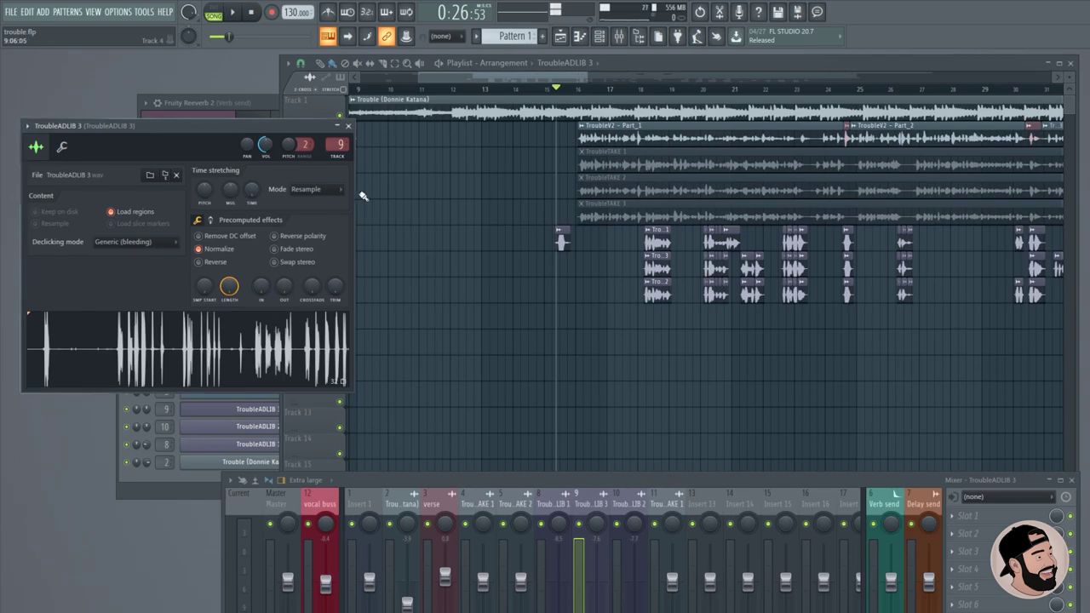
pyautogui.scroll(-4, 499, 370)
# Play the verse and balance the TroubleADLIB 1, 3 and 2 faders at about -10.1, -9.2 and -9.3 dB.
pyautogui.moveTo(617, 482); pyautogui.dragTo(649, 219)
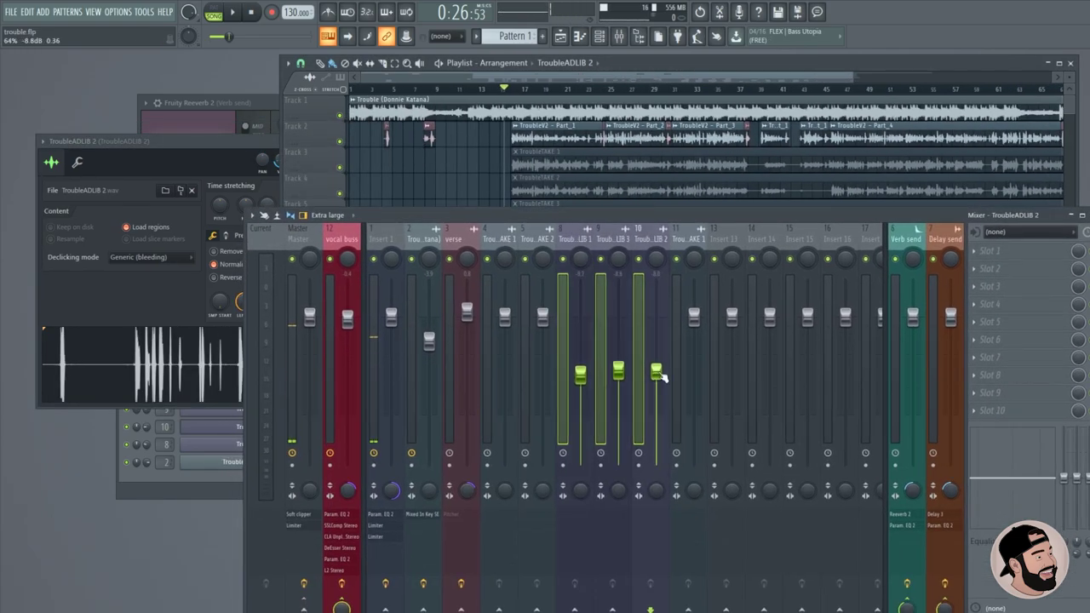
pyautogui.press('space')
pyautogui.moveTo(579, 380); pyautogui.dragTo(580, 388)
pyautogui.click(581, 254)
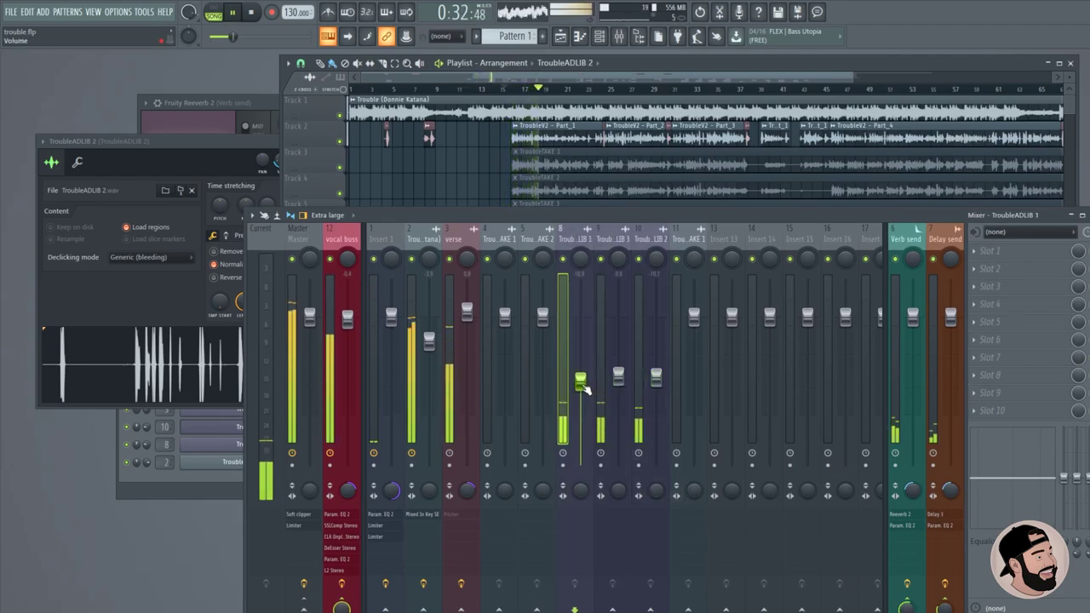
pyautogui.keyDown('ctrl'); pyautogui.click(619, 341); pyautogui.keyUp('ctrl')
pyautogui.keyDown('ctrl'); pyautogui.click(656, 344); pyautogui.keyUp('ctrl')
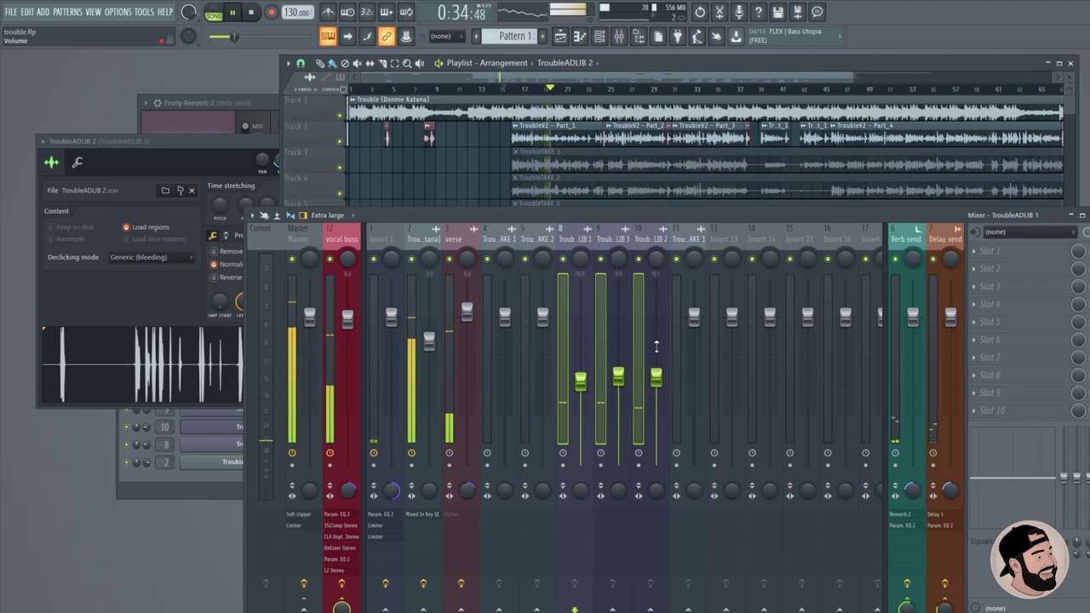
pyautogui.moveTo(503, 214); pyautogui.dragTo(511, 380)
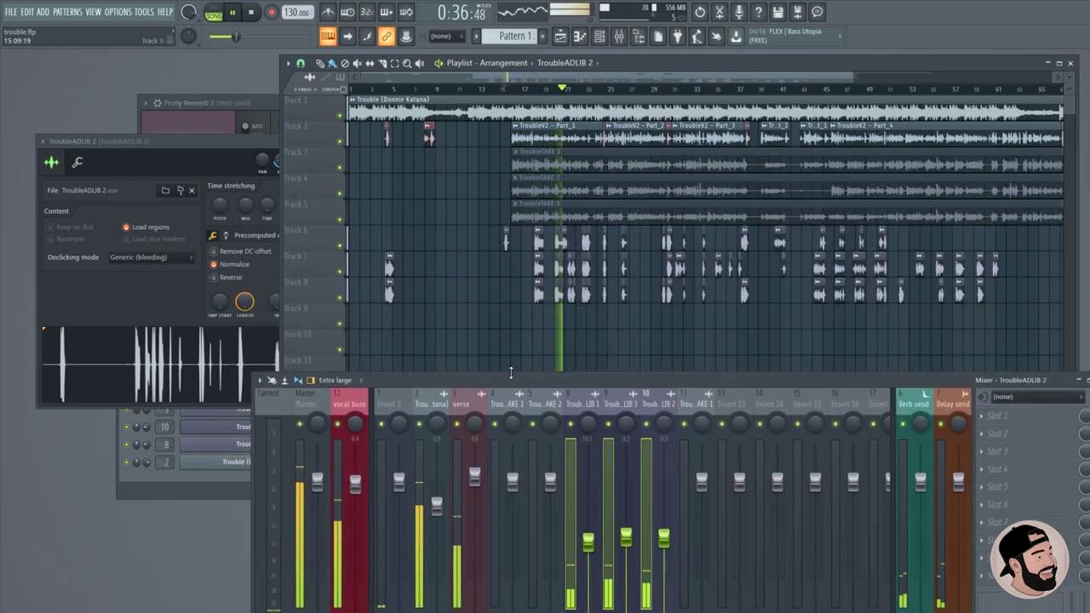
# Make the TroubleADLIB 1 clip on Track 6 before bar 16 a unique sample and set its declicking mode to Generic (bleeding).
pyautogui.scroll(8, 495, 296)
pyautogui.press('space')
pyautogui.click(660, 229)
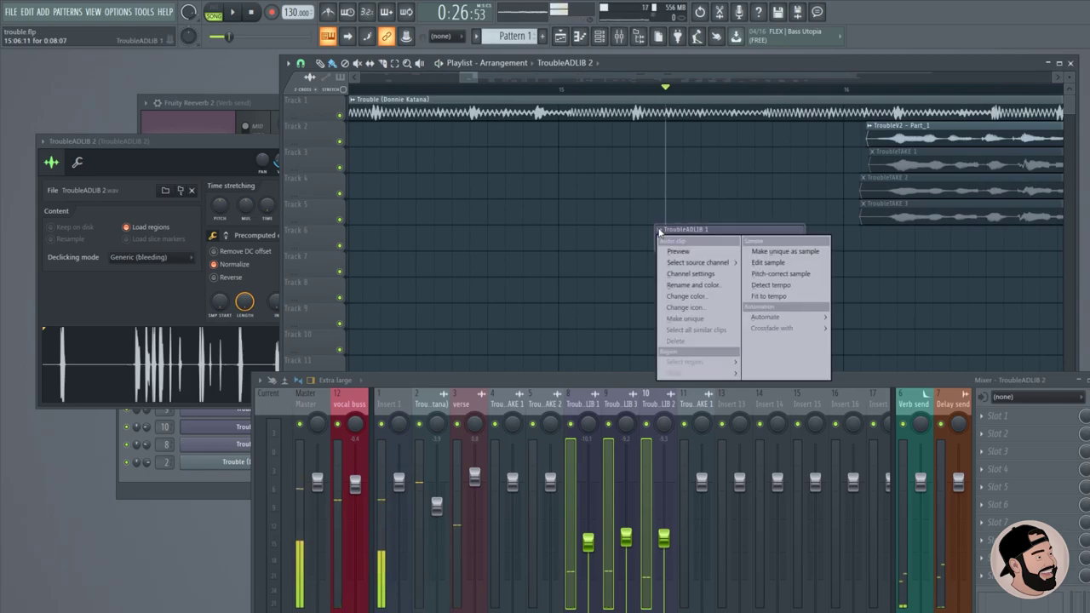
pyautogui.click(793, 253)
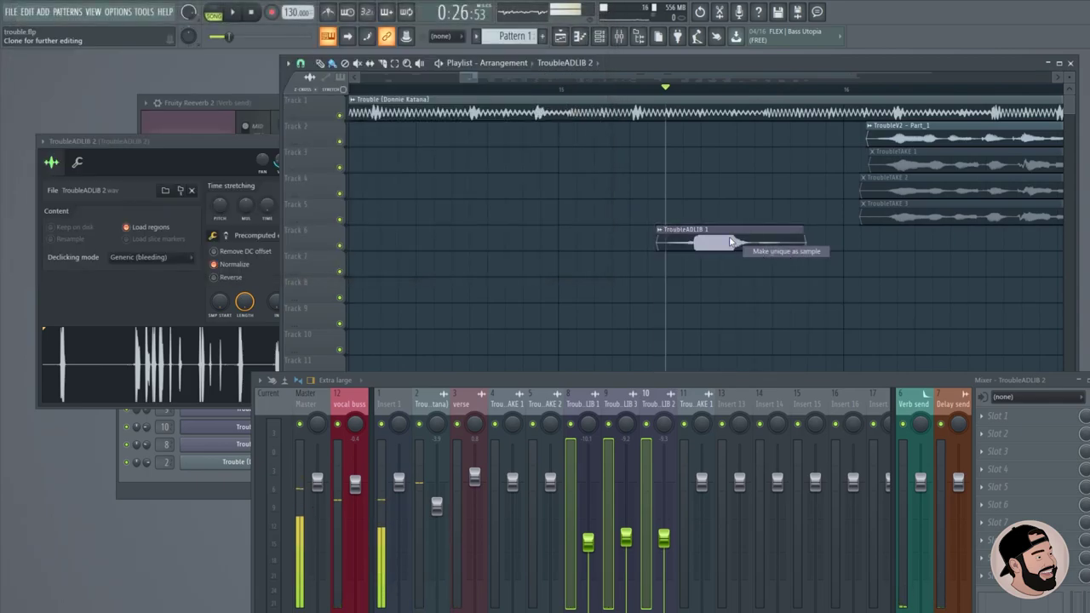
pyautogui.press('space')
pyautogui.click(150, 256)
pyautogui.click(149, 300)
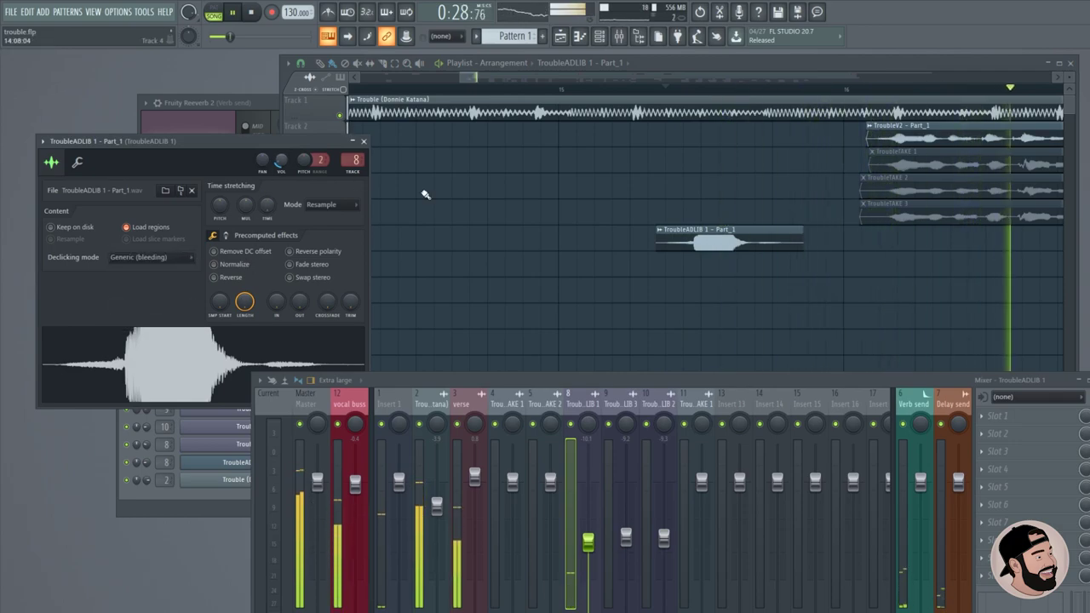
# Replay the passage around the ad-lib before bar 16 and check the TroubleADLIB 1 track's send to the Delay send.
pyautogui.click(634, 88)
pyautogui.scroll(-4, 604, 292)
pyautogui.moveTo(806, 388); pyautogui.dragTo(768, 229)
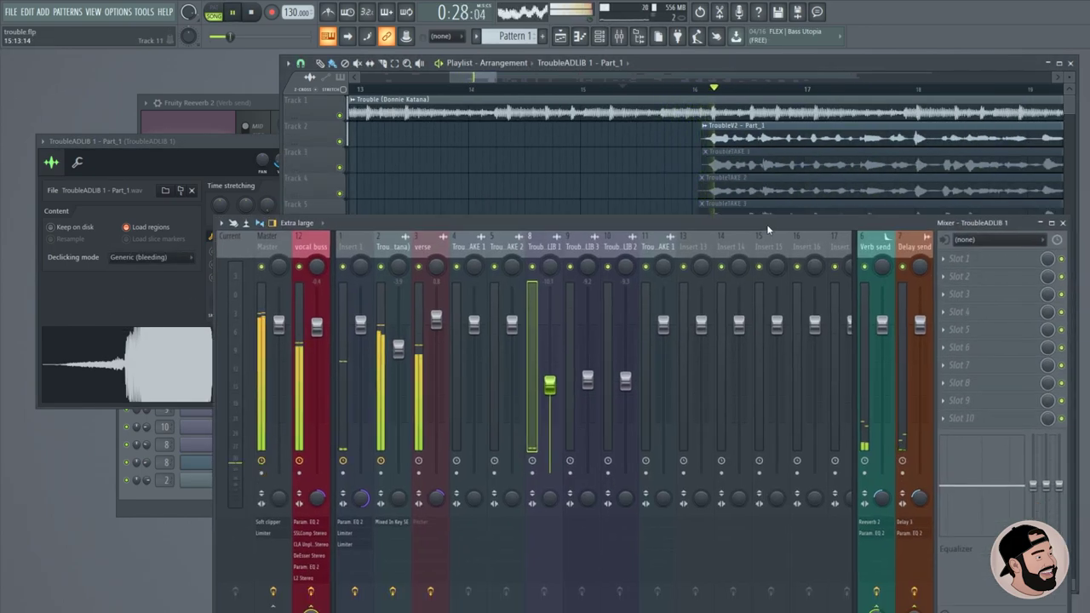
pyautogui.moveTo(622, 224); pyautogui.dragTo(620, 177)
pyautogui.click(621, 88)
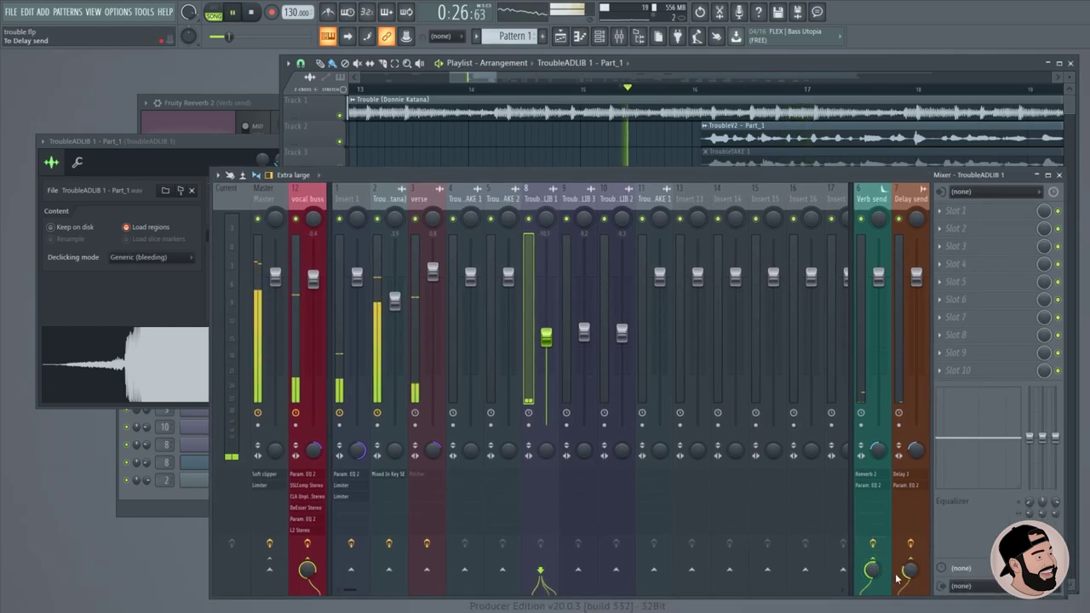
# Open the Fruity Delay 3 effect on the Delay send mixer track and uncover the playlist beside it.
pyautogui.click(919, 216)
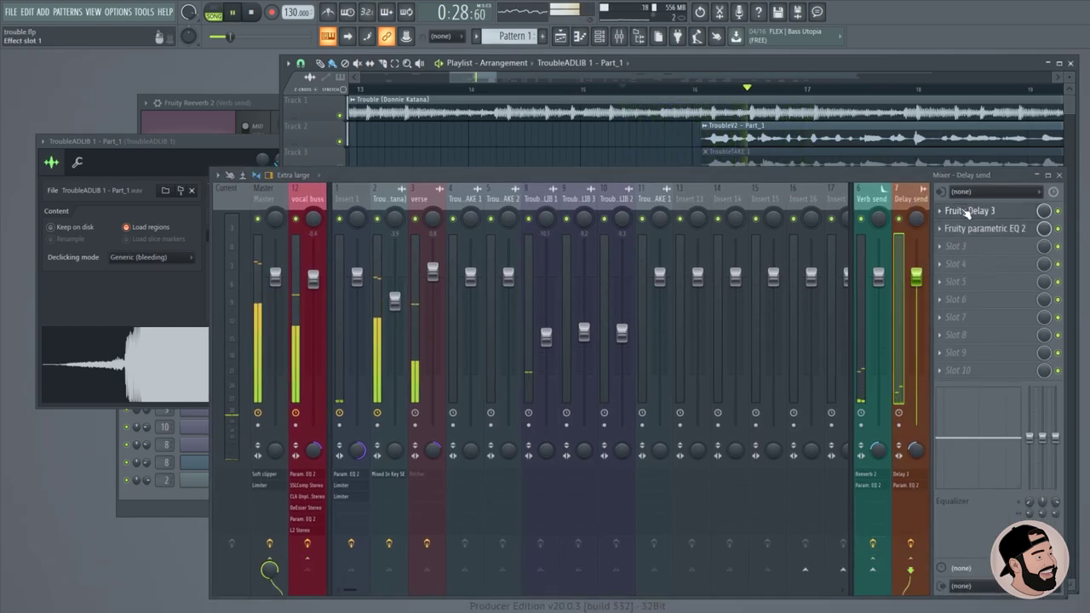
pyautogui.click(969, 213)
pyautogui.moveTo(762, 177); pyautogui.dragTo(756, 359)
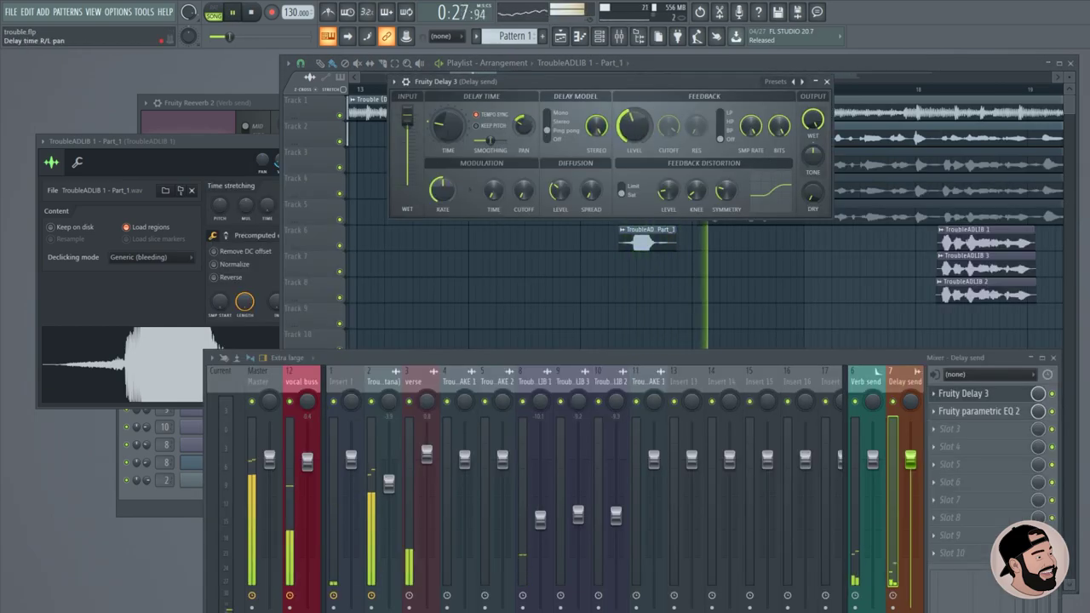
# Open the Delay send's Fruity parametric EQ 2, shift its low-cut band to a lower frequency, and play the song again over the playlist.
pyautogui.press('space')
pyautogui.click(981, 411)
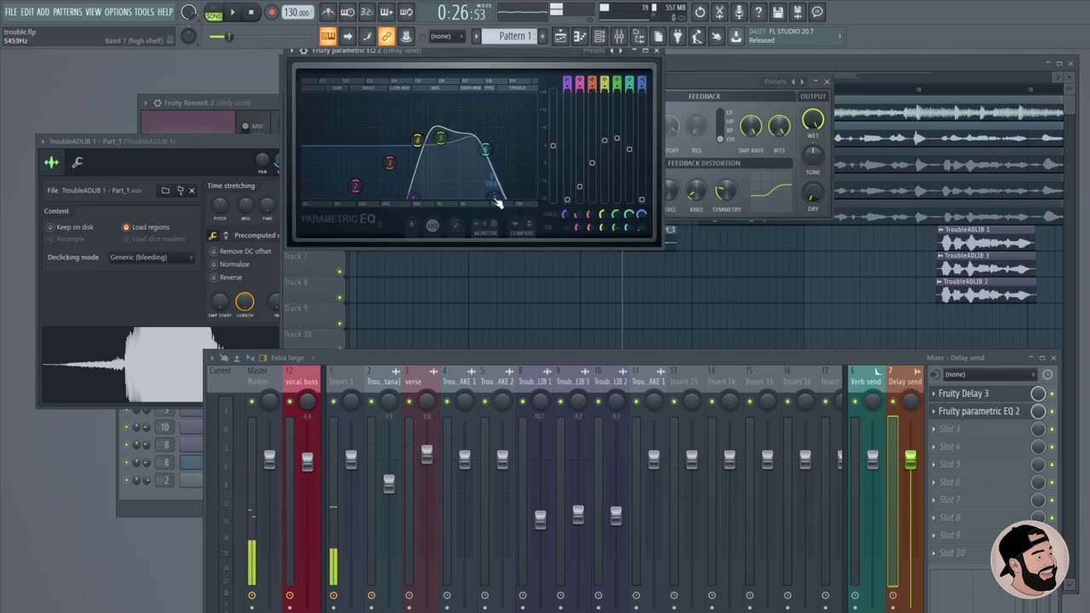
pyautogui.moveTo(417, 199); pyautogui.dragTo(378, 205)
pyautogui.press('space')
pyautogui.click(718, 280)
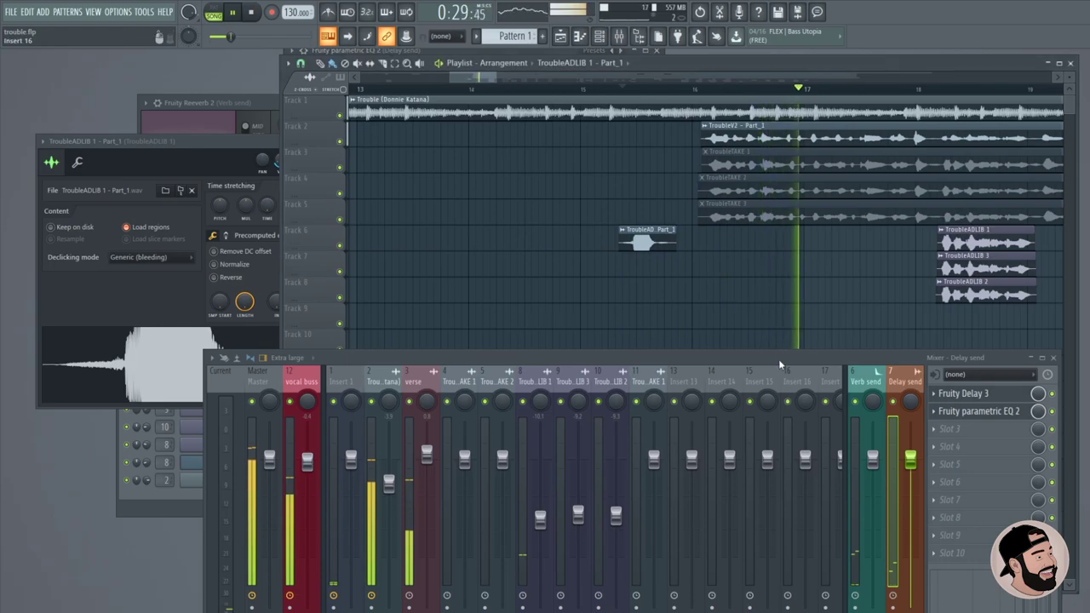
# Examine how the ad-lib clips on Tracks 6 to 8 line up with the lead vocal, from about bar 16 to bar 47.
pyautogui.scroll(-2, 588, 309)
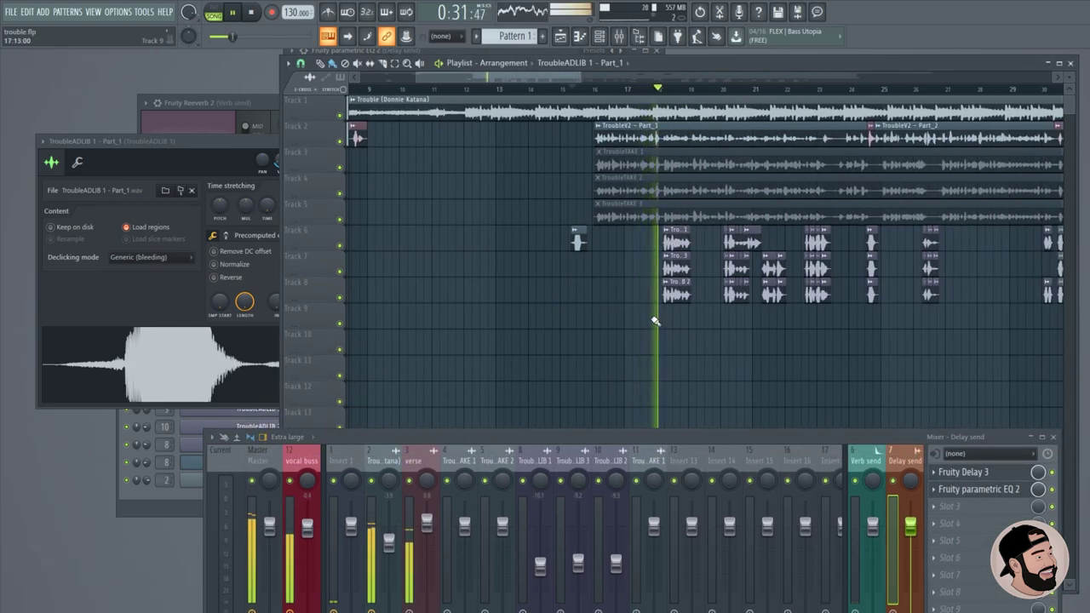
pyautogui.scroll(3, 681, 319)
pyautogui.scroll(2, 718, 329)
pyautogui.scroll(-3, 468, 312)
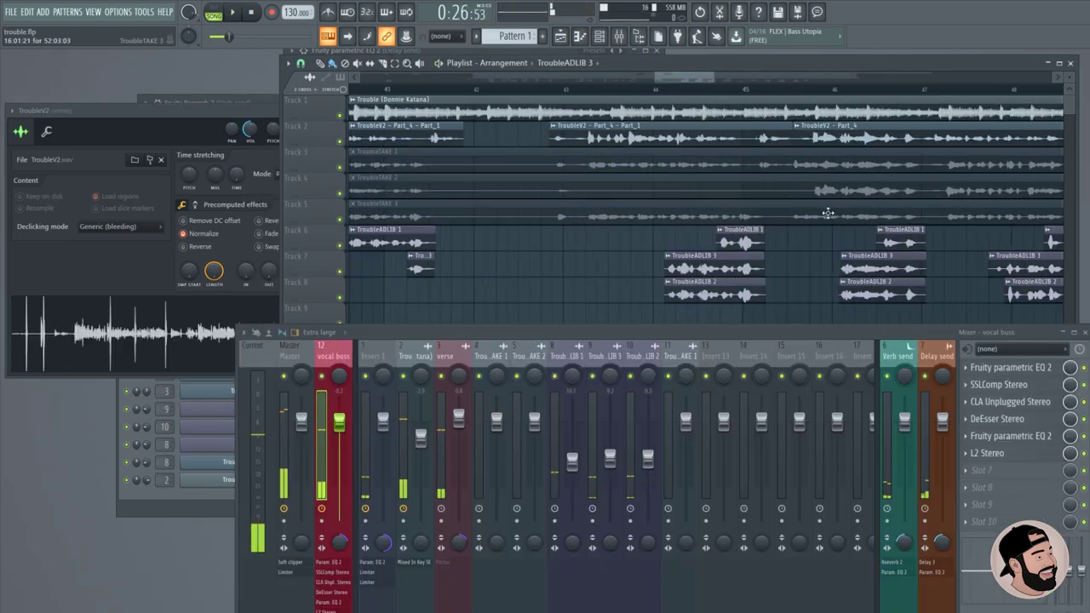
pyautogui.scroll(2, 725, 160)
pyautogui.scroll(2, 509, 149)
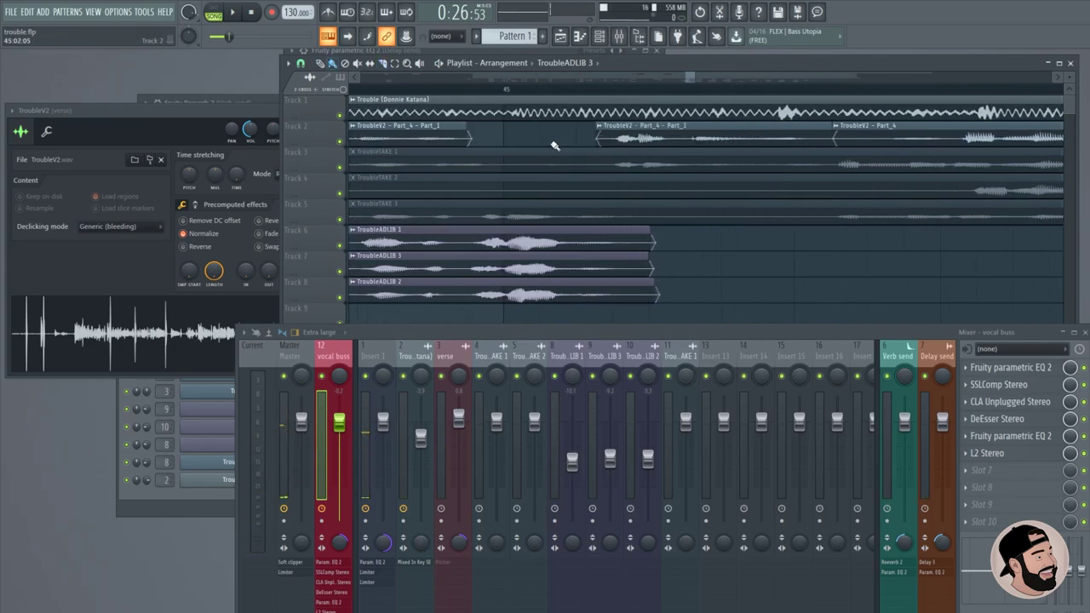
pyautogui.scroll(-3, 562, 162)
pyautogui.scroll(4, 579, 244)
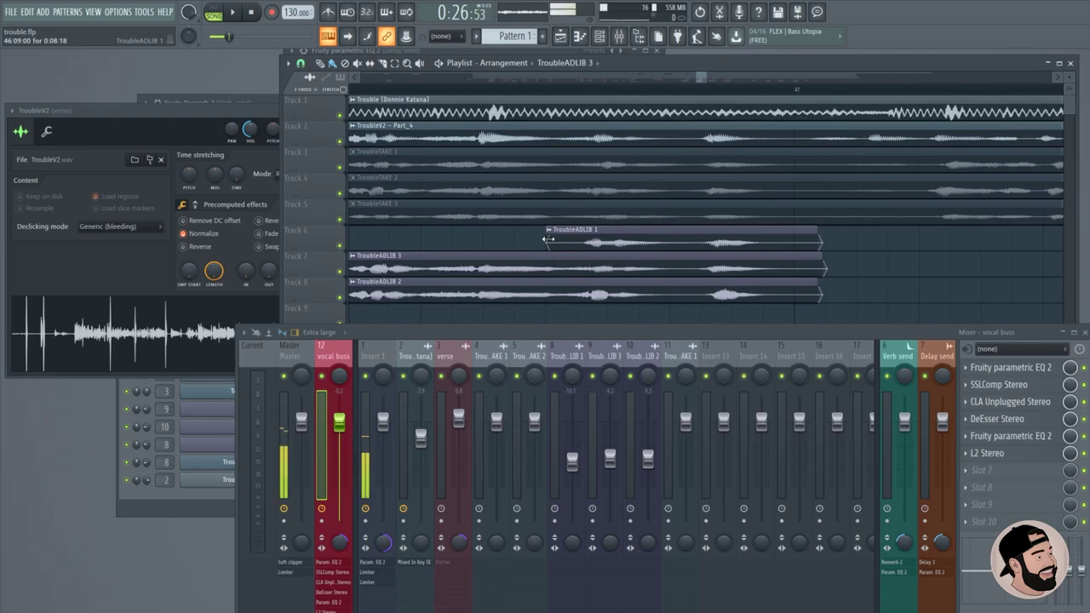
pyautogui.scroll(-5, 823, 244)
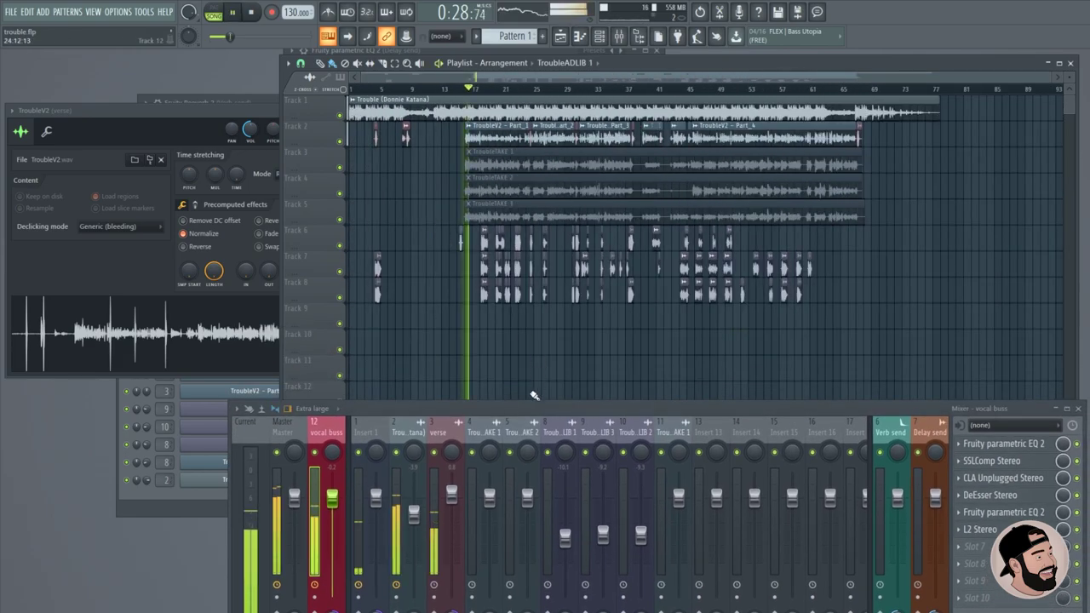
# Send the verse mixer track to the Verb send at 30% and to the Delay send, and solo the verse.
pyautogui.moveTo(531, 407); pyautogui.dragTo(485, 309)
pyautogui.click(453, 305)
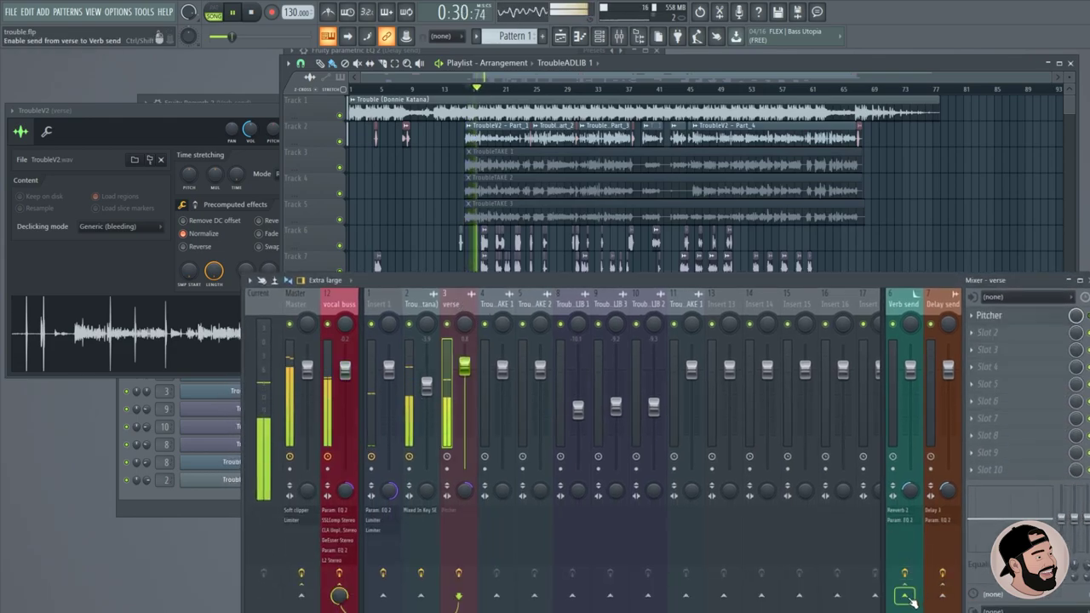
pyautogui.moveTo(671, 281); pyautogui.dragTo(679, 221)
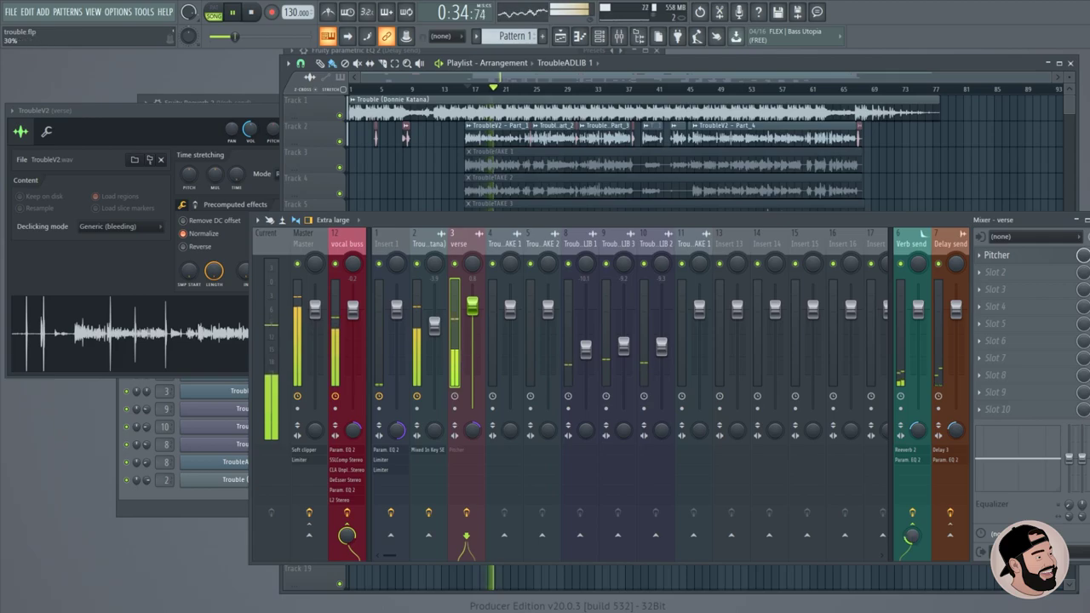
pyautogui.click(950, 535)
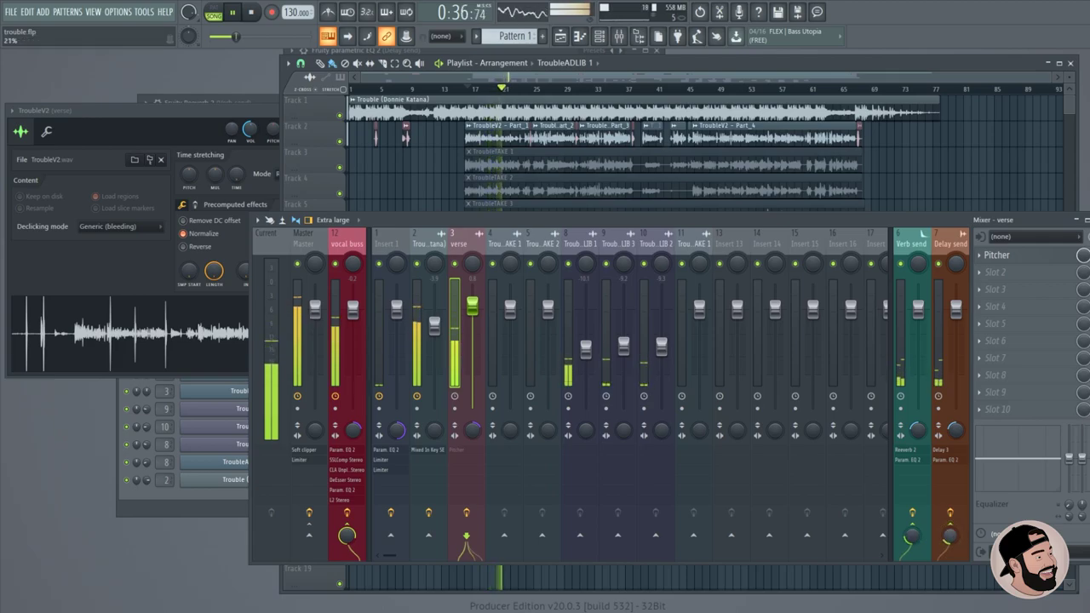
pyautogui.rightClick(455, 265)
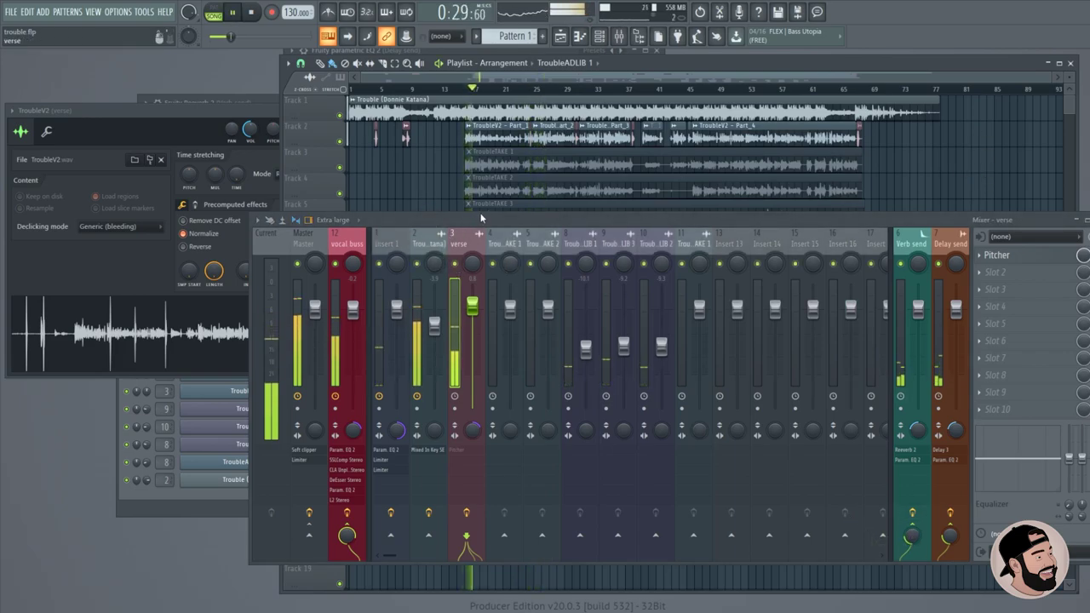
# Play the verse and examine the stacked ad-lib clips on Tracks 6 to 8 around bars 16 to 25.
pyautogui.moveTo(480, 219); pyautogui.dragTo(478, 367)
pyautogui.scroll(10, 457, 290)
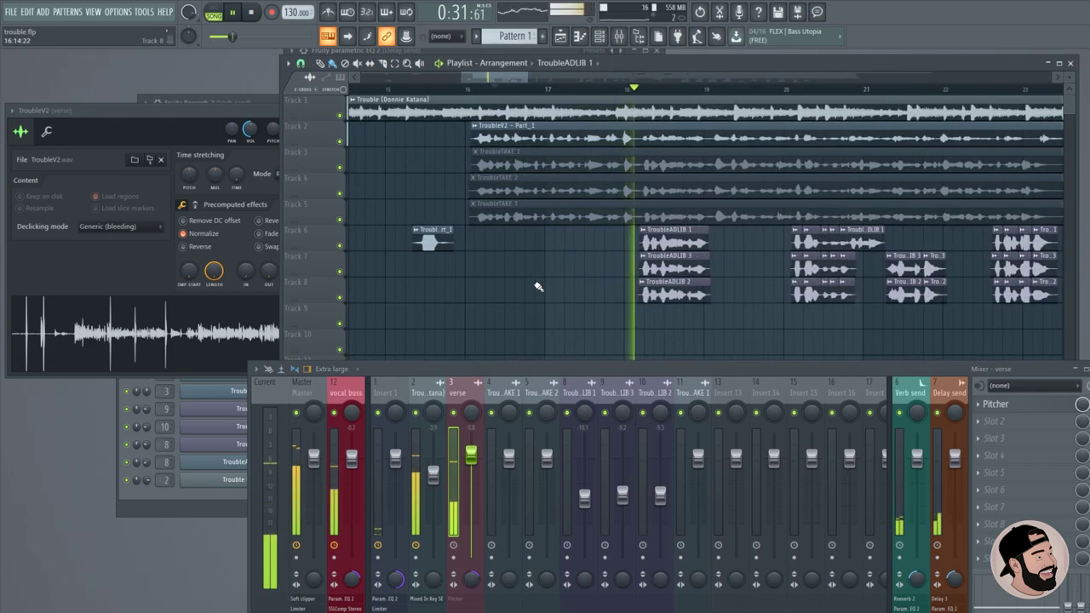
pyautogui.scroll(-8, 436, 268)
pyautogui.scroll(2, 528, 317)
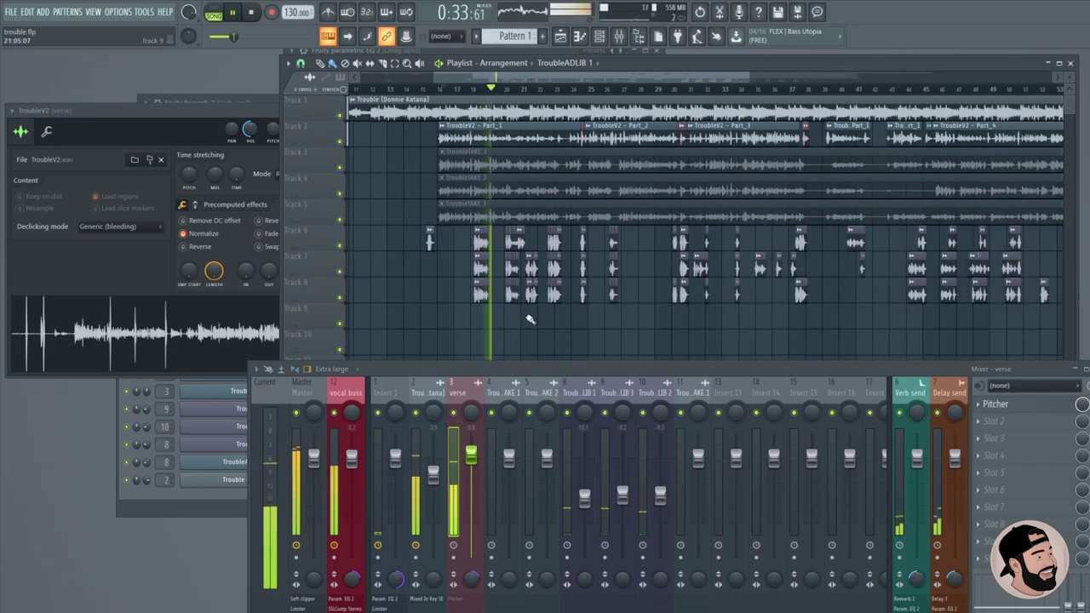
pyautogui.scroll(6, 549, 313)
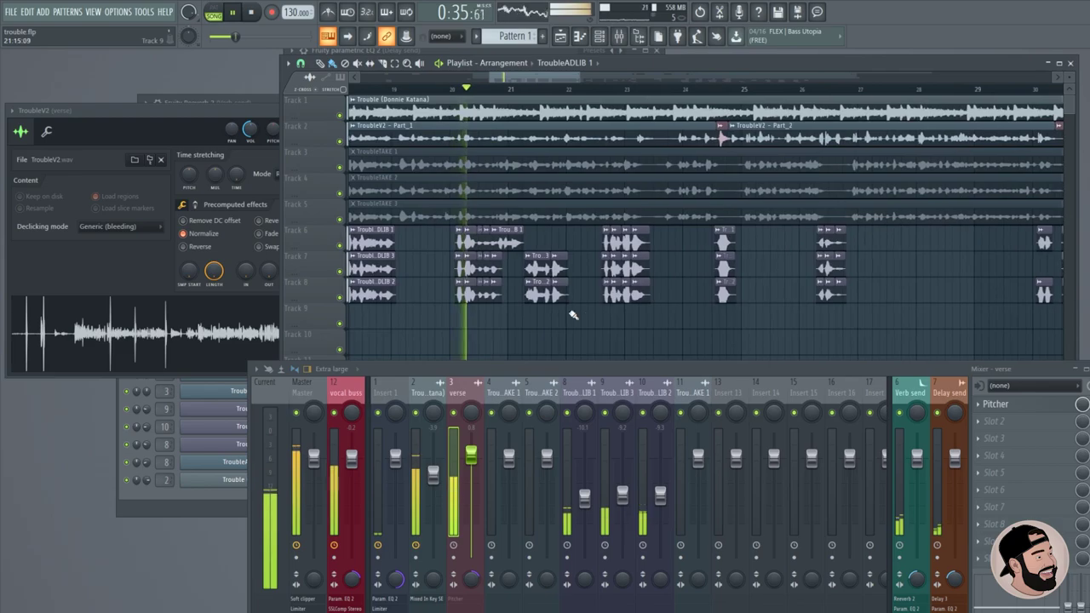
pyautogui.scroll(2, 636, 311)
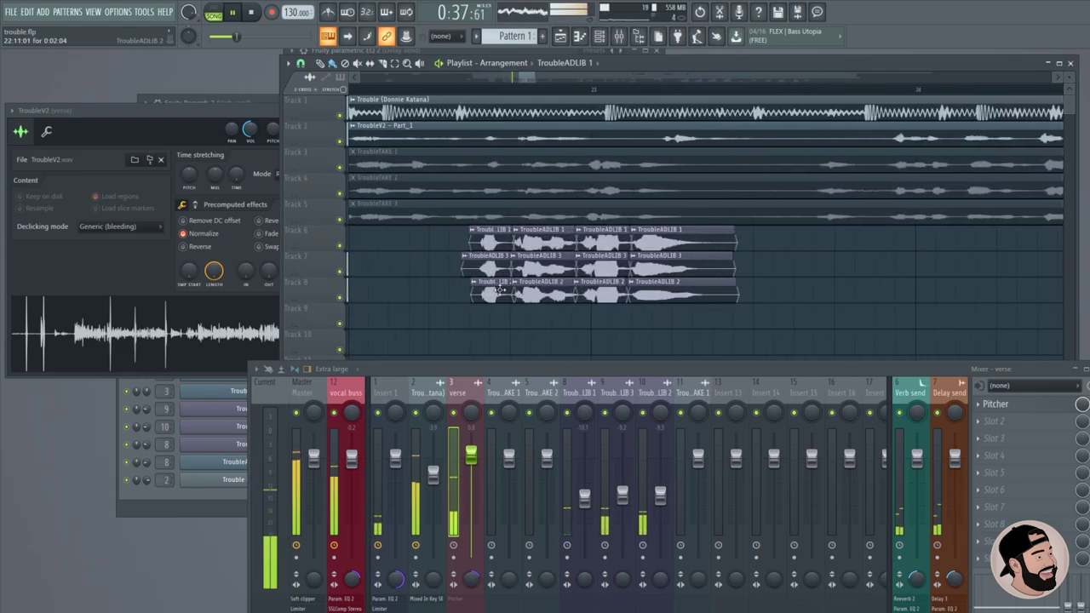
pyautogui.scroll(-6, 620, 294)
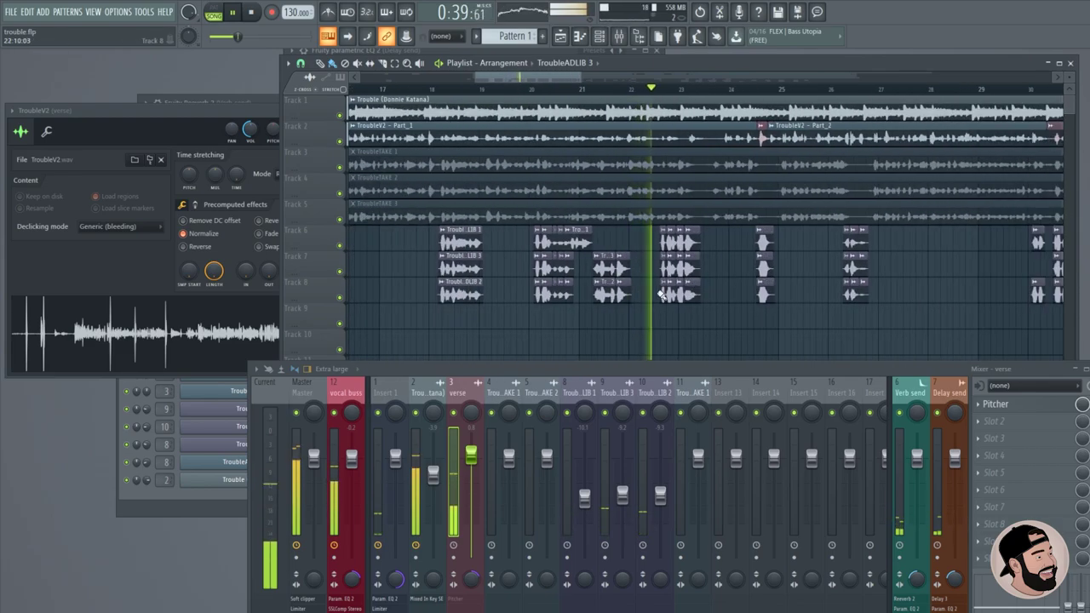
# Pan TroubleADLIB 3 about 31% left and TroubleADLIB 2 right, and raise both faders to about -6.6 and -6.7 dB.
pyautogui.scroll(3, 620, 294)
pyautogui.moveTo(623, 393); pyautogui.dragTo(624, 421)
pyautogui.press('space')
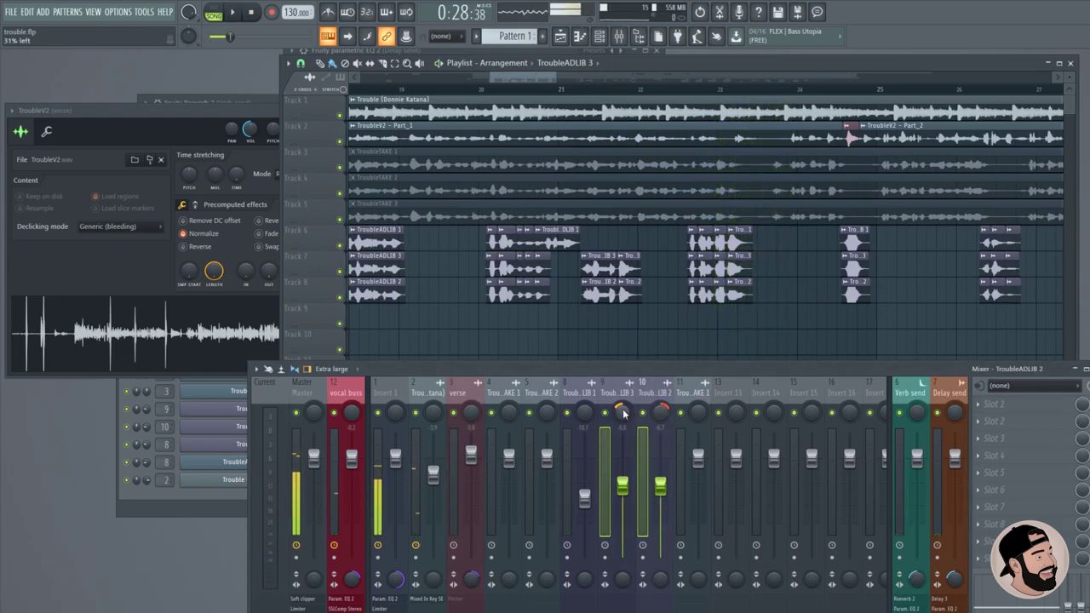
# Inspect the TroubleADLIB 3 and TroubleADLIB 2 clips on Tracks 7 and 8 along the whole arrangement.
pyautogui.moveTo(634, 363); pyautogui.dragTo(635, 415)
pyautogui.scroll(-4, 535, 336)
pyautogui.moveTo(436, 253); pyautogui.dragTo(1026, 304)
pyautogui.scroll(-3, 682, 332)
pyautogui.click(704, 334)
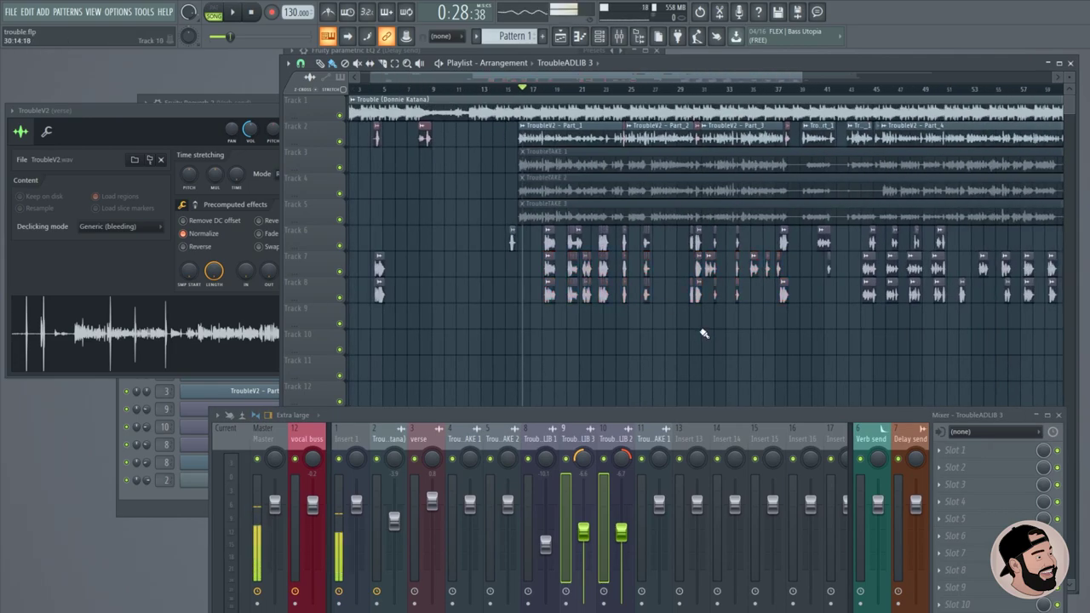
pyautogui.scroll(5, 703, 334)
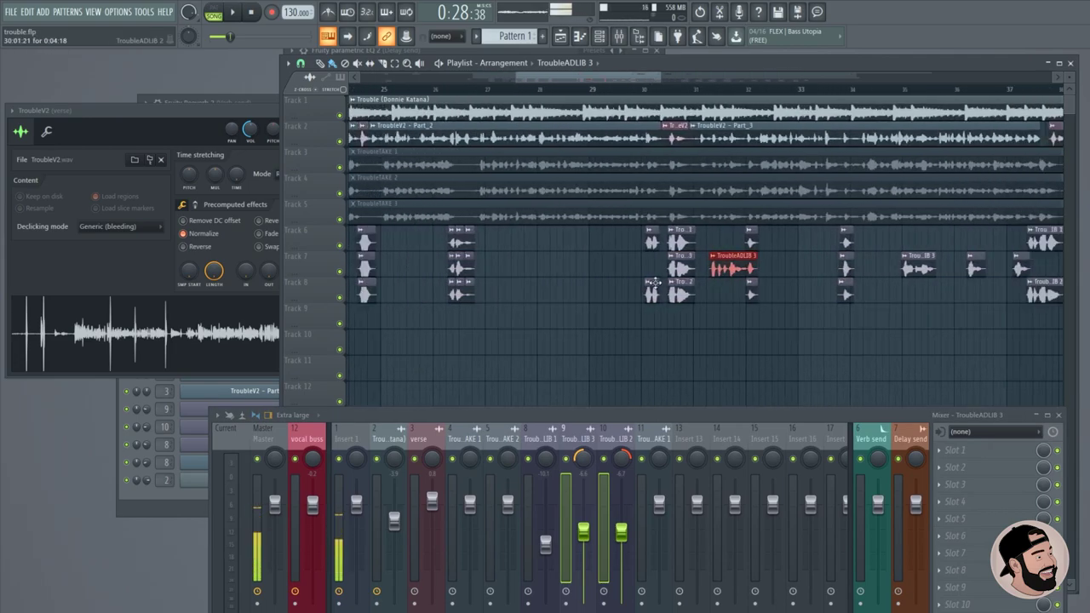
pyautogui.scroll(-2, 784, 293)
pyautogui.moveTo(761, 254); pyautogui.dragTo(1026, 303)
pyautogui.scroll(-3, 905, 327)
pyautogui.scroll(-6, 613, 324)
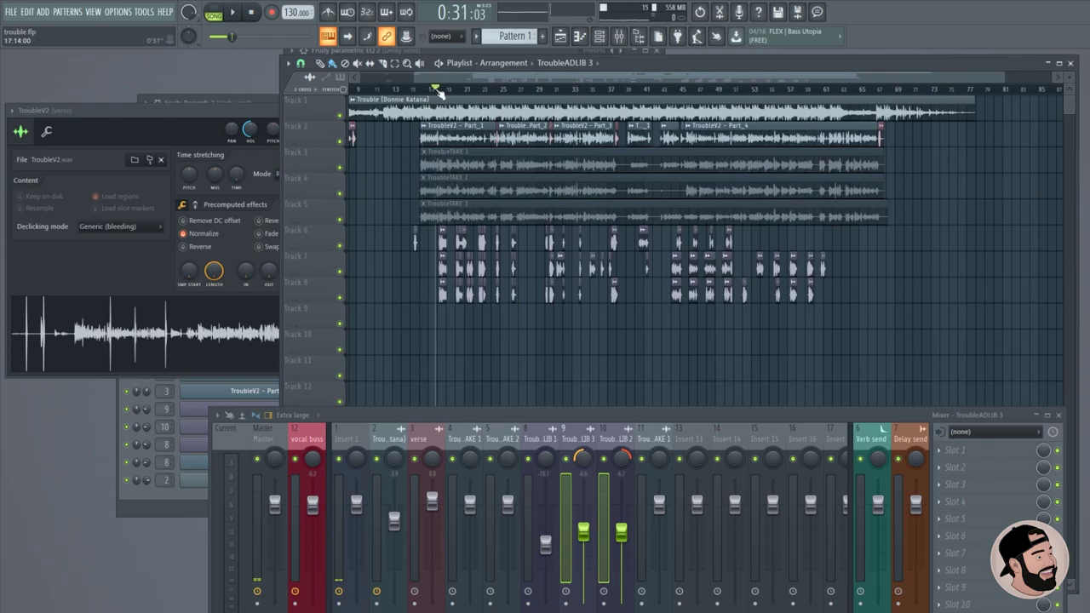
# Play from bar 17 and raise the TroubleADLIB 1, 3 and 2 faders together to about -9.2, -6.0 and -6.0 dB.
pyautogui.press('space')
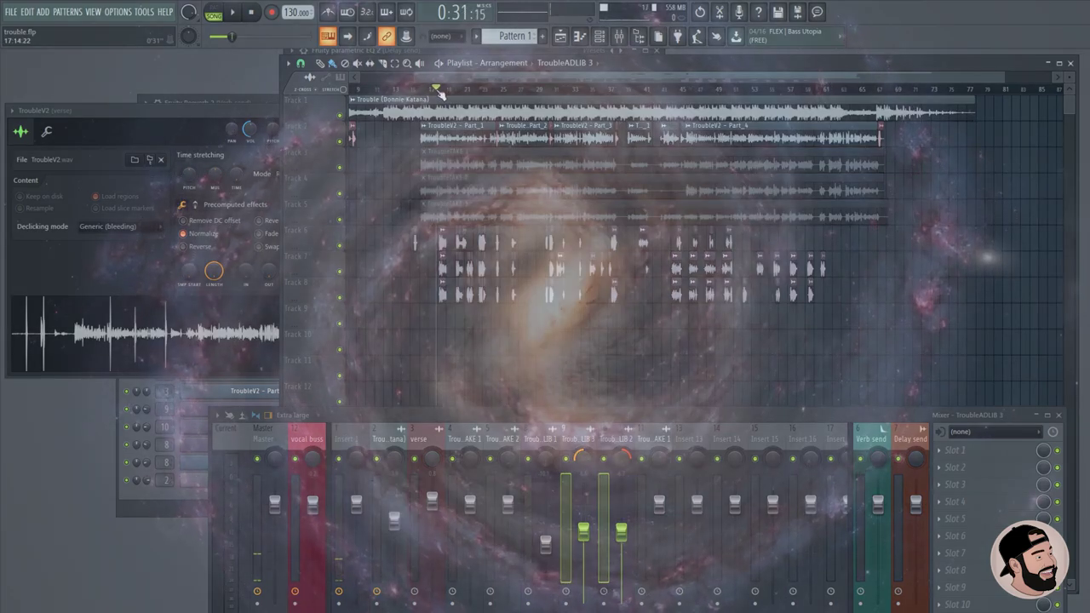
pyautogui.scroll(1, 441, 94)
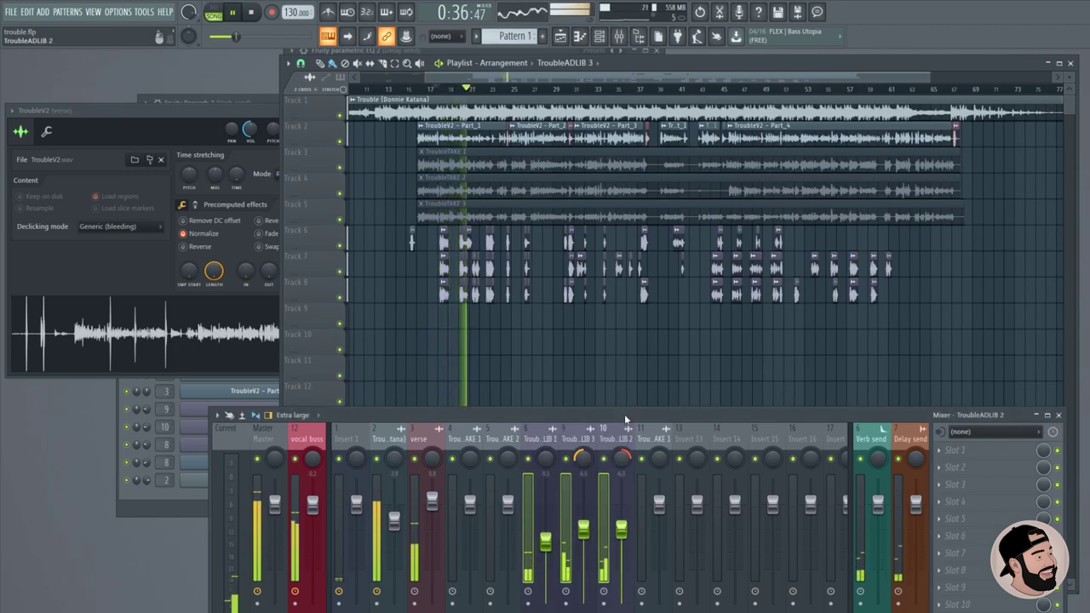
pyautogui.moveTo(624, 415); pyautogui.dragTo(624, 323)
pyautogui.press('space')
# Rename the Insert 13 mixer track "adlib" and colour it purple.
pyautogui.rightClick(691, 348)
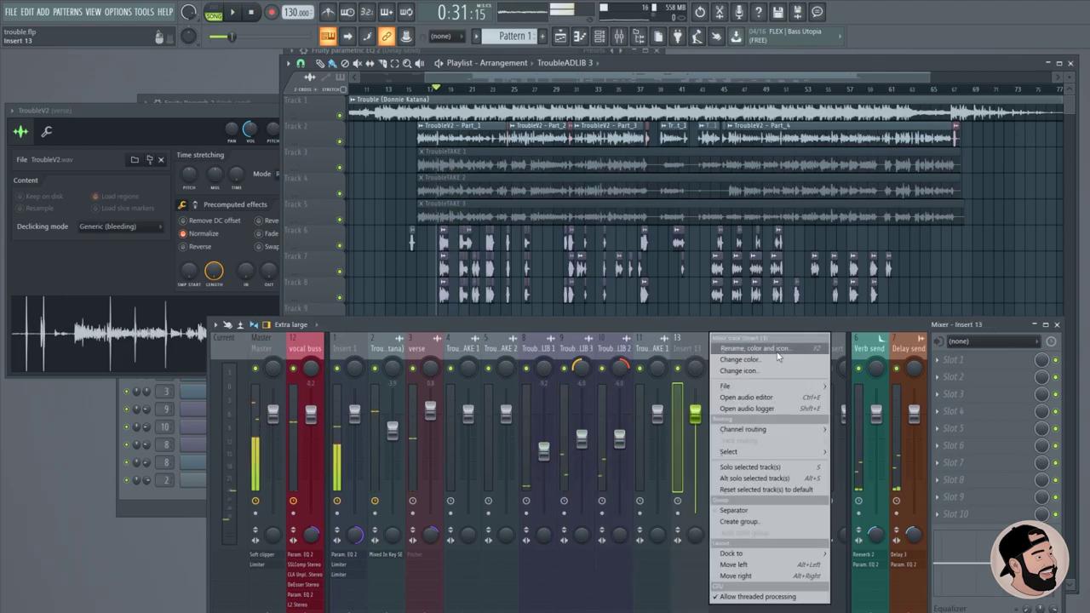
pyautogui.click(777, 353)
pyautogui.write('adl')
pyautogui.write('ib')
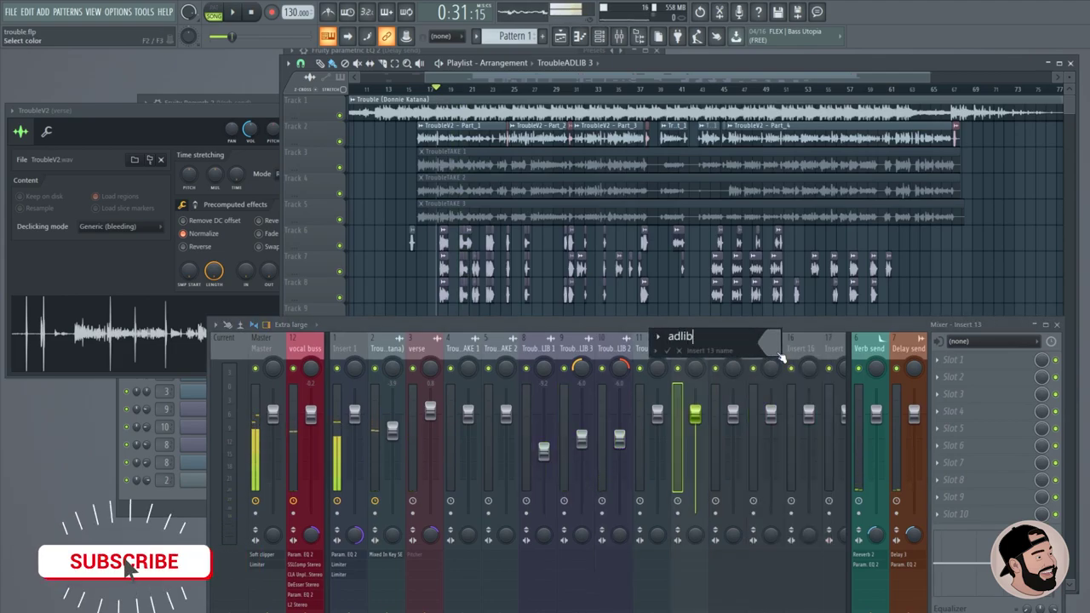
pyautogui.click(778, 355)
pyautogui.click(880, 341)
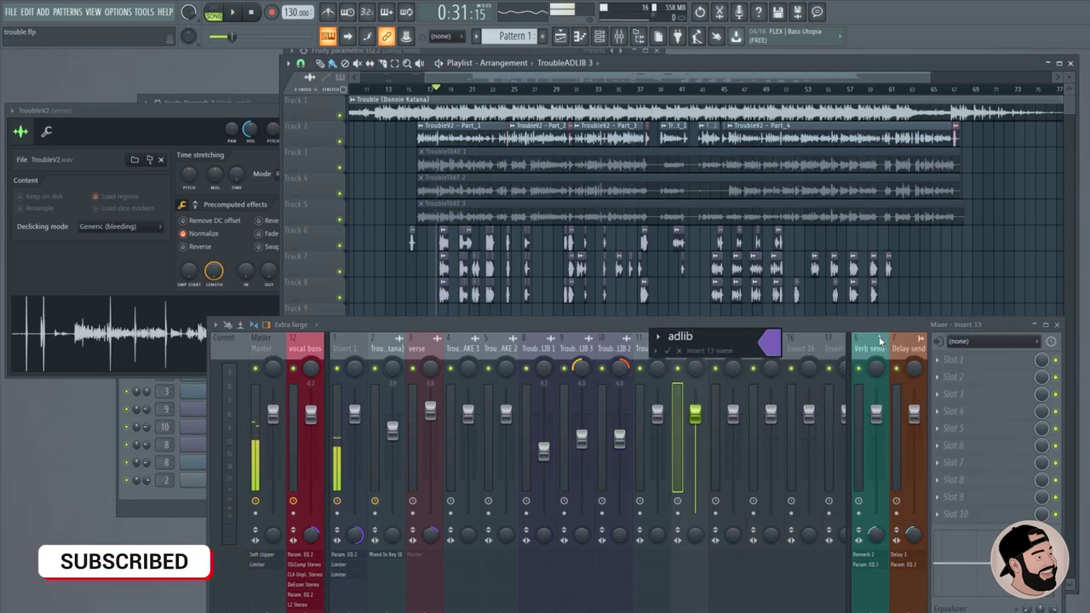
pyautogui.press('Return')
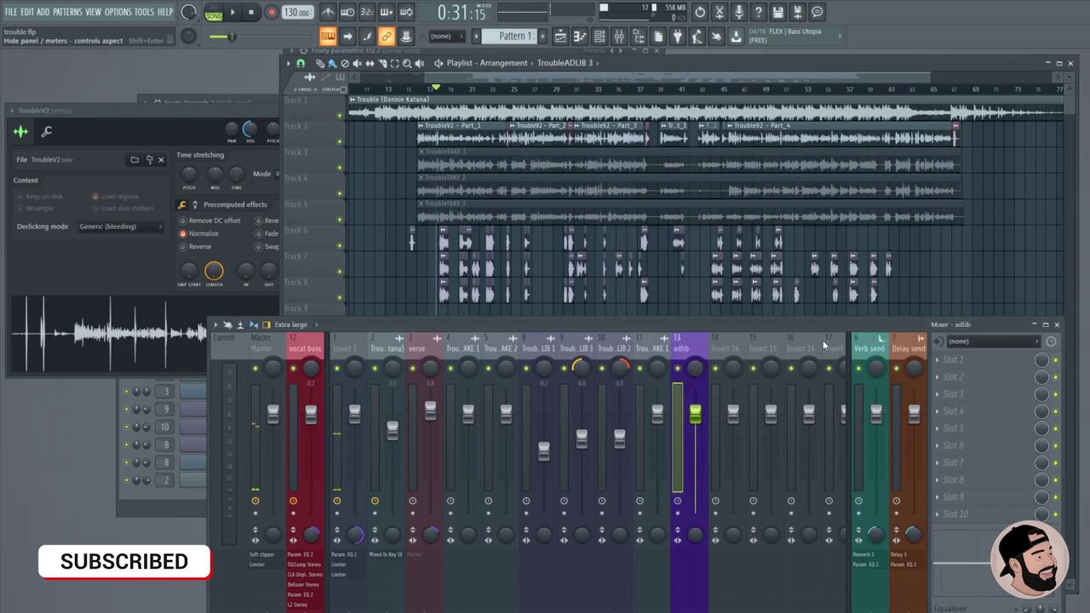
# Route the TroubleADLIB 1, 3 and 2 mixer tracks to the adlib track only.
pyautogui.click(537, 349)
pyautogui.keyDown('shift'); pyautogui.click(612, 348); pyautogui.keyUp('shift')
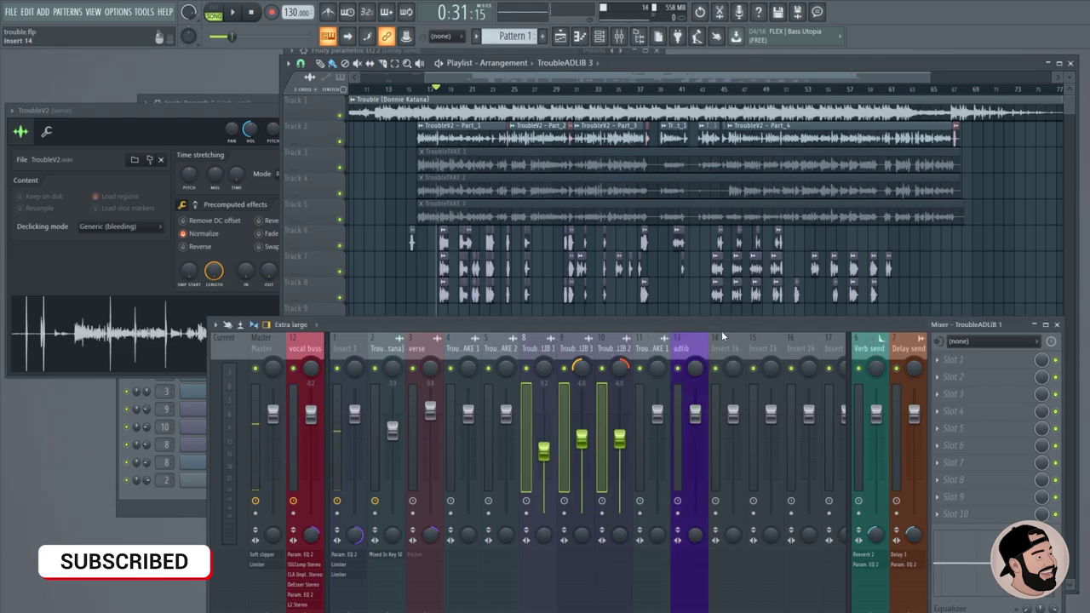
pyautogui.moveTo(722, 330); pyautogui.dragTo(727, 165)
pyautogui.rightClick(698, 483)
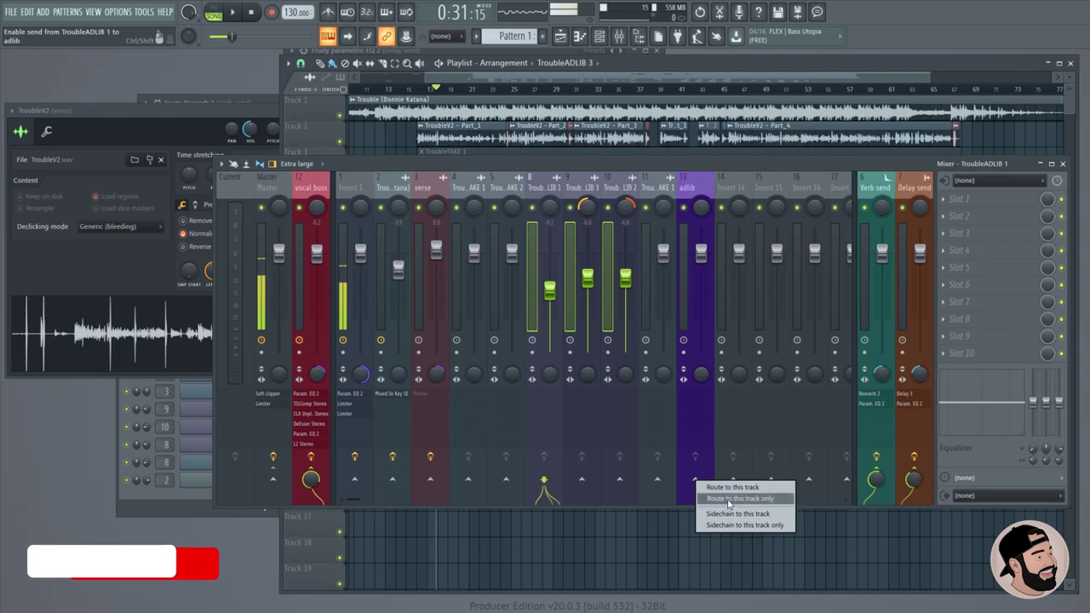
pyautogui.click(732, 486)
pyautogui.click(583, 205)
pyautogui.click(620, 189)
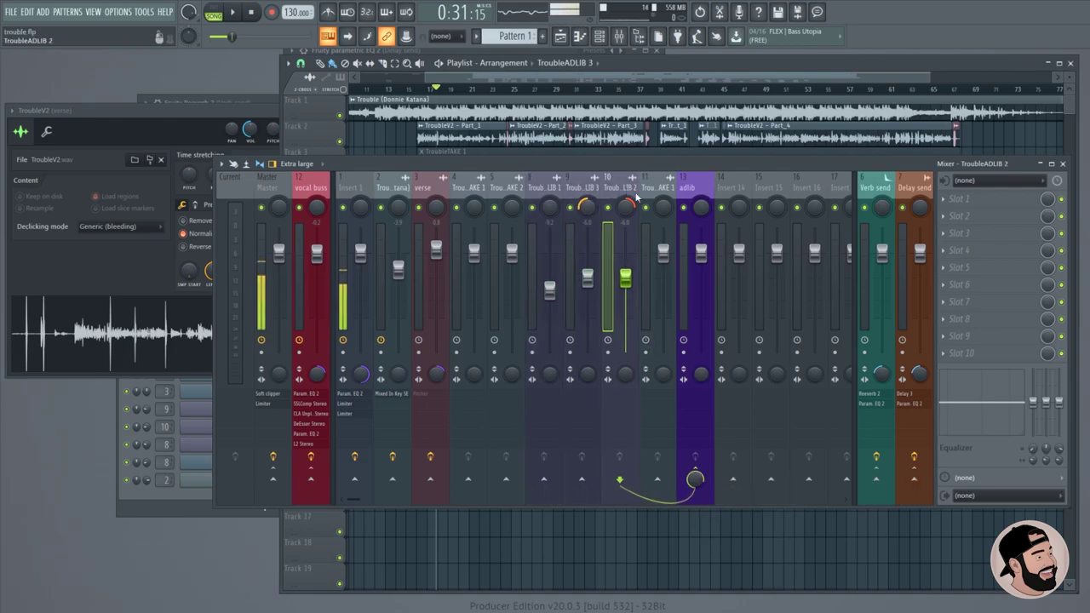
# Set the adlib track's stereo separation to 41% separated and check each TroubleADLIB track's routing into it.
pyautogui.click(687, 191)
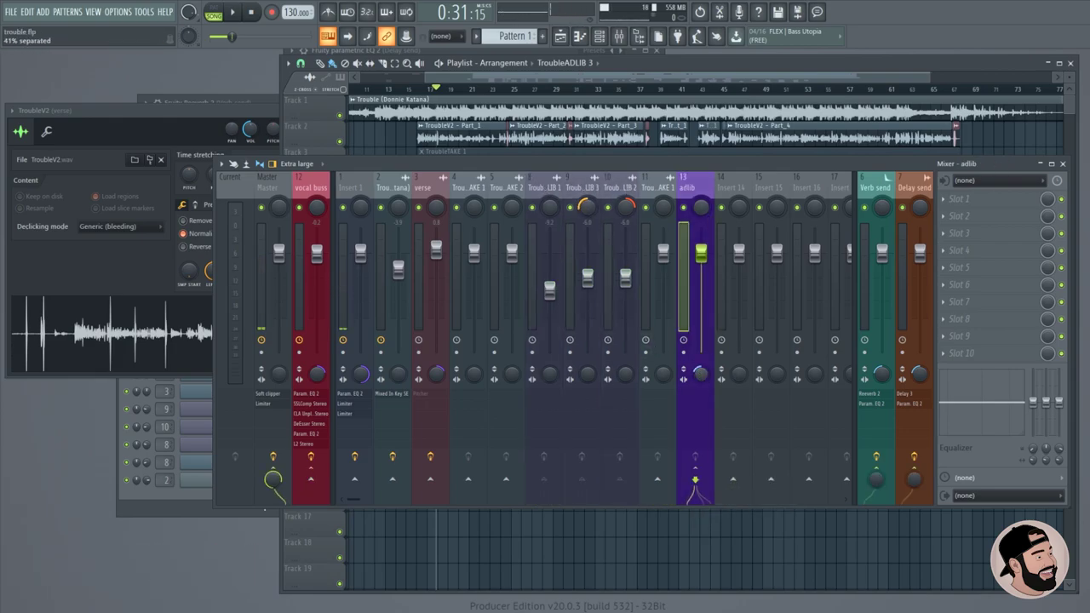
pyautogui.click(583, 214)
pyautogui.click(545, 189)
pyautogui.click(583, 189)
pyautogui.click(620, 189)
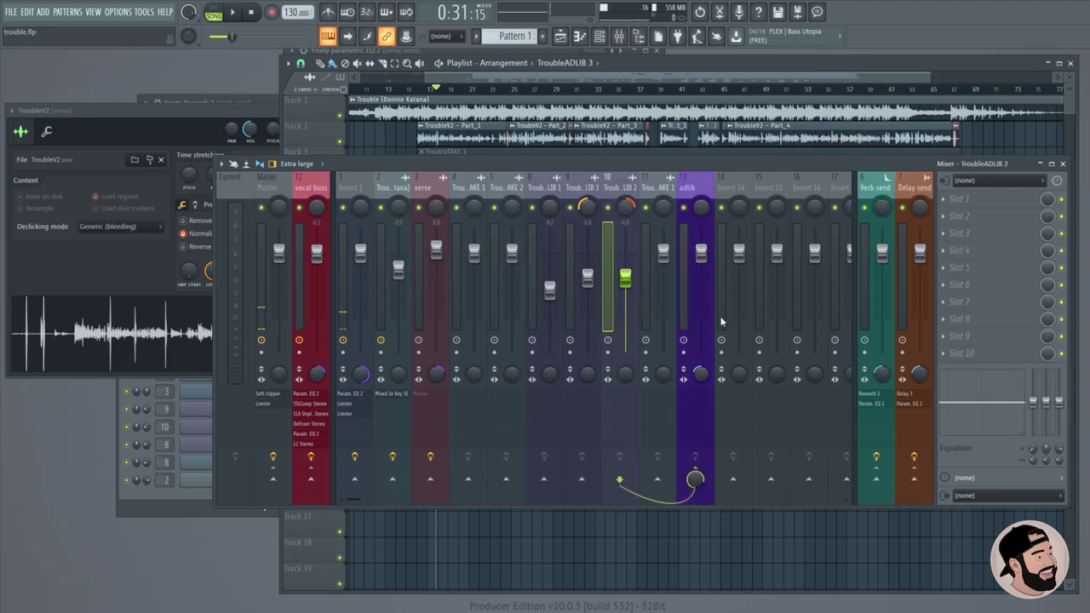
# Recheck the routing of the TroubleADLIB tracks and bring up the adlib track's send to the Verb send.
pyautogui.click(582, 189)
pyautogui.click(545, 189)
pyautogui.click(582, 189)
pyautogui.click(620, 189)
pyautogui.click(657, 189)
pyautogui.click(695, 196)
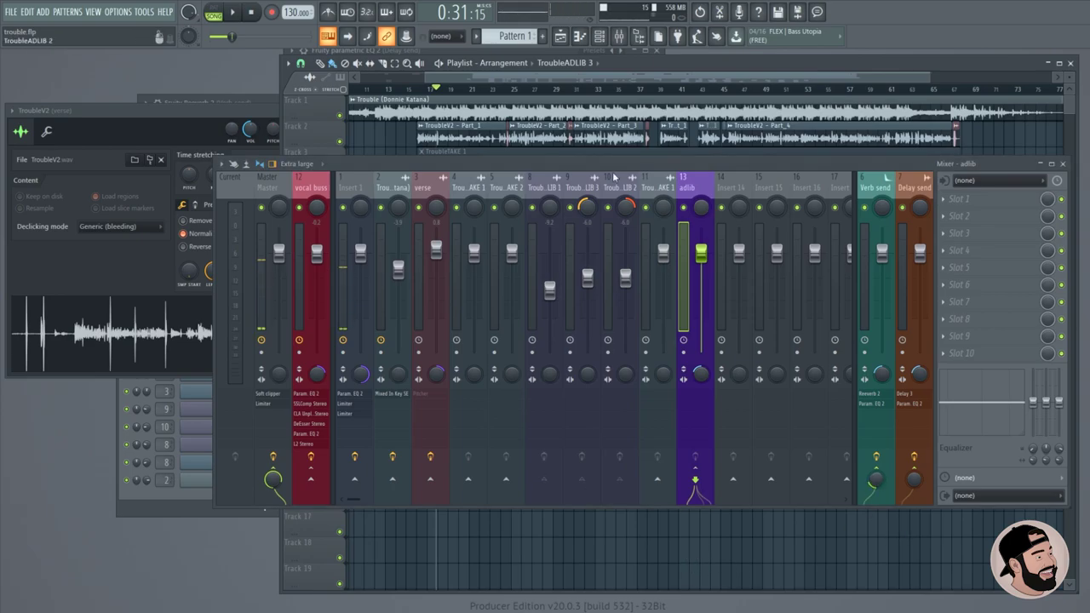
# Solo the verse mixer track and play the song to listen to the lead vocal alone.
pyautogui.moveTo(611, 168); pyautogui.dragTo(606, 369)
pyautogui.click(417, 388)
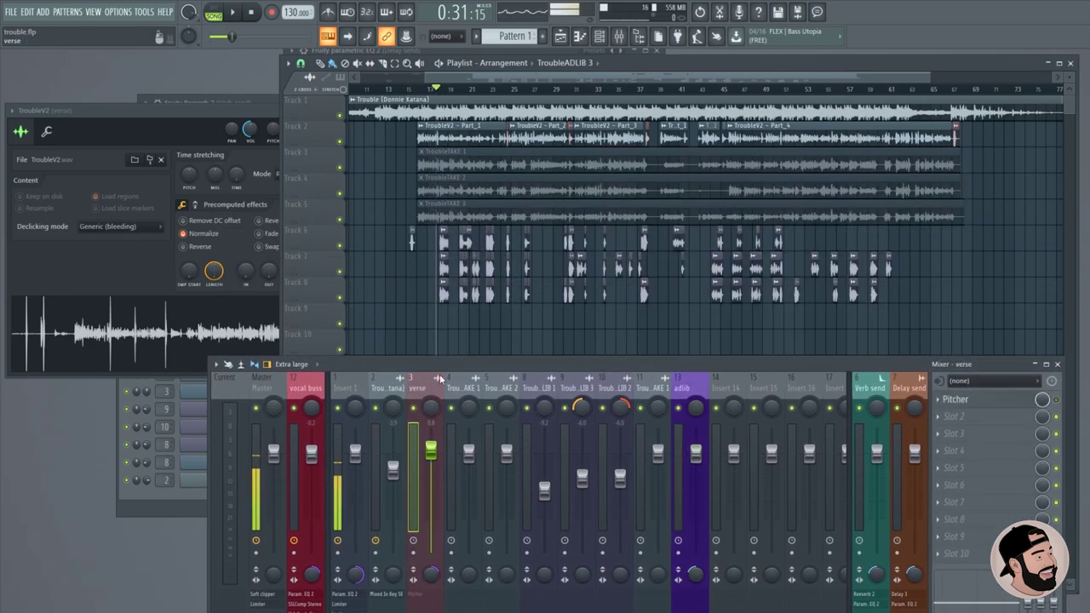
pyautogui.moveTo(450, 364); pyautogui.dragTo(445, 313)
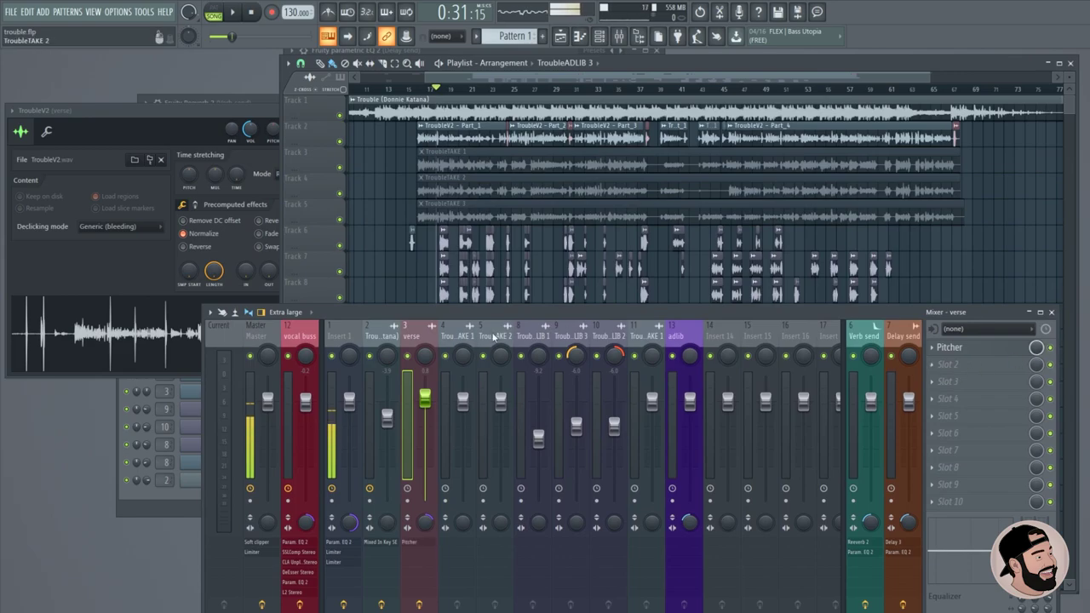
pyautogui.rightClick(408, 356)
pyautogui.press('space')
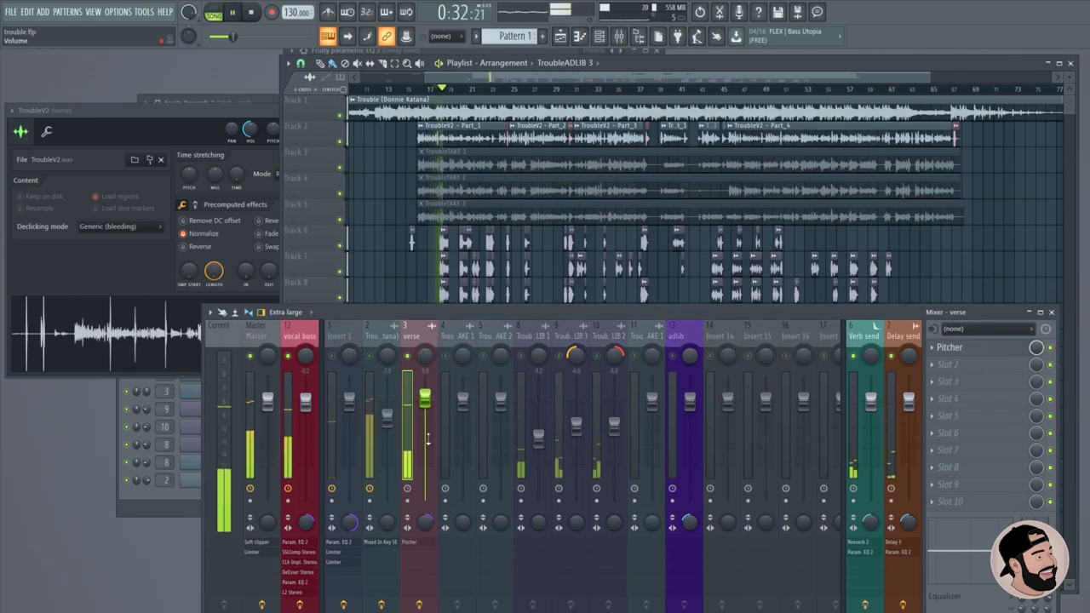
# Inspect the Pitcher effect on the verse track, the vocal buss effects chain and the adlib track's empty slots during playback.
pyautogui.click(949, 347)
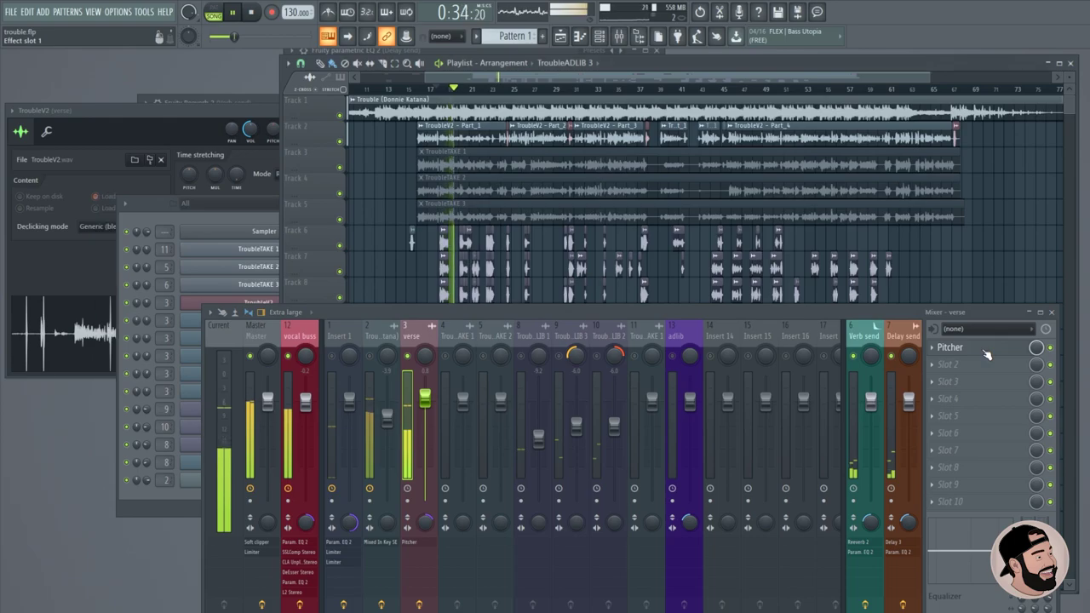
pyautogui.moveTo(743, 315); pyautogui.dragTo(770, 364)
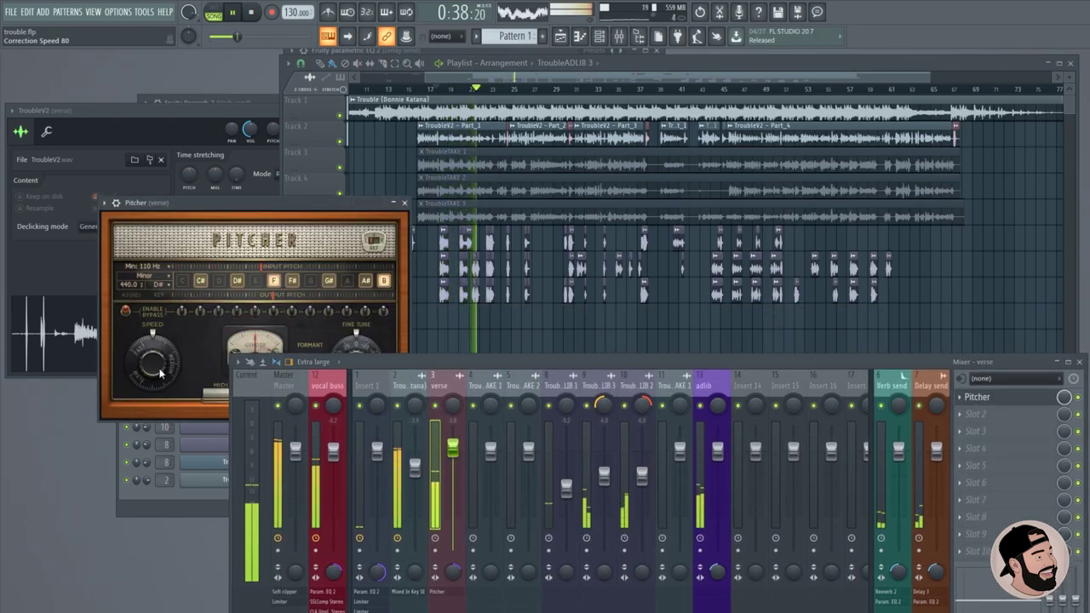
pyautogui.click(334, 453)
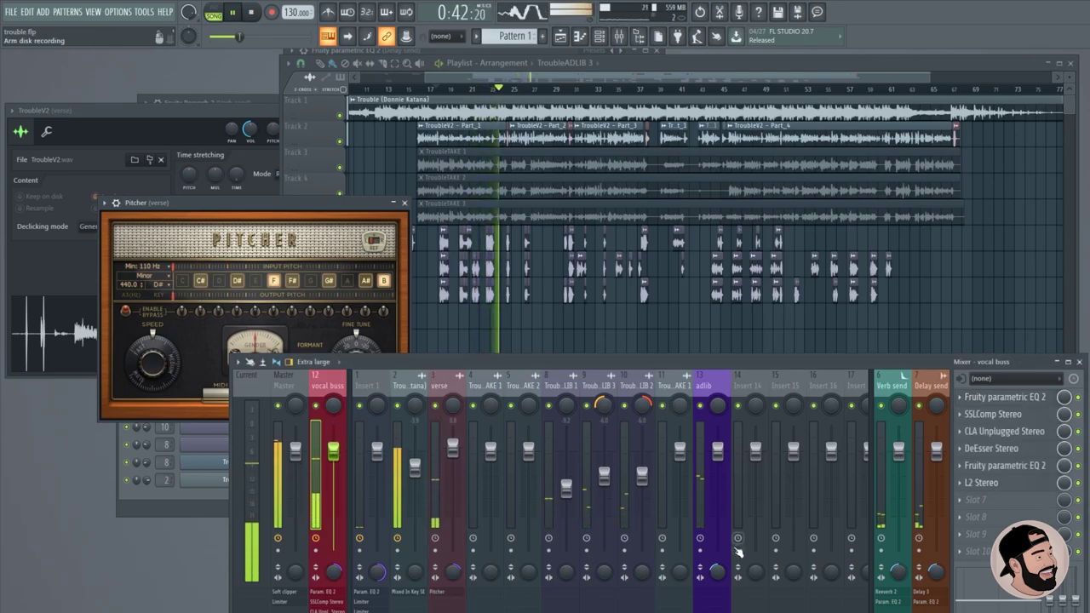
pyautogui.click(720, 572)
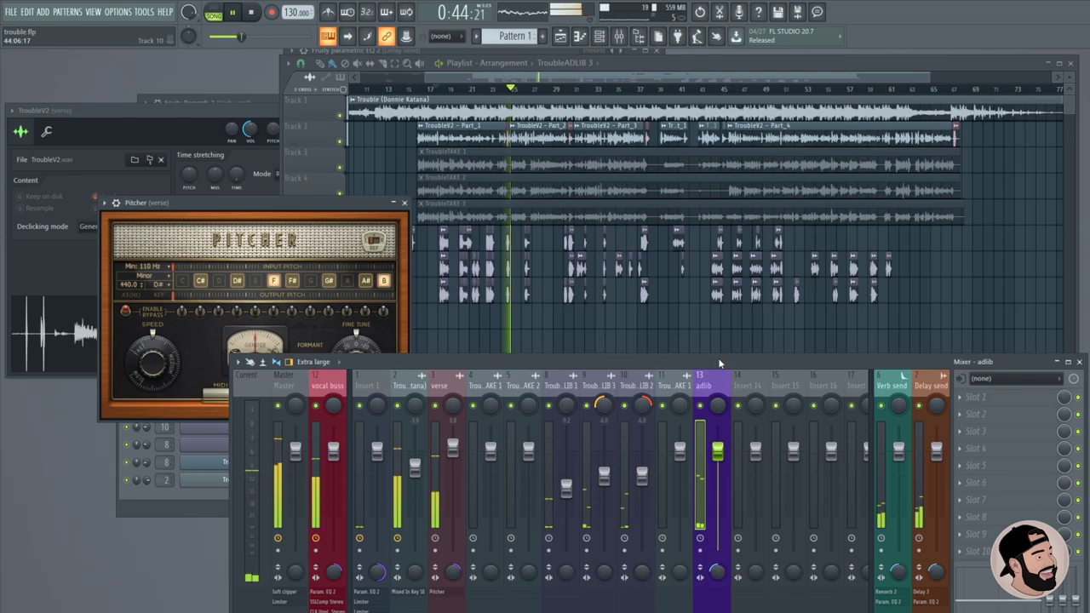
pyautogui.moveTo(718, 358); pyautogui.dragTo(723, 303)
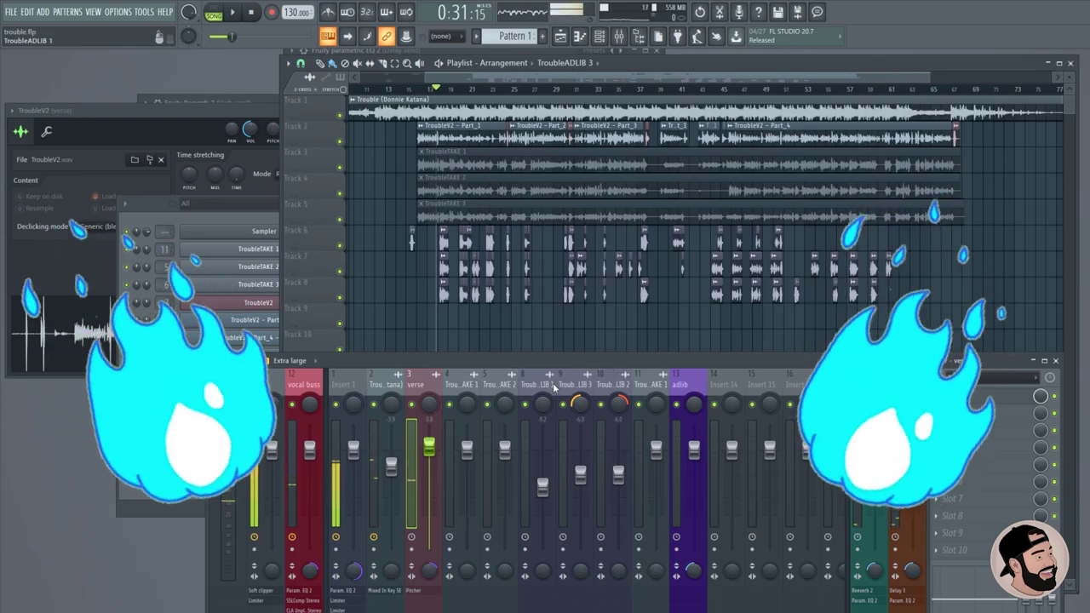
# Add Fruity parametric EQ 2 to the adlib track and pull band 1 fully down to cut the low end.
pyautogui.moveTo(548, 376); pyautogui.dragTo(610, 384)
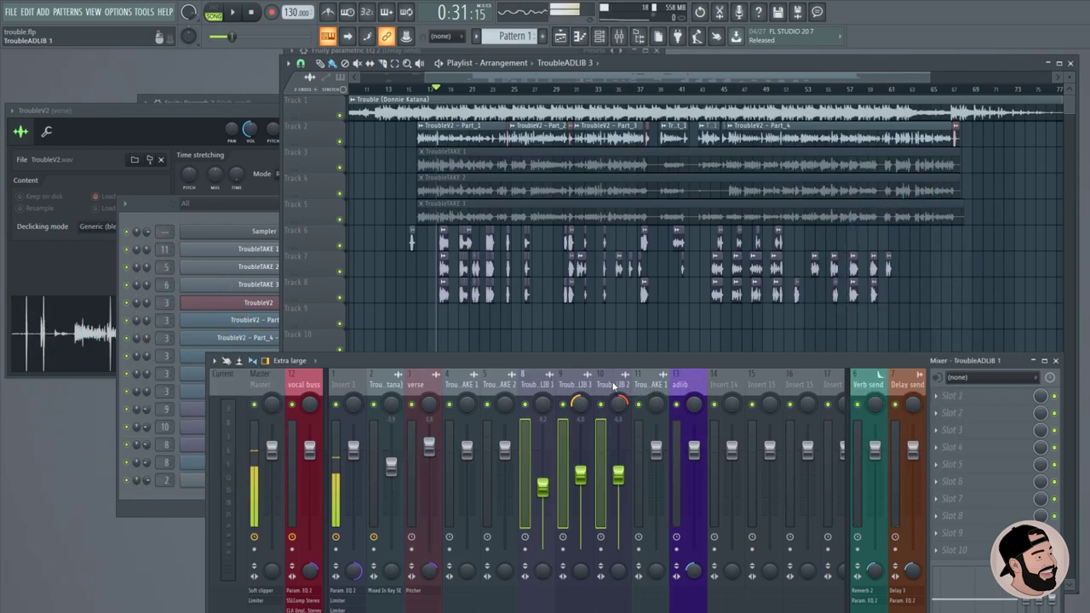
pyautogui.moveTo(695, 388); pyautogui.dragTo(686, 309)
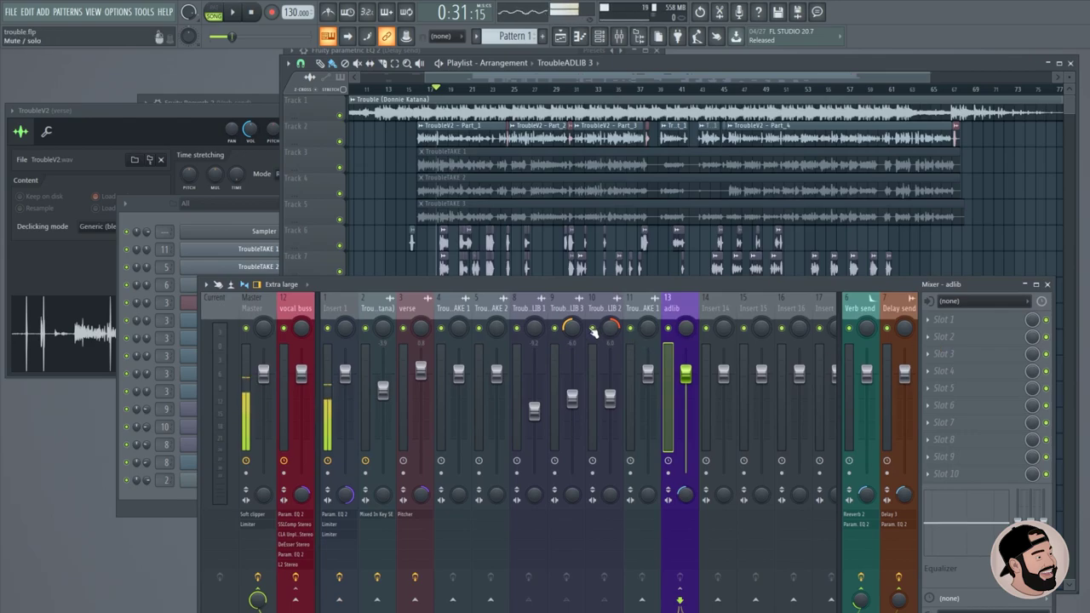
pyautogui.moveTo(644, 327); pyautogui.dragTo(644, 334)
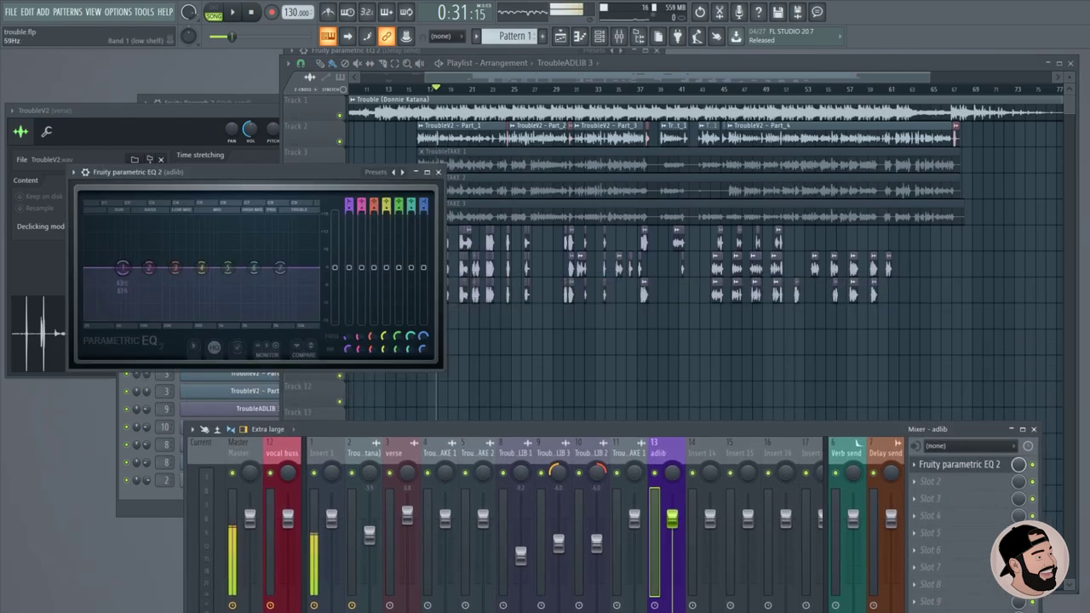
pyautogui.moveTo(127, 270); pyautogui.dragTo(146, 320)
# Audition the ad-libs and reshape their EQ, cutting band 2 and setting band 7 to -18 dB at about 12 kHz.
pyautogui.click(457, 89)
pyautogui.press('space')
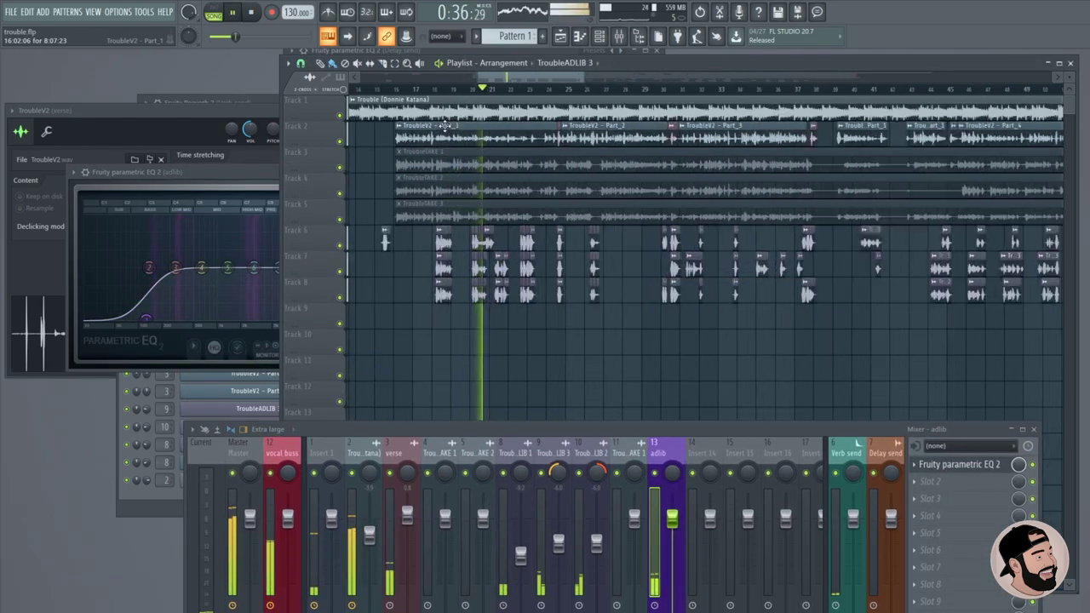
pyautogui.scroll(3, 467, 89)
pyautogui.click(414, 89)
pyautogui.click(255, 200)
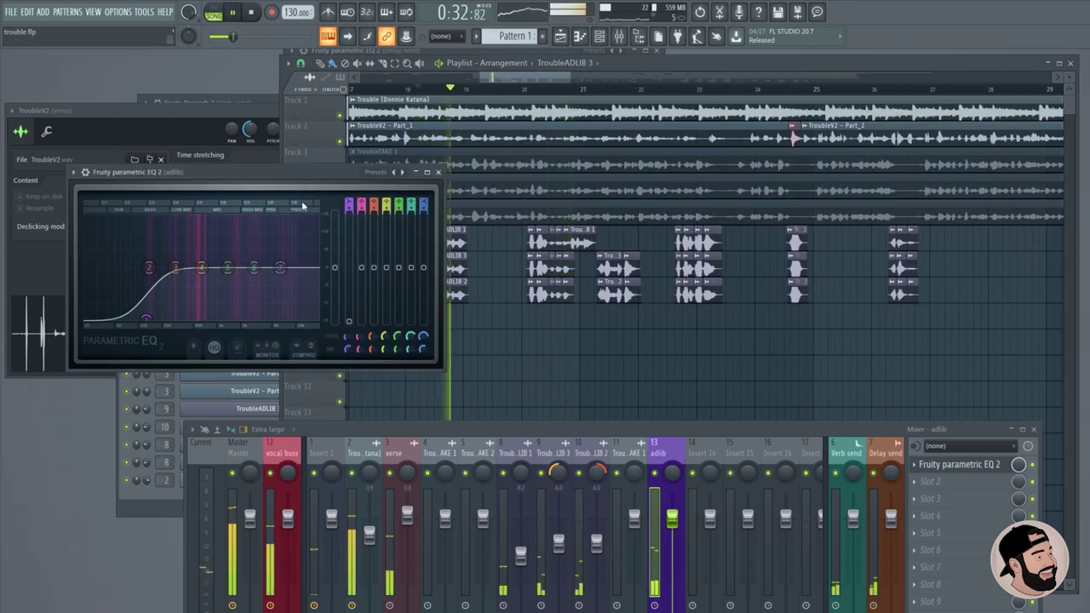
pyautogui.moveTo(585, 426); pyautogui.dragTo(612, 235)
pyautogui.press('space')
pyautogui.press('space')
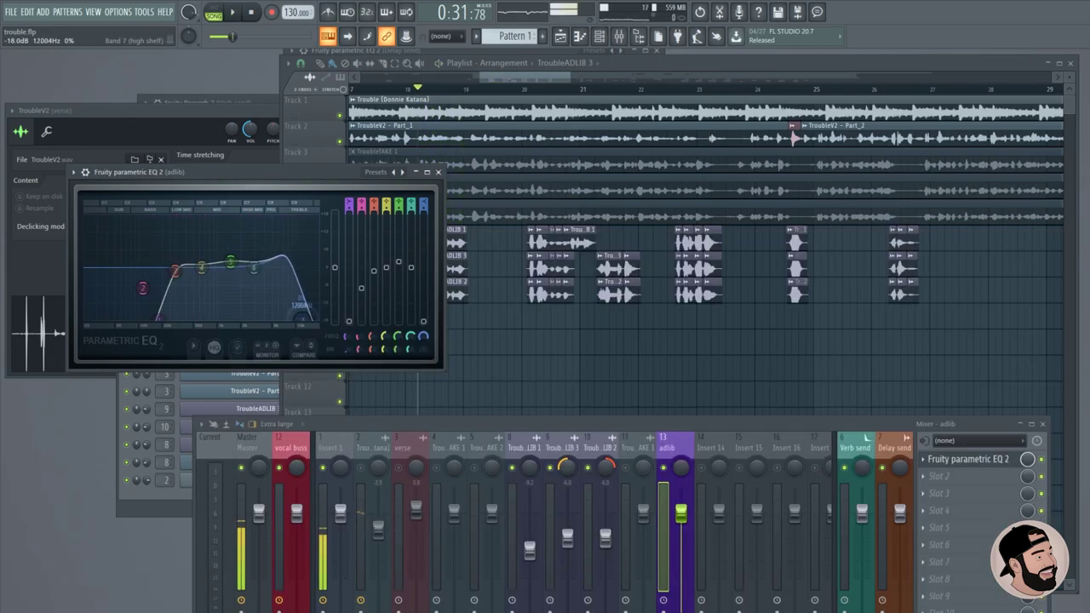
pyautogui.press('space')
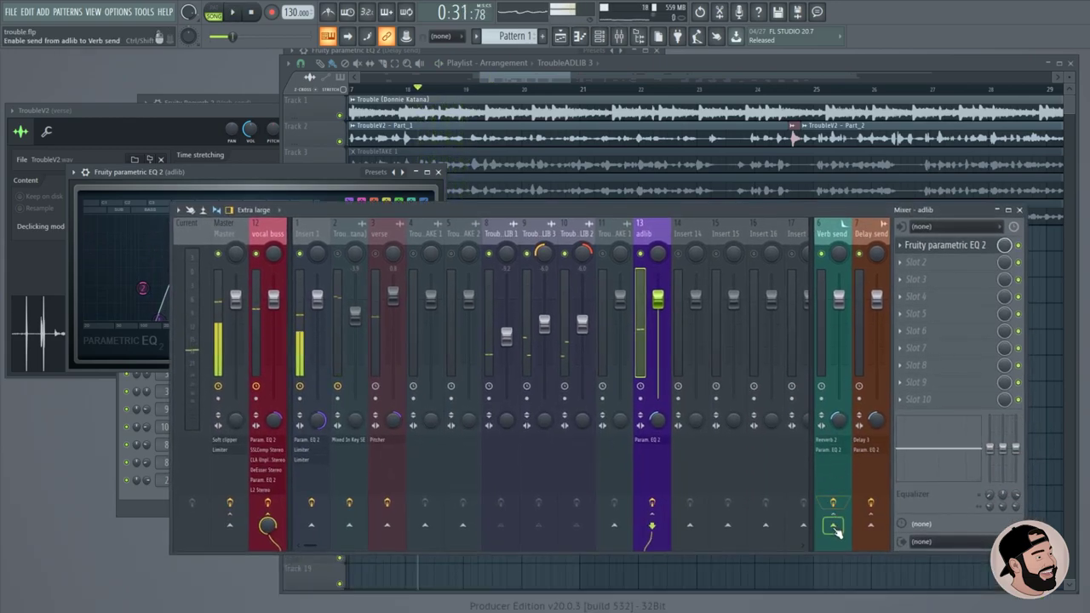
# Send the adlib track to the Verb send and Delay send at about 24%, and recheck the TroubleADLIB tracks' routing.
pyautogui.click(834, 527)
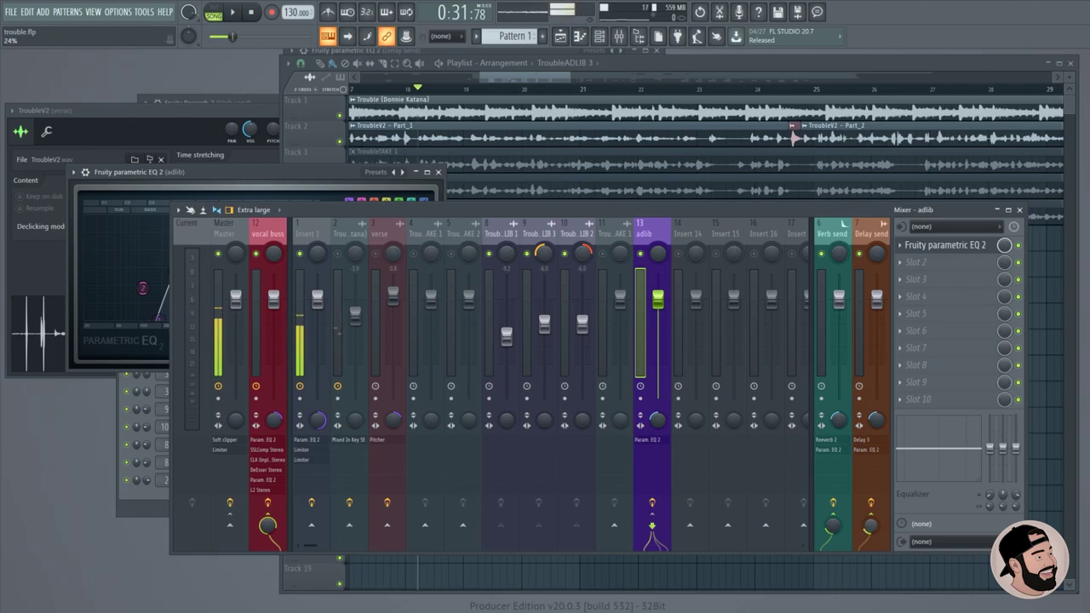
pyautogui.click(506, 230)
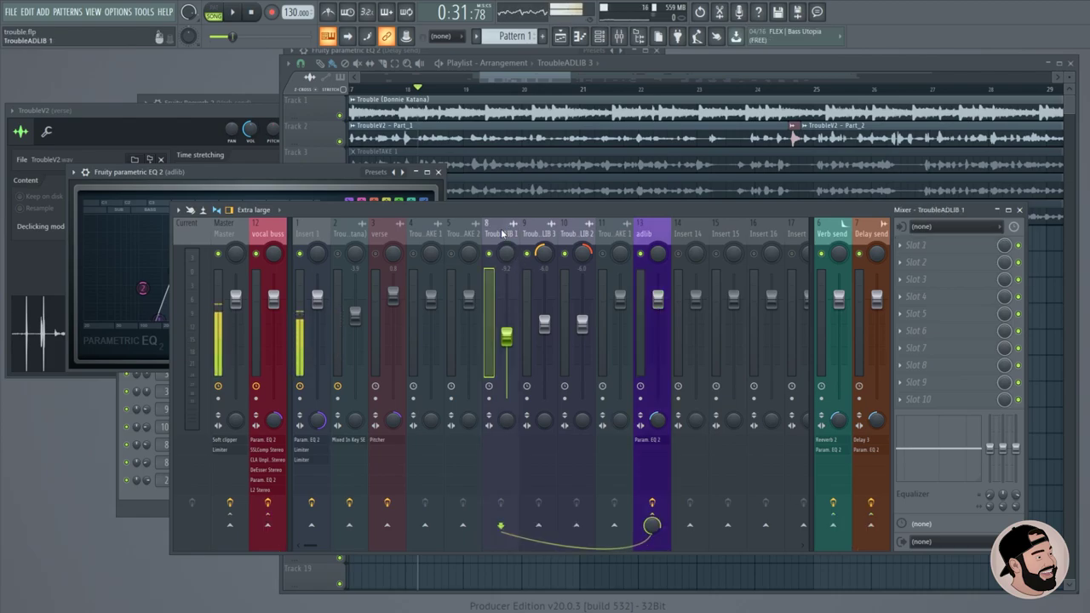
pyautogui.click(559, 229)
pyautogui.press('Left')
pyautogui.press('Left')
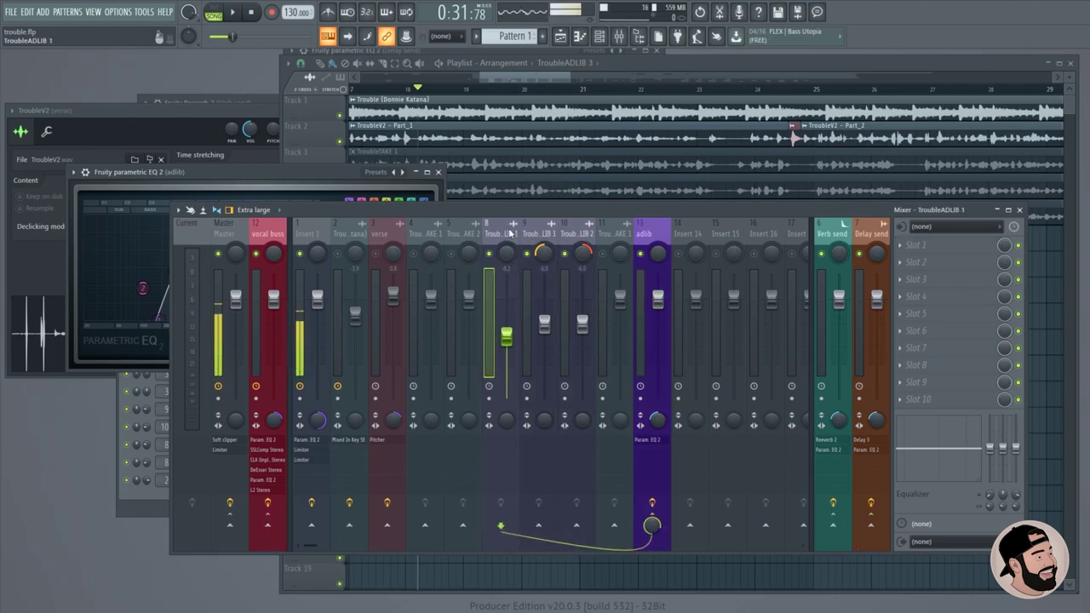
pyautogui.press('Right')
pyautogui.press('Right')
pyautogui.click(656, 234)
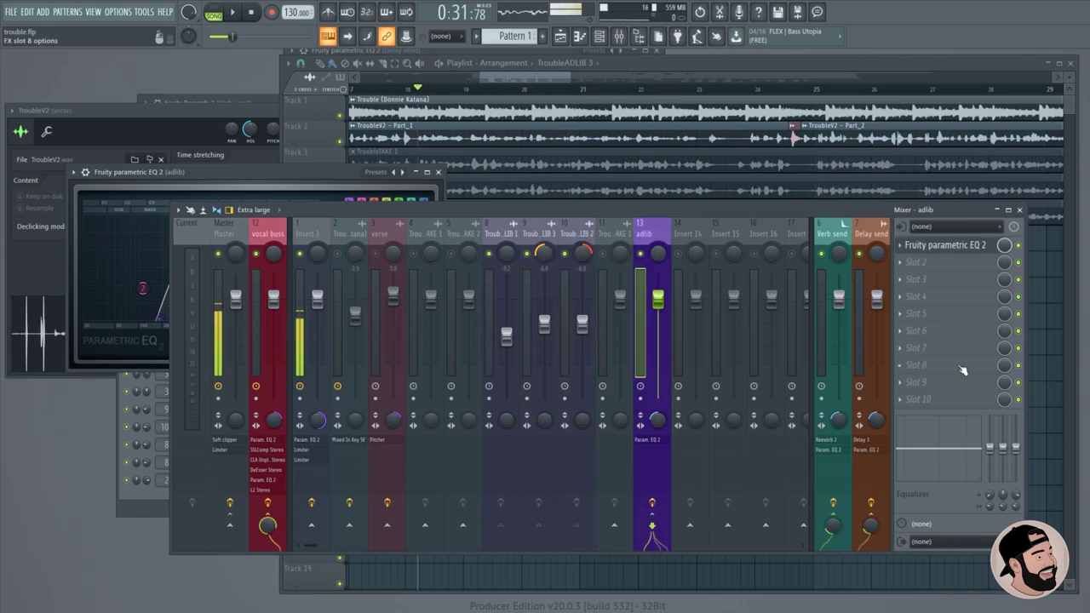
# Add SSLComp Stereo to the adlib track's second slot and adjust its threshold and make-up gain while the ad-libs play.
pyautogui.click(916, 262)
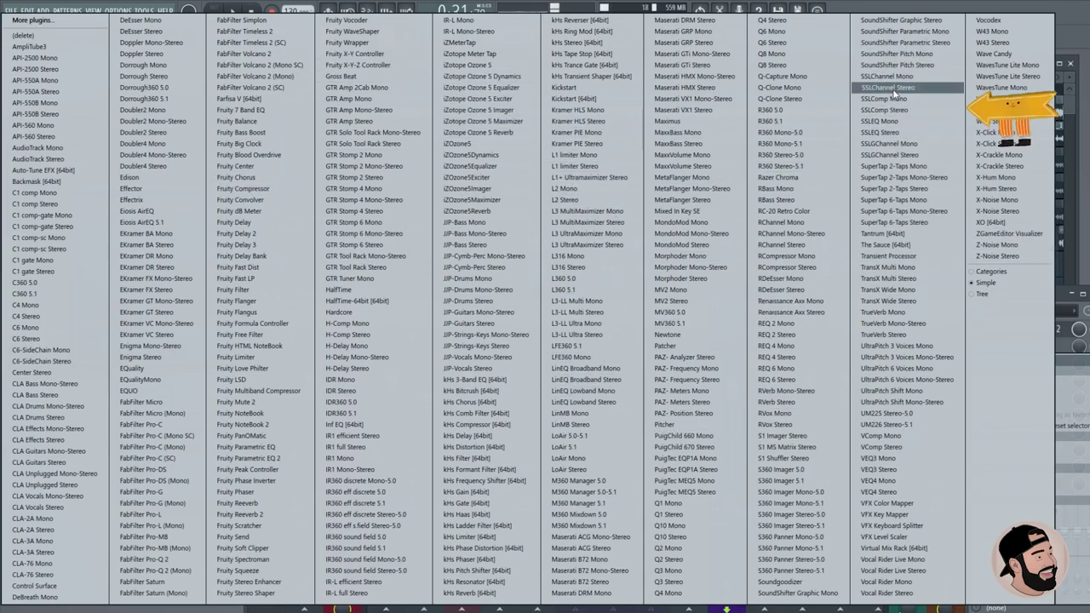
pyautogui.click(893, 110)
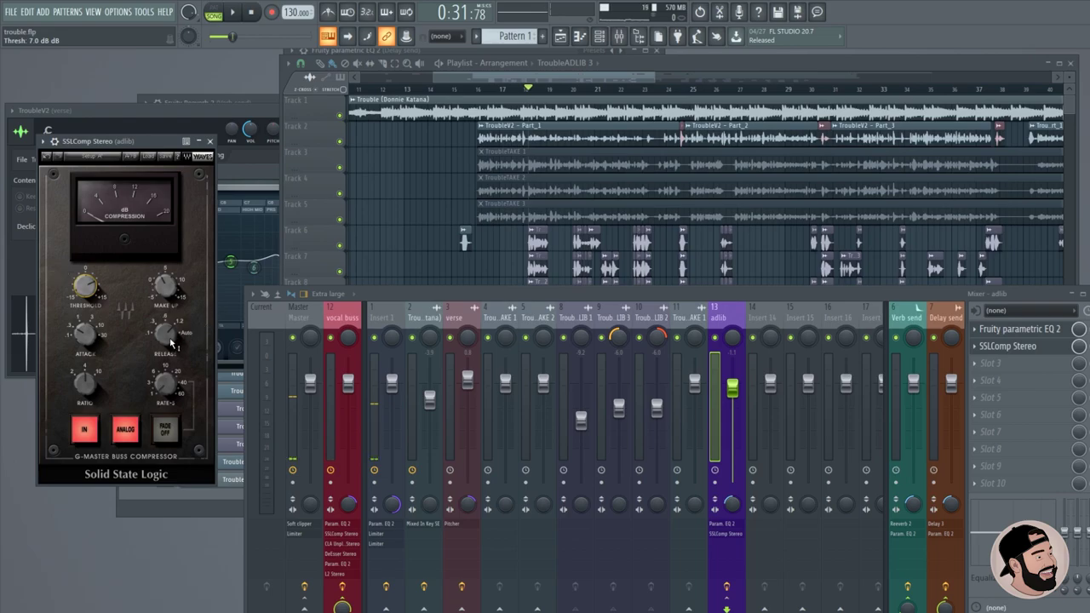
pyautogui.press('space')
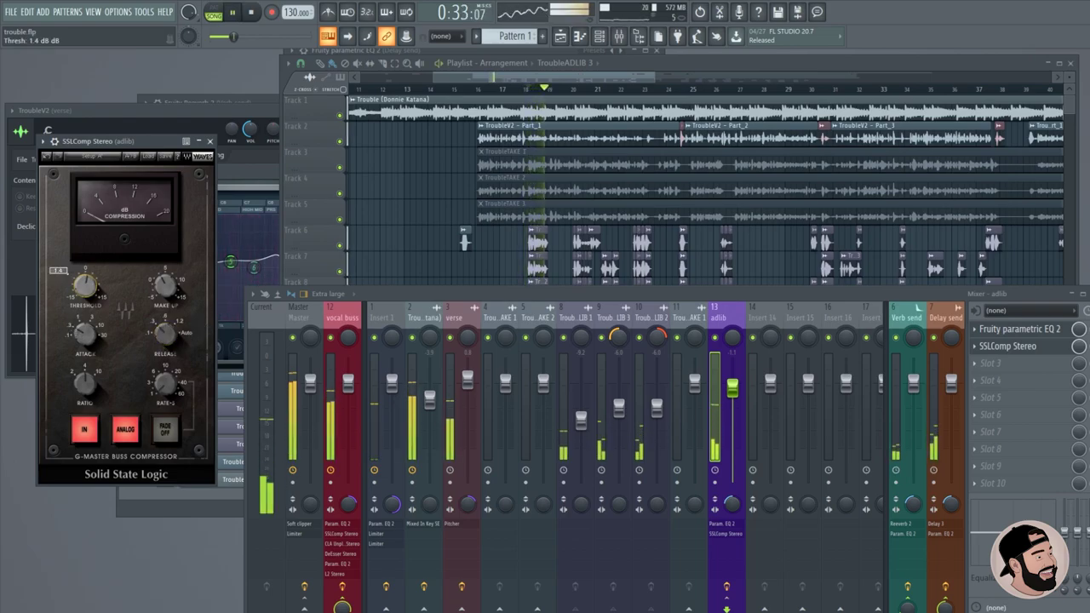
pyautogui.press('space')
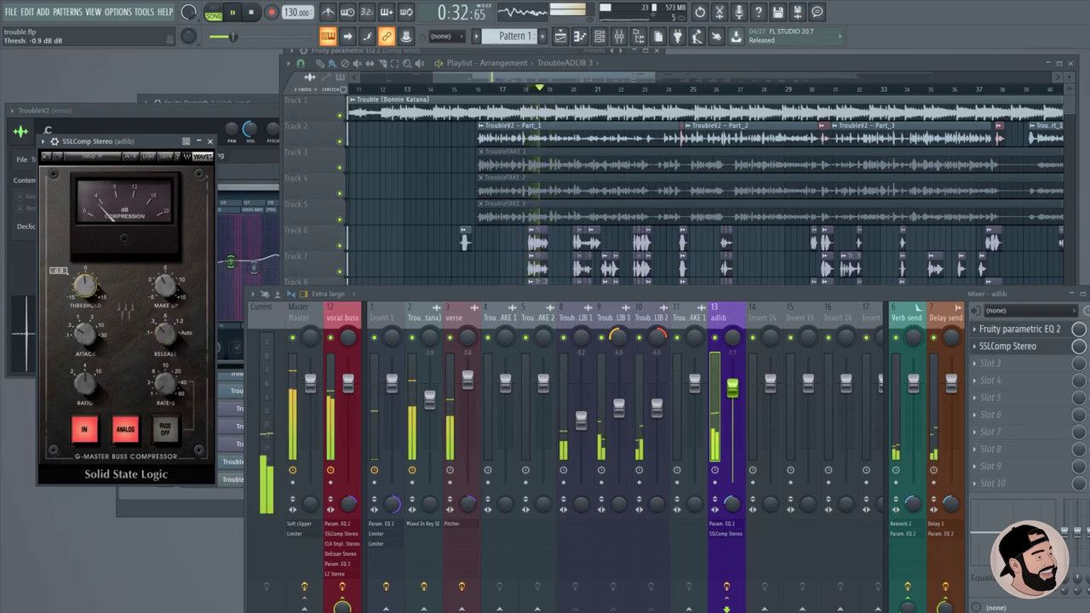
pyautogui.moveTo(103, 293); pyautogui.dragTo(98, 290)
pyautogui.press('space')
pyautogui.press('space')
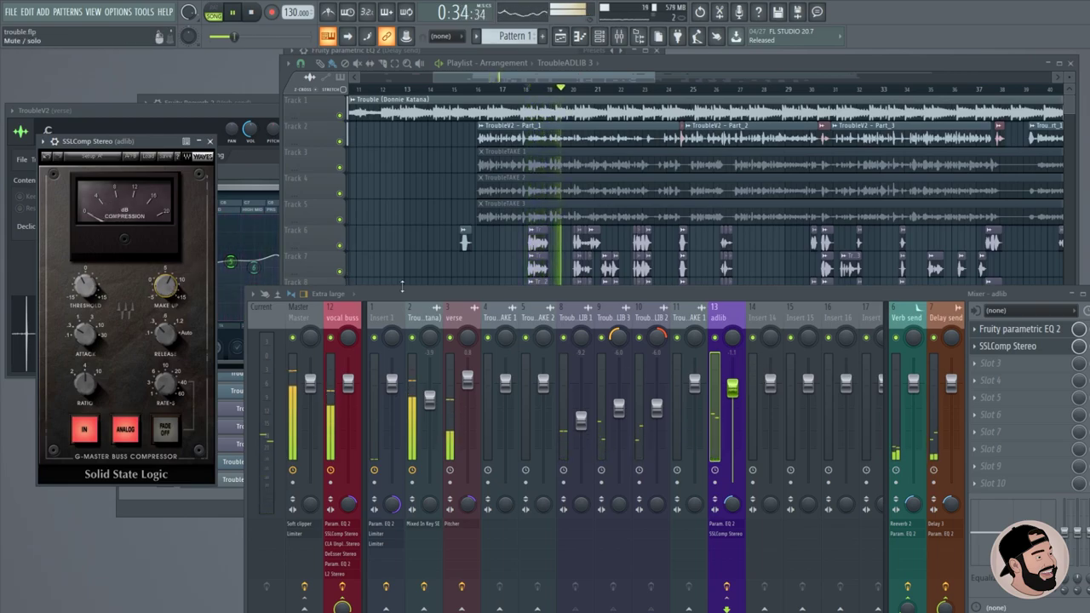
pyautogui.click(210, 142)
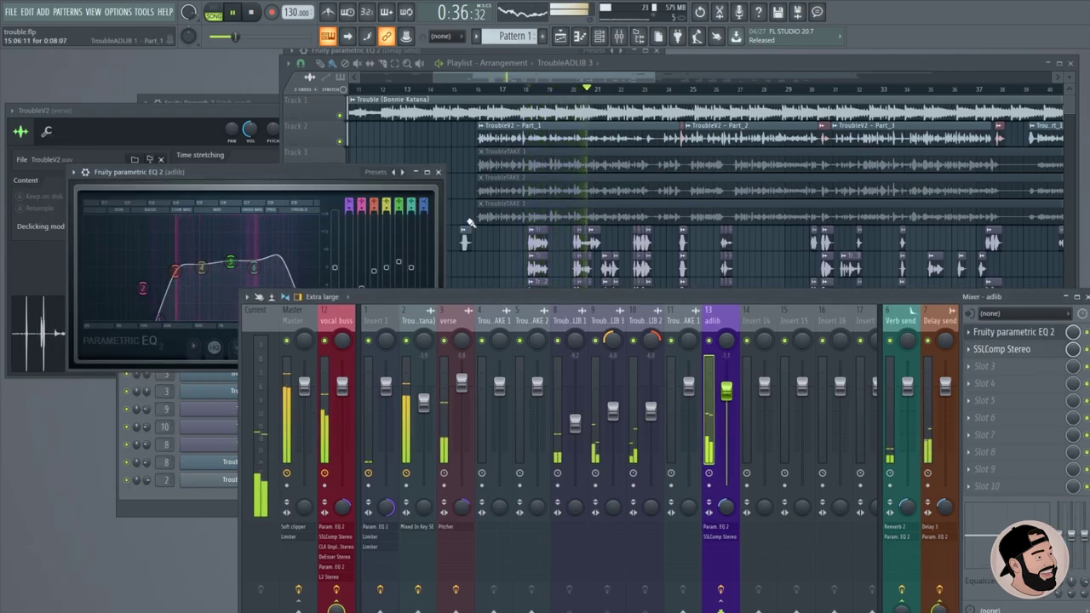
pyautogui.click(442, 171)
# Make the TroubleADLIB 3 clip just after bar 31 a unique sample.
pyautogui.moveTo(588, 297); pyautogui.dragTo(566, 392)
pyautogui.moveTo(714, 393); pyautogui.dragTo(715, 385)
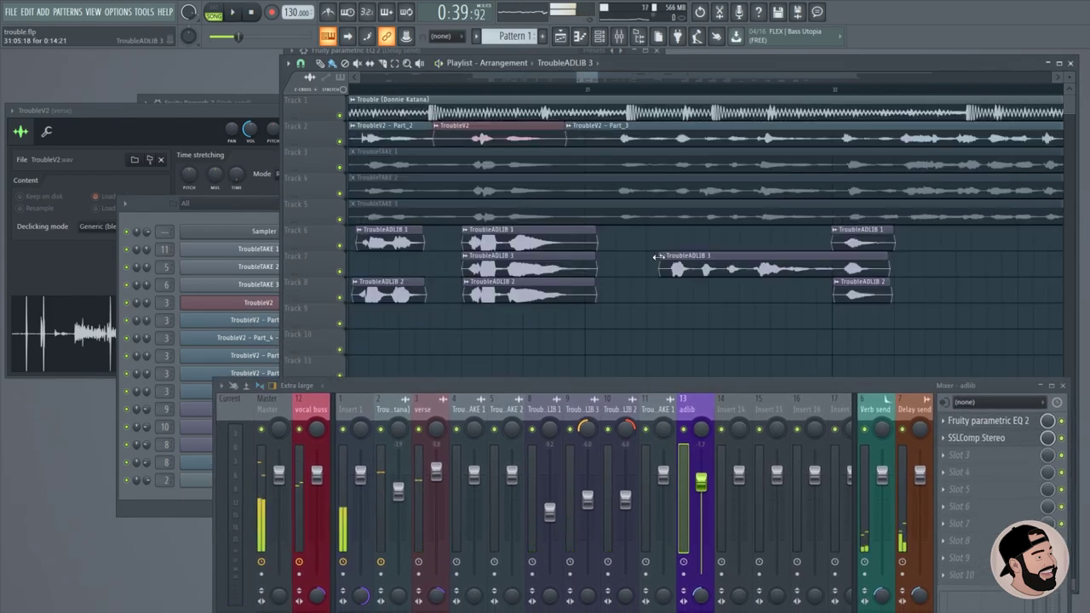
pyautogui.click(662, 256)
pyautogui.click(765, 277)
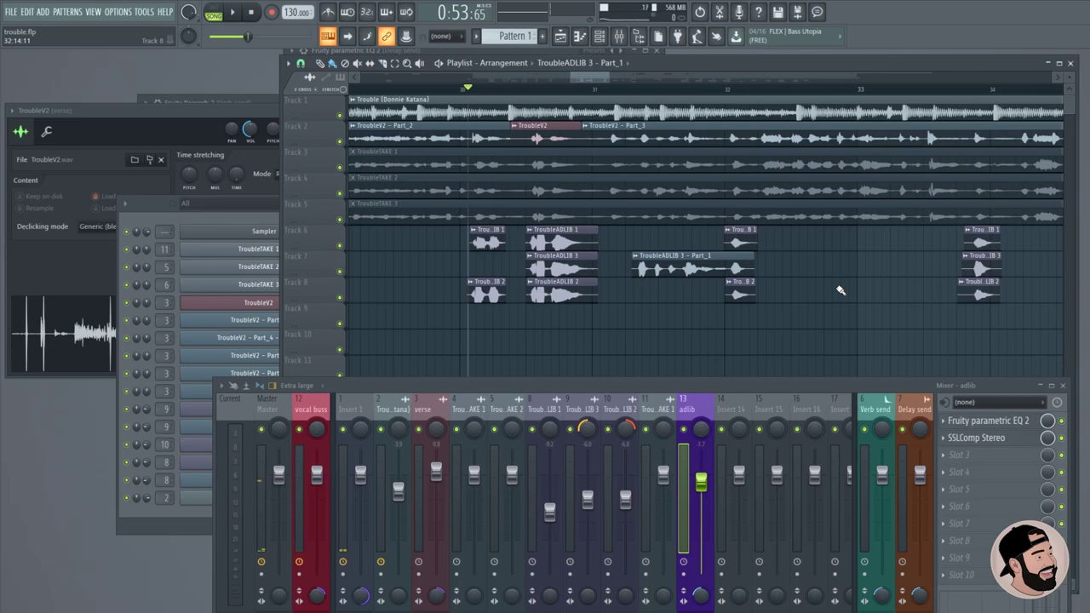
# Play the section from bar 30 and trim the start of the stacked ad-lib clips just before bar 34.
pyautogui.press('space')
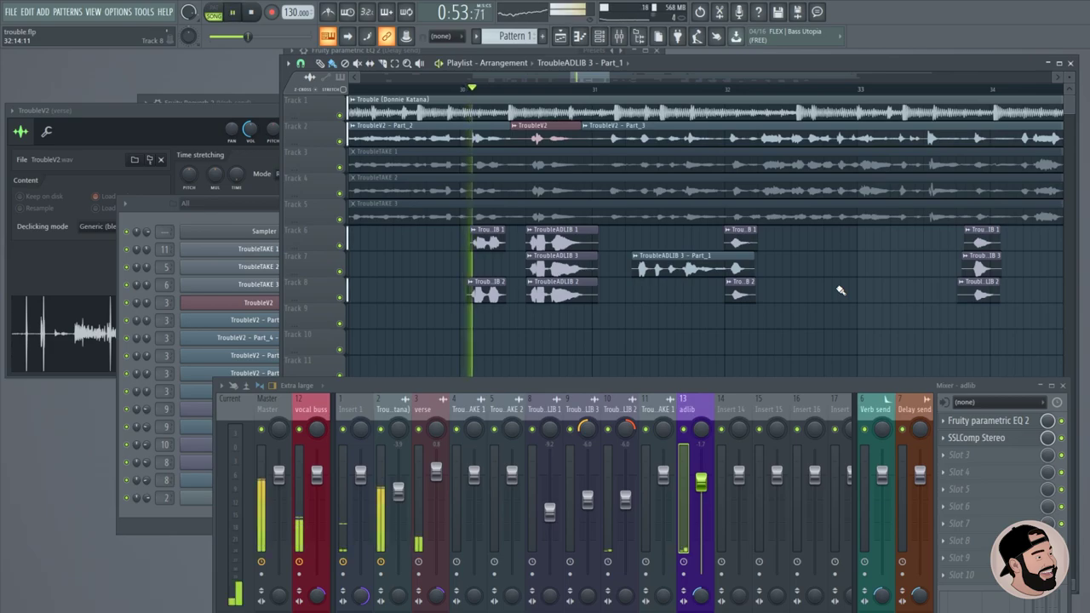
pyautogui.press('space')
pyautogui.press('space')
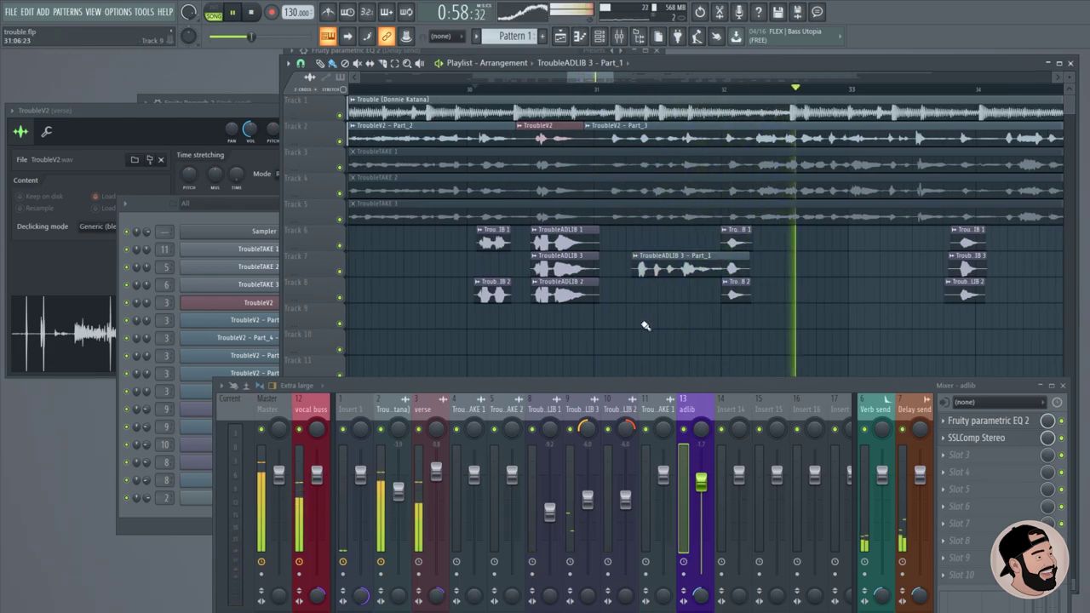
pyautogui.scroll(3, 583, 324)
pyautogui.moveTo(493, 304); pyautogui.dragTo(516, 269)
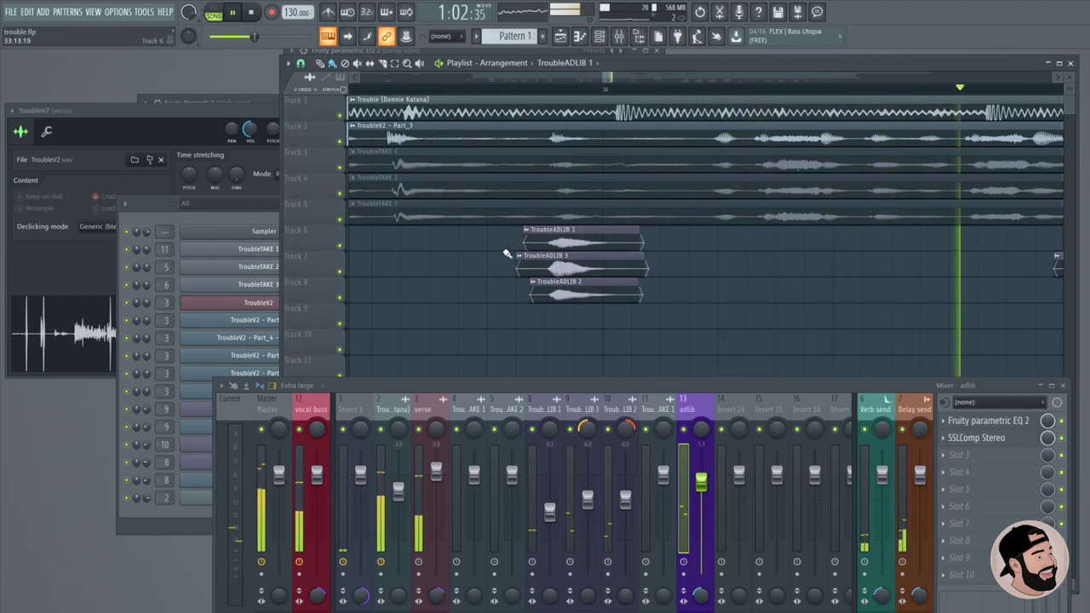
# Examine and listen to the ad-lib clips around bars 37 and 38 against the lead vocal.
pyautogui.scroll(-5, 528, 247)
pyautogui.scroll(-2, 548, 254)
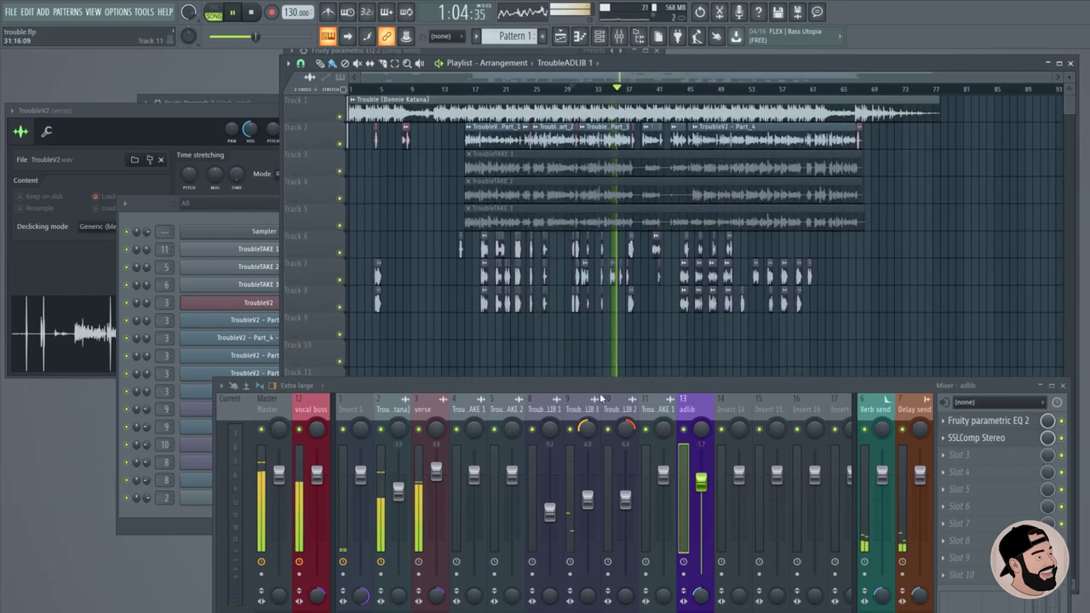
pyautogui.moveTo(622, 397); pyautogui.dragTo(622, 459)
pyautogui.scroll(6, 674, 321)
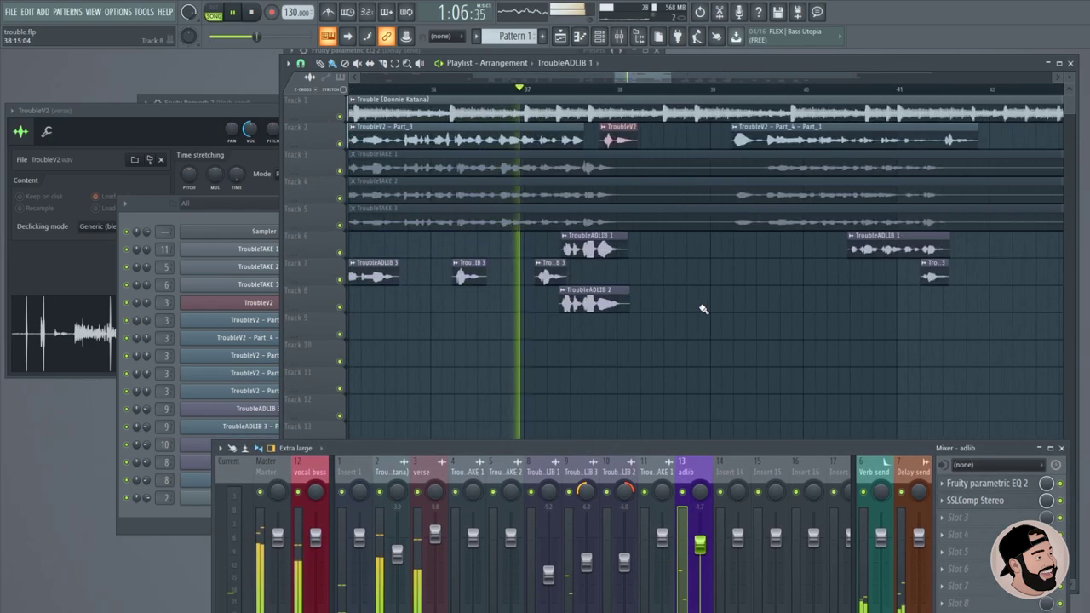
pyautogui.scroll(4, 596, 328)
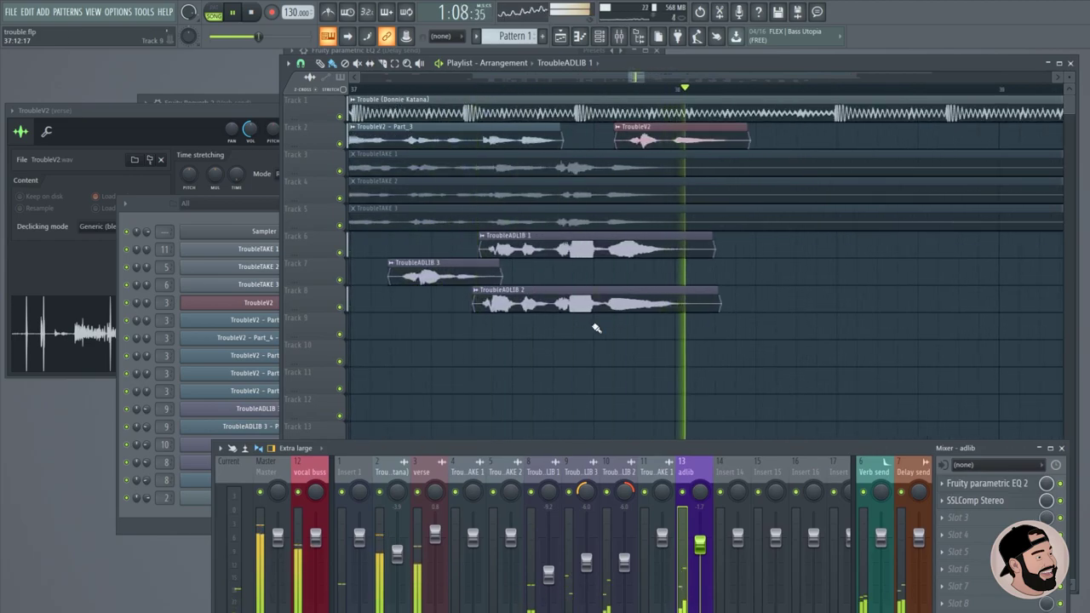
pyautogui.scroll(-2, 591, 324)
pyautogui.press('space')
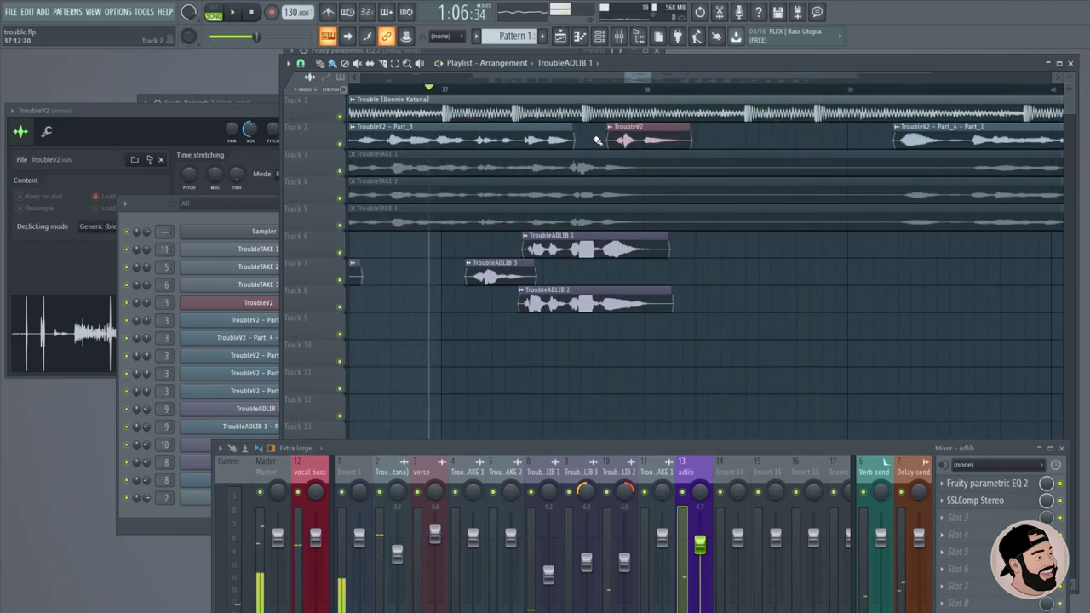
pyautogui.scroll(-5, 622, 138)
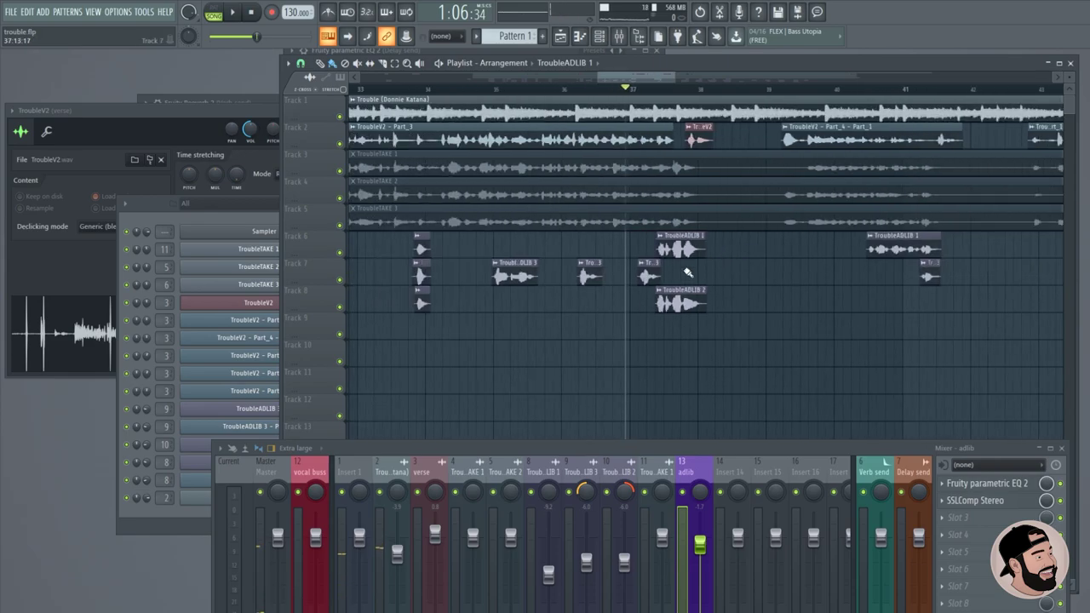
# Place copies of the four-part TroubleADLIB 1, 3 and 2 clips on tracks 9 to 11, beneath the ad-libs before bar 38.
pyautogui.scroll(3, 453, 317)
pyautogui.moveTo(445, 333); pyautogui.dragTo(990, 329)
pyautogui.scroll(4, 813, 318)
pyautogui.moveTo(750, 333); pyautogui.dragTo(760, 330)
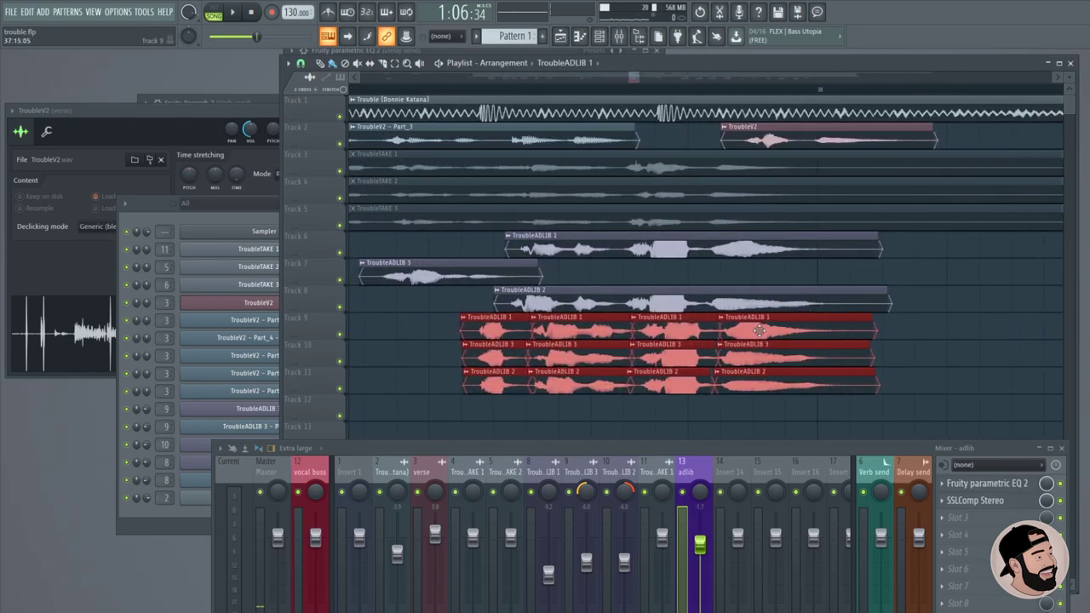
pyautogui.scroll(-2, 542, 270)
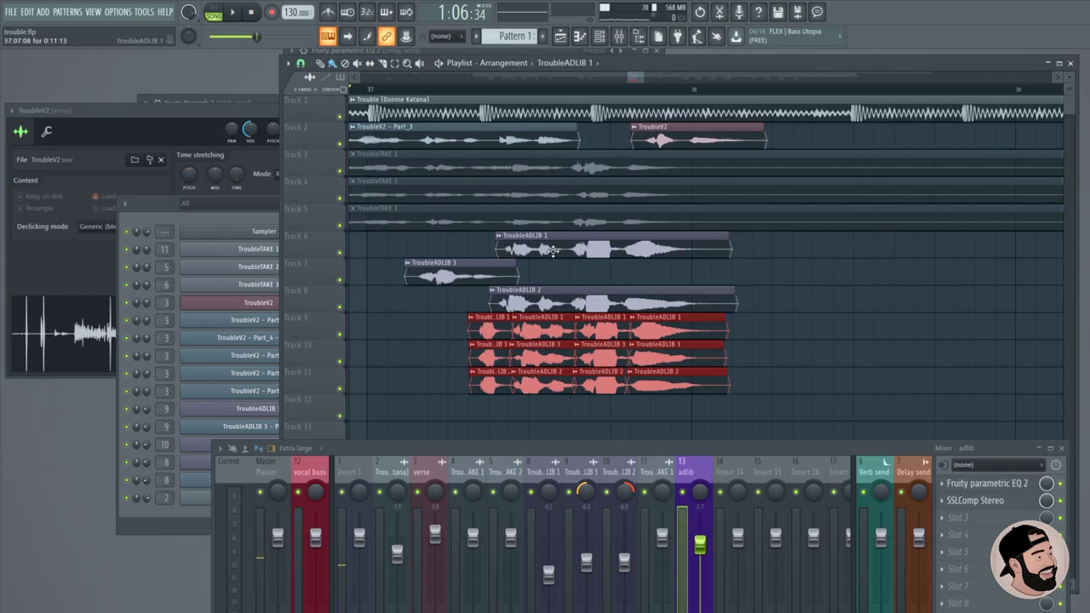
pyautogui.scroll(2, 473, 328)
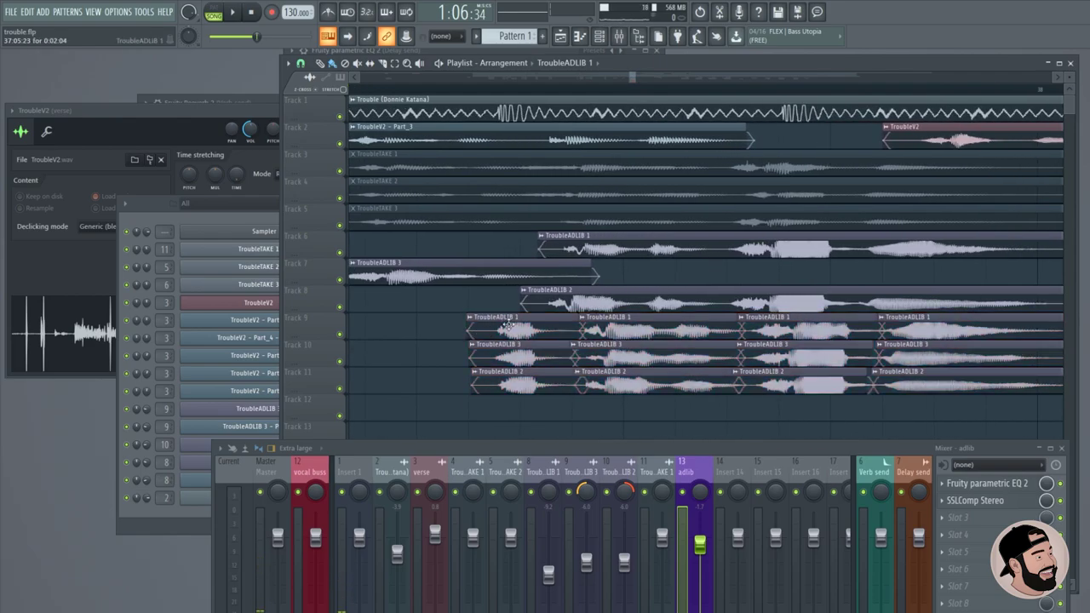
# Delete the first part of the ad-lib copies on tracks 9 to 11 and mute the original TroubleADLIB 1 and 2 clips on tracks 6 and 8.
pyautogui.rightClick(508, 326)
pyautogui.scroll(-2, 554, 256)
pyautogui.rightClick(594, 302)
pyautogui.hotkey('ctrl', 'z')
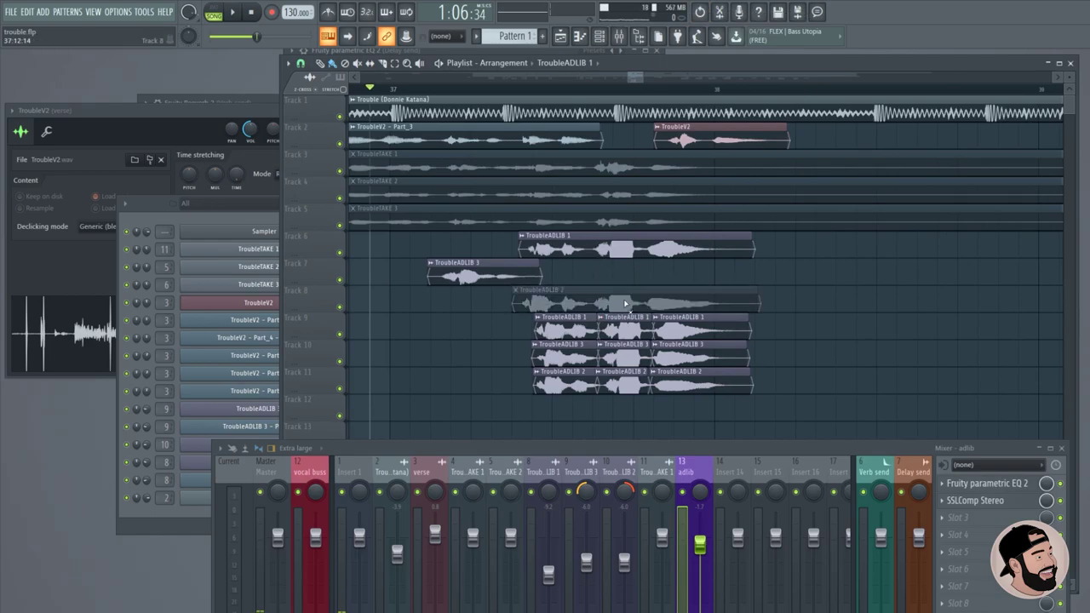
pyautogui.click(633, 256)
pyautogui.scroll(-2, 732, 274)
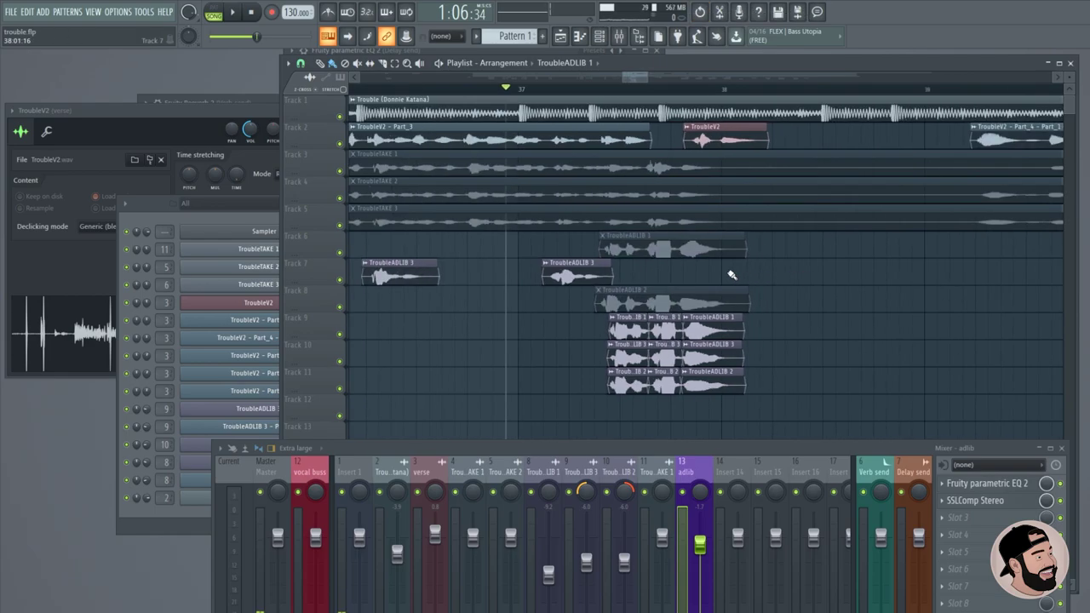
pyautogui.scroll(-1, 730, 272)
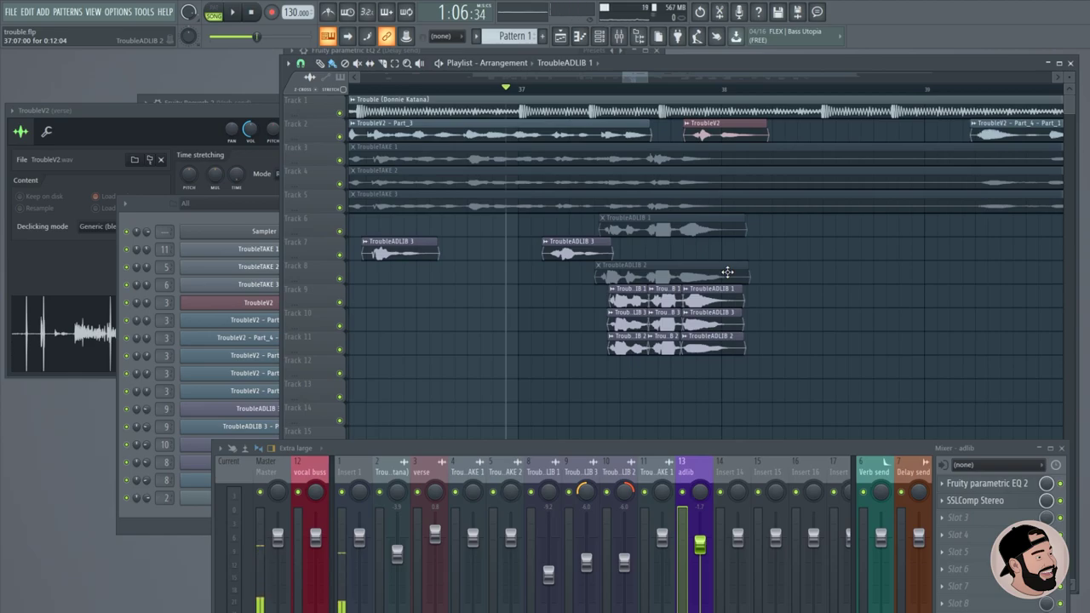
# Give the short TroubleV2 clip at bar 38 its own mixer track with the verse's Pitcher, routed to vocal buss, Verb send and Delay send.
pyautogui.click(429, 87)
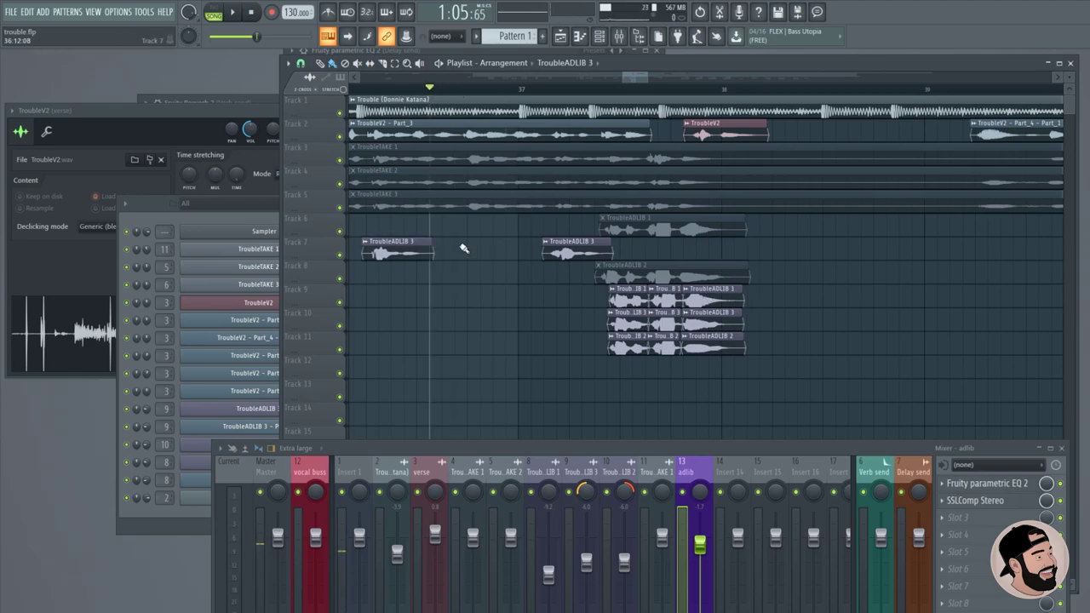
pyautogui.scroll(-2, 464, 247)
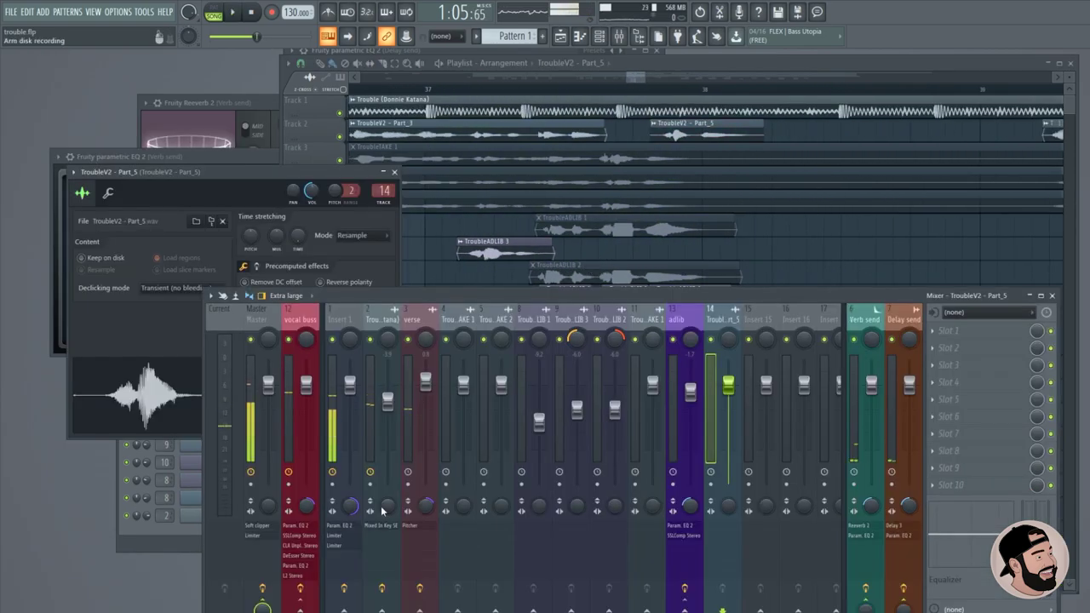
pyautogui.rightClick(298, 607)
pyautogui.click(412, 319)
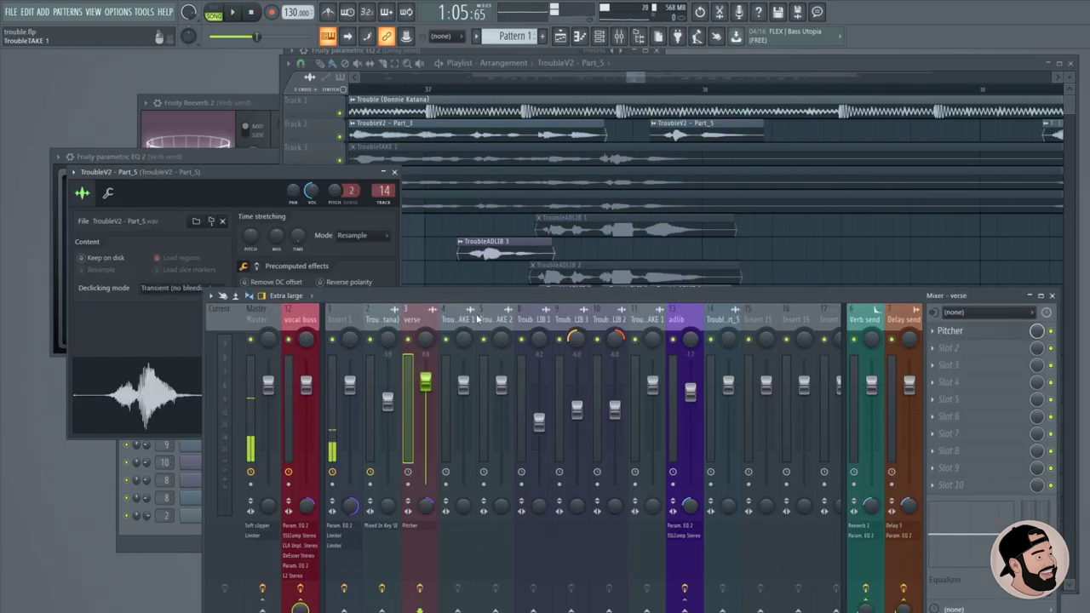
pyautogui.click(935, 336)
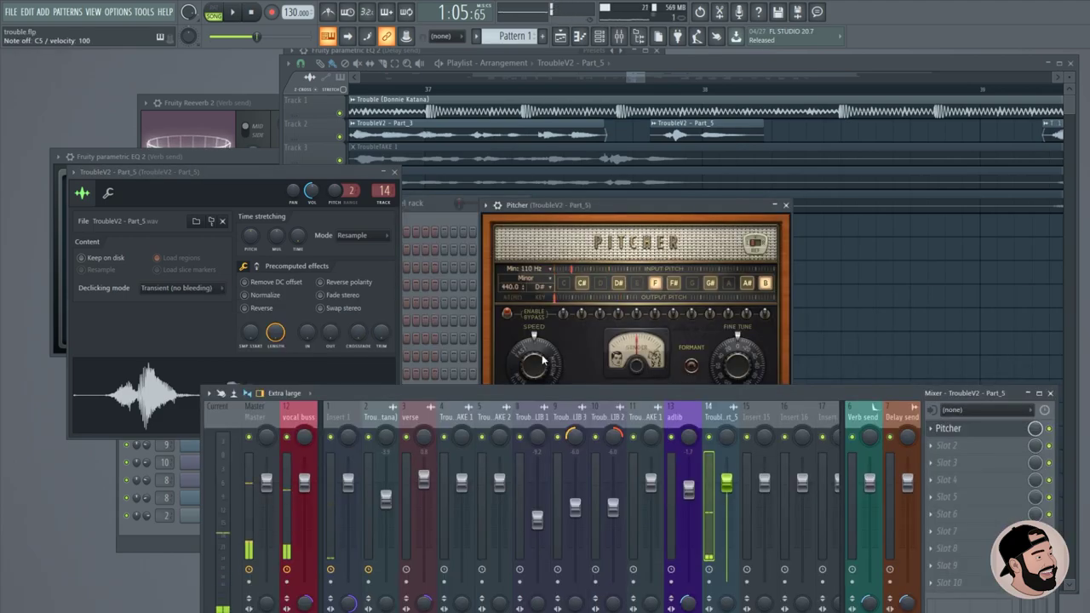
pyautogui.moveTo(713, 400); pyautogui.dragTo(709, 211)
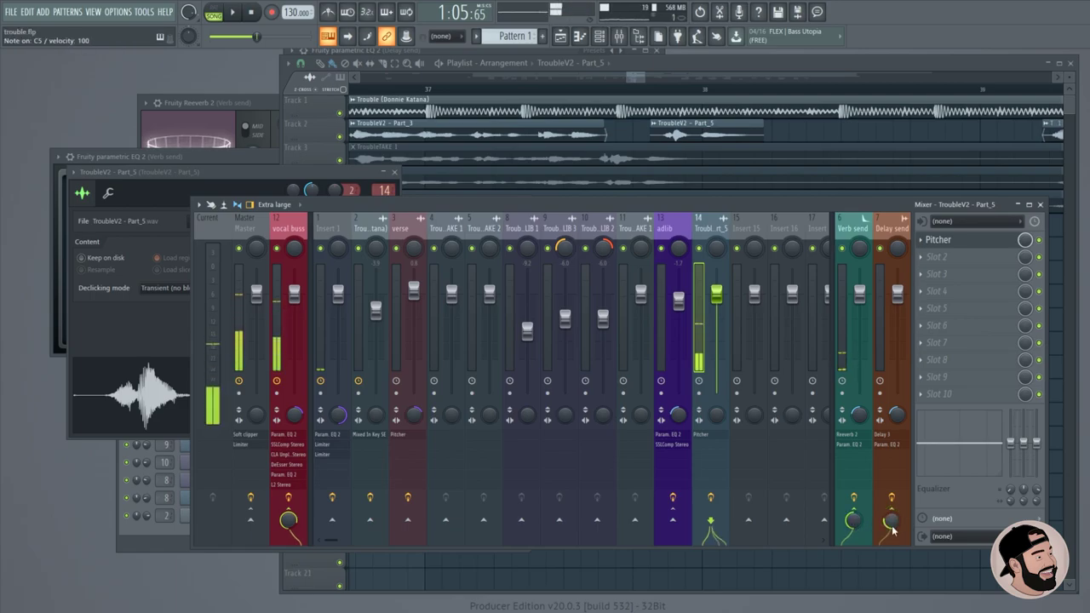
pyautogui.moveTo(809, 204); pyautogui.dragTo(796, 344)
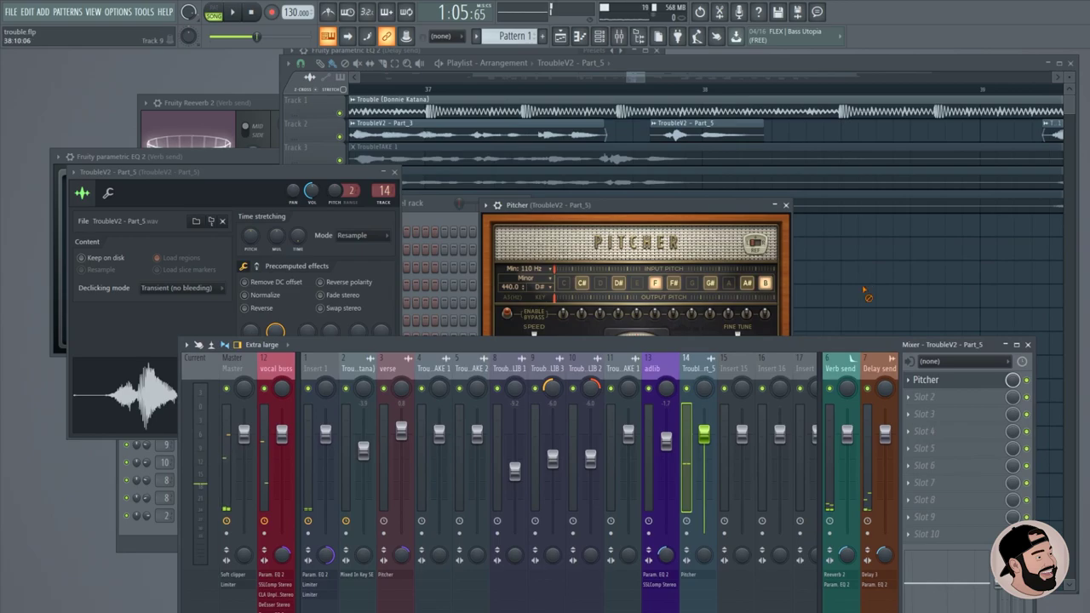
# Play the section around bars 37 and 38 and lower the volume of the TroubleV2 - Part_5 mixer track.
pyautogui.click(588, 115)
pyautogui.press('space')
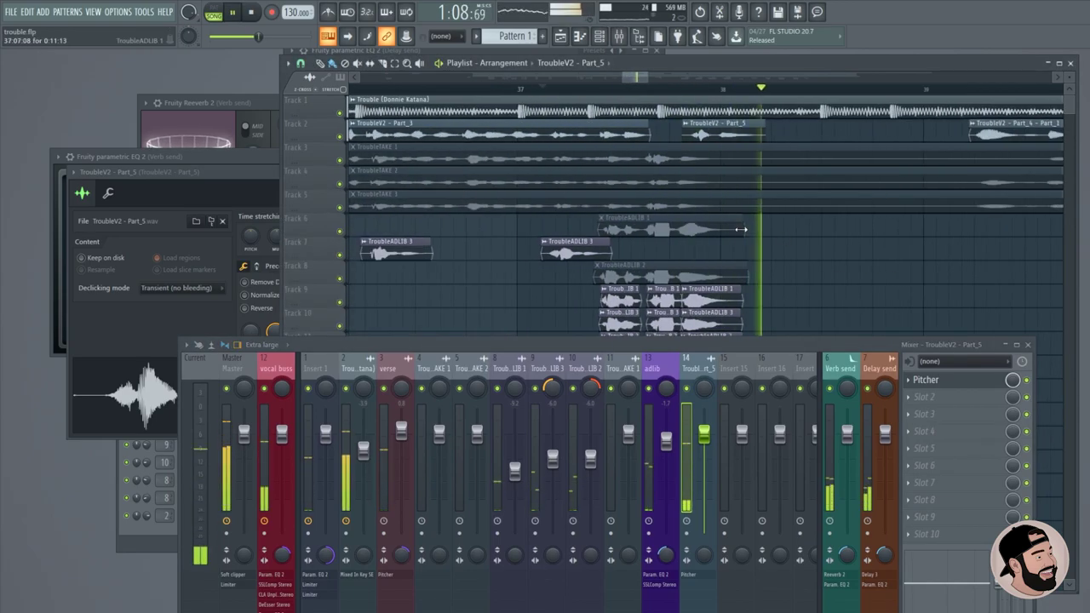
pyautogui.press('space')
pyautogui.press('space')
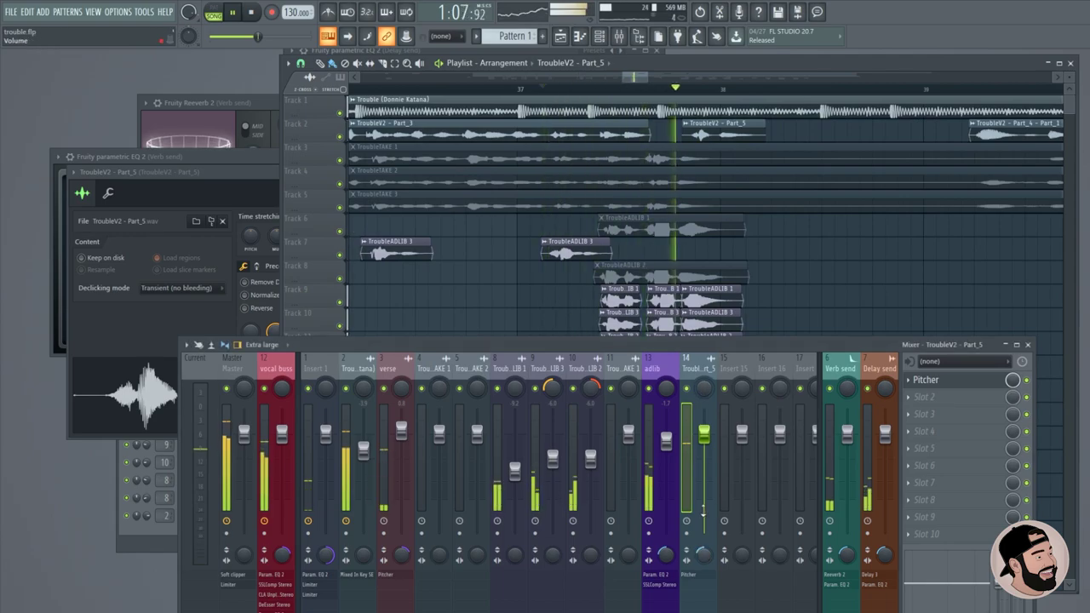
pyautogui.press('space')
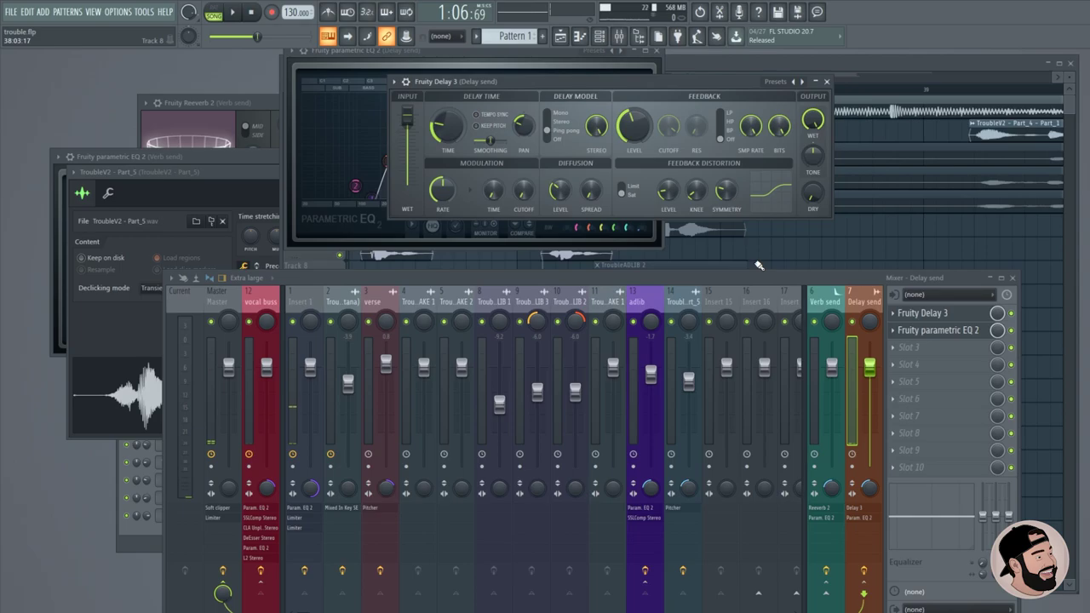
# Audition the TroubleV2 - Part_5 vocal and adjust Fruity Delay 3 on the Delay send: time about 416 ms and a new feedback level.
pyautogui.press('z')
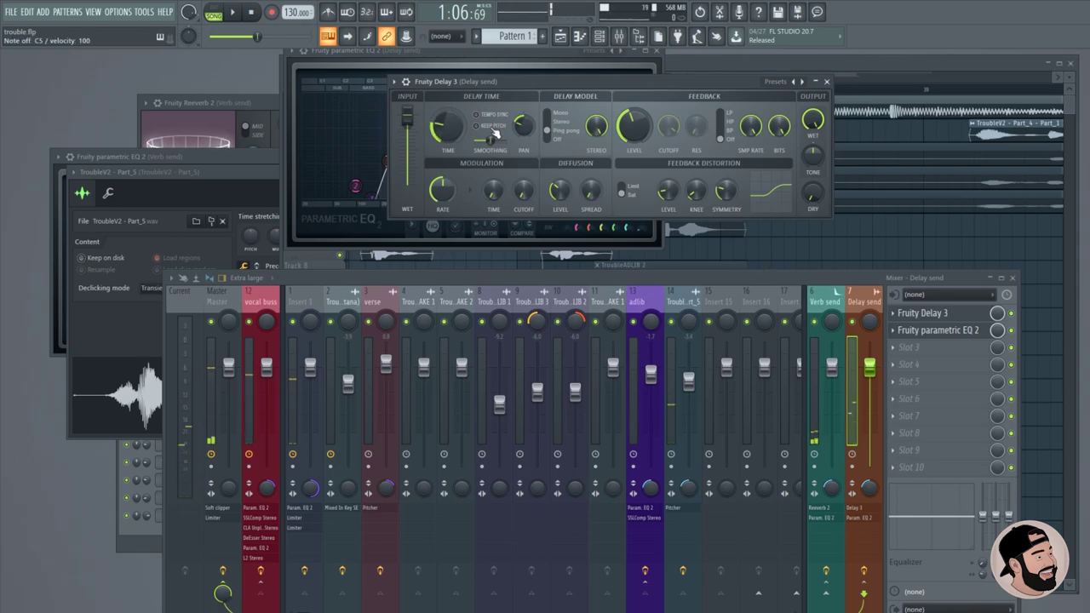
pyautogui.press('z')
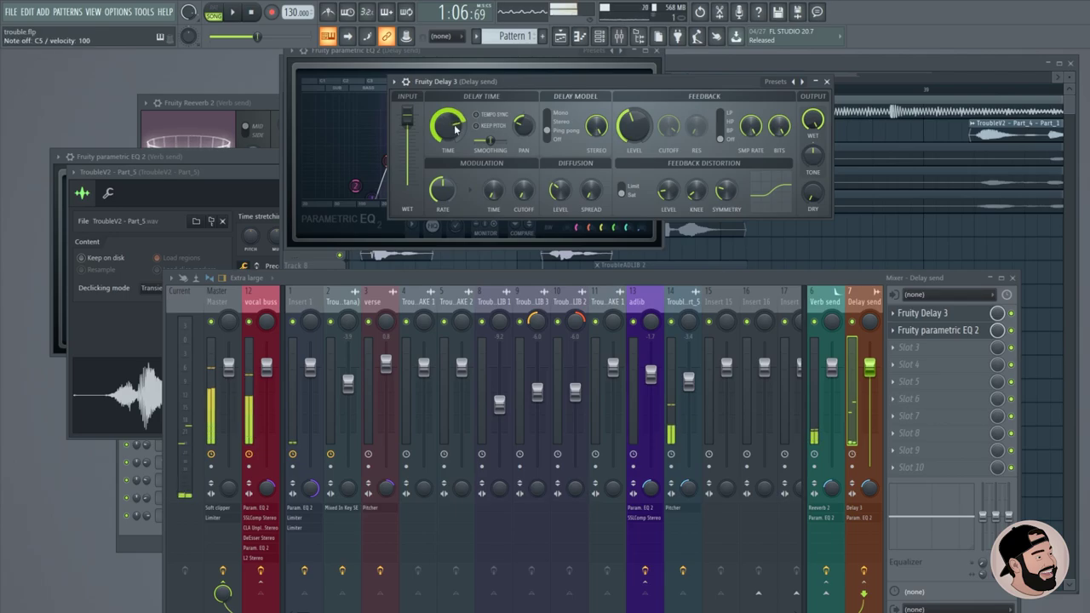
pyautogui.click(935, 315)
pyautogui.click(935, 315)
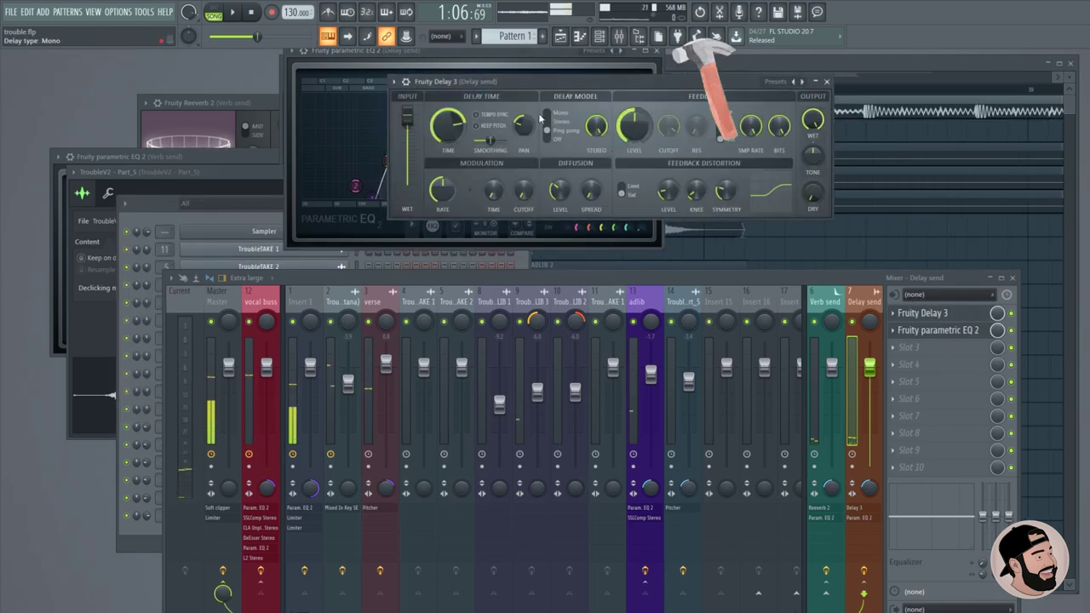
pyautogui.moveTo(706, 77); pyautogui.dragTo(741, 104)
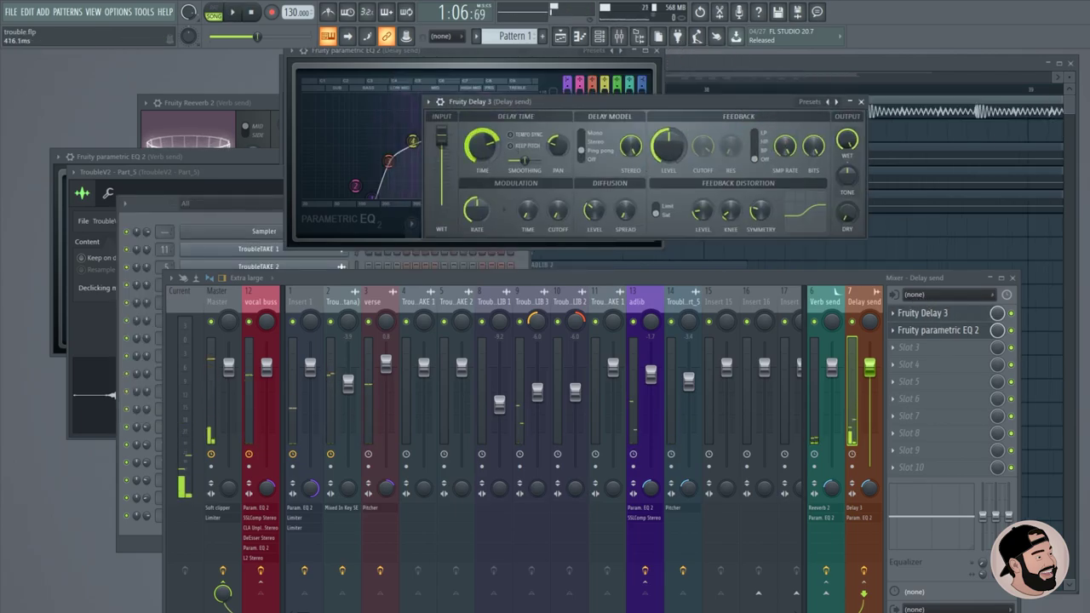
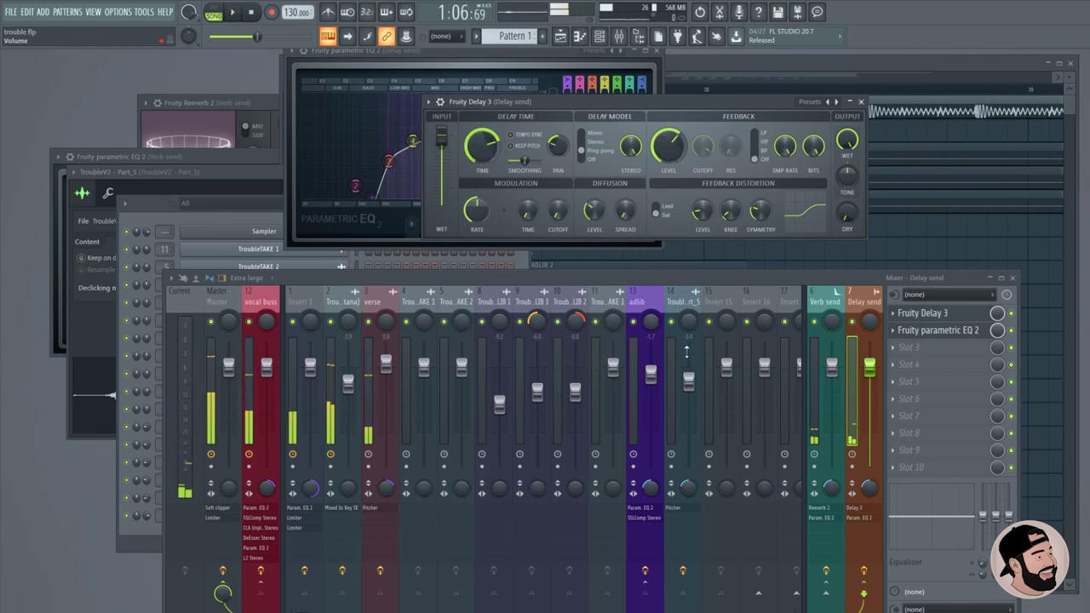
# Lower the TroubleV2 - Part_5 mixer track slightly further while playing the section, and return to the playlist.
pyautogui.moveTo(688, 380); pyautogui.dragTo(688, 386)
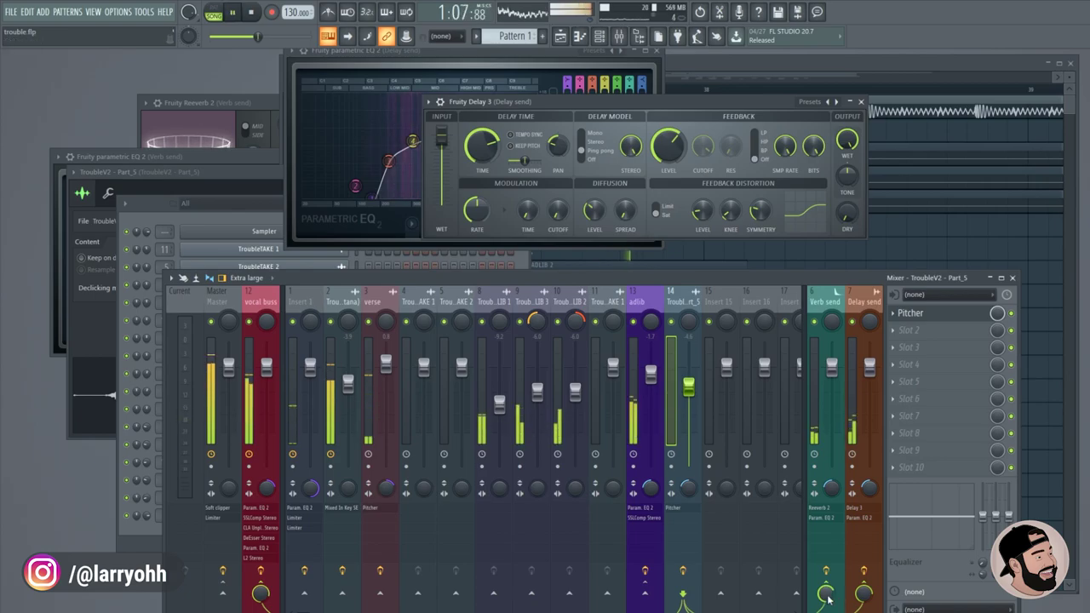
pyautogui.click(716, 243)
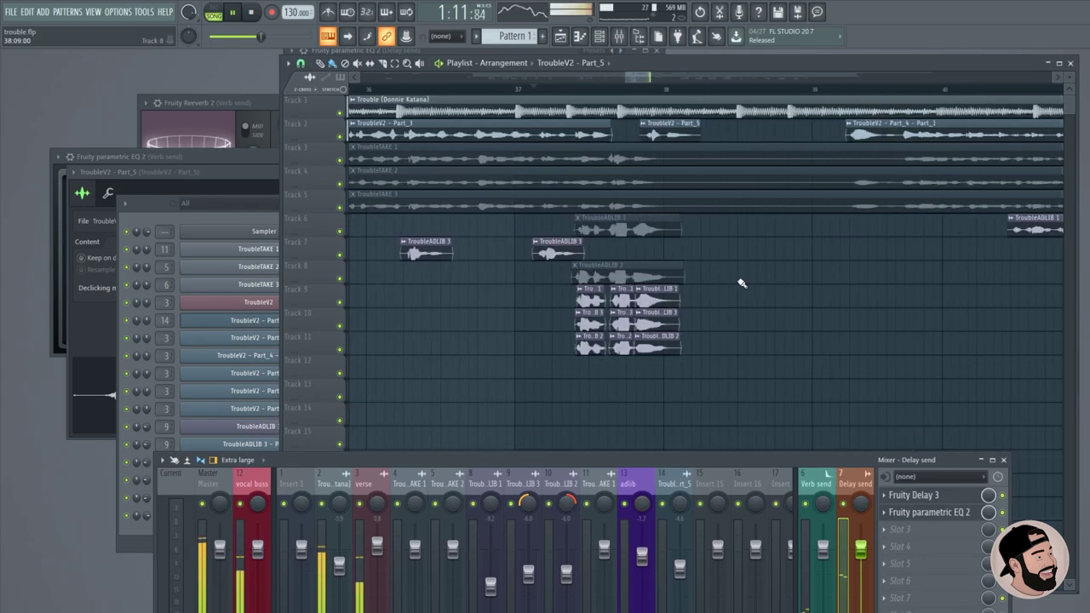
pyautogui.scroll(2, 741, 284)
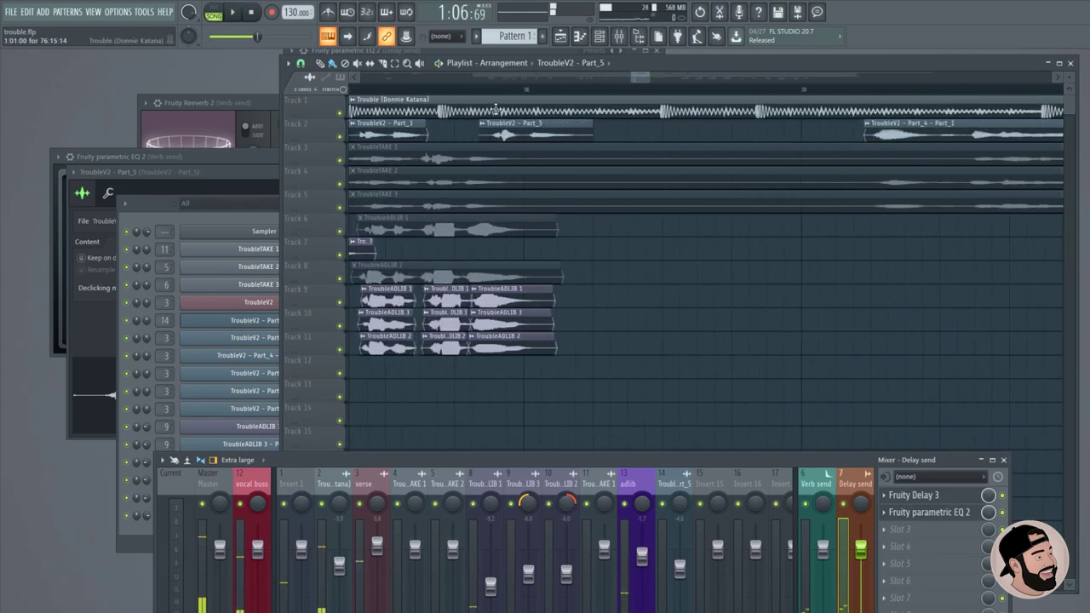
pyautogui.moveTo(507, 134); pyautogui.dragTo(666, 133)
pyautogui.rightClick(672, 132)
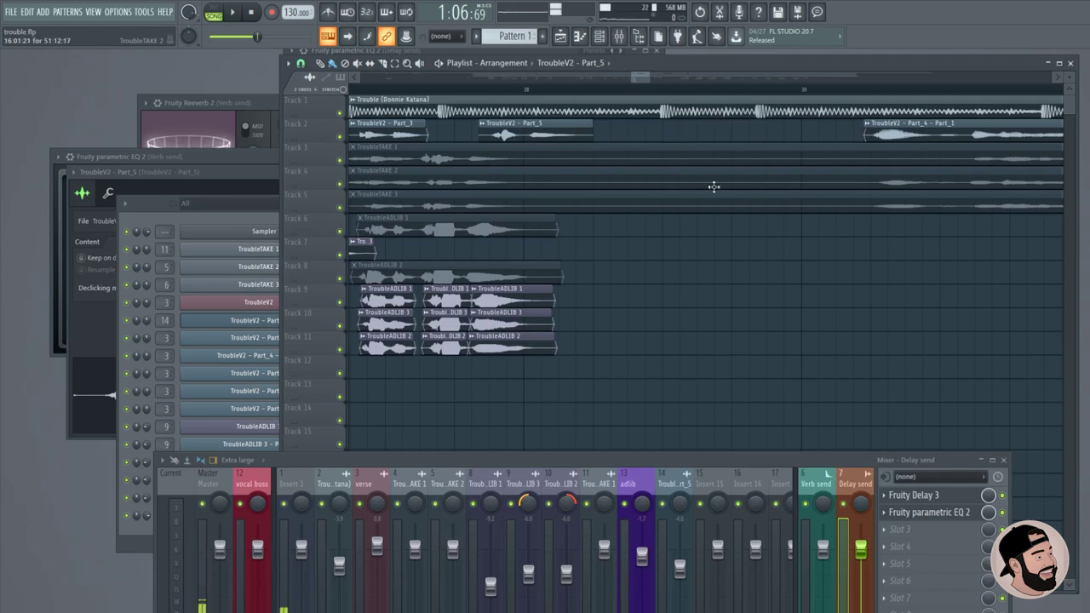
# Play and examine the lead vocal and ad-lib clips between bars 36 and 41.
pyautogui.scroll(-3, 706, 219)
pyautogui.press('space')
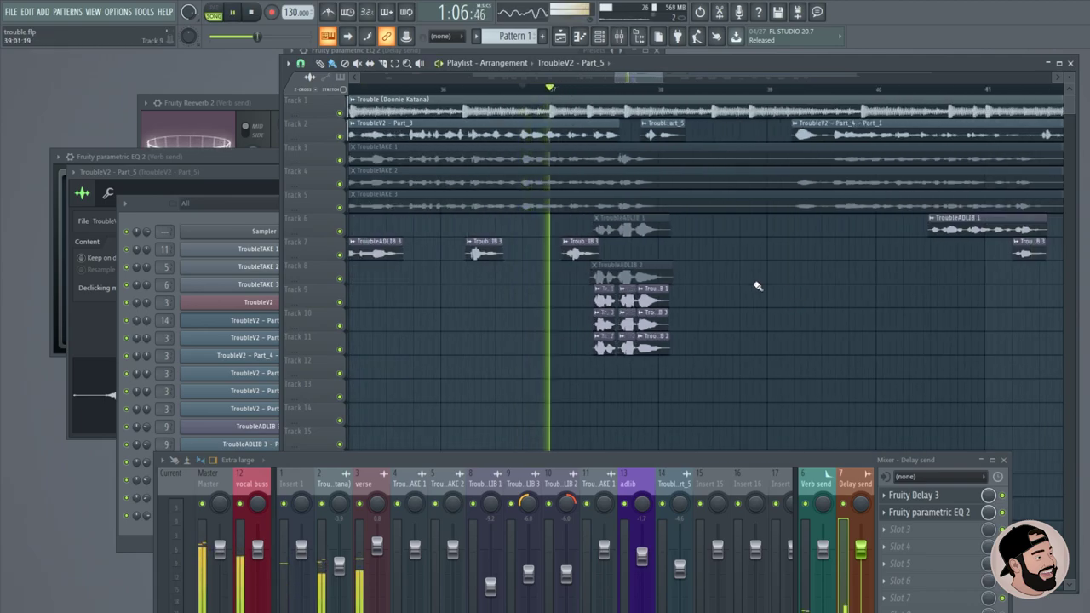
pyautogui.scroll(4, 494, 275)
pyautogui.scroll(-4, 491, 222)
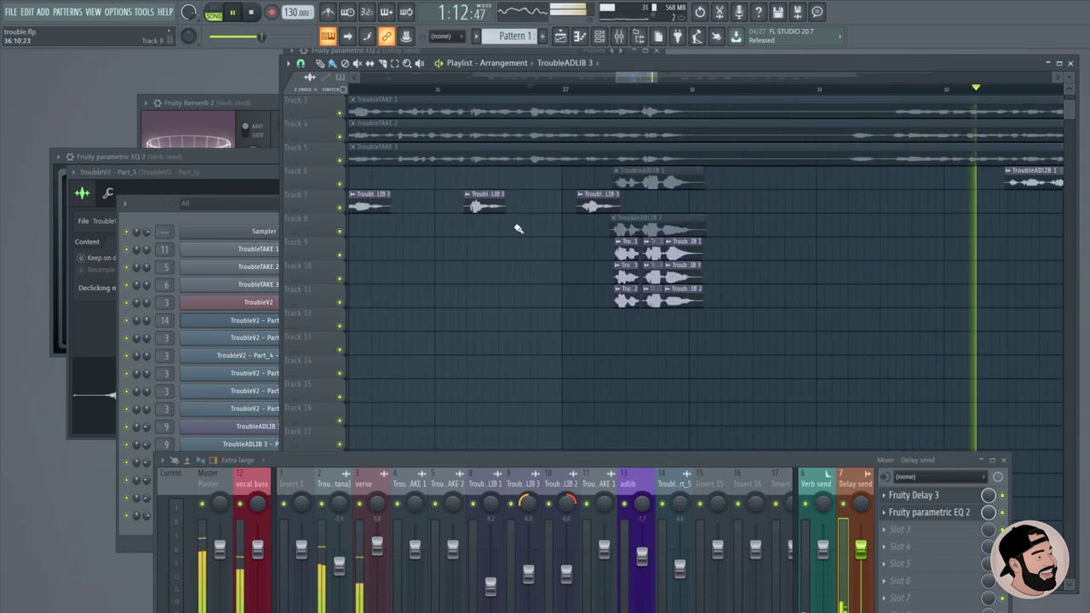
pyautogui.press('space')
pyautogui.scroll(4, 586, 267)
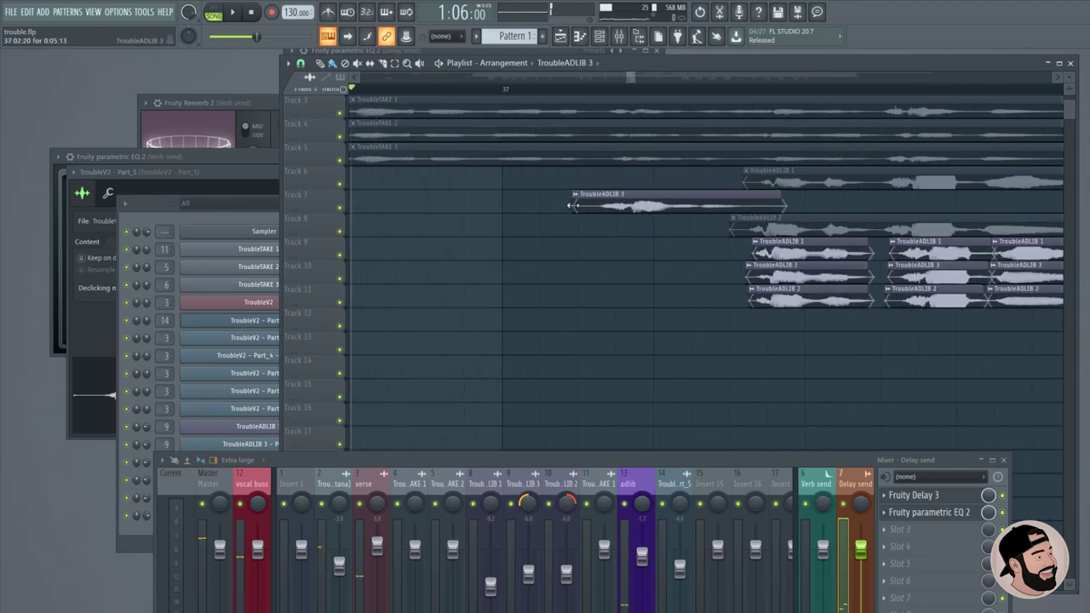
pyautogui.scroll(-5, 588, 243)
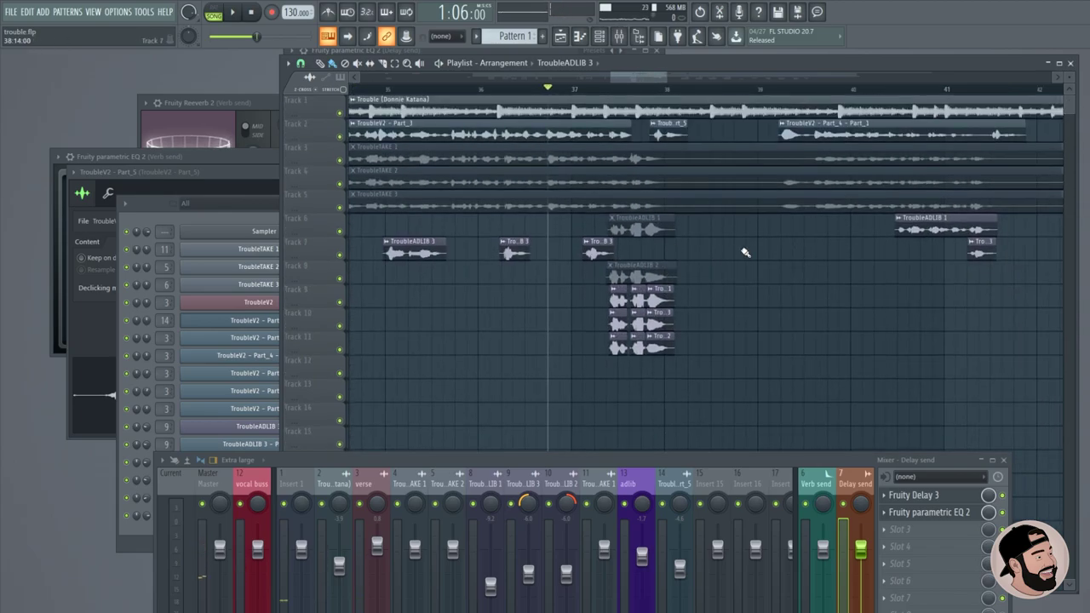
pyautogui.scroll(-3, 742, 251)
# Copy the TroubleV2 - Part_5 clip on track 2 directly behind the original, just after bar 38, checking its timing during playback.
pyautogui.scroll(4, 675, 211)
pyautogui.scroll(3, 676, 211)
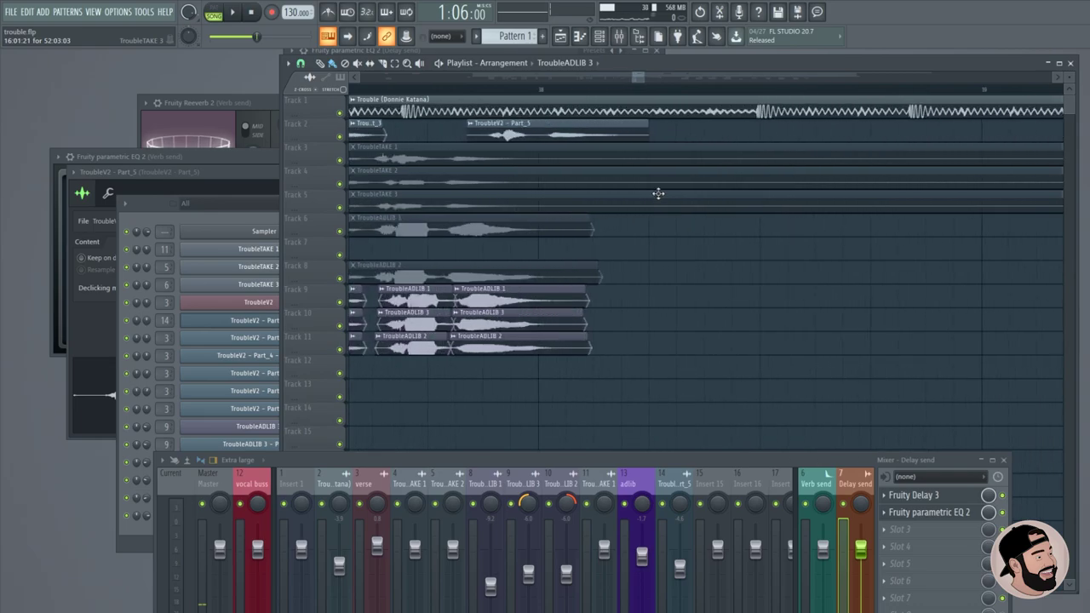
pyautogui.moveTo(553, 134); pyautogui.dragTo(724, 136)
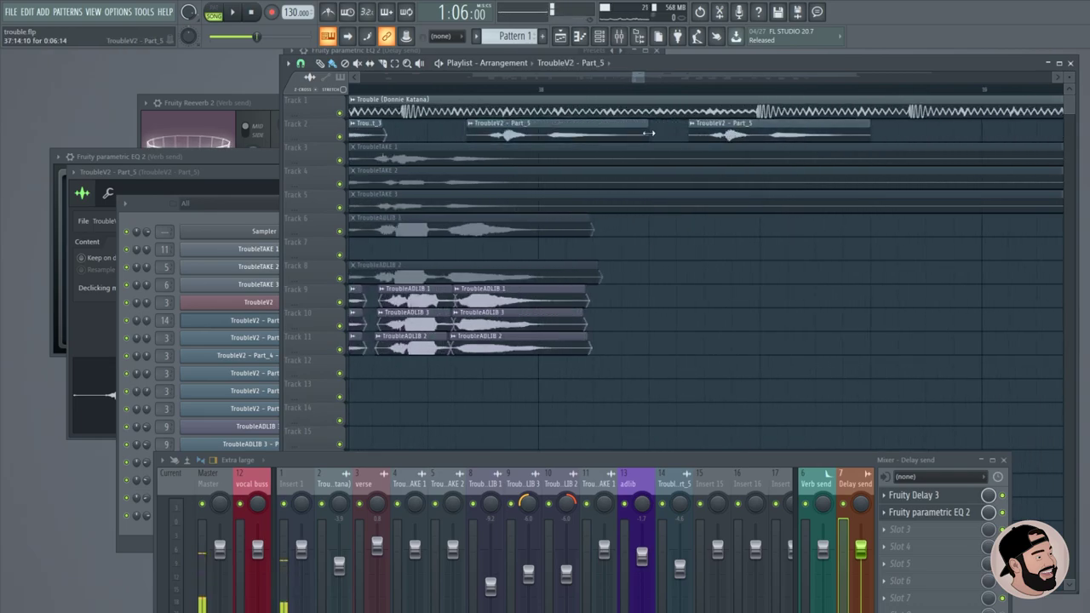
pyautogui.scroll(-2, 551, 124)
pyautogui.scroll(4, 637, 137)
pyautogui.press('space')
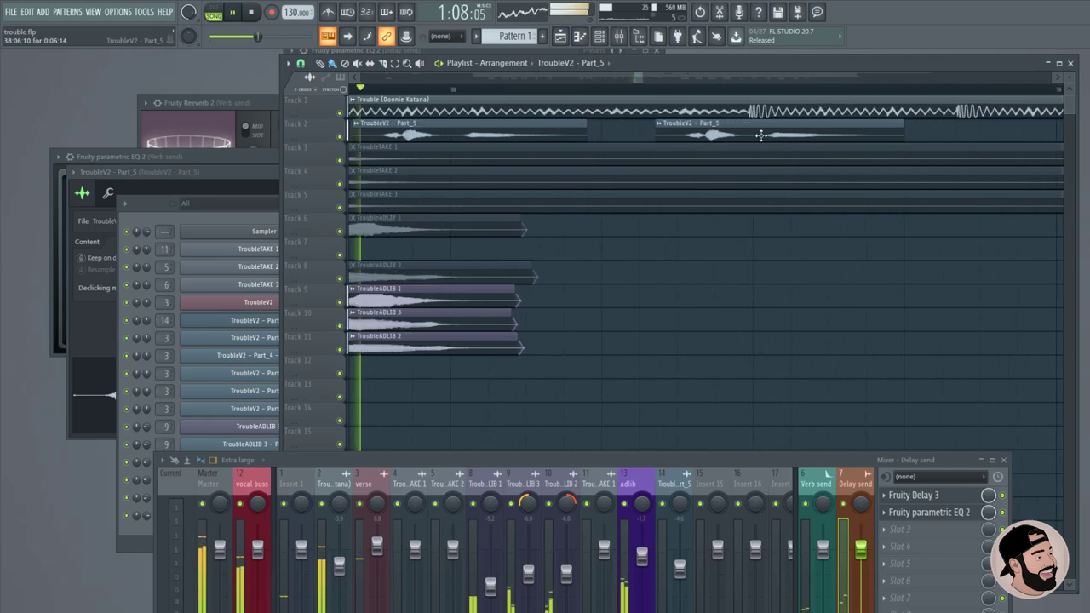
pyautogui.moveTo(761, 135); pyautogui.dragTo(612, 134)
pyautogui.press('space')
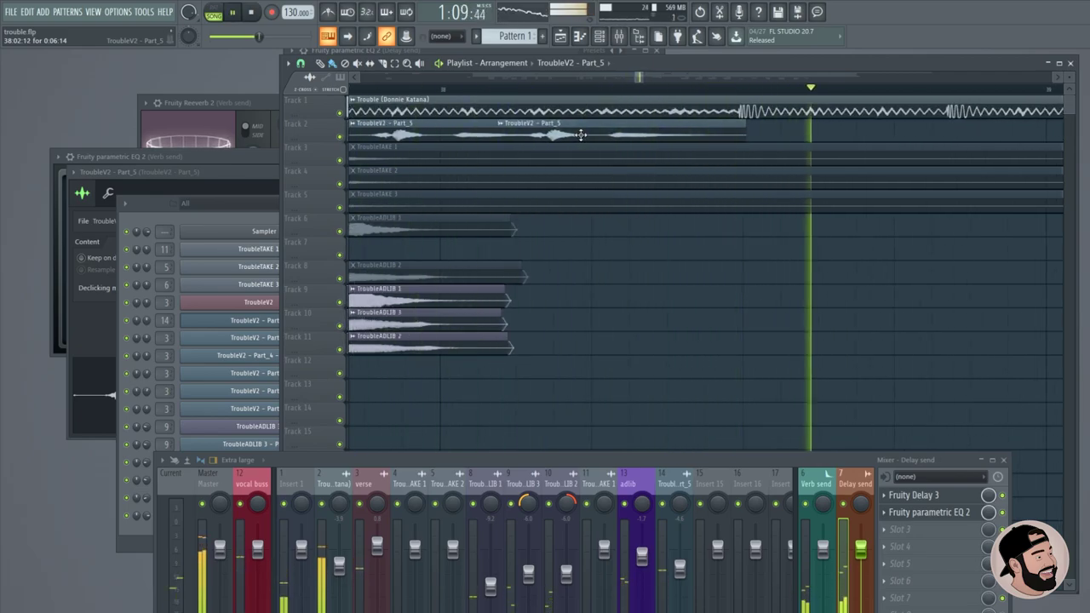
pyautogui.moveTo(761, 129); pyautogui.dragTo(715, 132)
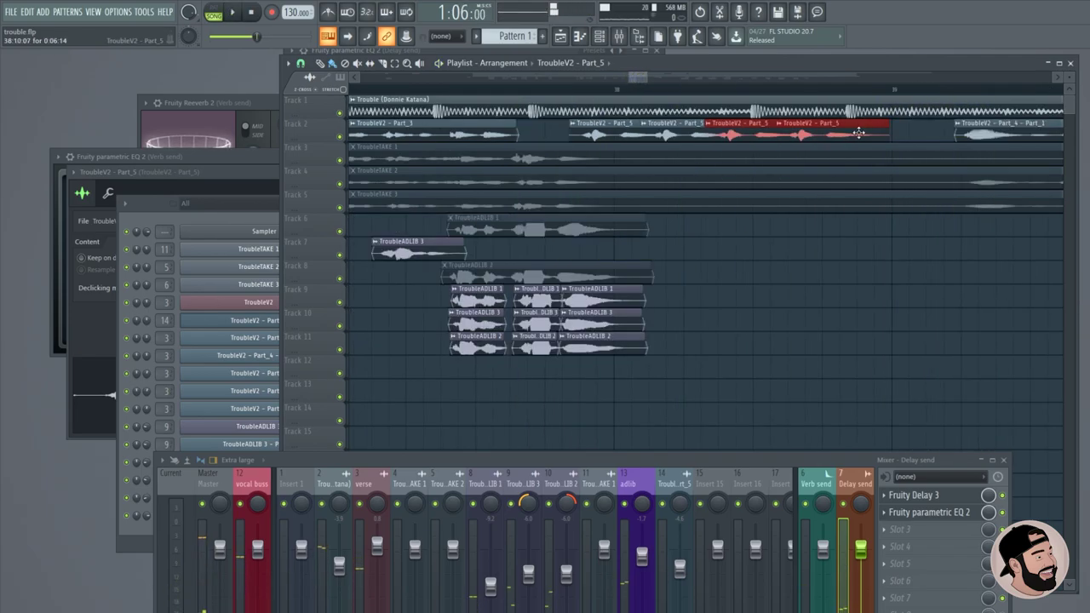
pyautogui.rightClick(859, 132)
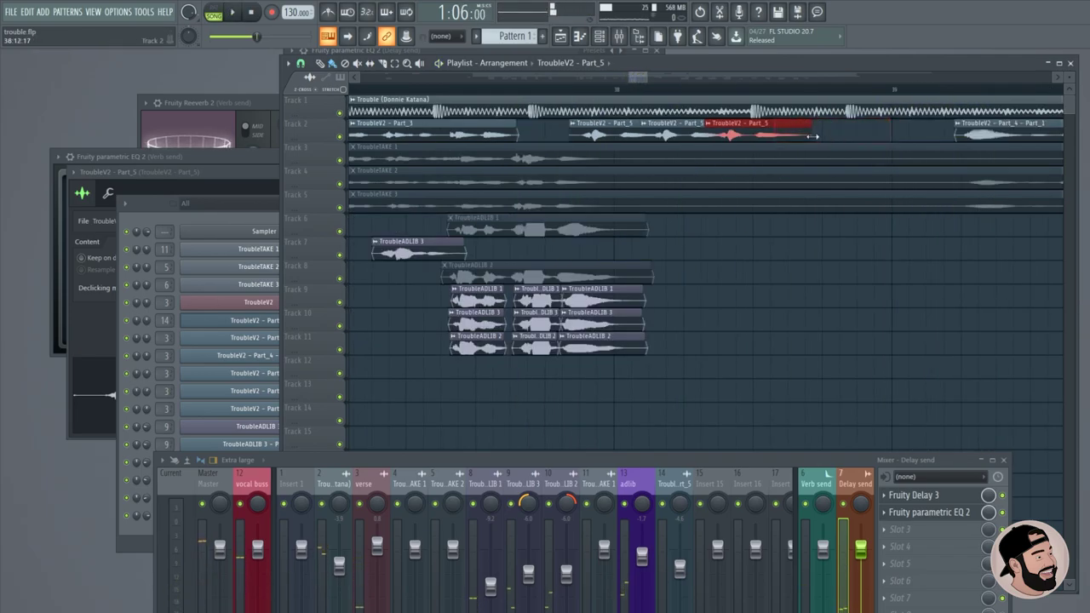
pyautogui.rightClick(716, 132)
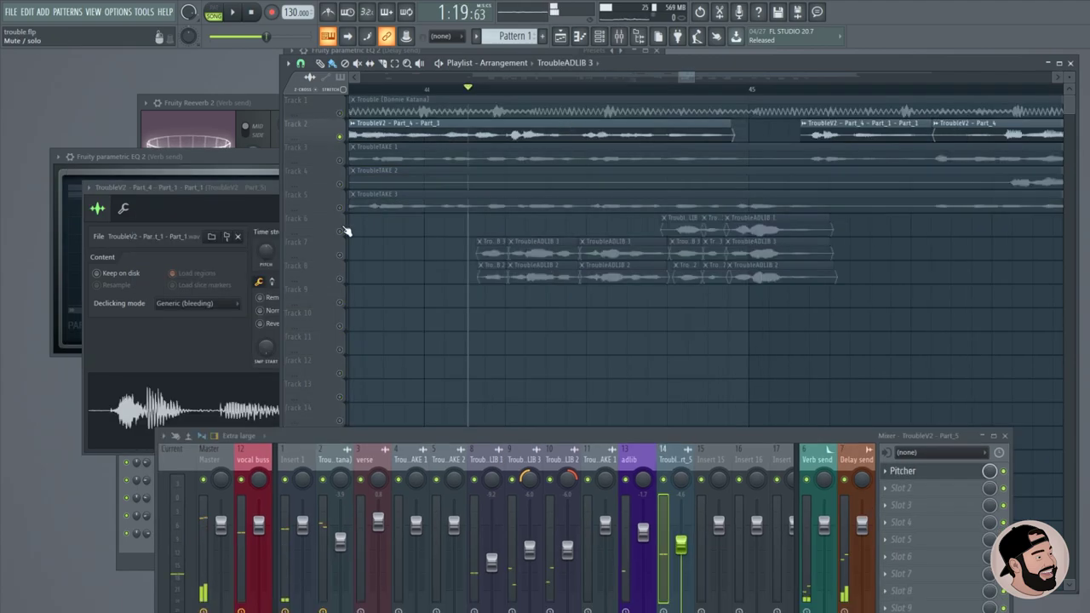
# Compare the passage from bar 44 with ad-lib tracks 6 to 8 enabled against Track 2 soloed.
pyautogui.click(340, 231)
pyautogui.click(340, 255)
pyautogui.click(340, 279)
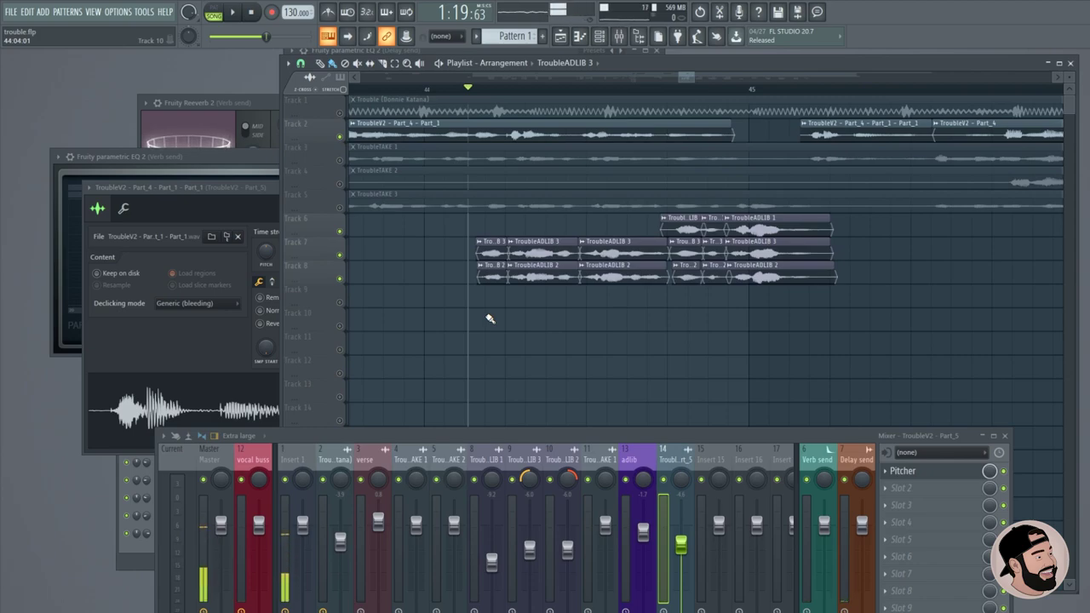
pyautogui.press('space')
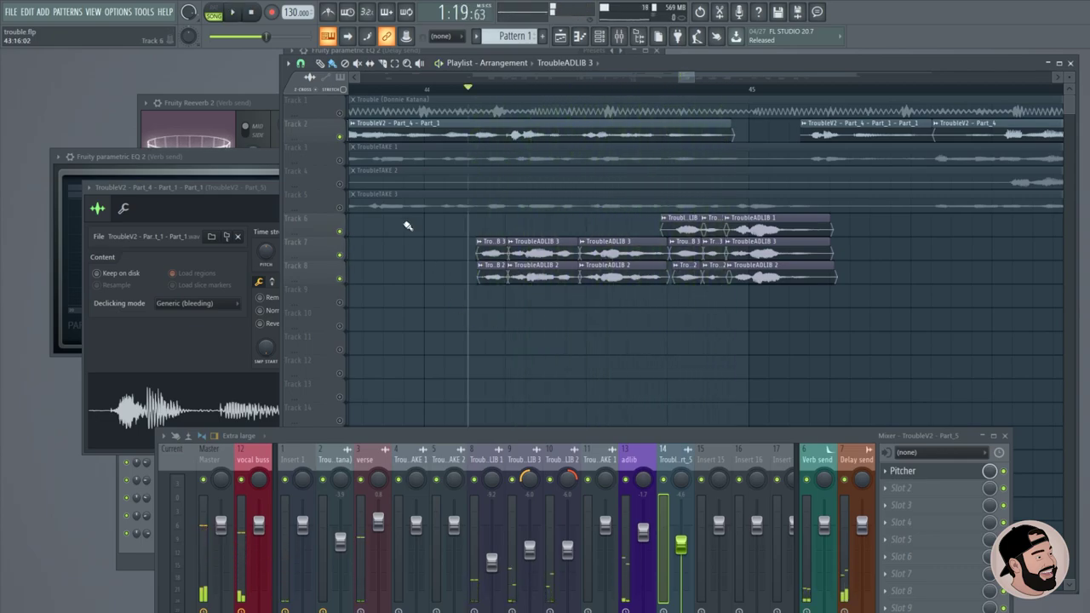
pyautogui.rightClick(341, 139)
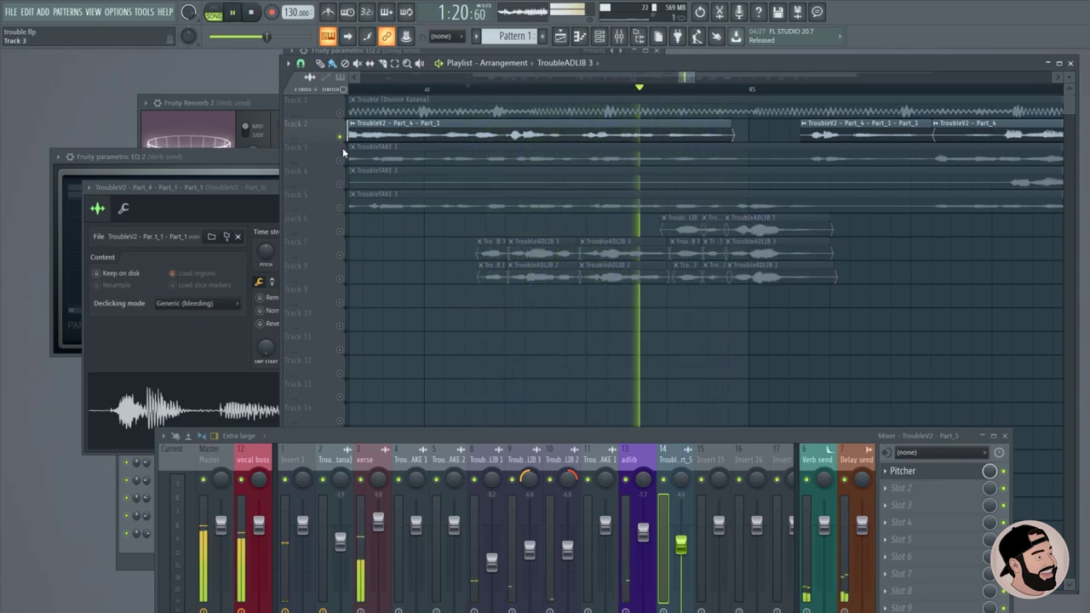
pyautogui.press('space')
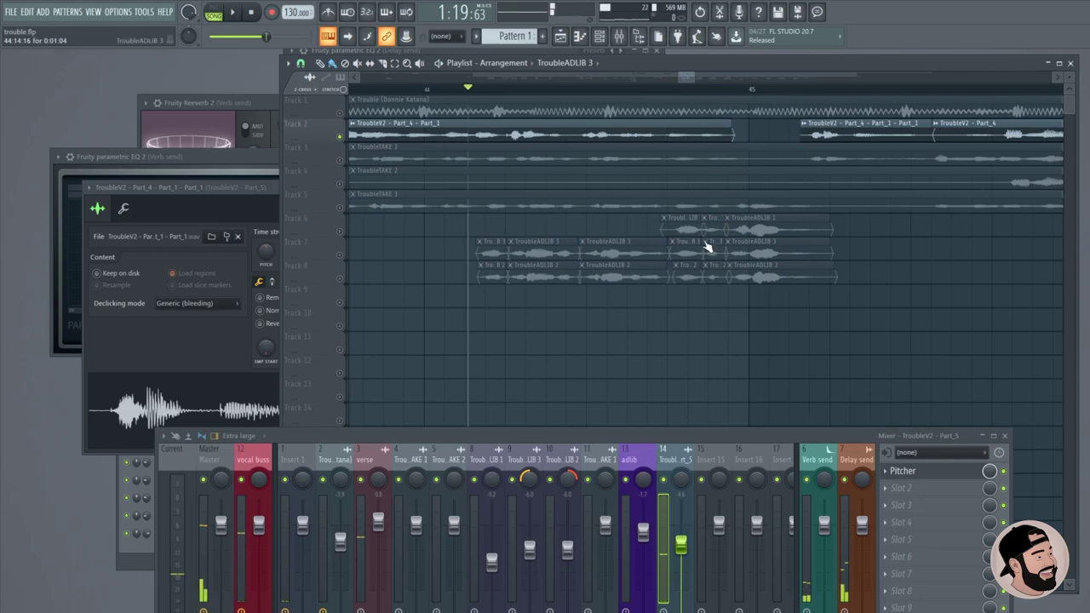
# Solo the three ad-lib tracks, Track 6 to Track 8, and play them back.
pyautogui.rightClick(341, 232)
pyautogui.rightClick(341, 231)
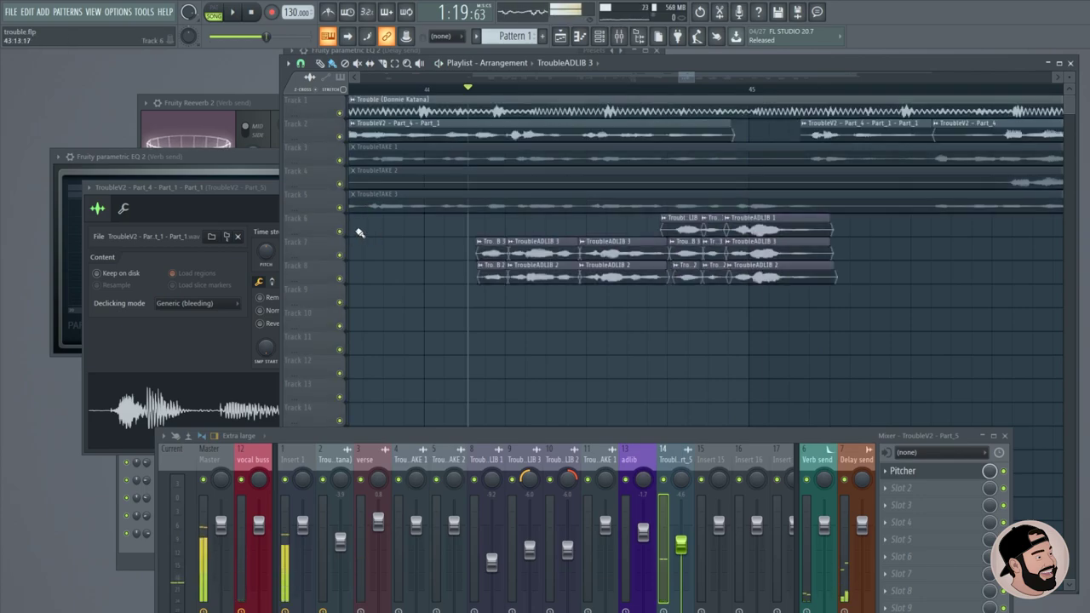
pyautogui.moveTo(340, 232); pyautogui.dragTo(349, 288)
pyautogui.press('space')
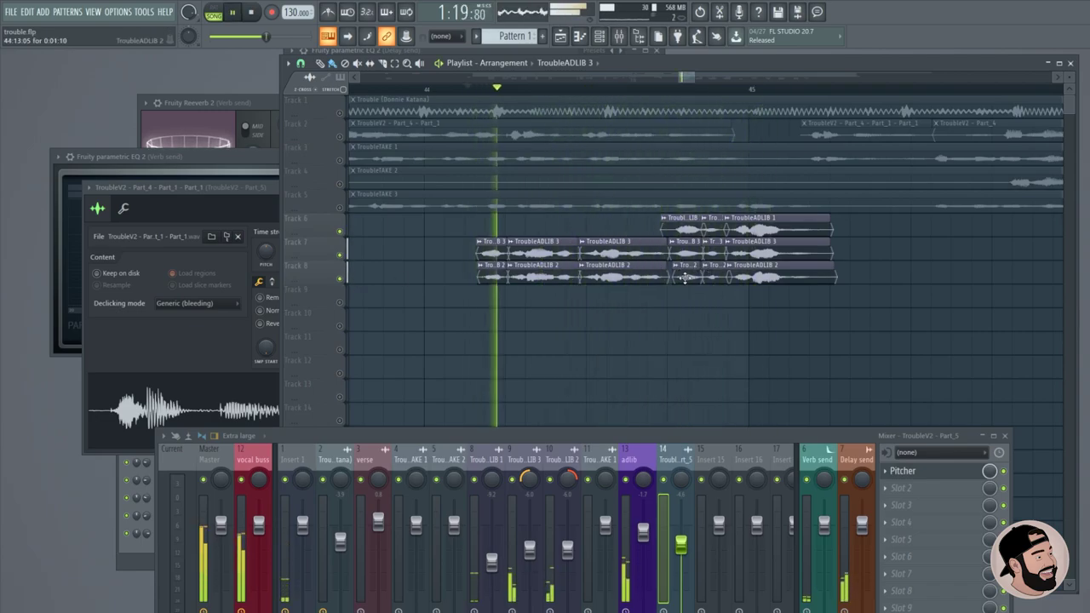
pyautogui.scroll(4, 683, 276)
# Audition the ad-lib layers individually by soloing Track 6, Track 7 and Track 8 in turn.
pyautogui.rightClick(341, 232)
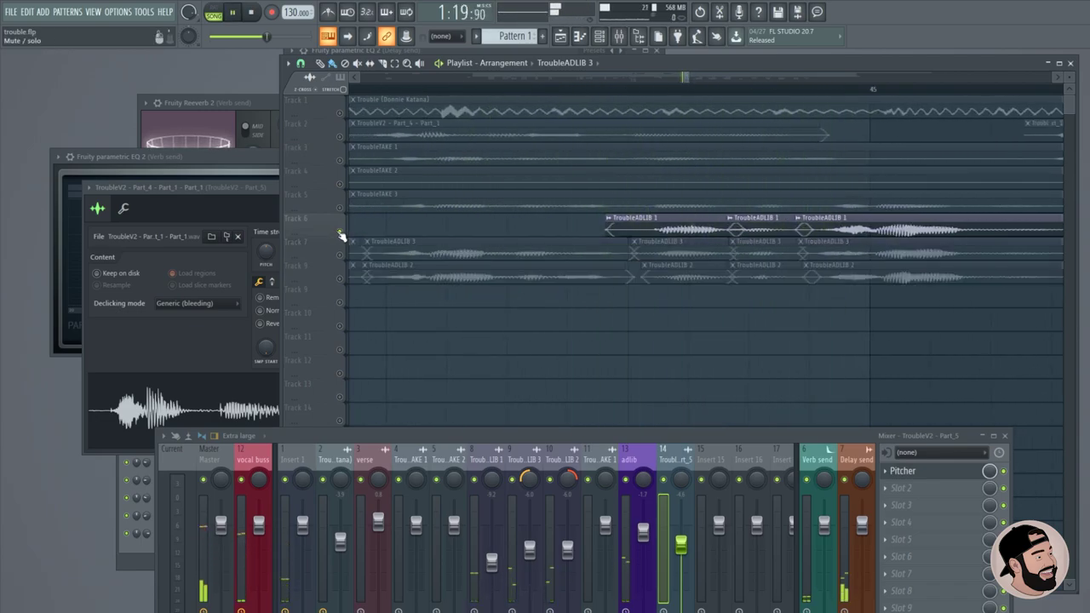
pyautogui.rightClick(340, 254)
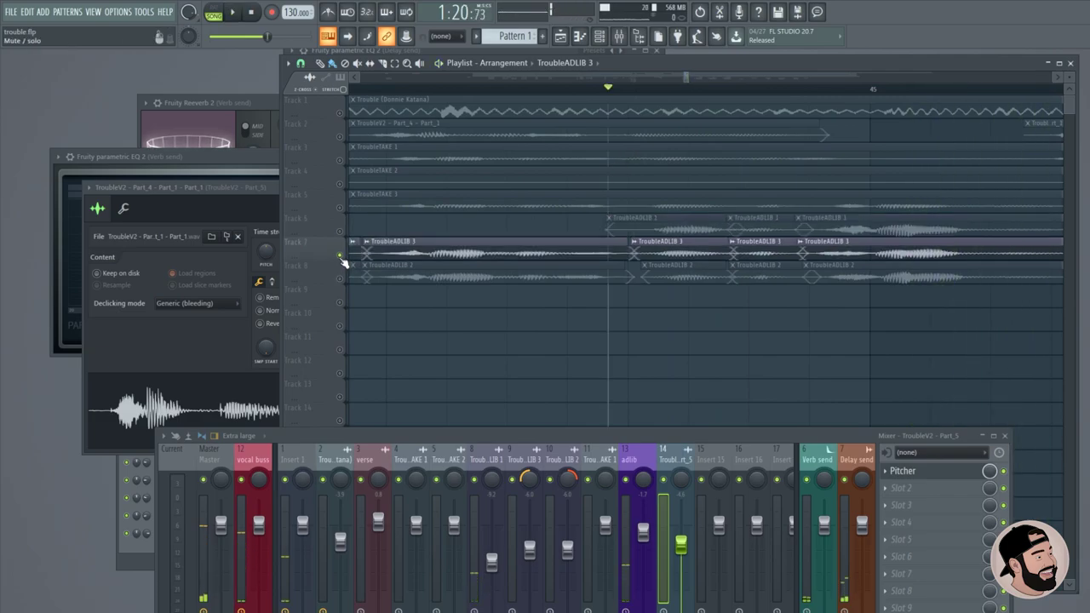
pyautogui.press('space')
pyautogui.rightClick(333, 260)
pyautogui.click(322, 279)
pyautogui.rightClick(340, 279)
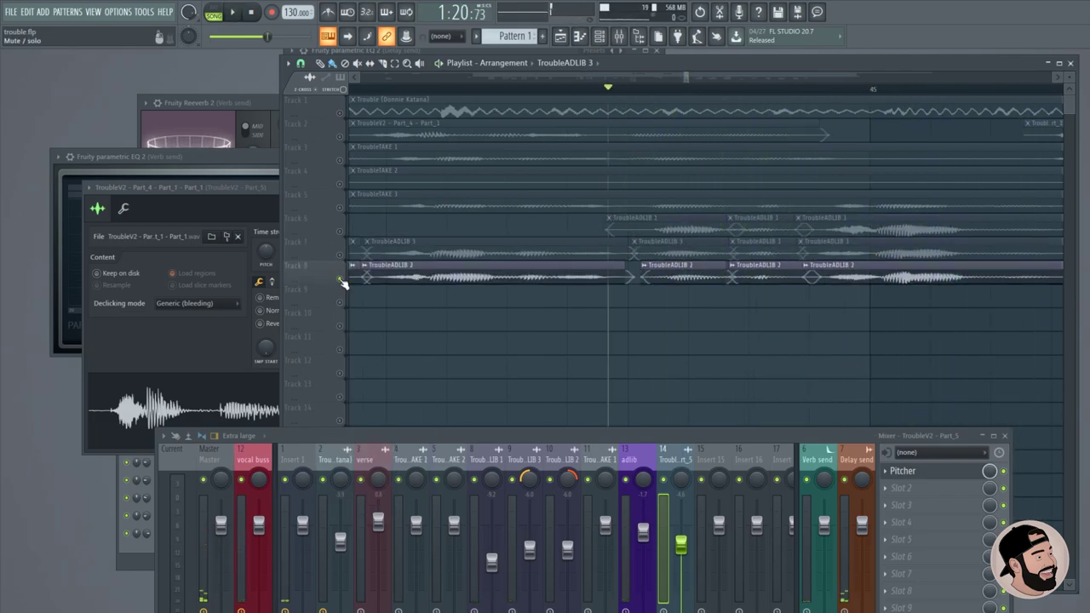
pyautogui.scroll(-3, 482, 303)
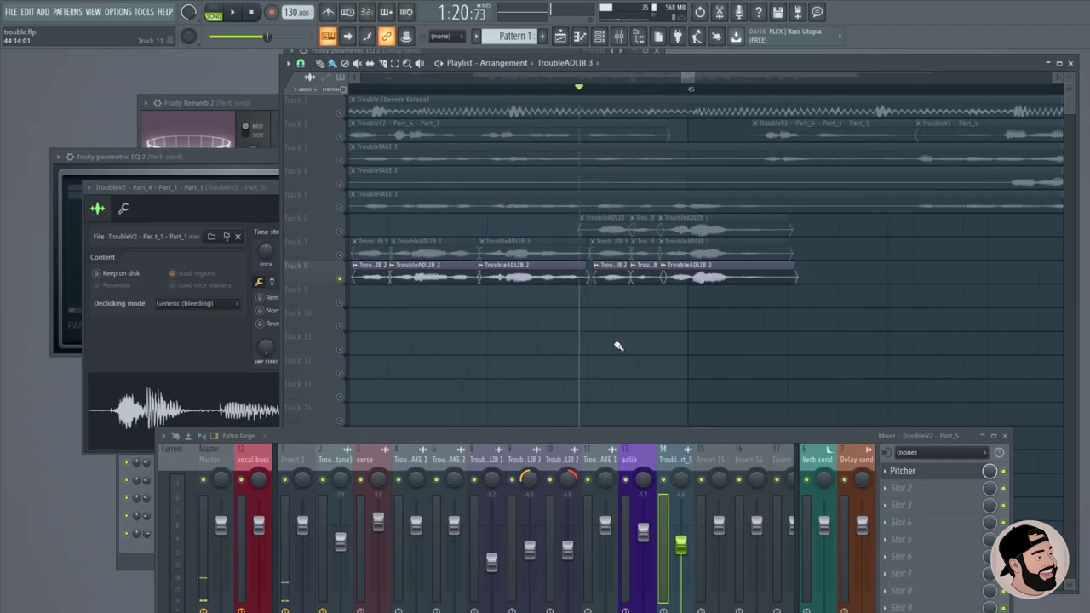
pyautogui.press('space')
pyautogui.press('space')
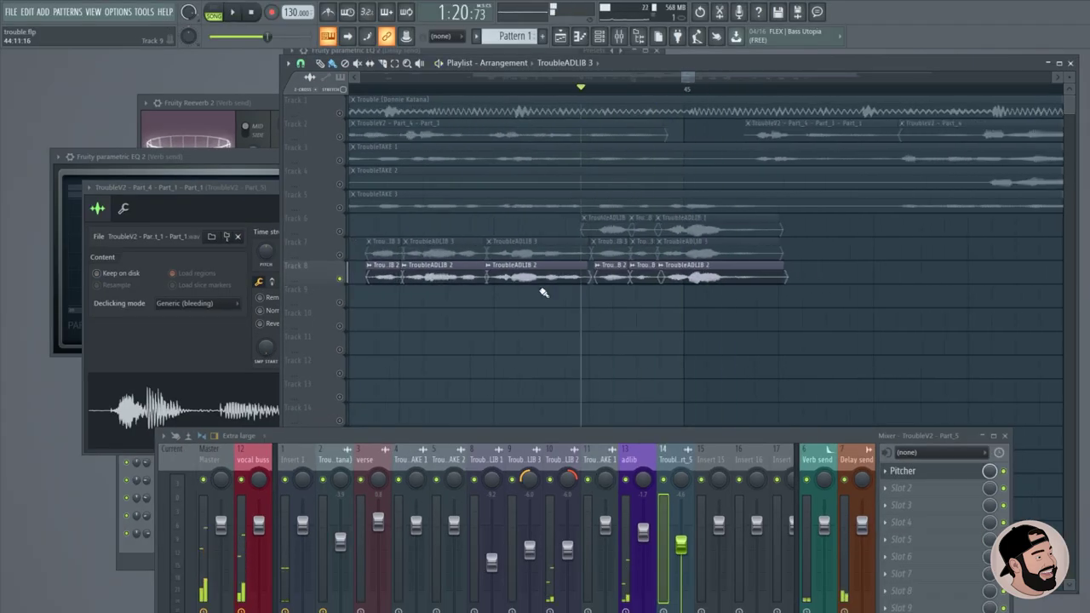
# Audition Track 7 together with Track 8, and compare them with the lead vocal soloed on Track 2.
pyautogui.click(340, 254)
pyautogui.press('space')
pyautogui.press('space')
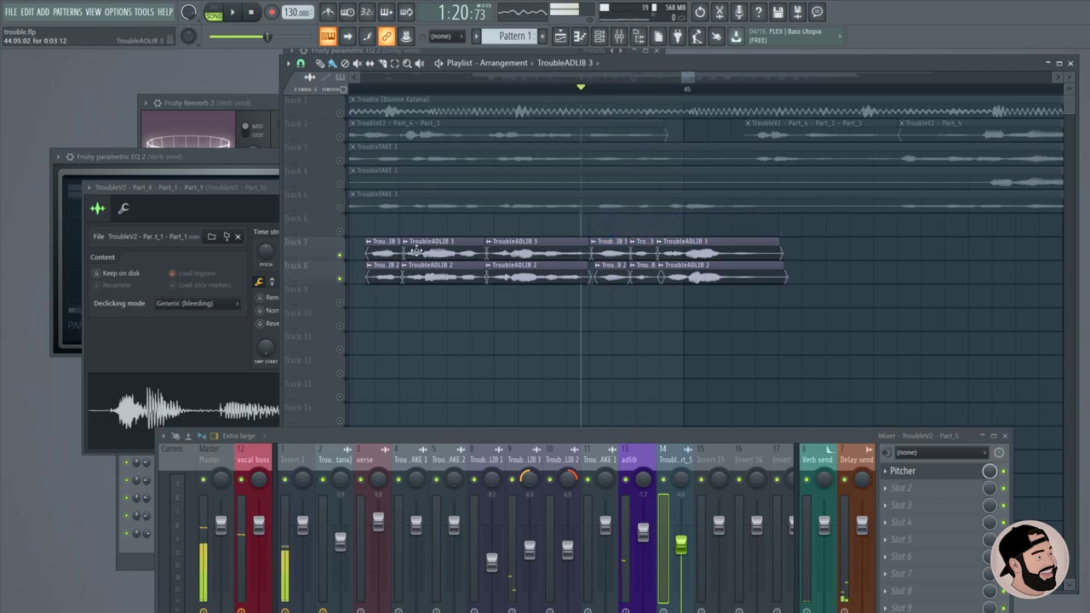
pyautogui.rightClick(340, 136)
pyautogui.press('space')
pyautogui.press('space')
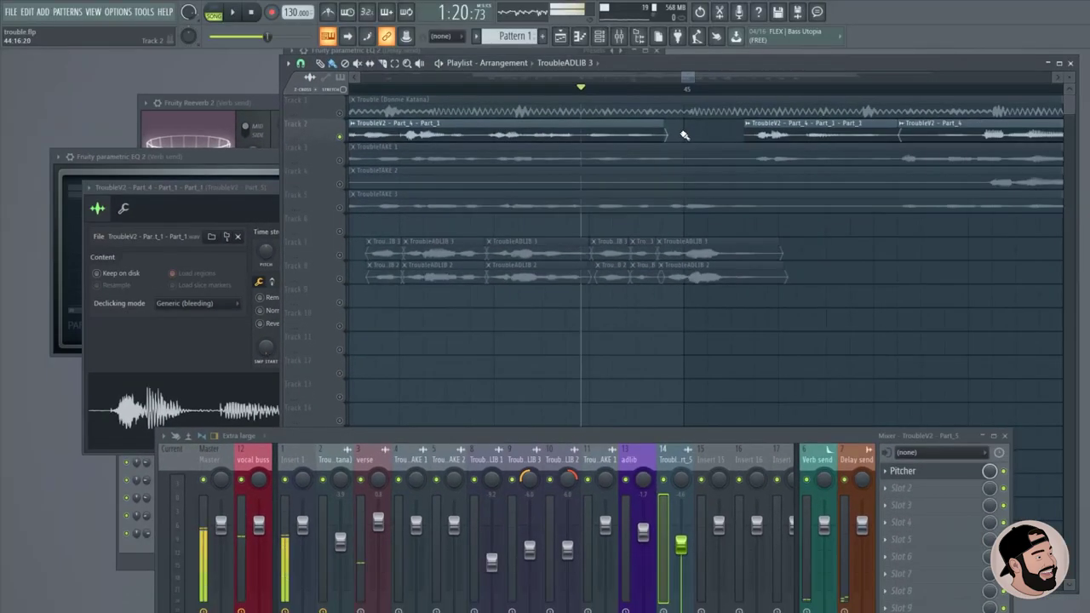
# Undo the lead vocal clip selection and restore the removed ad-lib clips on Track 6.
pyautogui.click(612, 106)
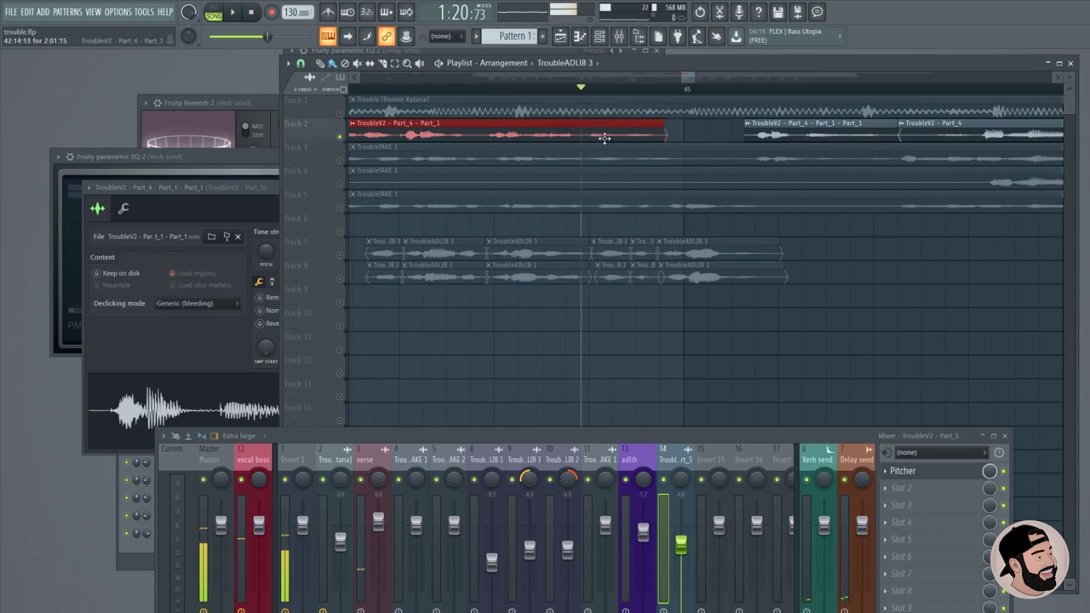
pyautogui.scroll(3, 615, 150)
pyautogui.hotkey('ctrl', 'z')
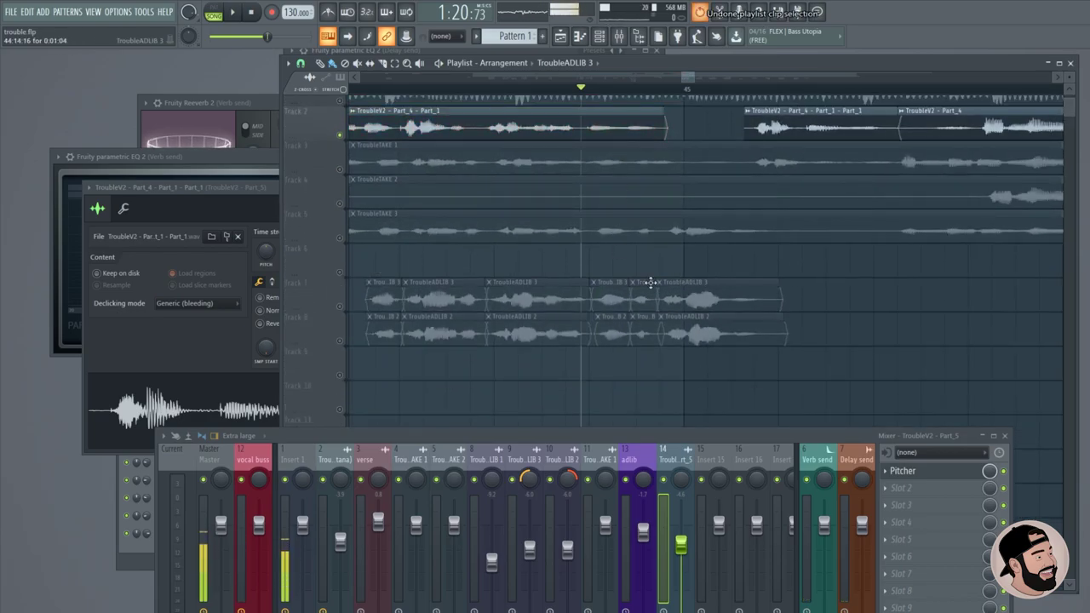
pyautogui.hotkey('ctrl', 'z')
# Solo Track 6, switch the solo to Track 7 and play its ad-lib clips.
pyautogui.rightClick(339, 273)
pyautogui.click(366, 274)
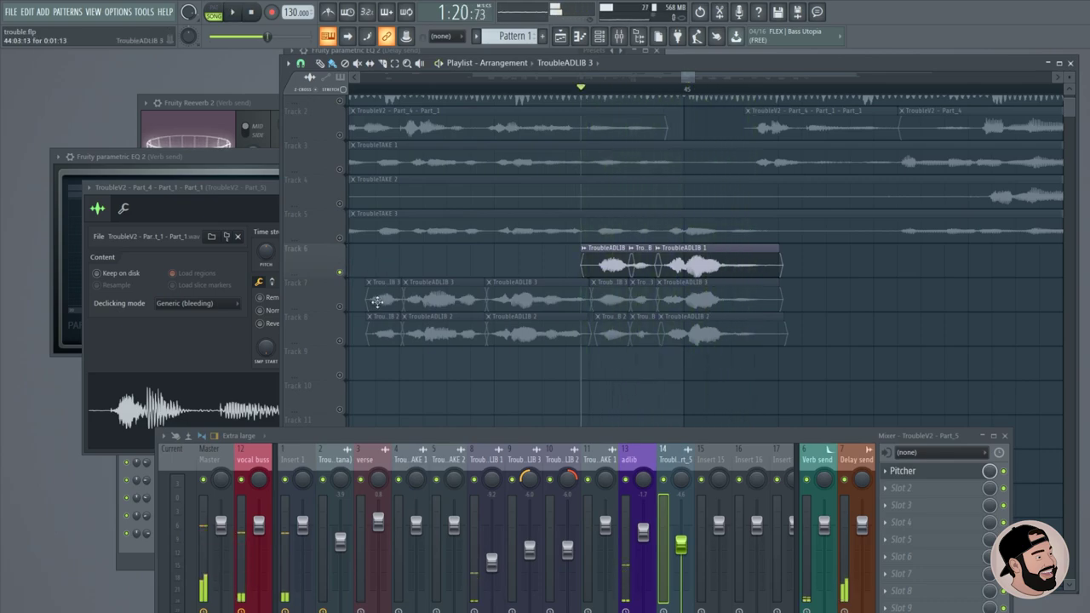
pyautogui.keyDown('ctrl'); pyautogui.click(340, 308); pyautogui.keyUp('ctrl')
pyautogui.press('space')
pyautogui.press('space')
# Solo Track 8 and play its ad-lib clips.
pyautogui.rightClick(342, 350)
pyautogui.click(339, 340)
pyautogui.keyDown('ctrl'); pyautogui.click(340, 340); pyautogui.keyUp('ctrl')
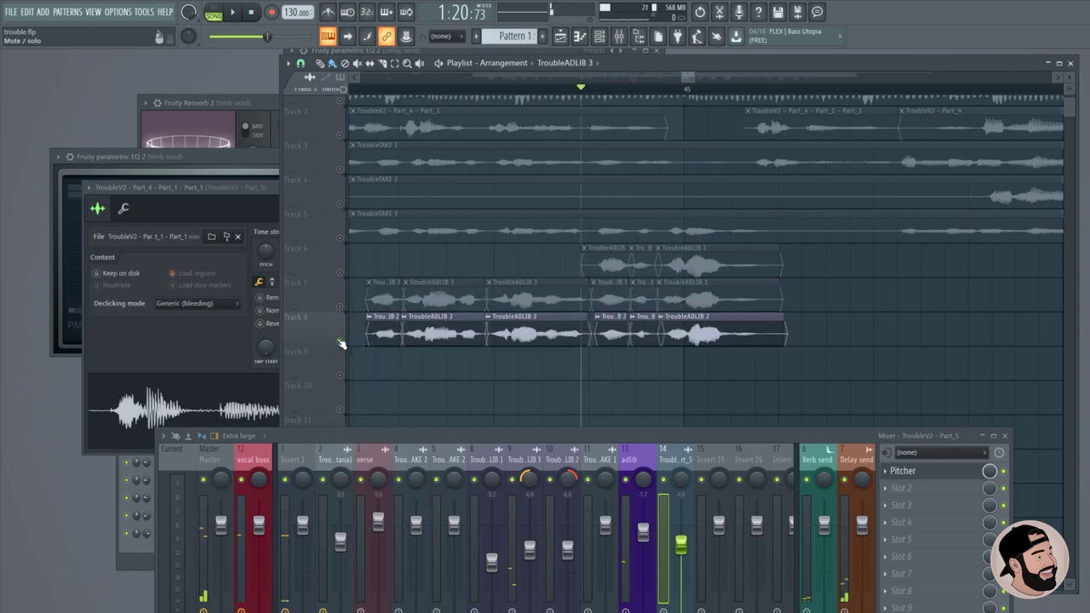
pyautogui.press('space')
pyautogui.press('space')
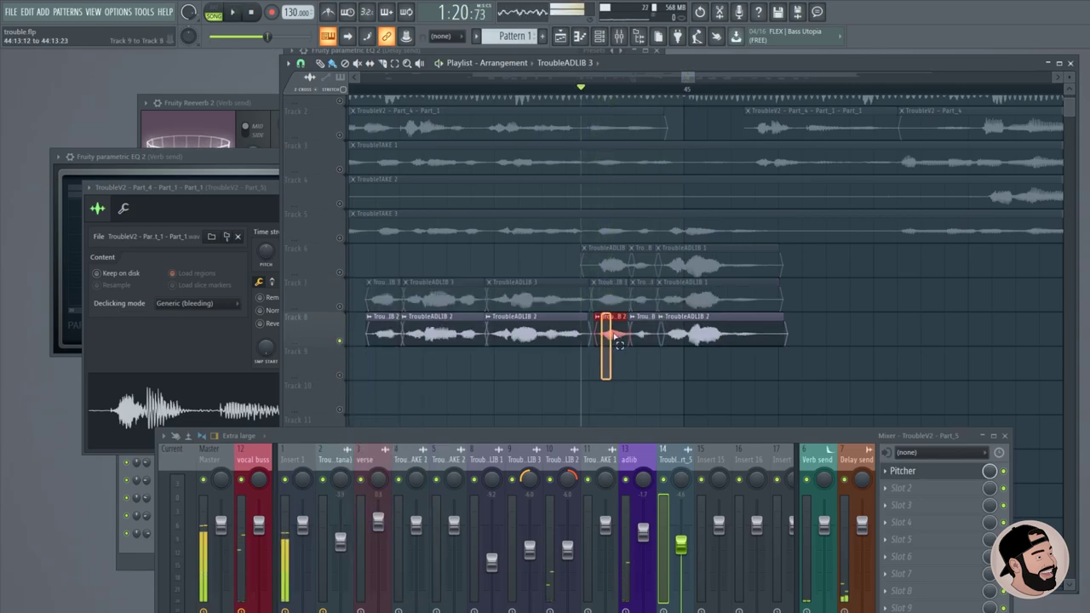
# Unsolo Track 8 and select all ad-lib clips between bars 44 and 45 on Tracks 6 to 8.
pyautogui.keyDown('ctrl'); pyautogui.click(339, 340); pyautogui.keyUp('ctrl')
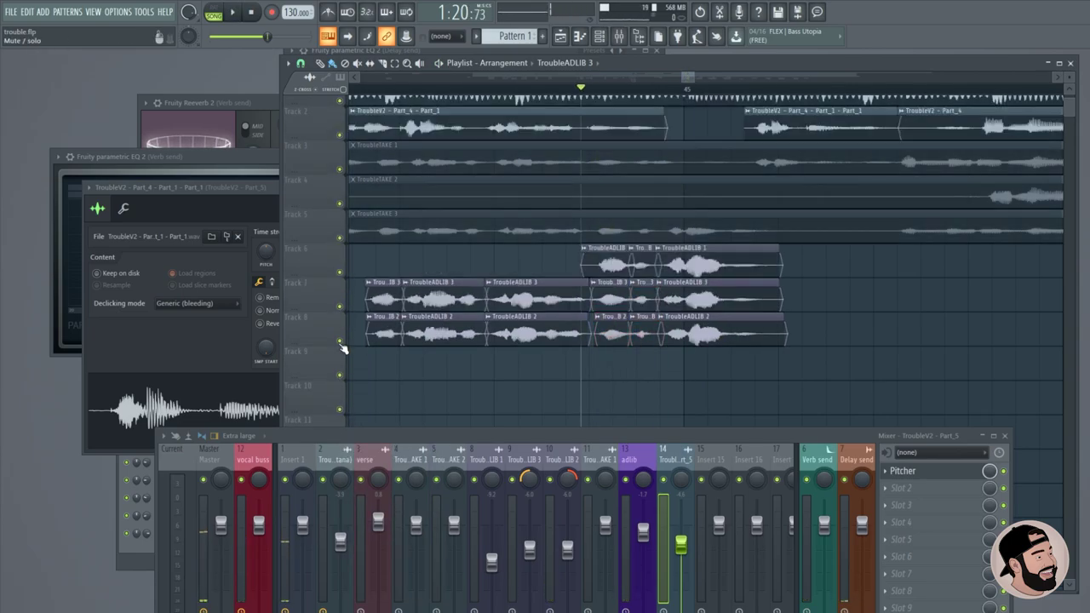
pyautogui.moveTo(859, 341); pyautogui.dragTo(349, 245)
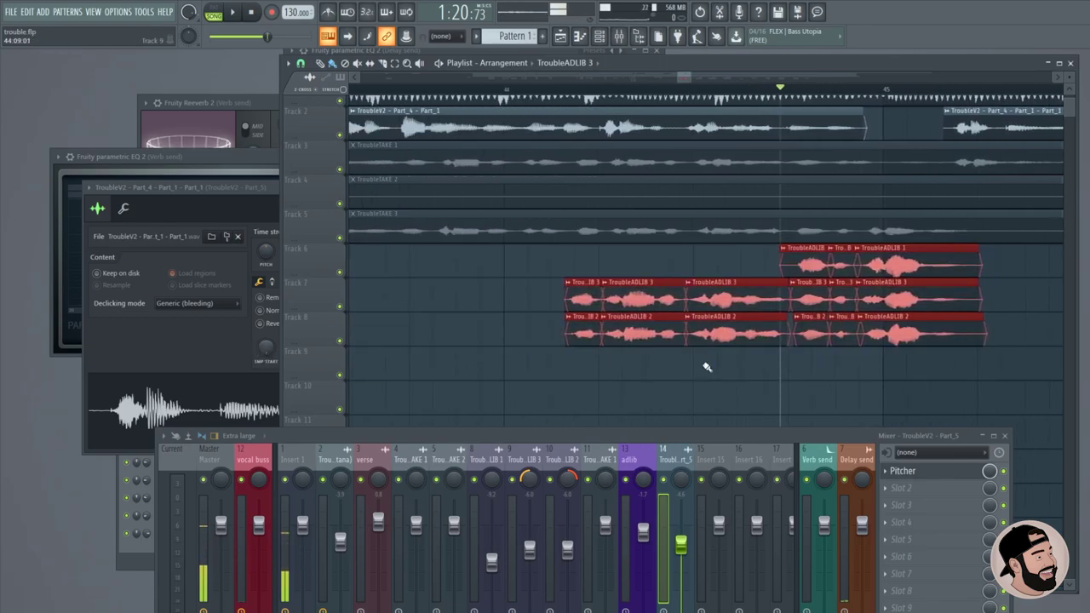
pyautogui.scroll(-5, 686, 366)
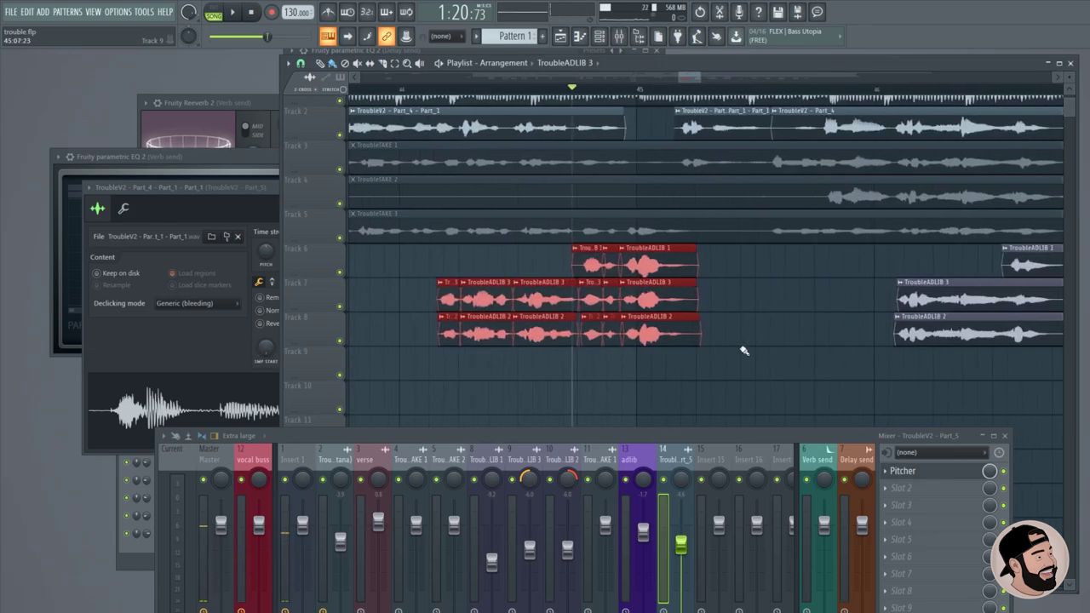
pyautogui.scroll(1, 730, 354)
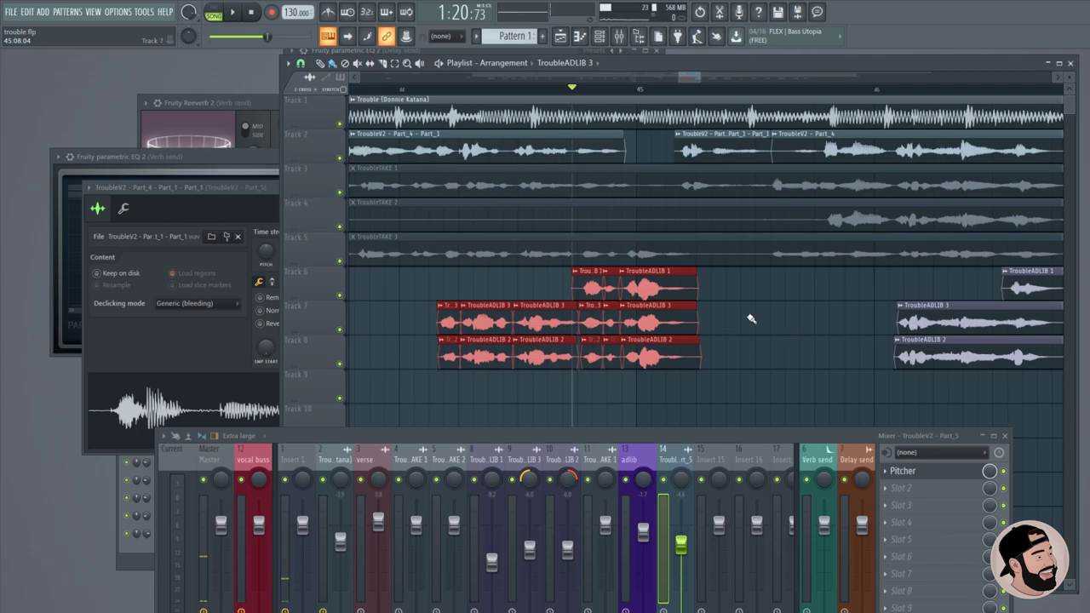
# Select the ad-lib clips at bar 45 on Tracks 6 to 8, remove the short clips just before them and play back.
pyautogui.click(634, 276)
pyautogui.moveTo(722, 266); pyautogui.dragTo(460, 402)
pyautogui.click(772, 324)
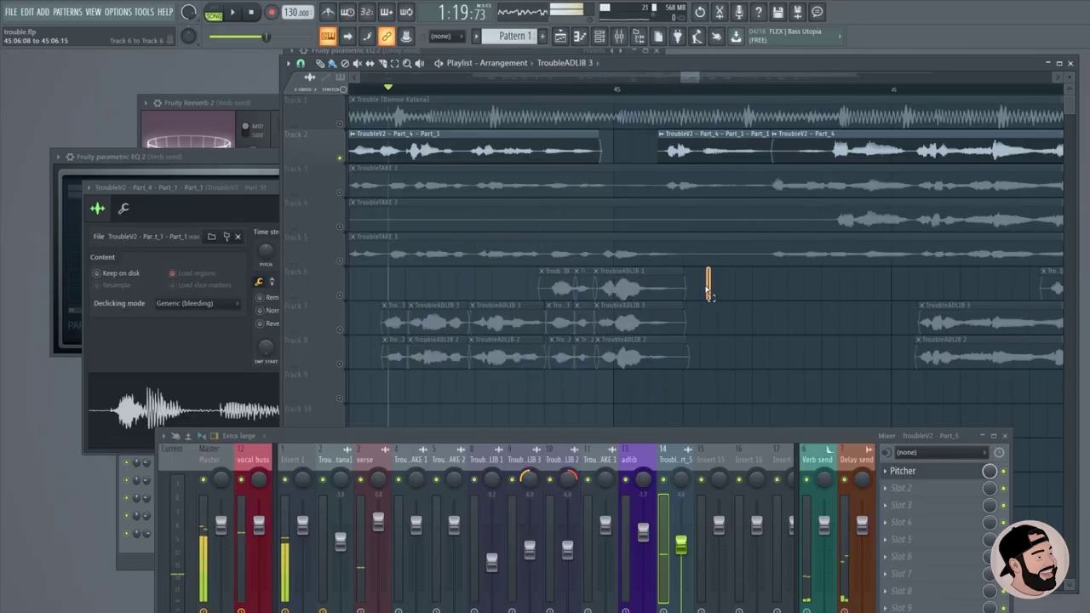
pyautogui.moveTo(709, 295); pyautogui.dragTo(586, 370)
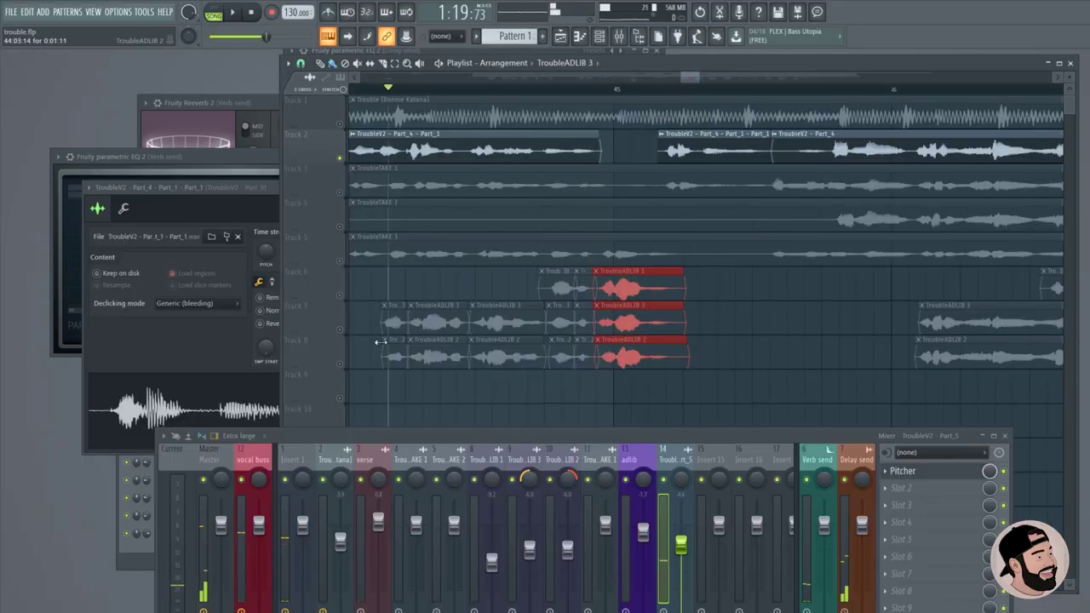
pyautogui.press('space')
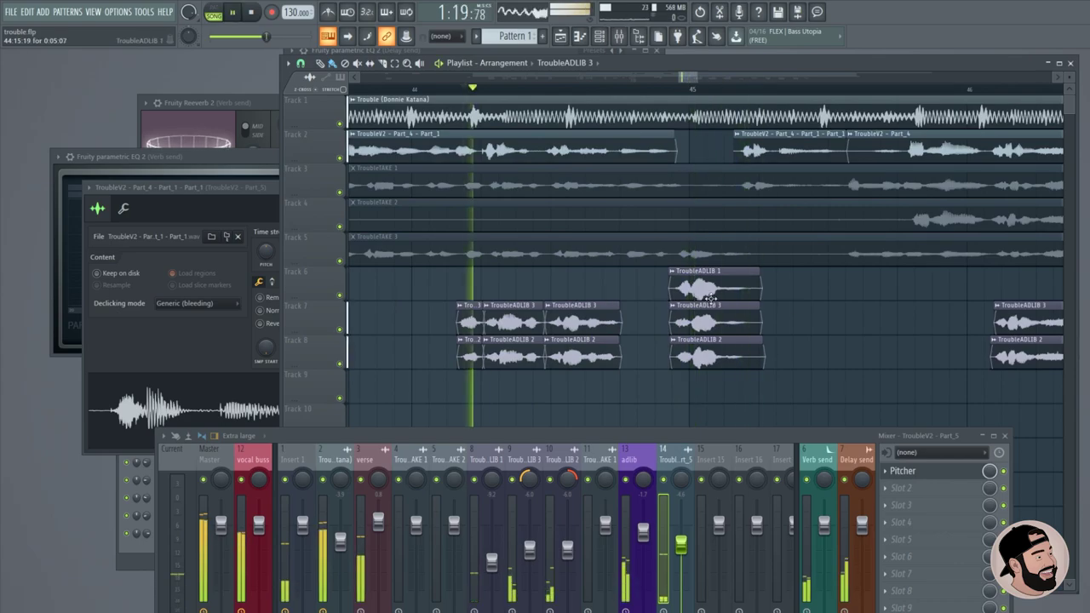
# Space out the first two ad-lib clips after bar 44 on Tracks 7 and 8, leaving a gap between them.
pyautogui.scroll(1, 539, 324)
pyautogui.scroll(3, 539, 324)
pyautogui.moveTo(724, 314); pyautogui.dragTo(718, 351)
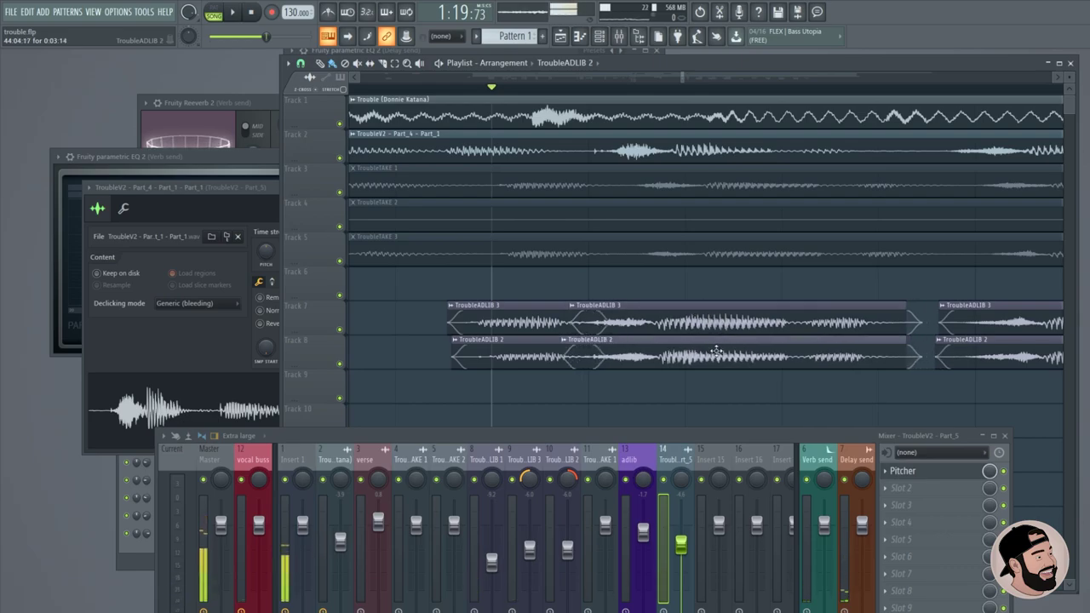
pyautogui.moveTo(509, 324); pyautogui.dragTo(458, 346)
pyautogui.scroll(1, 392, 338)
pyautogui.moveTo(512, 317); pyautogui.dragTo(508, 317)
pyautogui.moveTo(734, 320); pyautogui.dragTo(771, 349)
pyautogui.scroll(-3, 647, 337)
# Play back the respaced ad-libs around bars 44 and 45 to check their timing.
pyautogui.press('space')
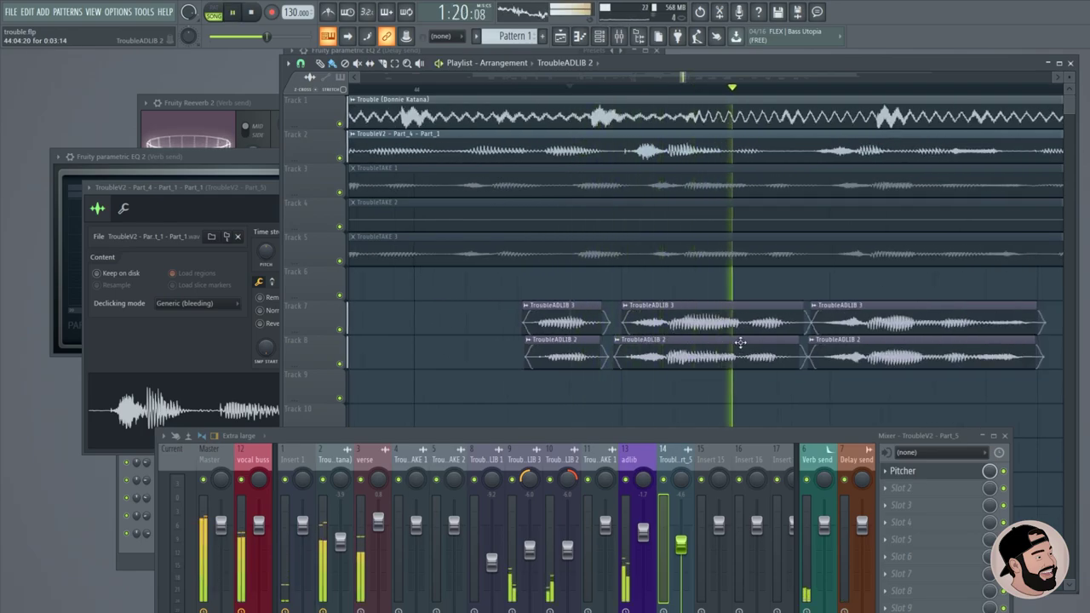
pyautogui.scroll(2, 740, 328)
pyautogui.scroll(-2, 747, 327)
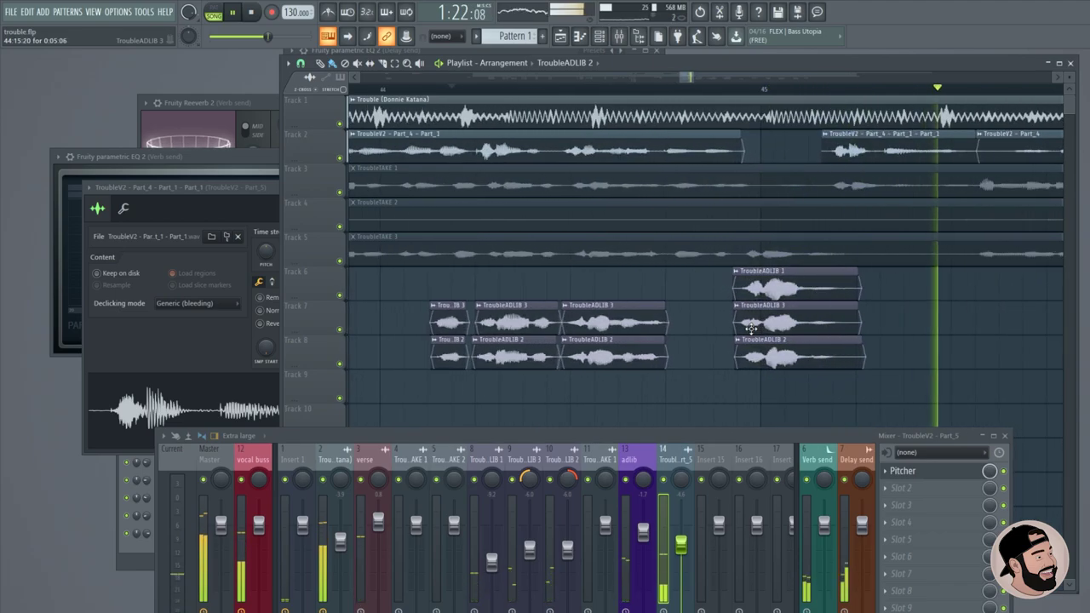
pyautogui.press('space')
# Inspect the ad-lib clips before bar 47 on Tracks 6 to 8, and select the verse mixer track.
pyautogui.scroll(-2, 683, 319)
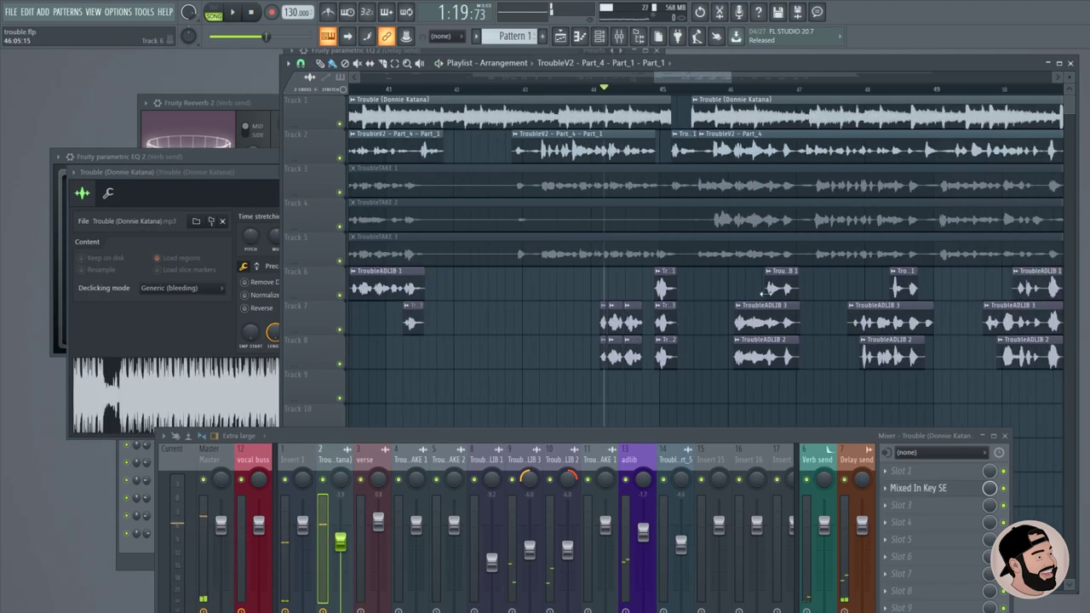
pyautogui.scroll(5, 683, 319)
pyautogui.click(783, 310)
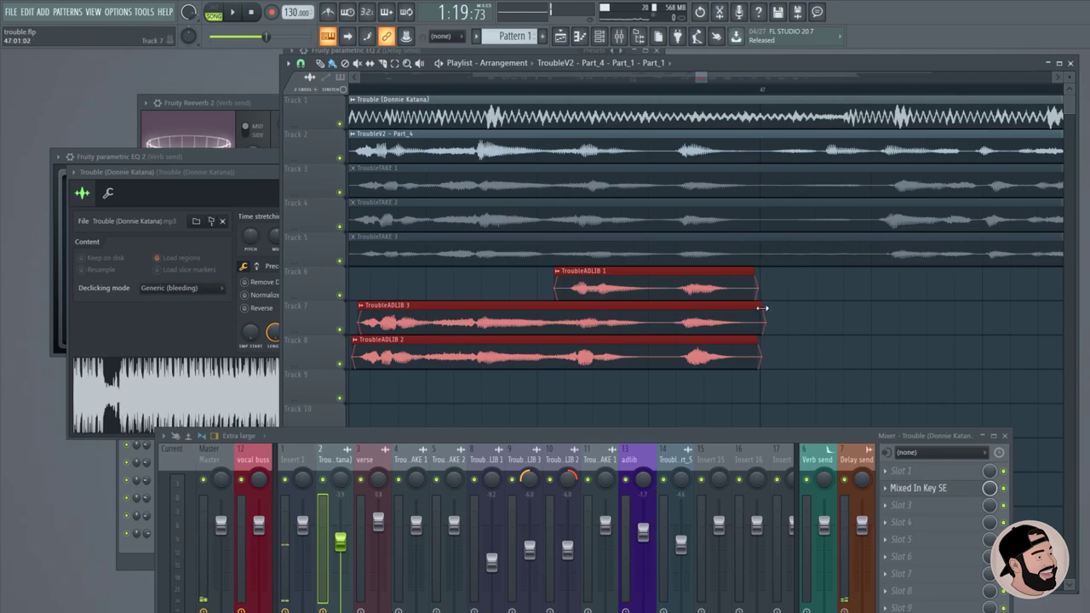
pyautogui.click(803, 312)
pyautogui.scroll(-4, 803, 311)
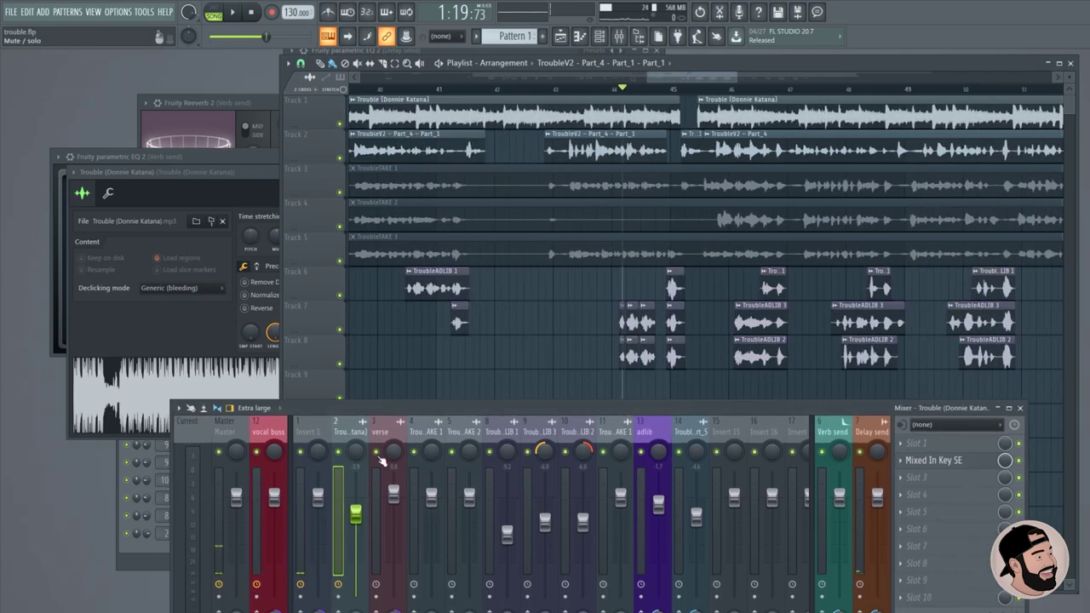
pyautogui.click(397, 439)
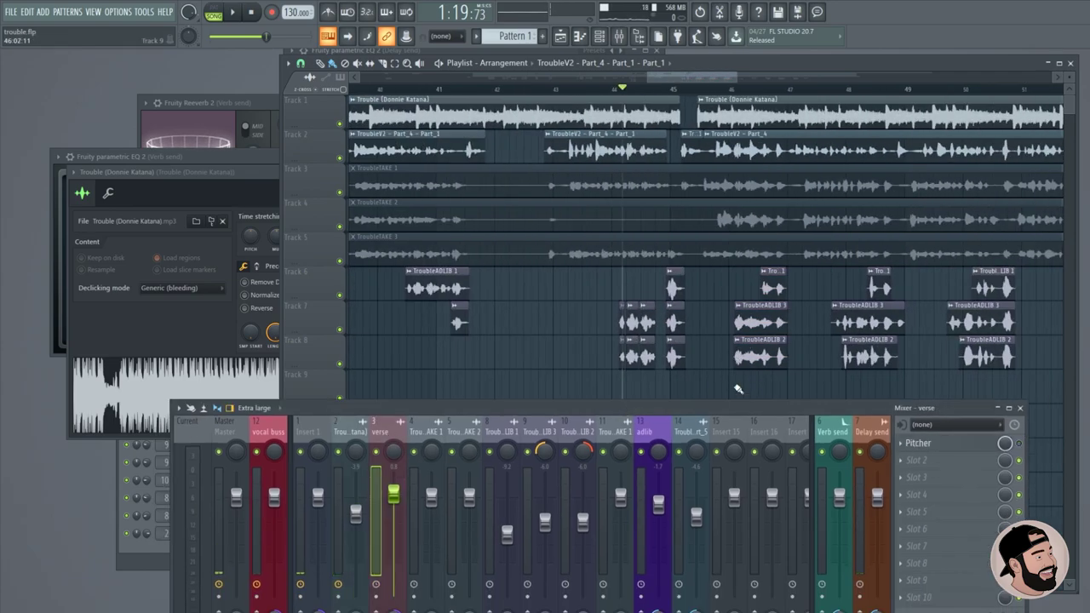
# Move the last ad-lib clip before bar 49 on Track 7 slightly later and remove its short counterpart on Track 8.
pyautogui.scroll(5, 516, 316)
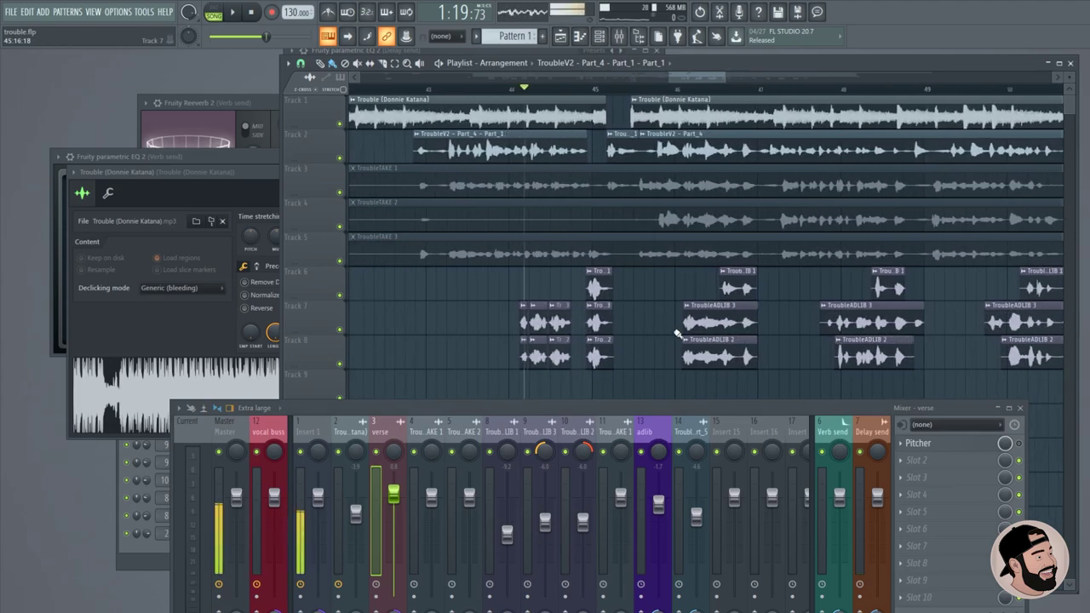
pyautogui.scroll(-3, 695, 304)
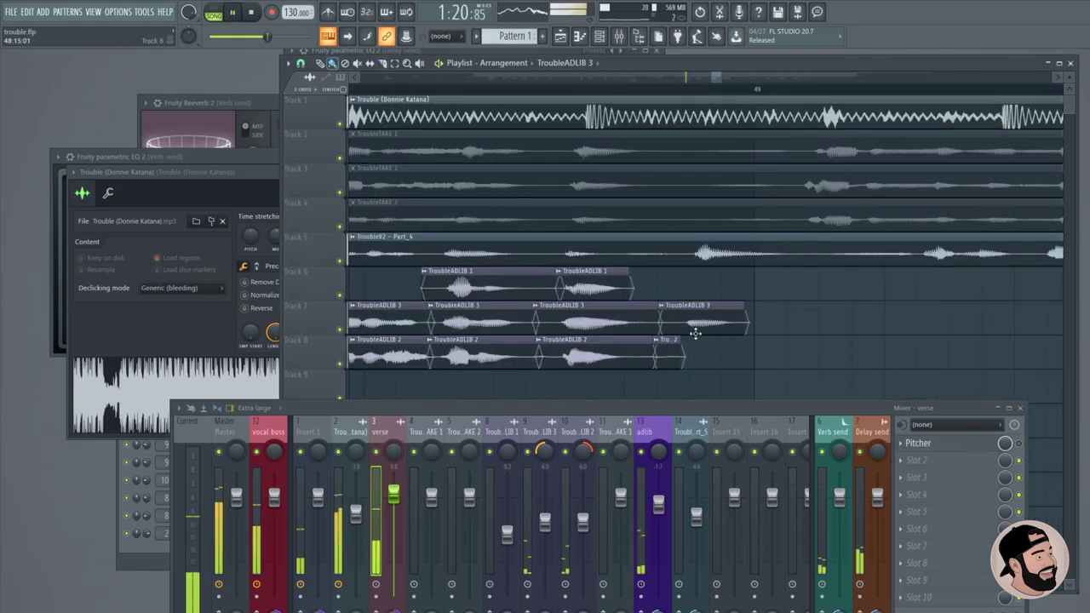
pyautogui.moveTo(695, 335); pyautogui.dragTo(716, 327)
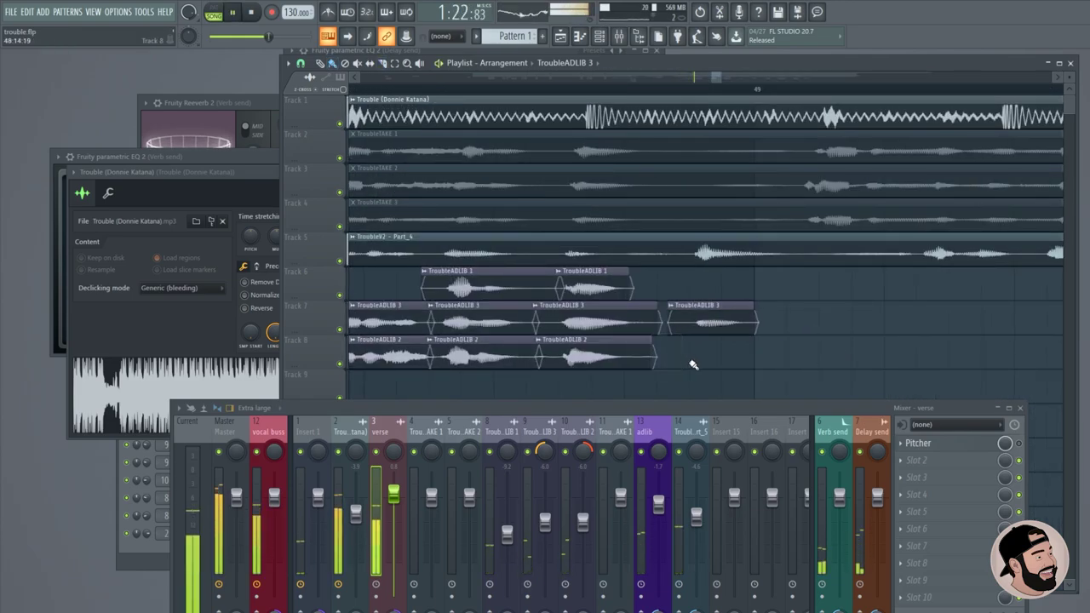
# Examine the ad-lib clips from bar 44 to bar 50 against the lead vocal during playback.
pyautogui.scroll(-3, 890, 341)
pyautogui.scroll(-4, 801, 311)
pyautogui.scroll(3, 766, 306)
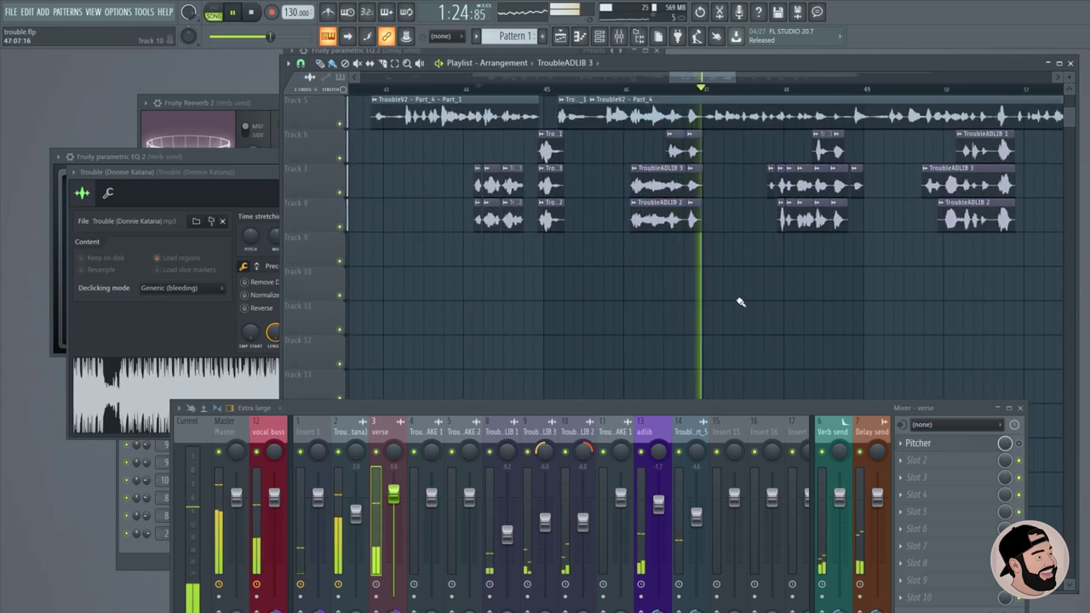
pyautogui.scroll(2, 736, 290)
pyautogui.scroll(2, 754, 302)
pyautogui.scroll(4, 766, 328)
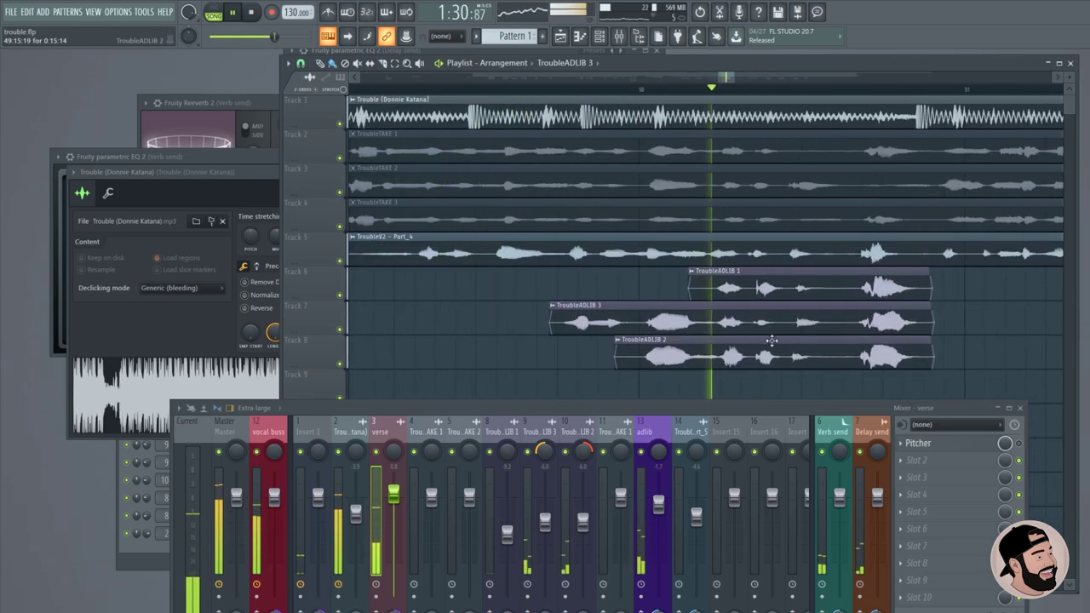
pyautogui.scroll(2, 795, 339)
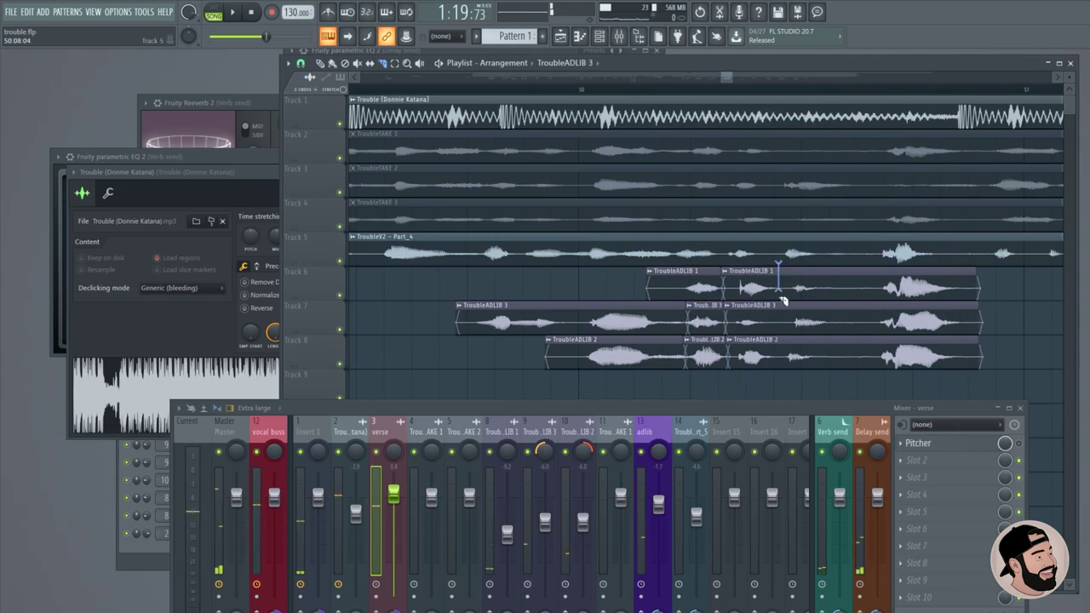
# Make the copied TroubleV2 clip after bar 49 on Track 7 a unique sample and show its Boost, EQ and Reverb precomputed effects.
pyautogui.click(632, 305)
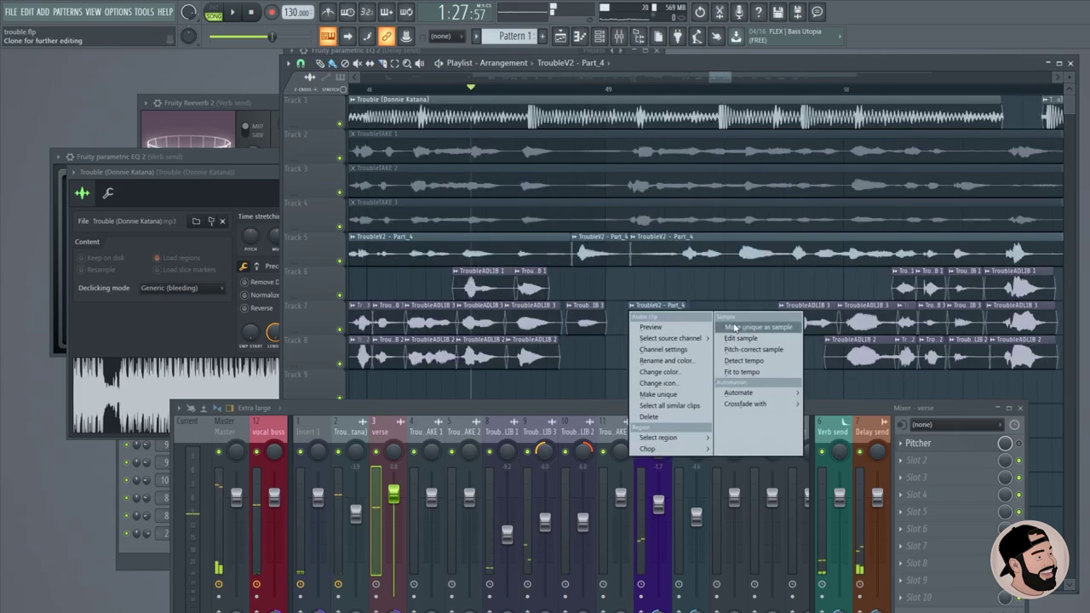
pyautogui.click(722, 327)
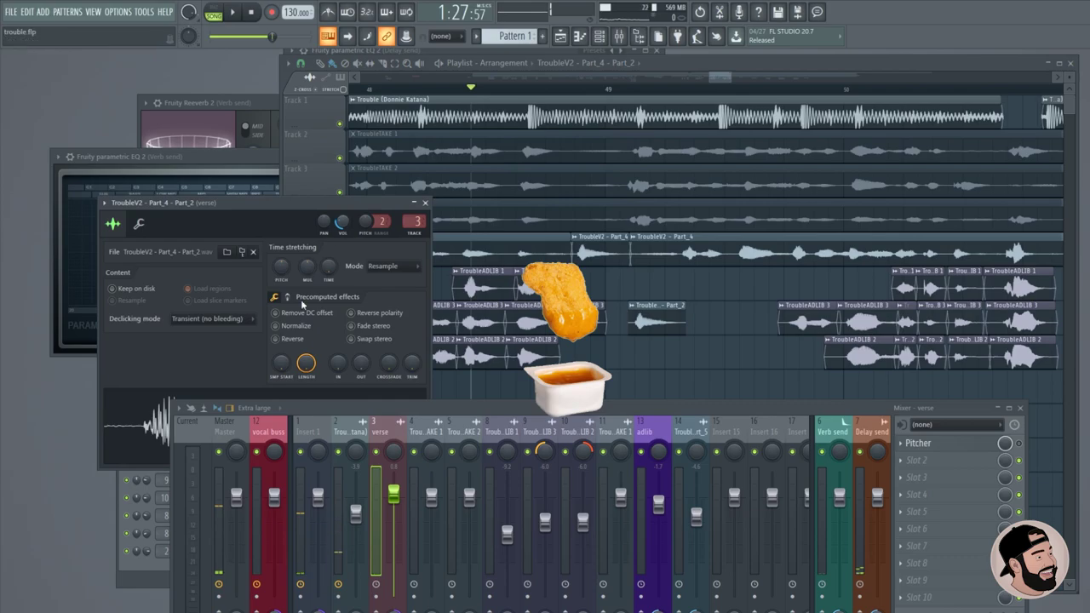
pyautogui.click(287, 297)
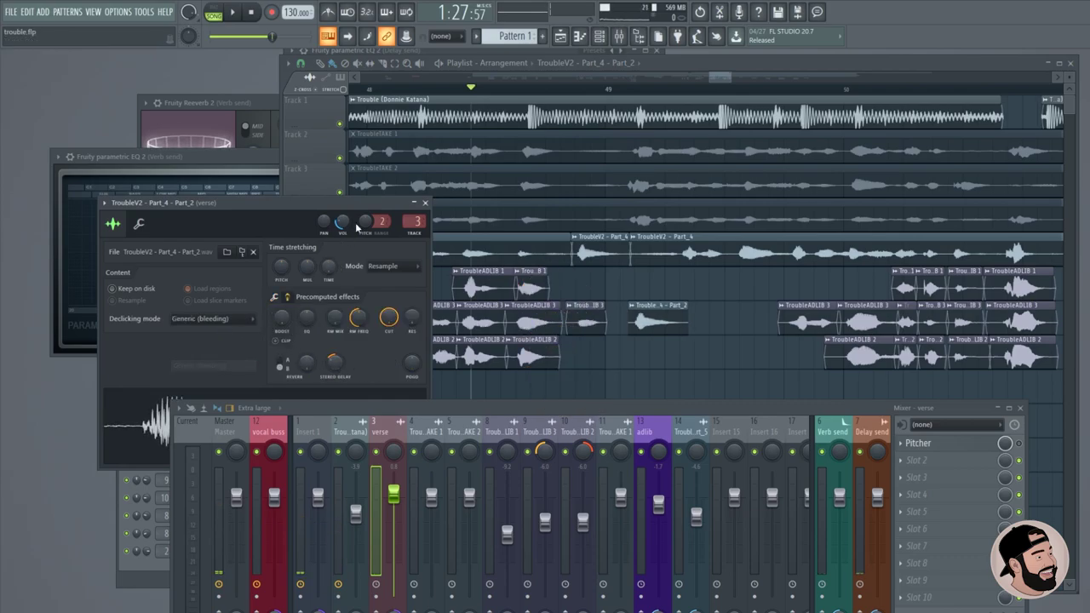
# Trim the start of the lead vocal clip just after bar 49 on Track 5 to make room for the copied clip.
pyautogui.click(744, 351)
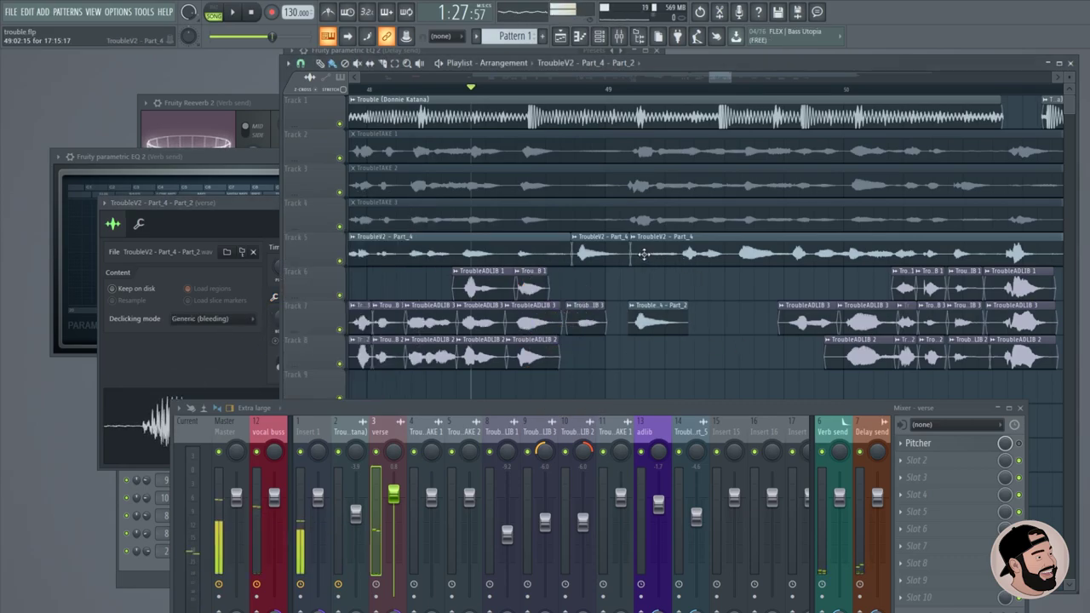
pyautogui.moveTo(631, 254); pyautogui.dragTo(678, 252)
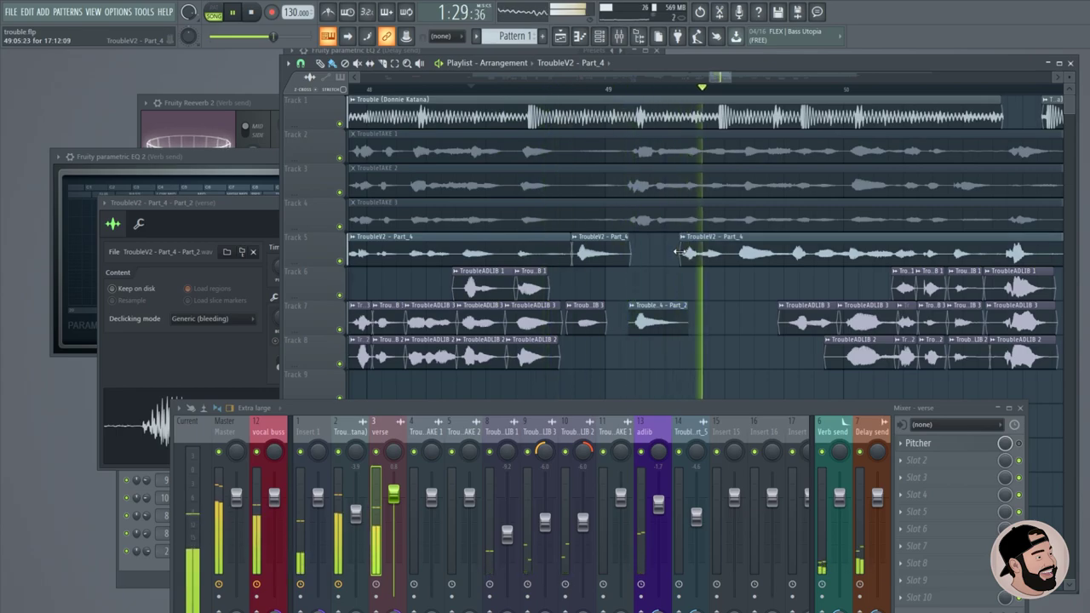
pyautogui.keyDown('ctrl'); pyautogui.scroll(-2, 652, 253); pyautogui.keyUp('ctrl')
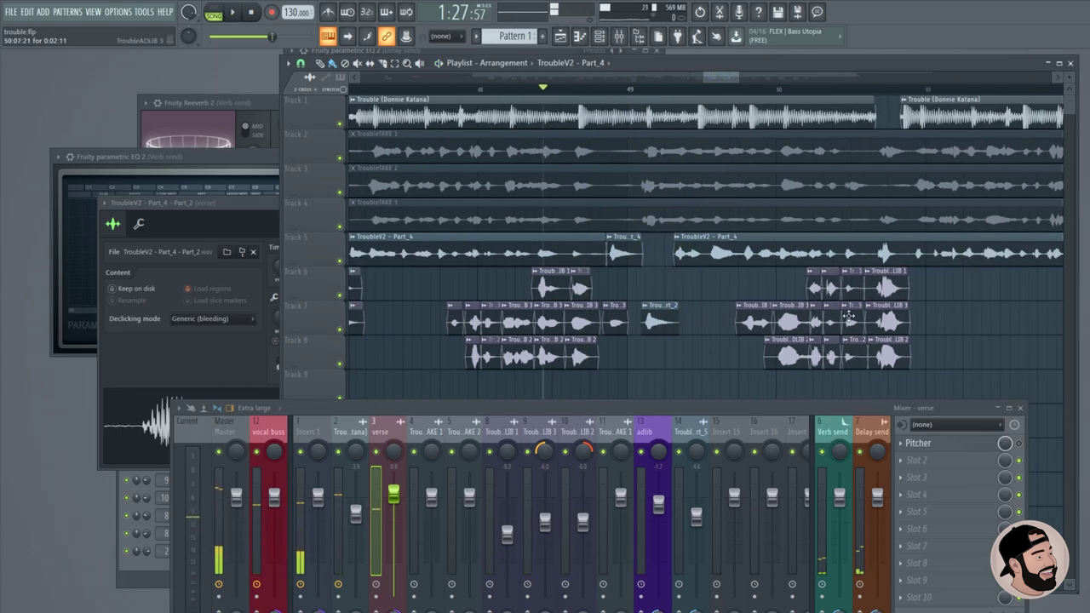
# Cut away the quiet section before the last ad-lib phrase between bars 50 and 51 on Tracks 6 to 8.
pyautogui.keyDown('ctrl'); pyautogui.scroll(3, 835, 315); pyautogui.keyUp('ctrl')
pyautogui.keyDown('ctrl'); pyautogui.moveTo(944, 385); pyautogui.dragTo(928, 300); pyautogui.keyUp('ctrl')
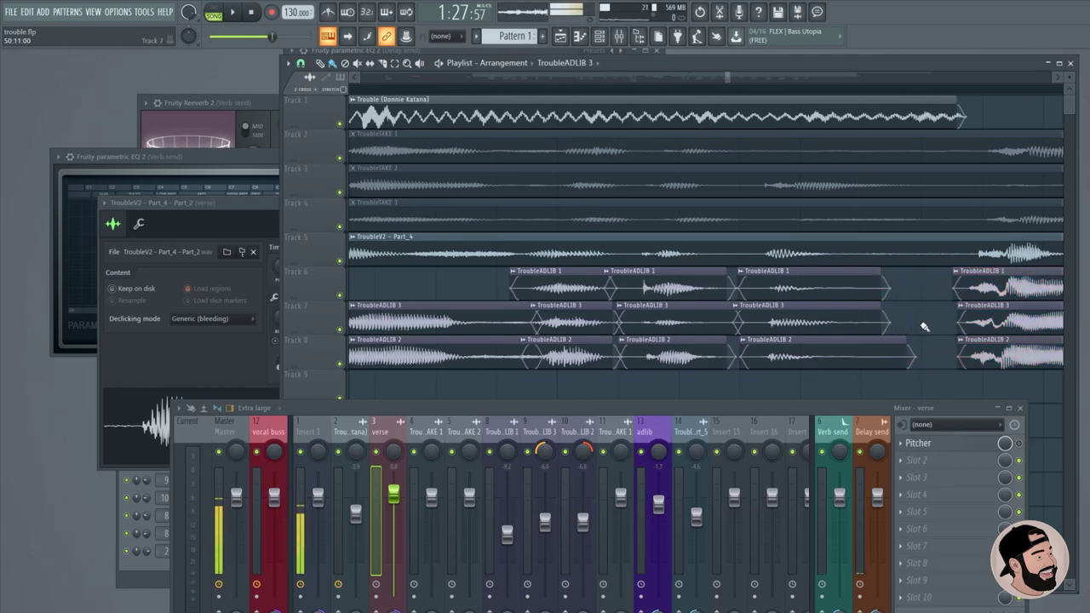
pyautogui.keyDown('ctrl'); pyautogui.moveTo(883, 349); pyautogui.dragTo(905, 328); pyautogui.keyUp('ctrl')
pyautogui.keyDown('ctrl'); pyautogui.scroll(-2, 908, 333); pyautogui.keyUp('ctrl')
pyautogui.scroll(4, 770, 298)
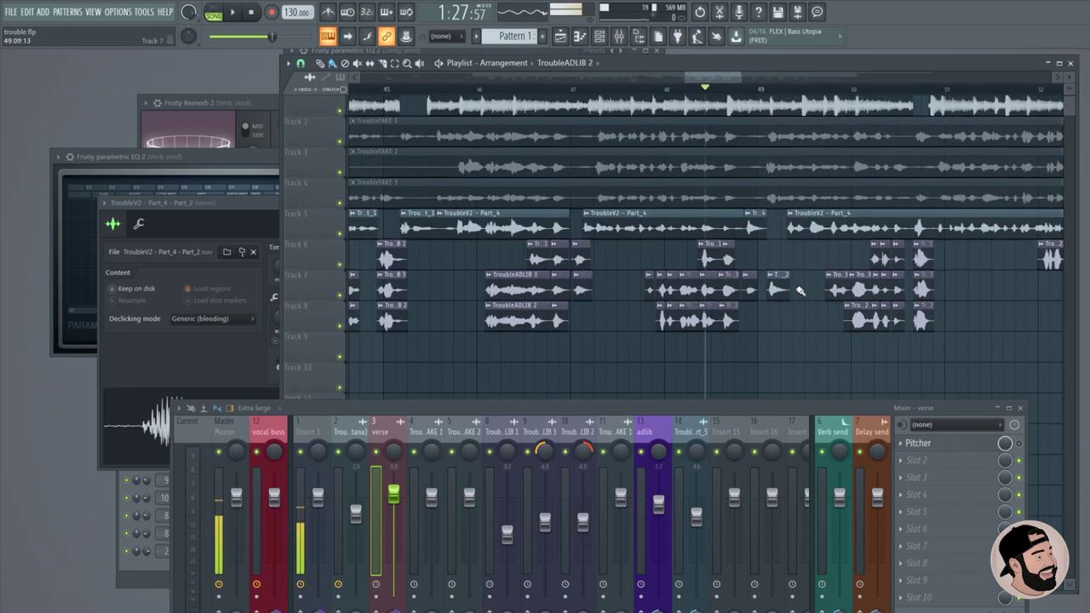
# Trim the start of the first Track 8 ad-lib clip just before bar 50 so it begins closer to the bar line.
pyautogui.scroll(3, 649, 275)
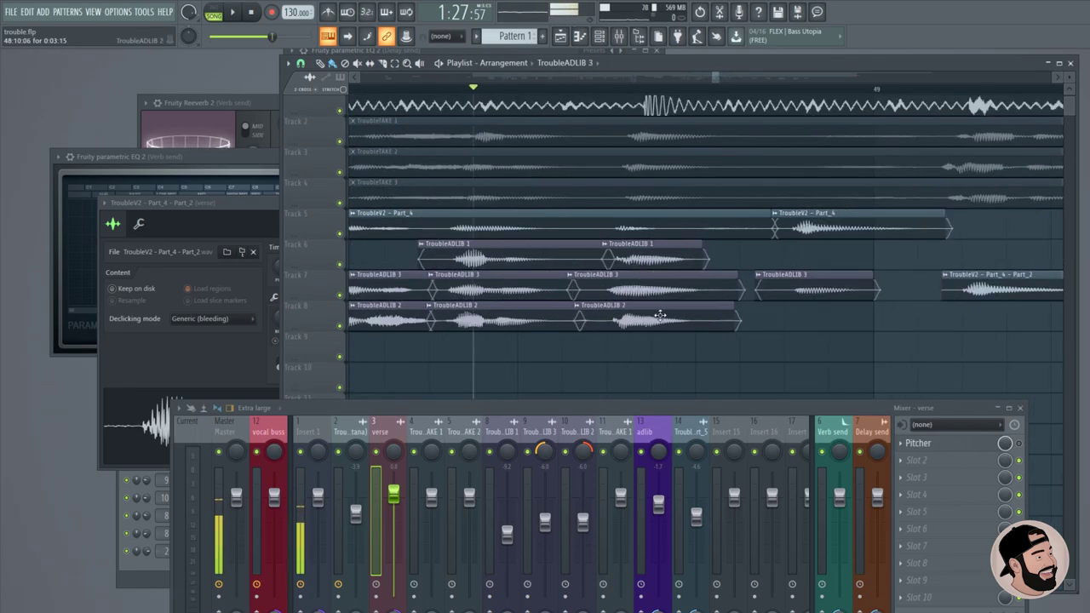
pyautogui.scroll(-2, 815, 356)
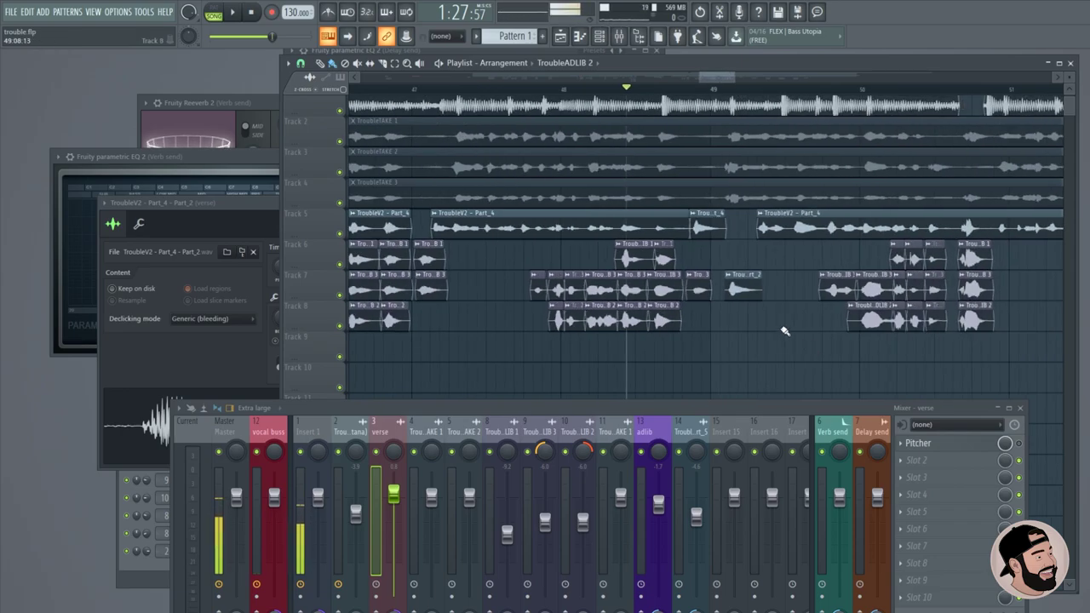
pyautogui.scroll(4, 729, 325)
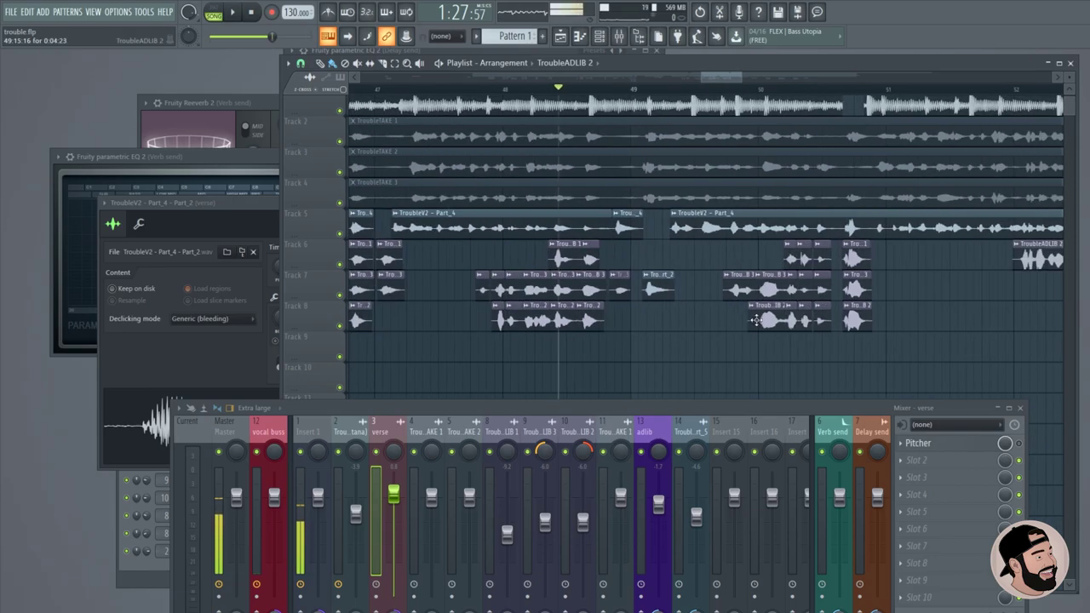
pyautogui.scroll(-4, 729, 325)
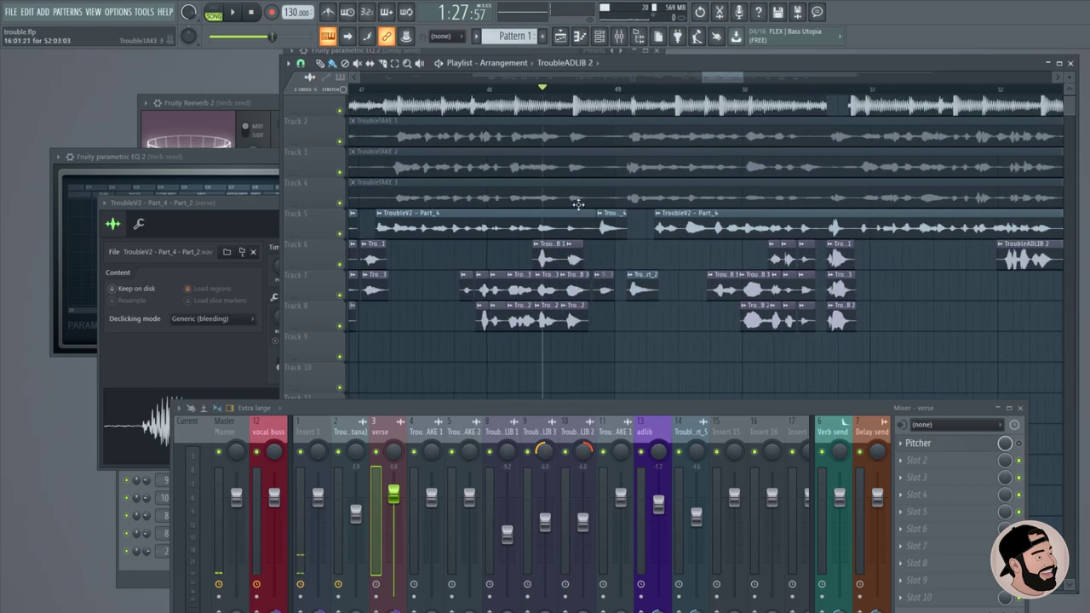
# Trim the start of the lead vocal clip after bar 49 on Track 5 slightly further.
pyautogui.scroll(4, 650, 222)
pyautogui.moveTo(744, 227)
pyautogui.mouseDown()
pyautogui.moveTo(635, 227)
pyautogui.moveTo(756, 225)
pyautogui.mouseUp()
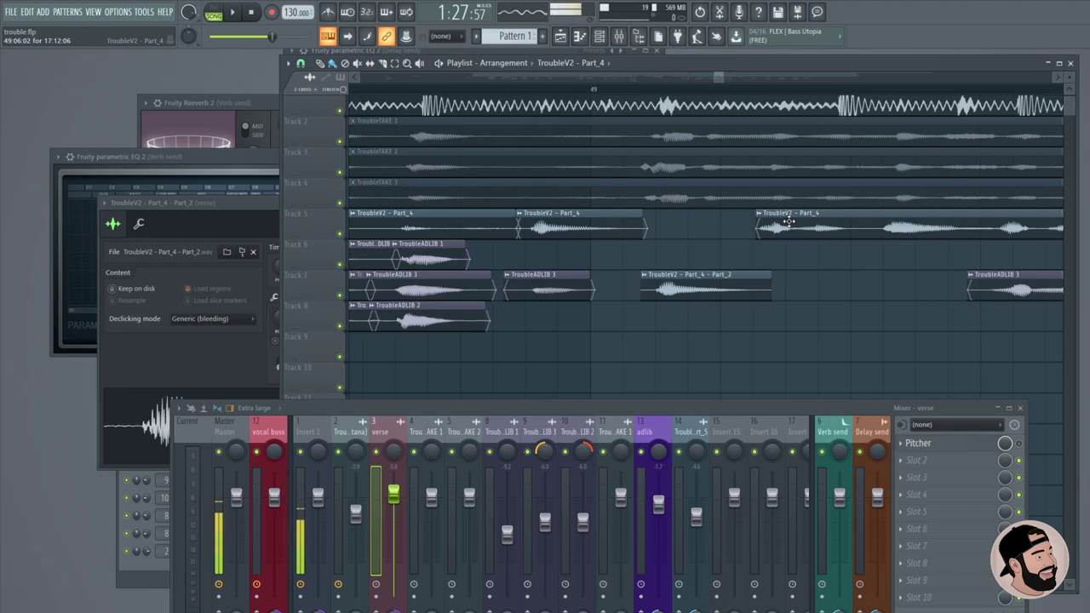
pyautogui.scroll(-2, 783, 230)
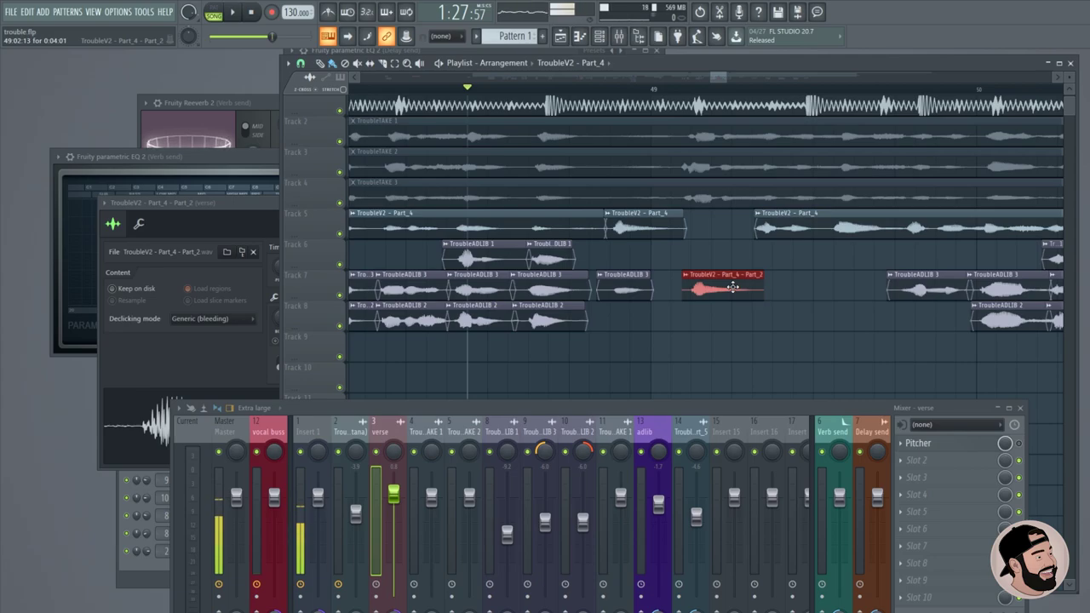
pyautogui.scroll(-3, 710, 306)
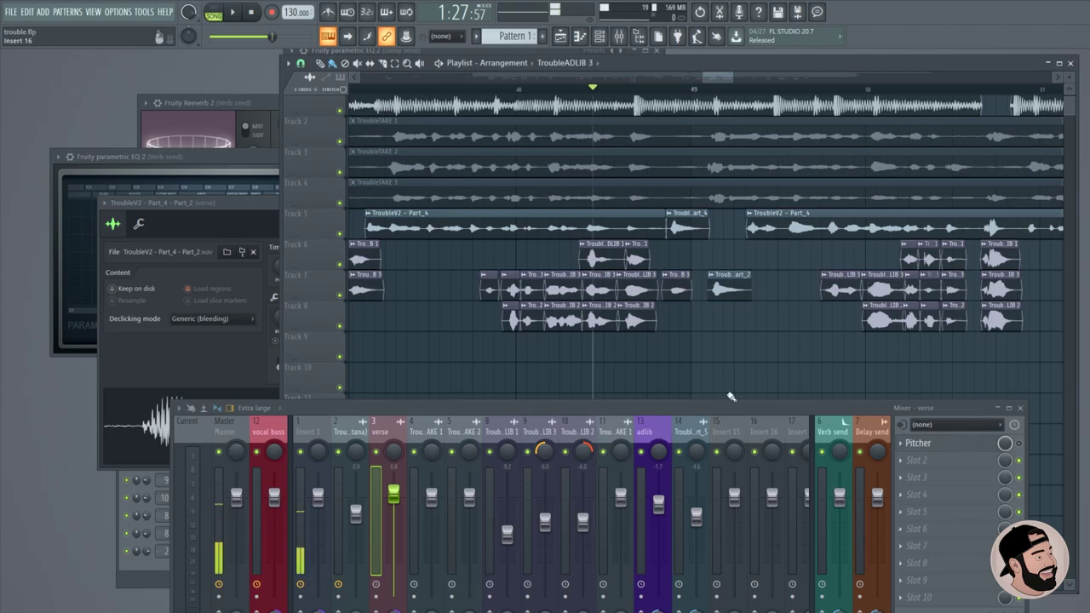
# Play back the arrangement from bar 48 past bar 52 to check the edited ad-libs against the lead vocal.
pyautogui.press('space')
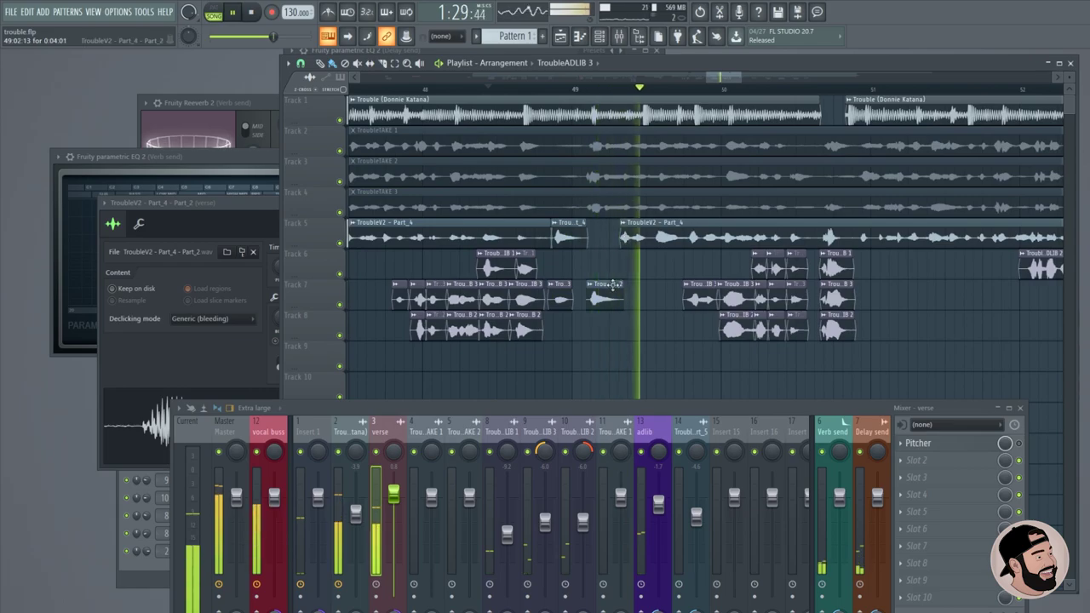
pyautogui.scroll(3, 639, 333)
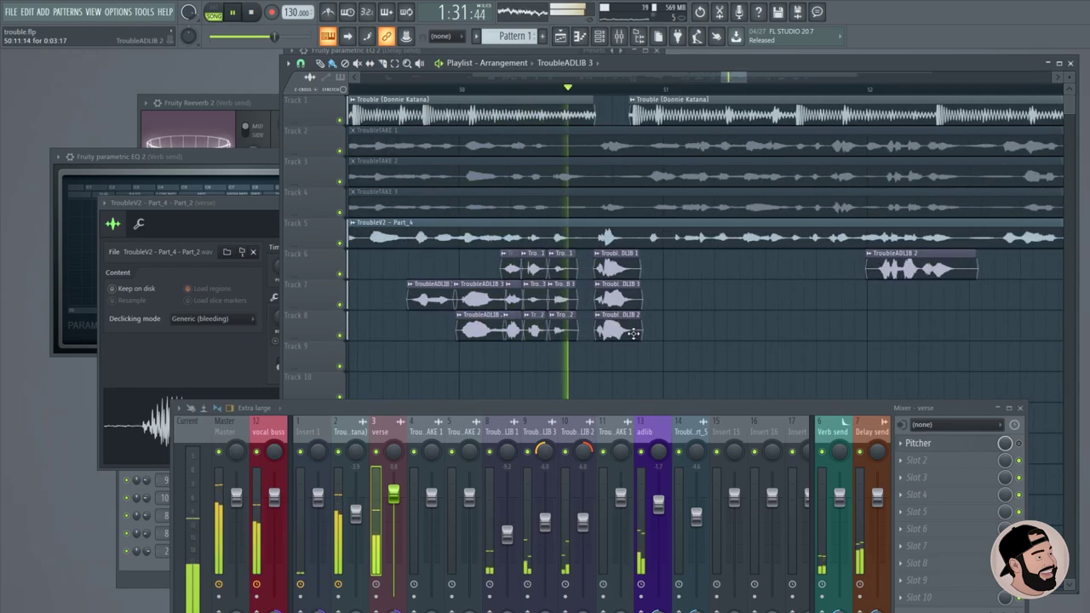
pyautogui.scroll(-3, 755, 299)
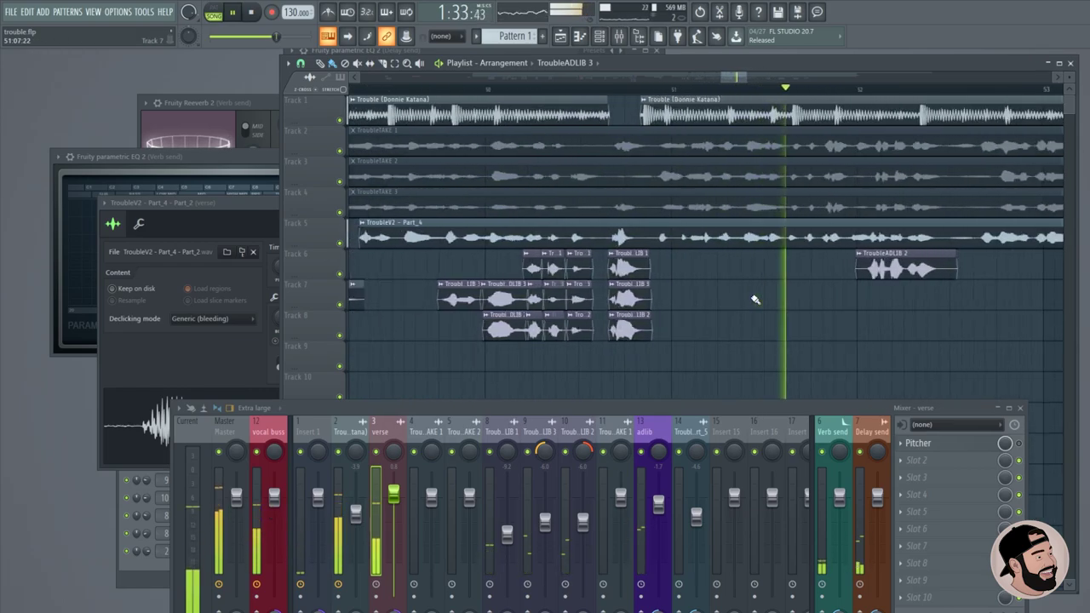
pyautogui.scroll(3, 755, 299)
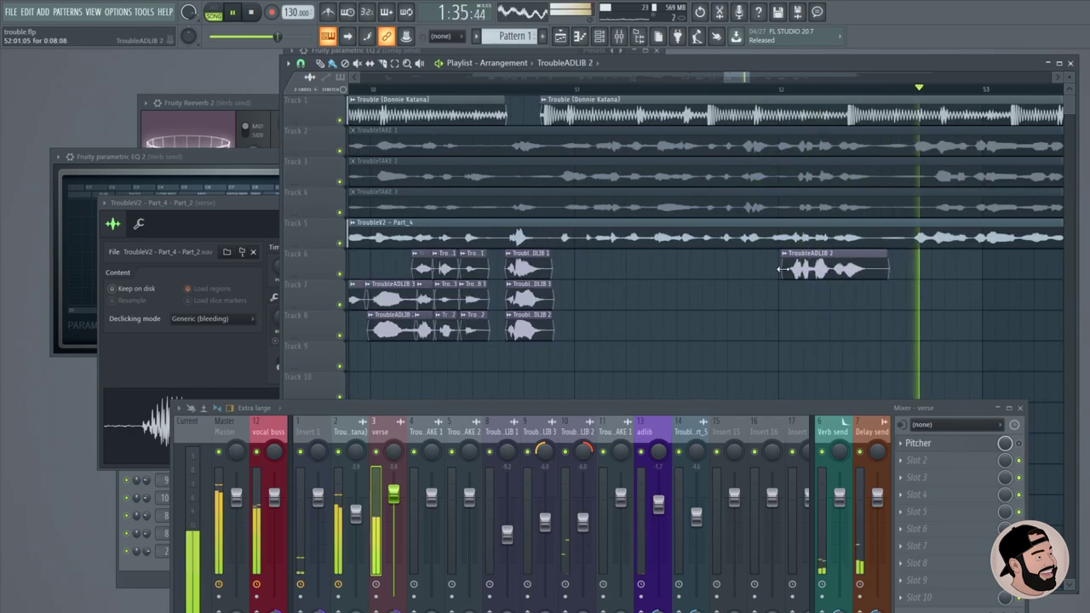
pyautogui.press('space')
# Listen repeatedly to the ad-lib after bar 52 on Track 6, starting from just before the bar.
pyautogui.scroll(-7, 767, 291)
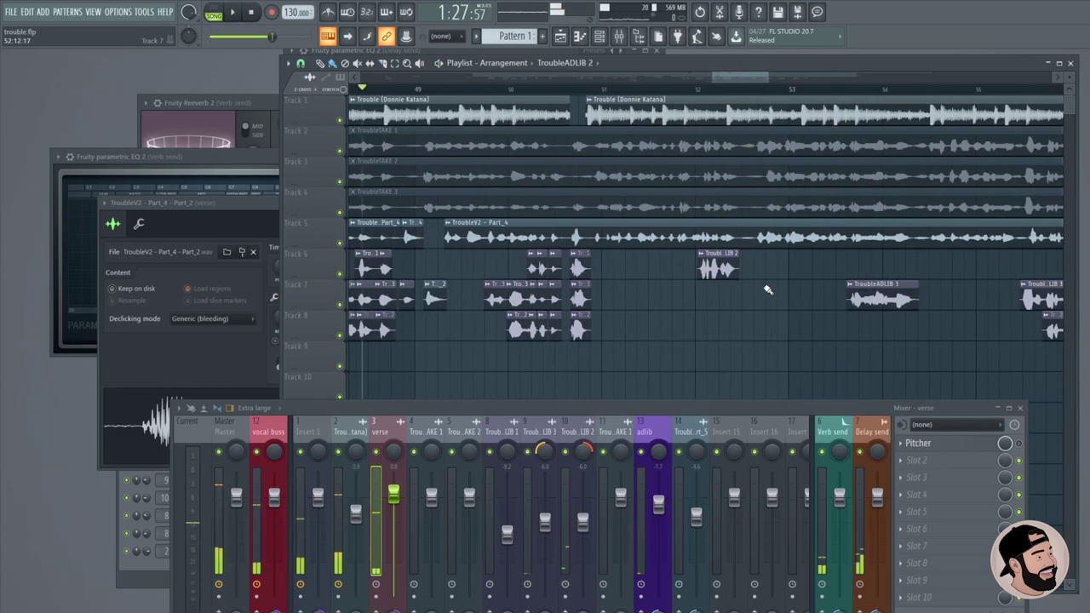
pyautogui.scroll(10, 767, 291)
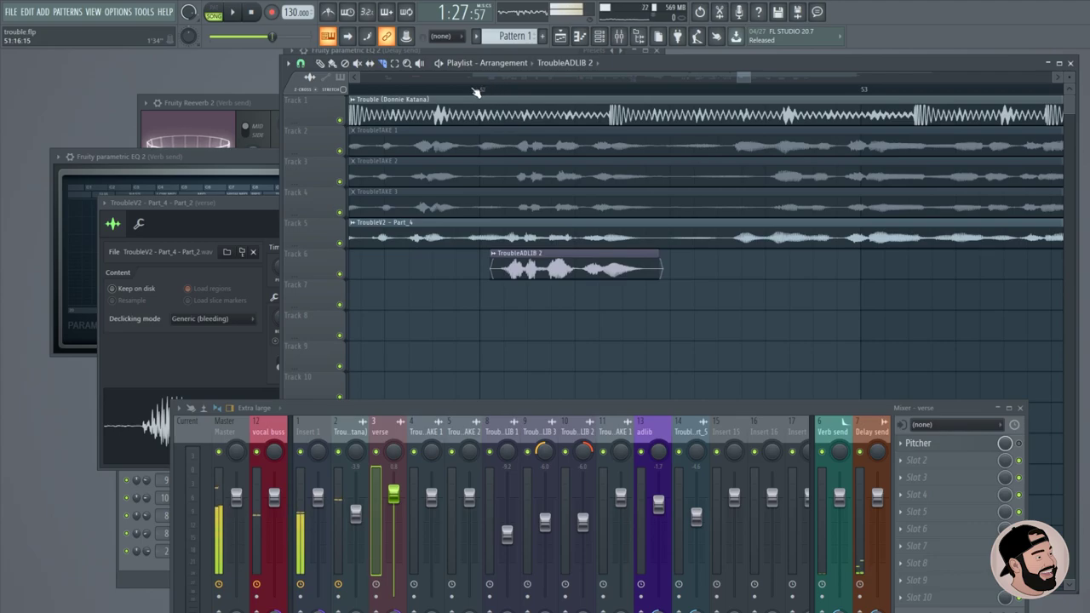
pyautogui.press('space')
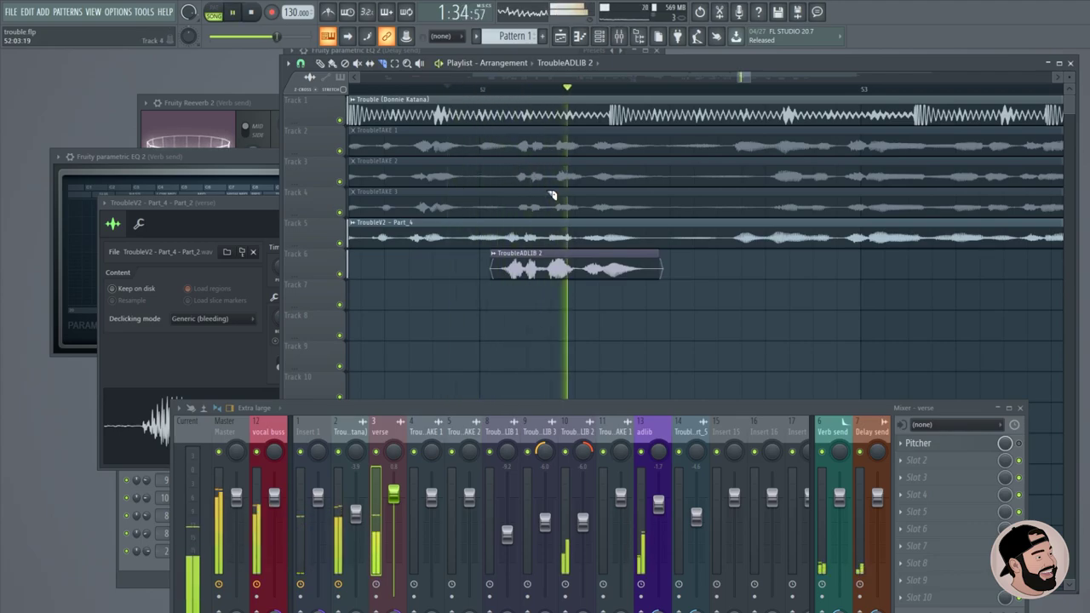
pyautogui.press('space')
pyautogui.press('space')
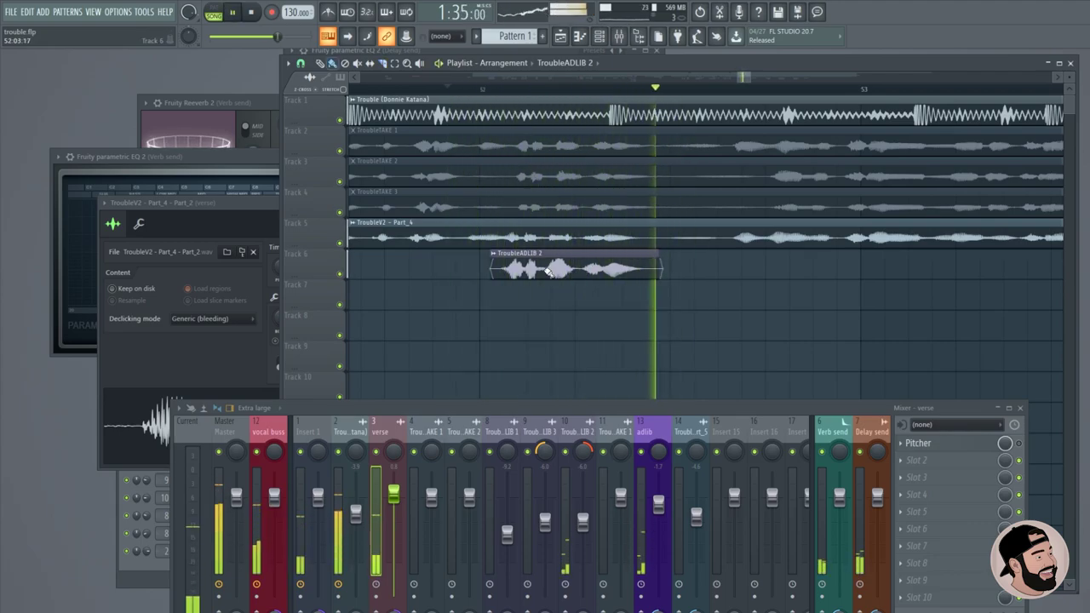
pyautogui.press('space')
# Copy the TroubleADLIB 2 clip after bar 52 to Track 7, just after the original's end, and check its timing in playback.
pyautogui.moveTo(544, 273); pyautogui.dragTo(782, 295)
pyautogui.press('space')
pyautogui.press('space')
pyautogui.press('space')
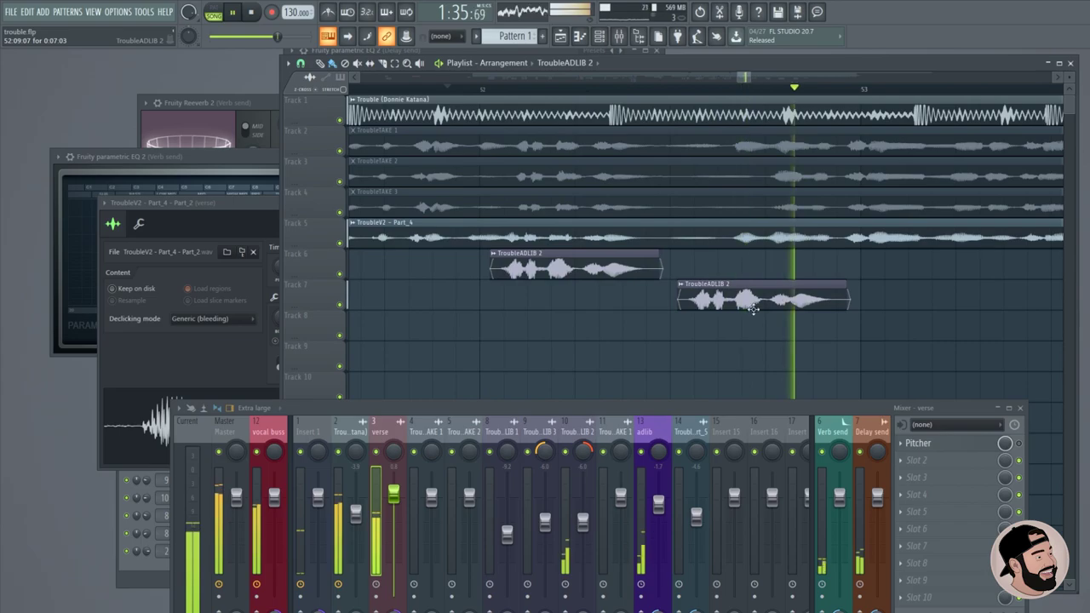
pyautogui.press('space')
# Make the copied ad-lib on Track 7 a unique sample, show its Boost, EQ and Reverb precomputed effects, and move the mixer lower.
pyautogui.click(681, 284)
pyautogui.click(832, 306)
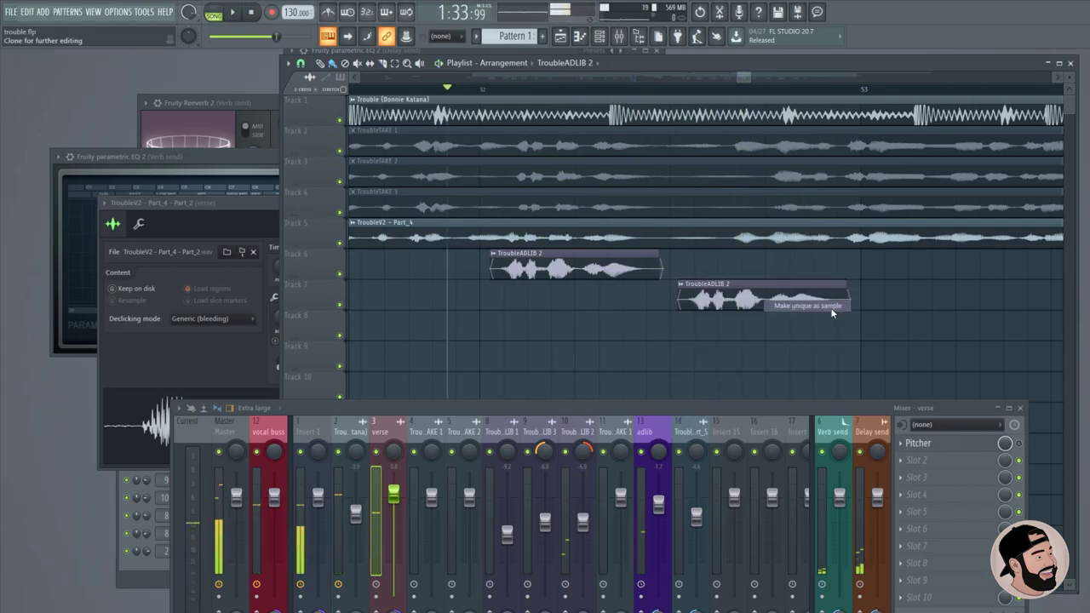
pyautogui.doubleClick(781, 309)
pyautogui.click(303, 313)
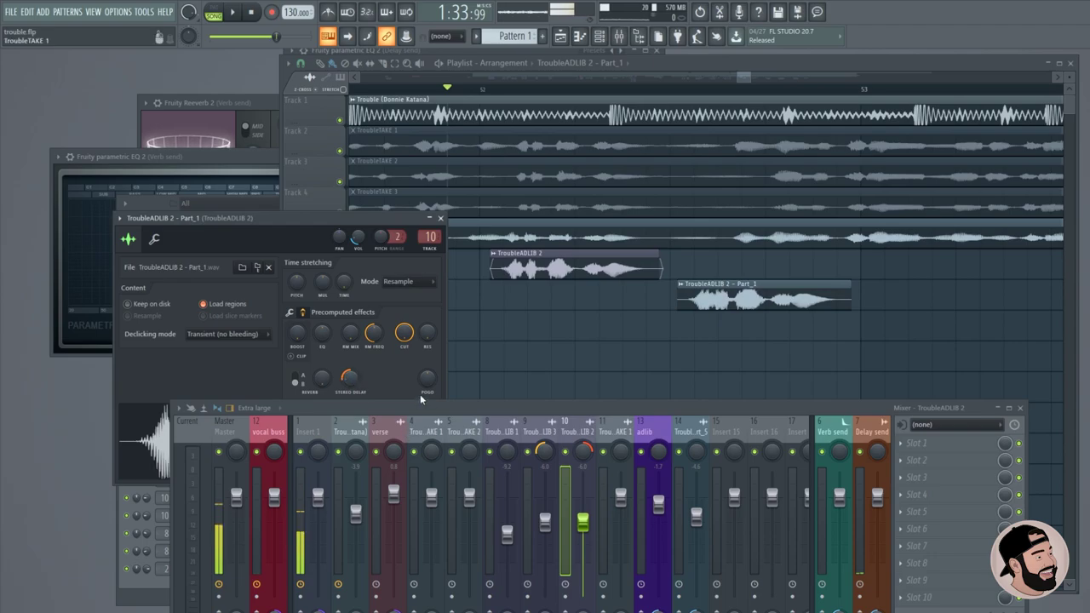
pyautogui.moveTo(416, 411); pyautogui.dragTo(409, 465)
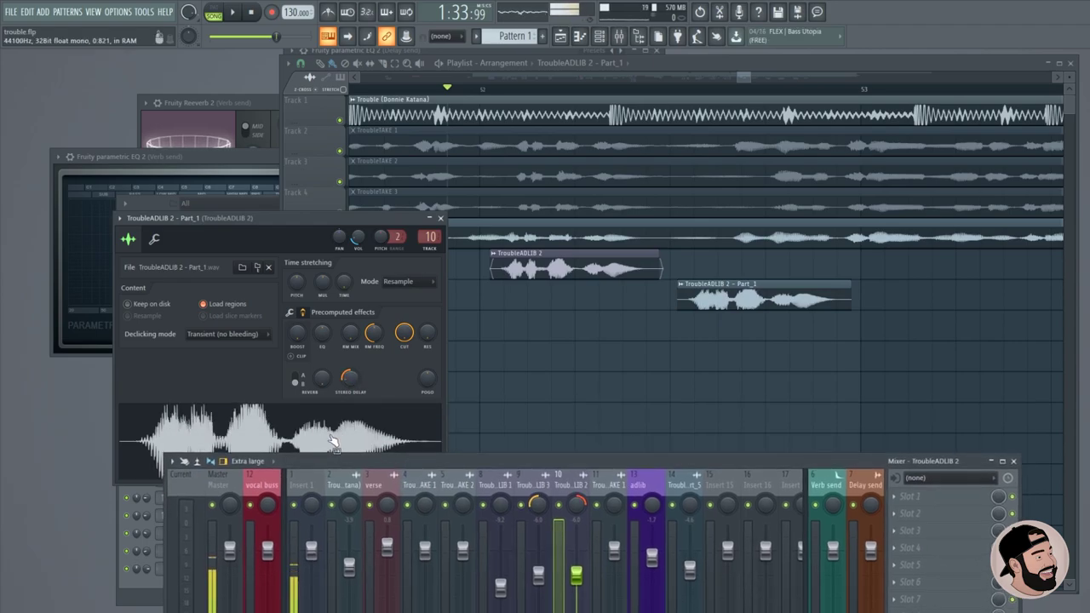
pyautogui.click(621, 372)
# Play back the copied ad-lib and cut out the lead vocal section on Track 5 where it begins, midway between bars 52 and 53.
pyautogui.press('space')
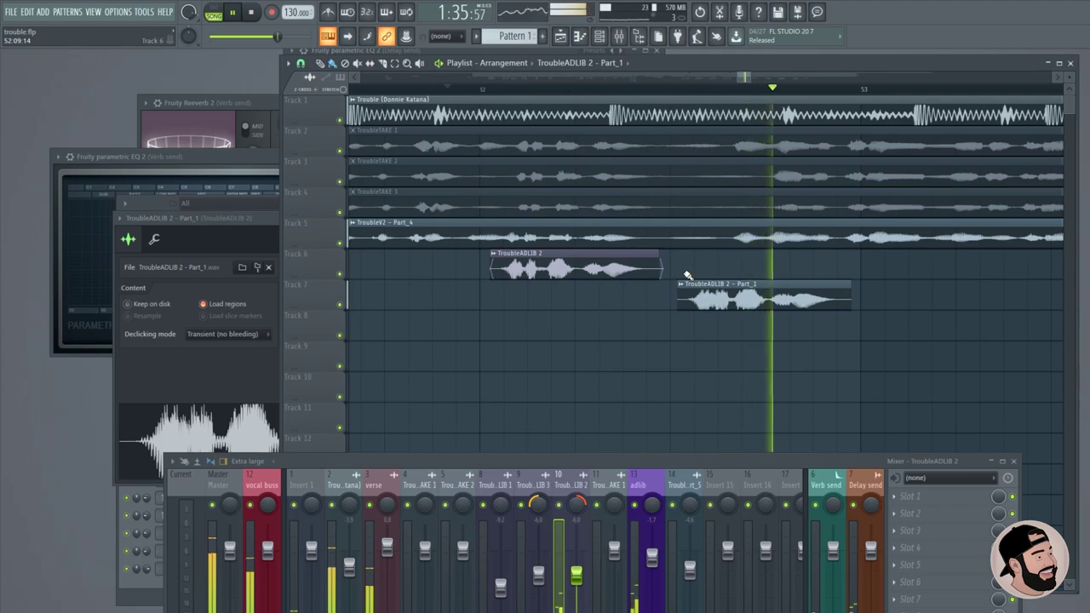
pyautogui.press('space')
pyautogui.scroll(1, 613, 223)
pyautogui.moveTo(613, 223); pyautogui.dragTo(690, 249)
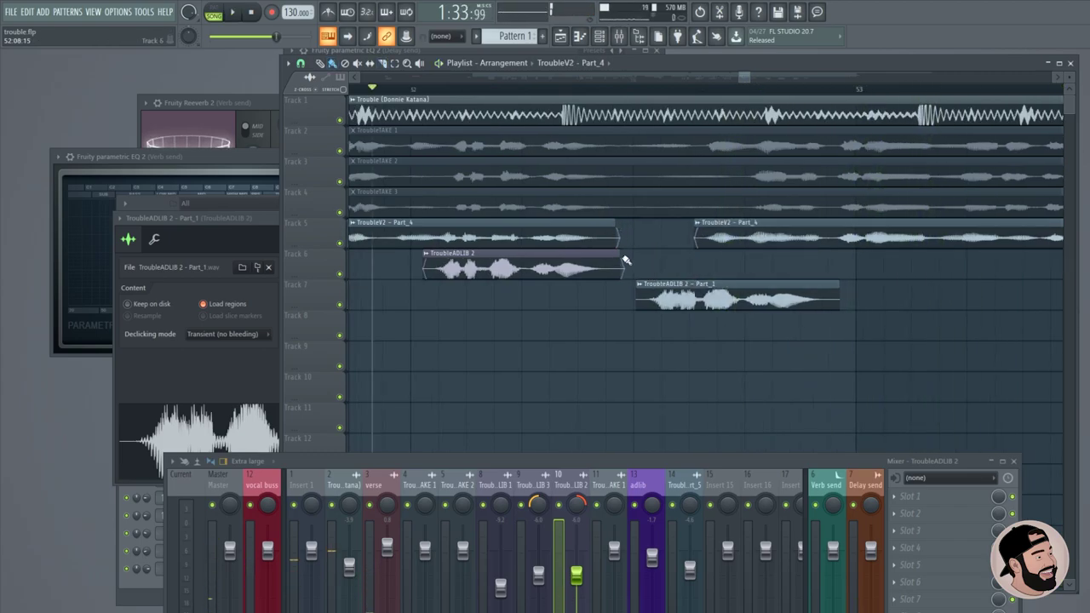
# Play back from bar 52 to bar 55 to check the lead vocal gap and the ad-libs on Tracks 6 and 7.
pyautogui.press('space')
pyautogui.scroll(-1, 628, 348)
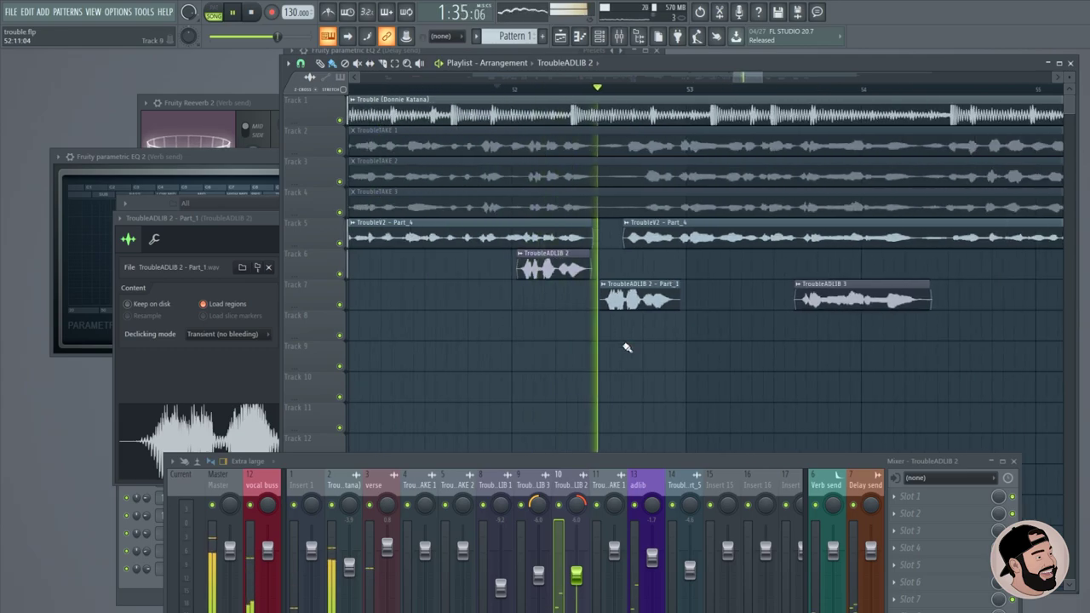
pyautogui.scroll(-1, 621, 348)
pyautogui.scroll(2, 639, 337)
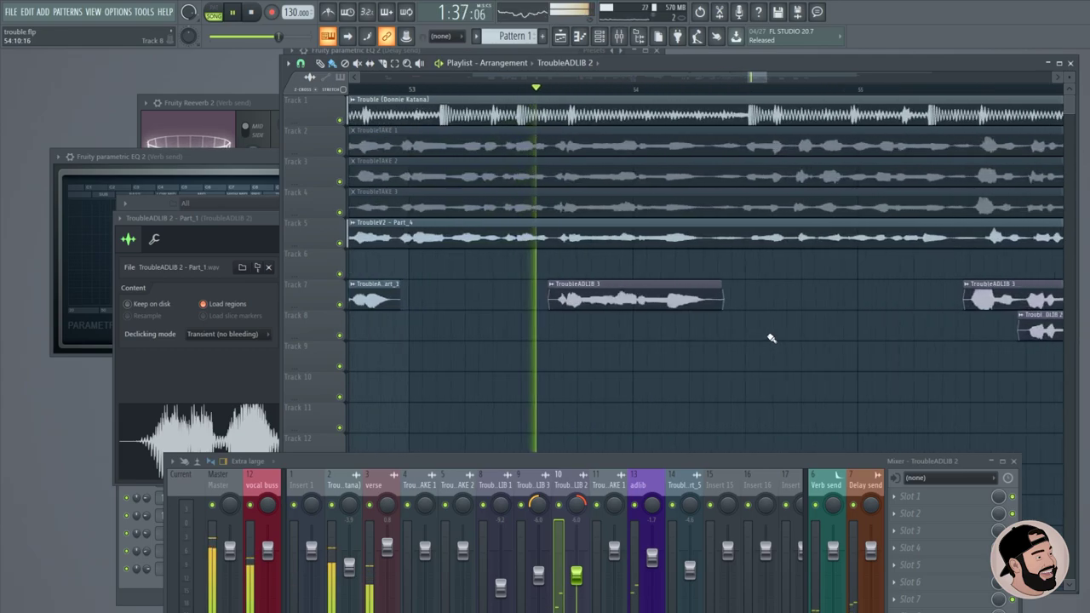
pyautogui.scroll(2, 712, 316)
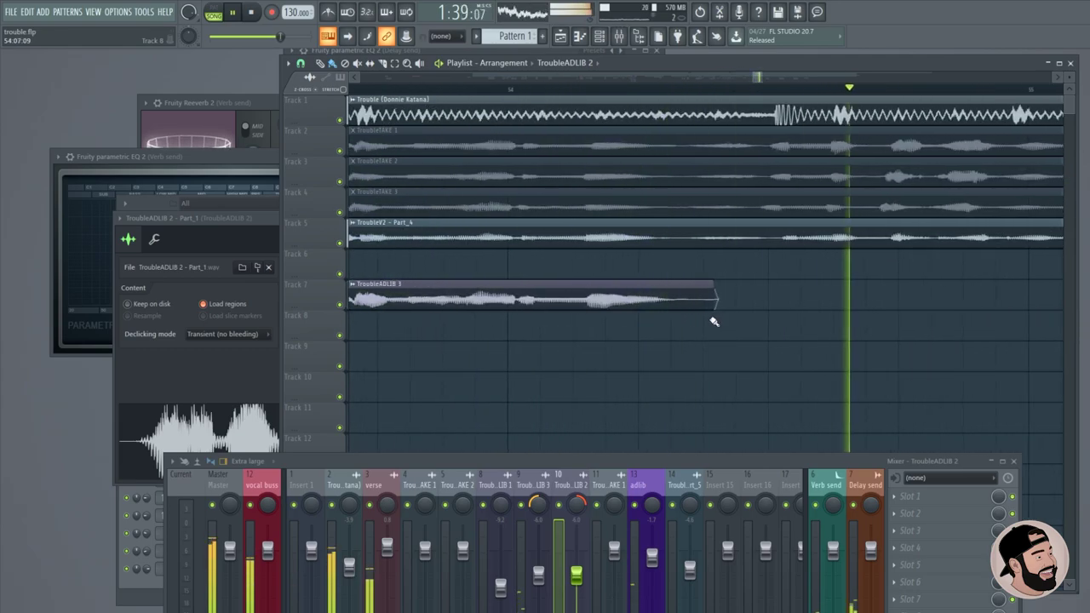
pyautogui.scroll(-1, 716, 320)
pyautogui.scroll(-1, 717, 321)
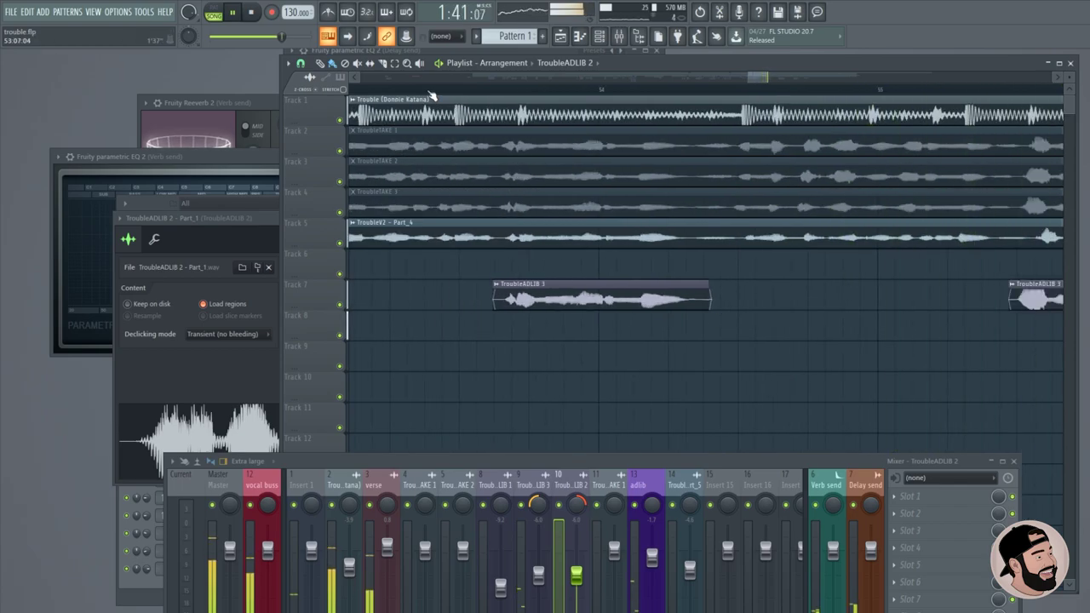
pyautogui.press('space')
# Examine the ad-lib clips around bar 56 on Tracks 7 and 8, and restart playback from just before bar 52.
pyautogui.scroll(-2, 511, 255)
pyautogui.scroll(3, 541, 292)
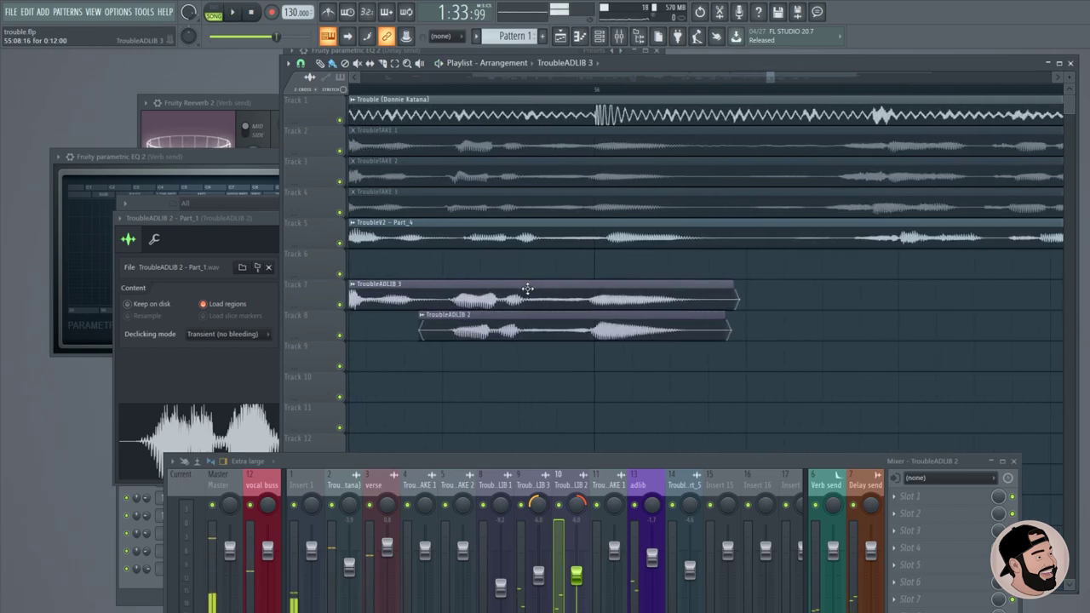
pyautogui.scroll(2, 541, 292)
pyautogui.press('space')
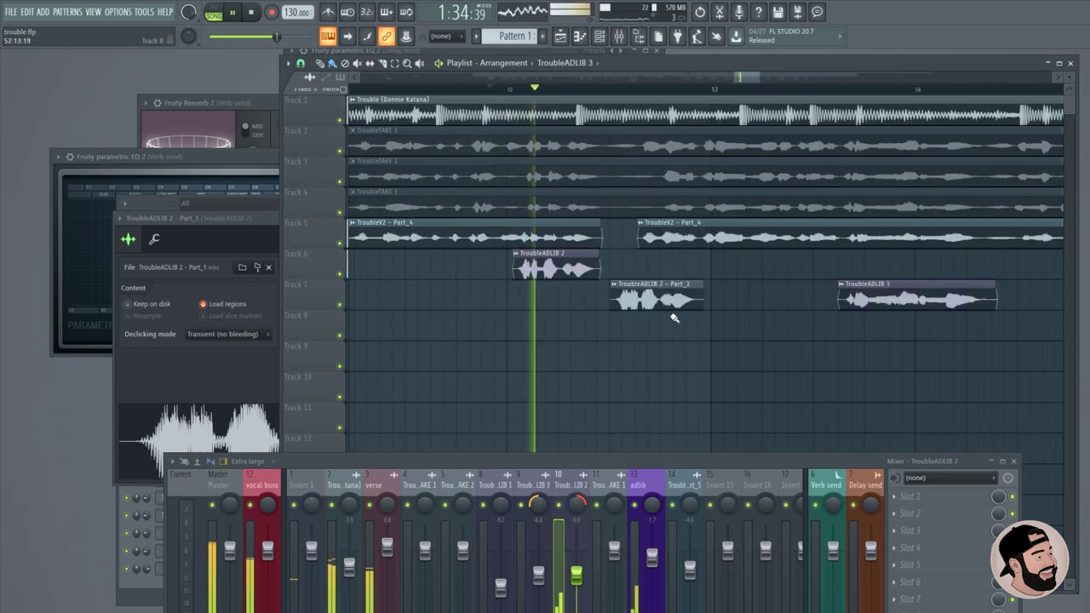
# Mute the copied ad-lib on Track 7 and copy the sliced lead vocal phrase from around bar 52 to Track 9, playing it back.
pyautogui.scroll(-2, 596, 312)
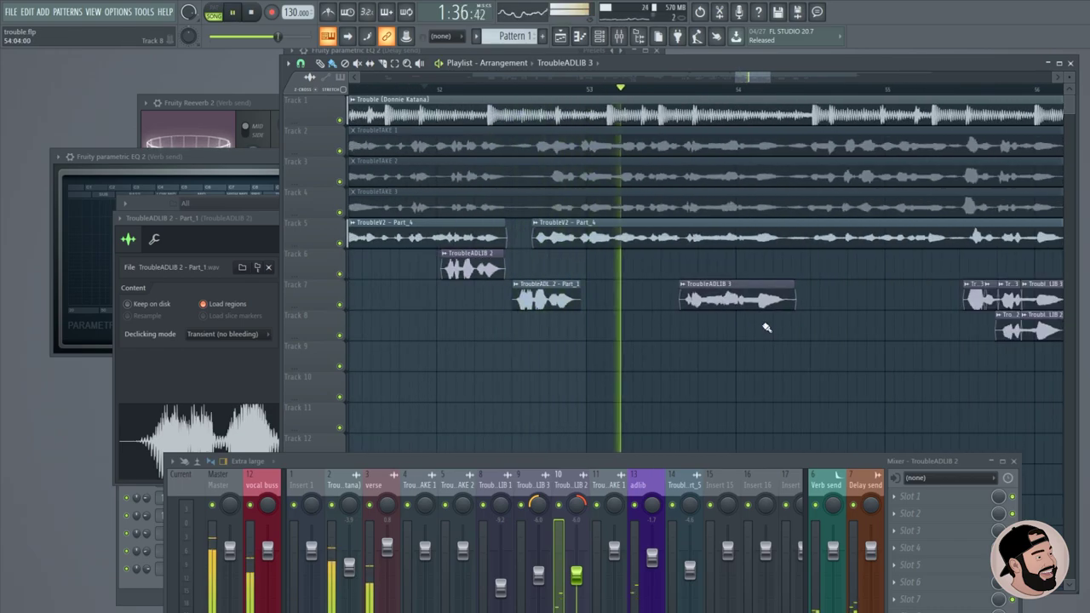
pyautogui.press('space')
pyautogui.scroll(2, 491, 316)
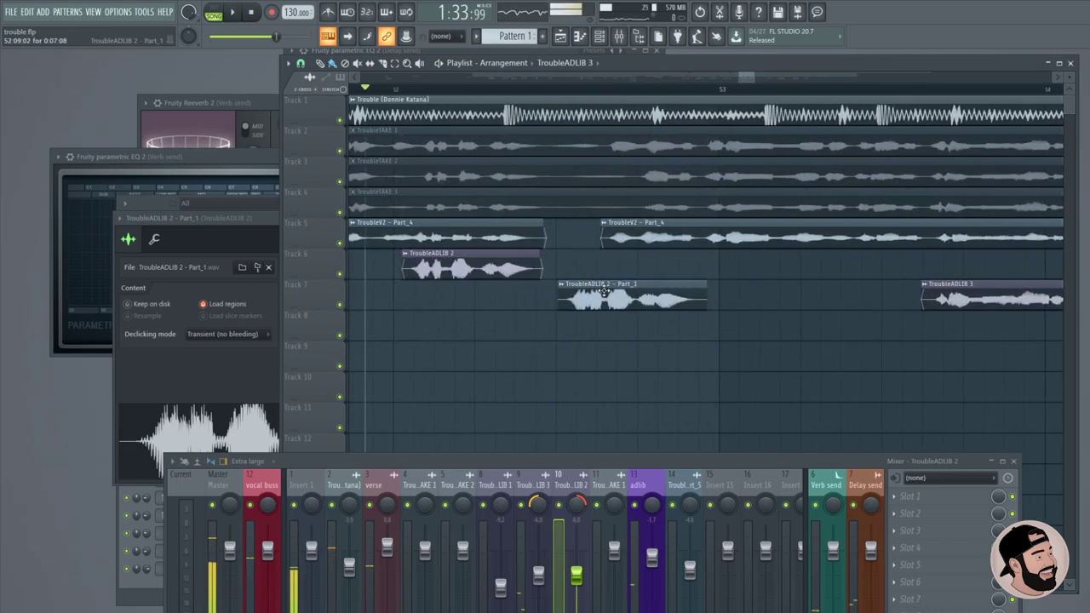
pyautogui.click(608, 301)
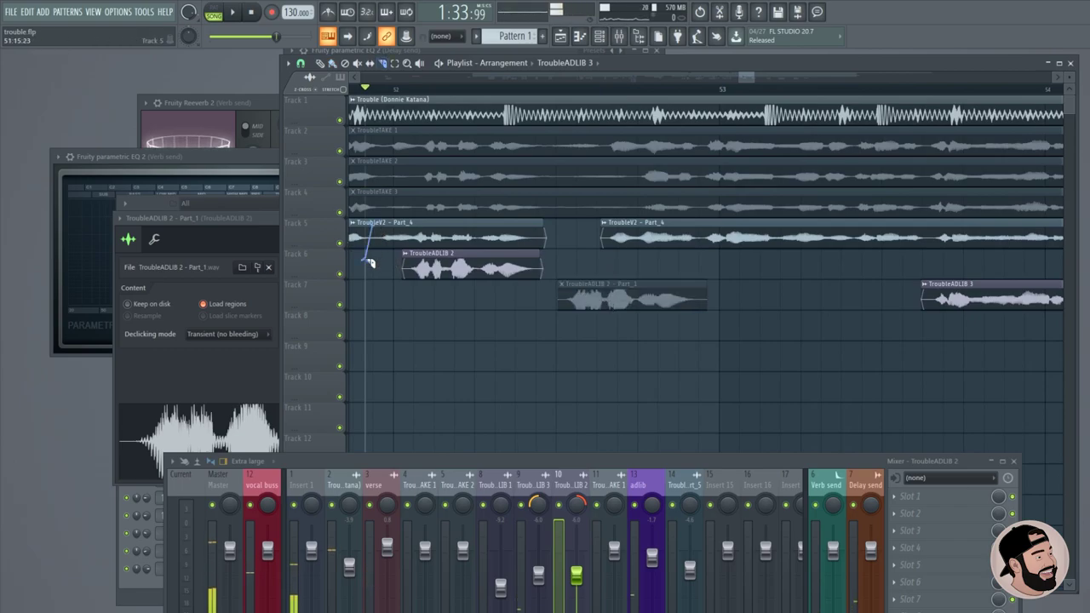
pyautogui.moveTo(421, 246); pyautogui.dragTo(558, 370)
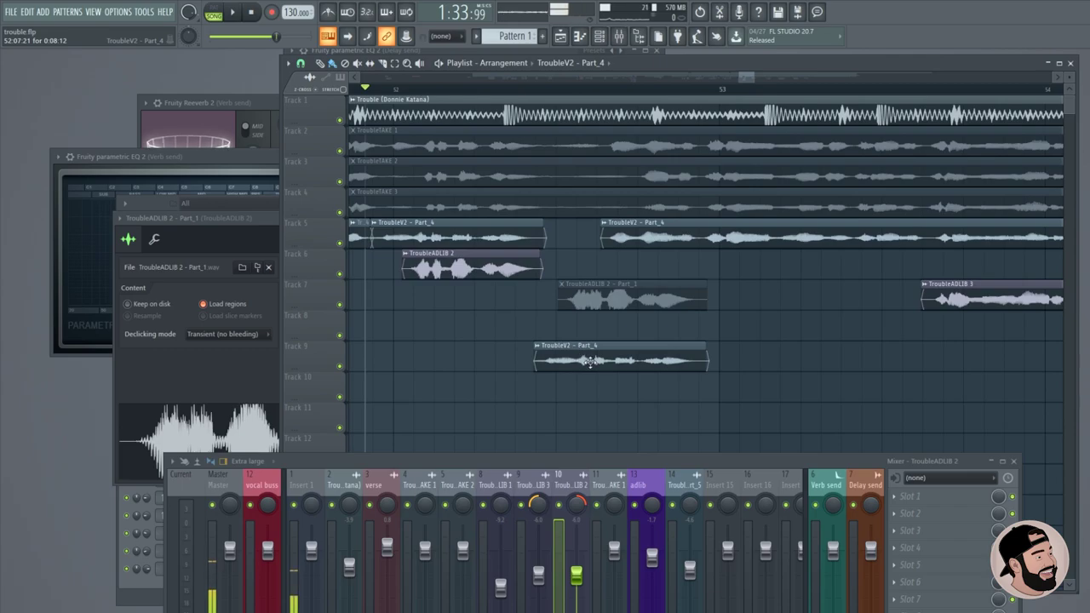
pyautogui.press('space')
pyautogui.scroll(2, 562, 359)
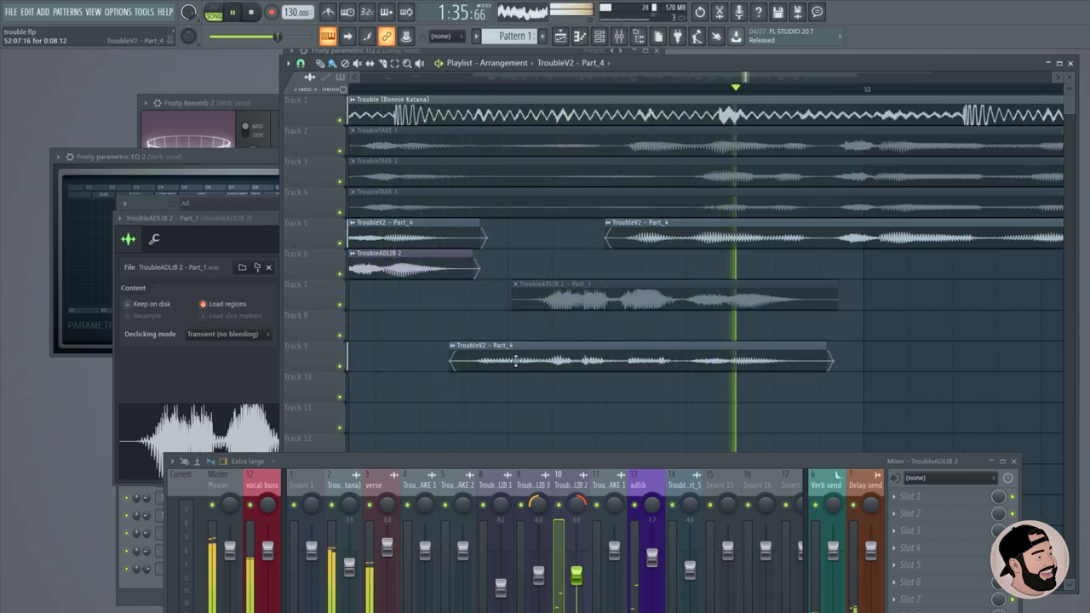
# Make the lead vocal copy on Track 9 a unique sample with Generic (bleeding) declicking and its precomputed effects active.
pyautogui.press('space')
pyautogui.click(453, 345)
pyautogui.click(615, 369)
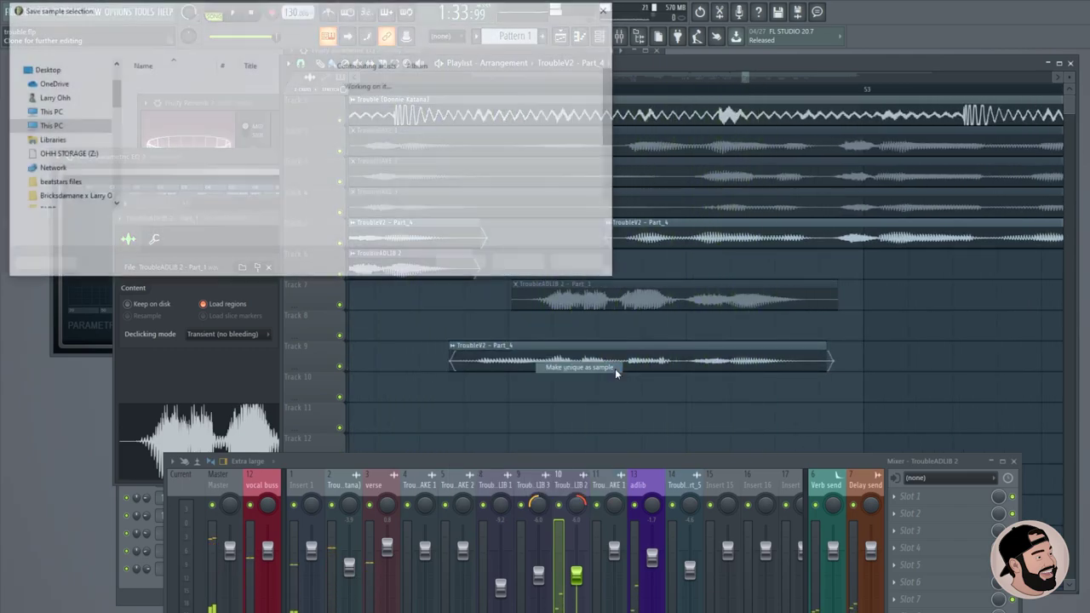
pyautogui.scroll(2, 818, 350)
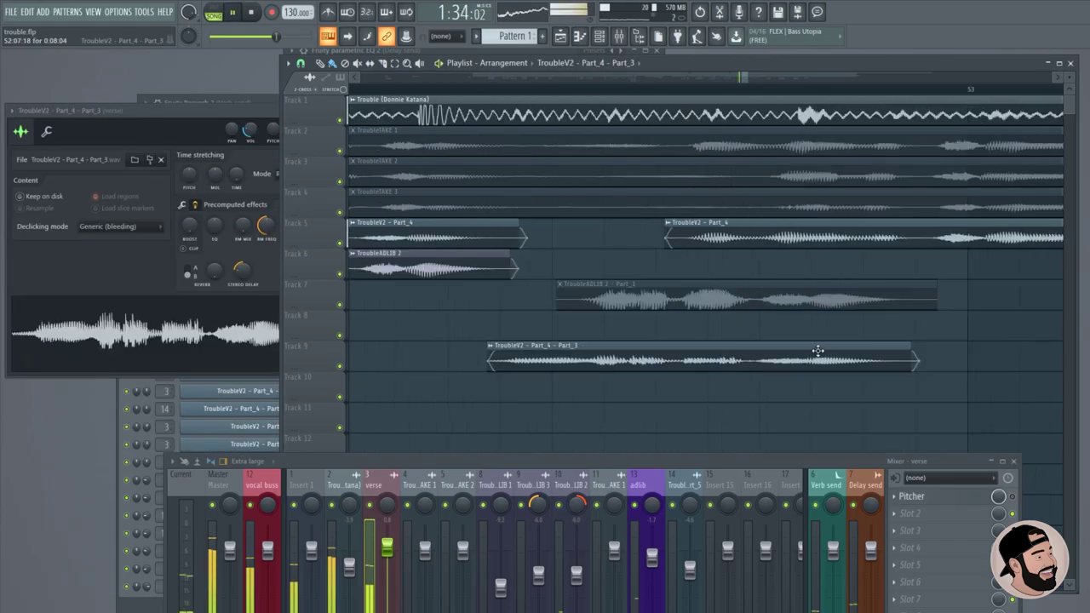
# Play back from bar 52 past bar 56 to check the Track 9 vocal copy and the following ad-libs.
pyautogui.press('space')
pyautogui.scroll(-4, 677, 344)
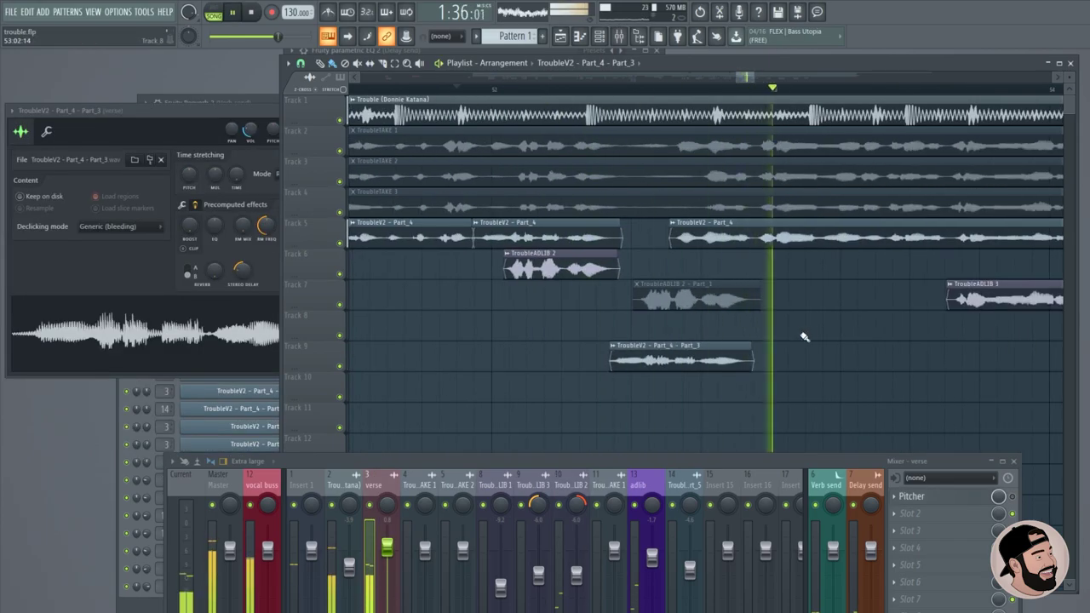
pyautogui.scroll(4, 706, 341)
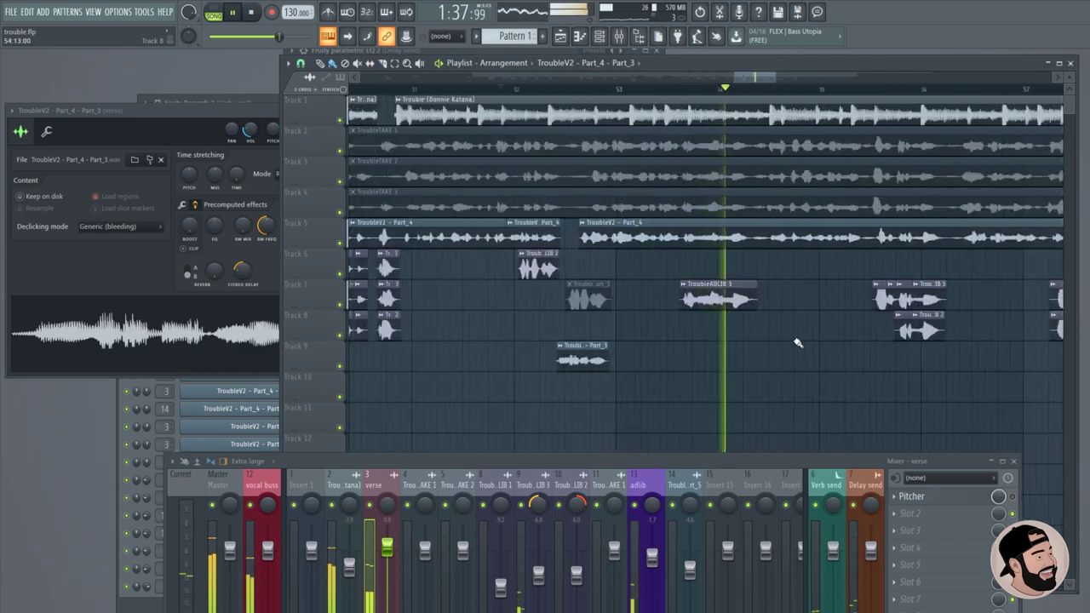
pyautogui.scroll(-6, 755, 332)
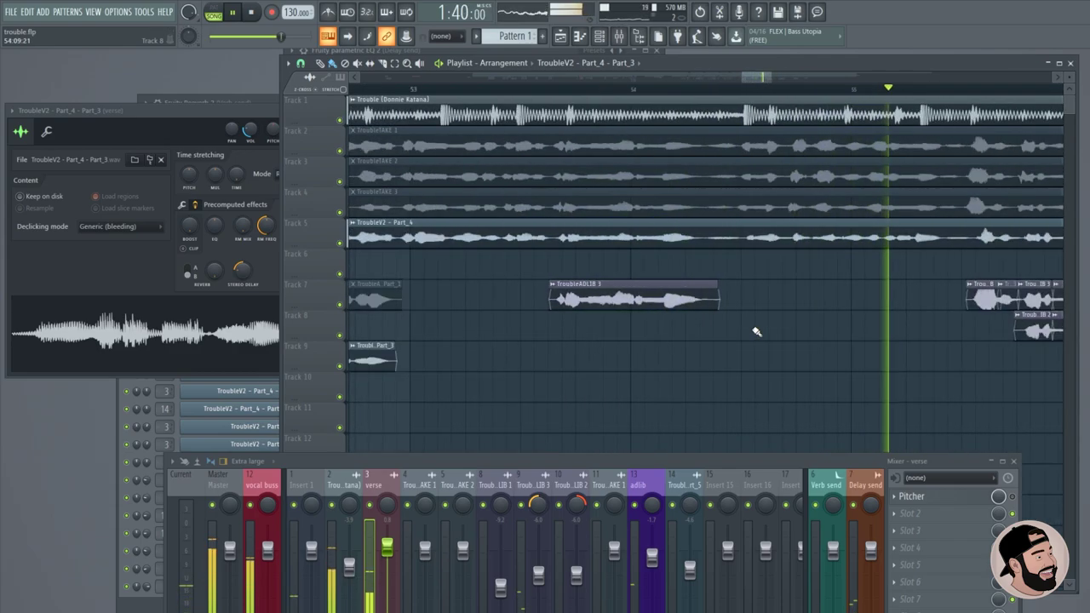
pyautogui.scroll(5, 755, 332)
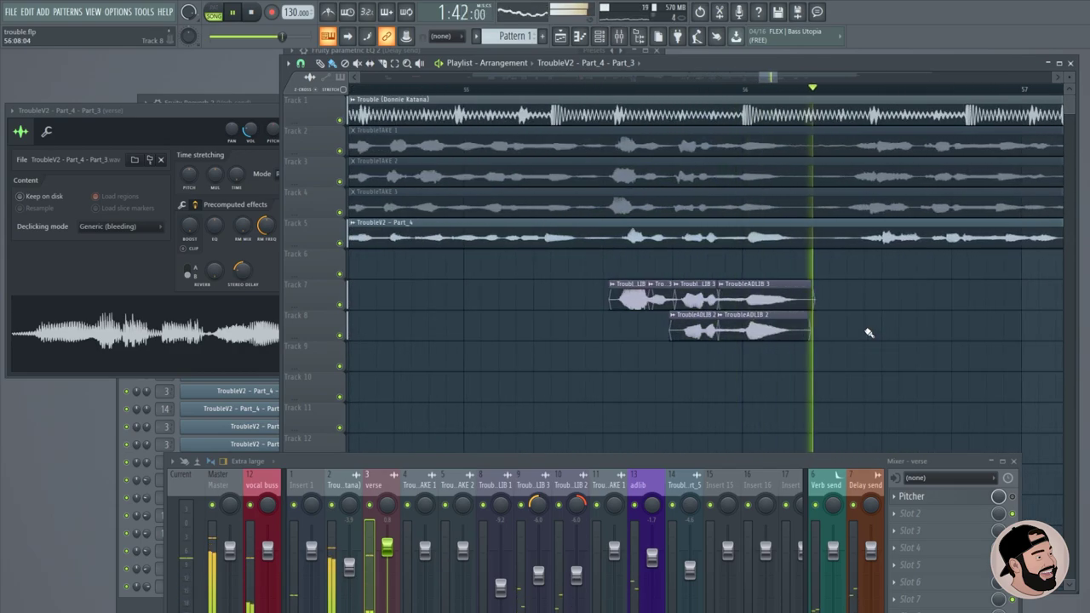
pyautogui.scroll(-4, 755, 327)
pyautogui.press('space')
# Nudge the last TroubleADLIB 2 slice near bar 56 on Track 8 slightly later to match the ad-lib on Track 7.
pyautogui.scroll(5, 590, 236)
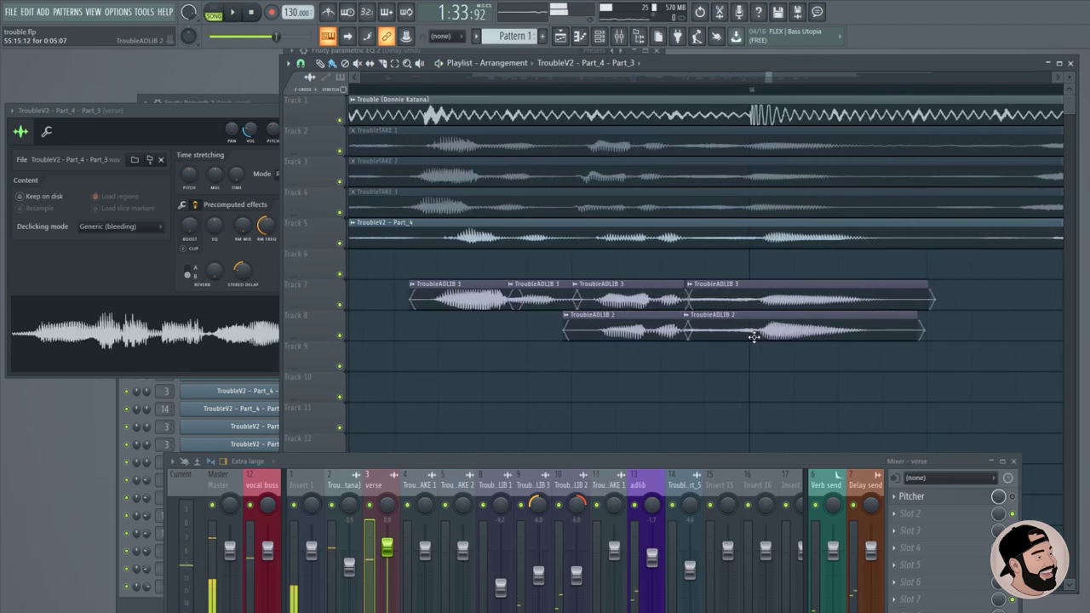
pyautogui.moveTo(771, 338); pyautogui.dragTo(791, 331)
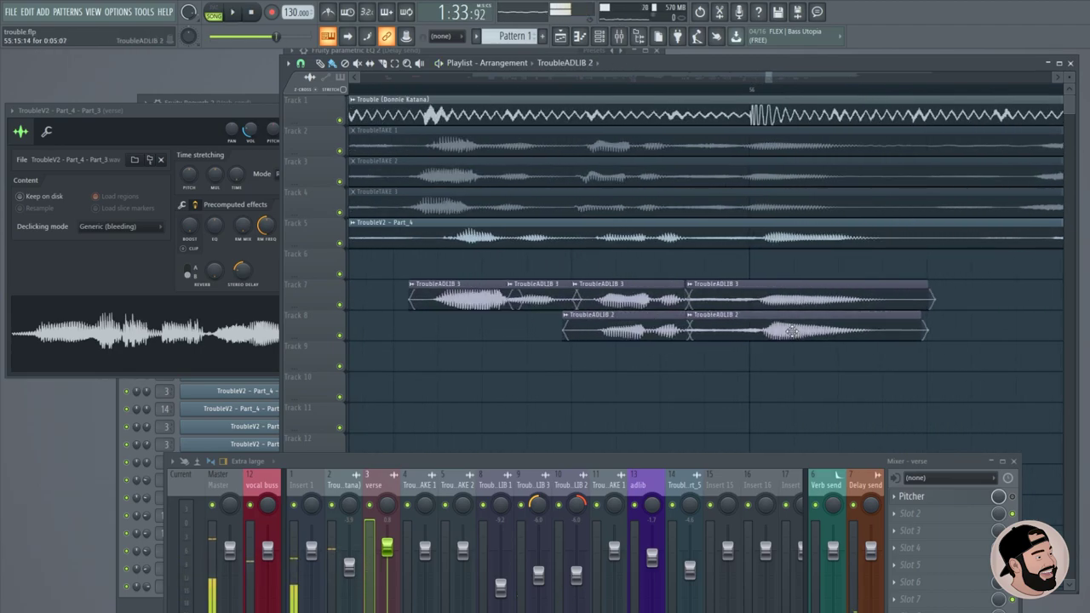
pyautogui.scroll(-4, 511, 257)
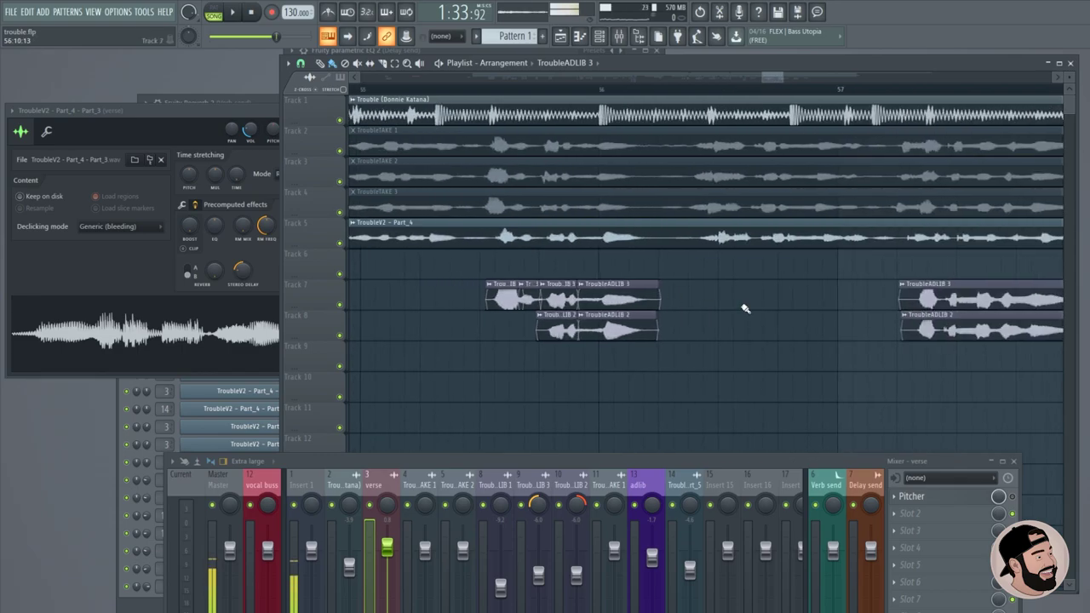
# Slice the paired ad-libs on Tracks 7 and 8 between bars 59 and 60 at the gaps between words.
pyautogui.scroll(-6, 733, 299)
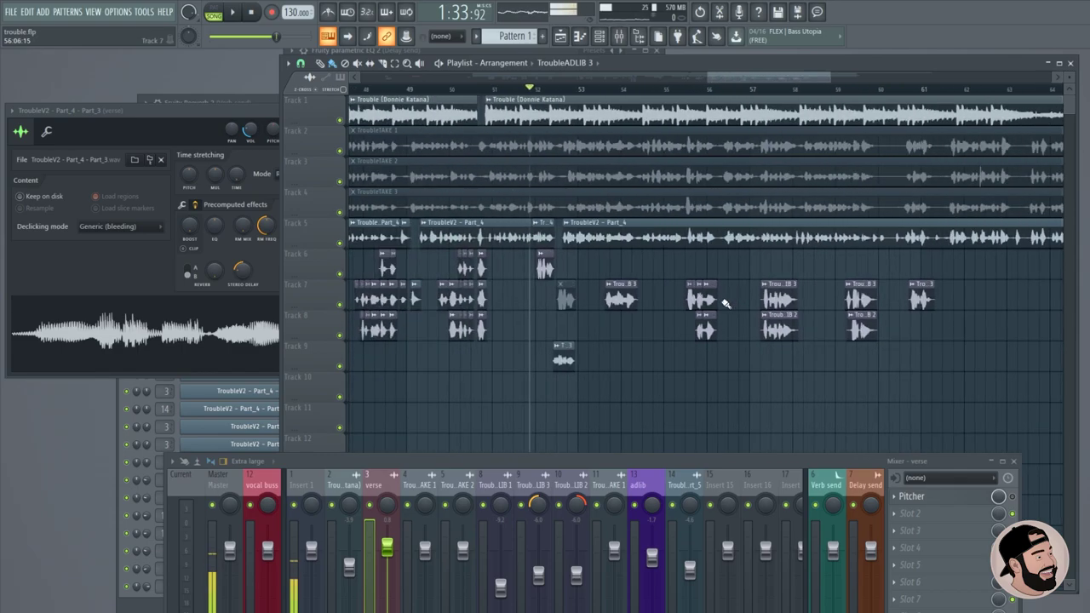
pyautogui.scroll(8, 878, 351)
pyautogui.moveTo(683, 327); pyautogui.dragTo(715, 329)
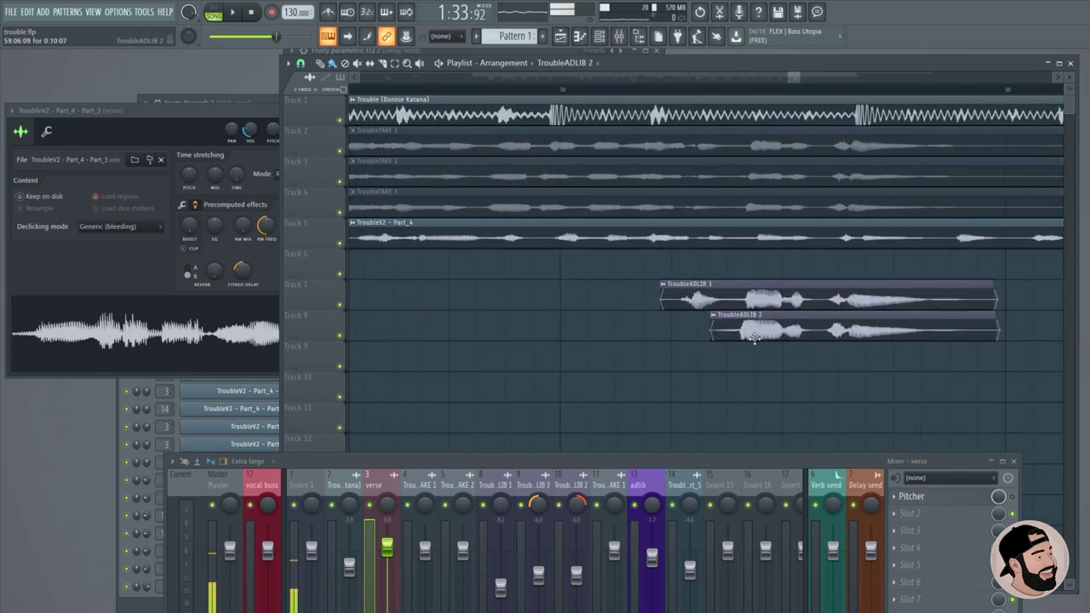
pyautogui.scroll(3, 818, 323)
pyautogui.moveTo(833, 321)
pyautogui.mouseDown()
pyautogui.moveTo(857, 310)
pyautogui.moveTo(844, 326)
pyautogui.mouseUp()
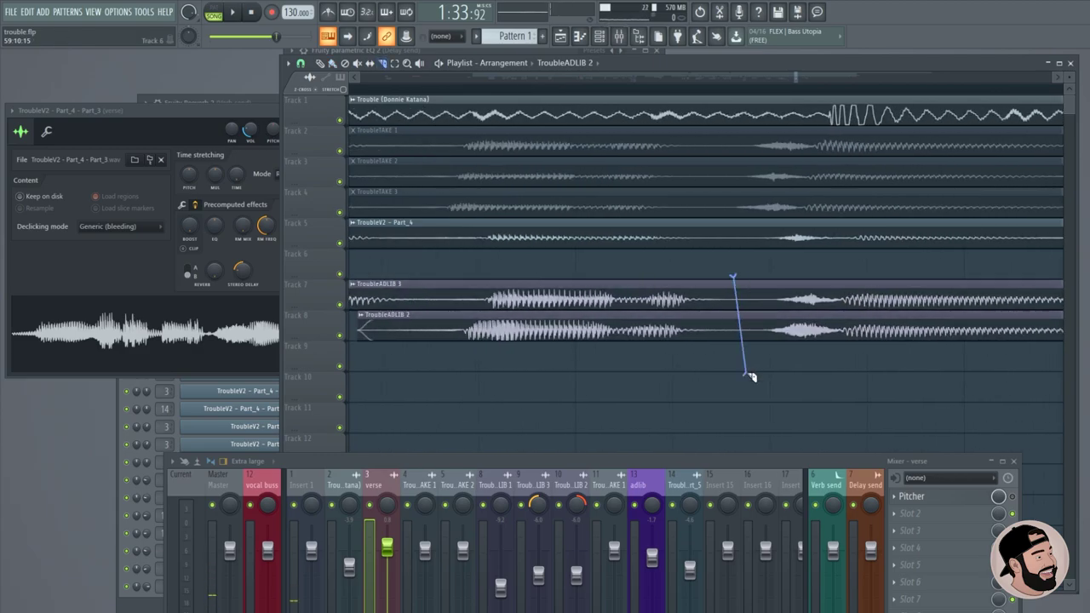
# Align the sliced ad-lib pieces before bar 60 with the lead vocal and delete the leading TroubleADLIB 2 piece from Track 8.
pyautogui.moveTo(534, 332); pyautogui.dragTo(547, 329)
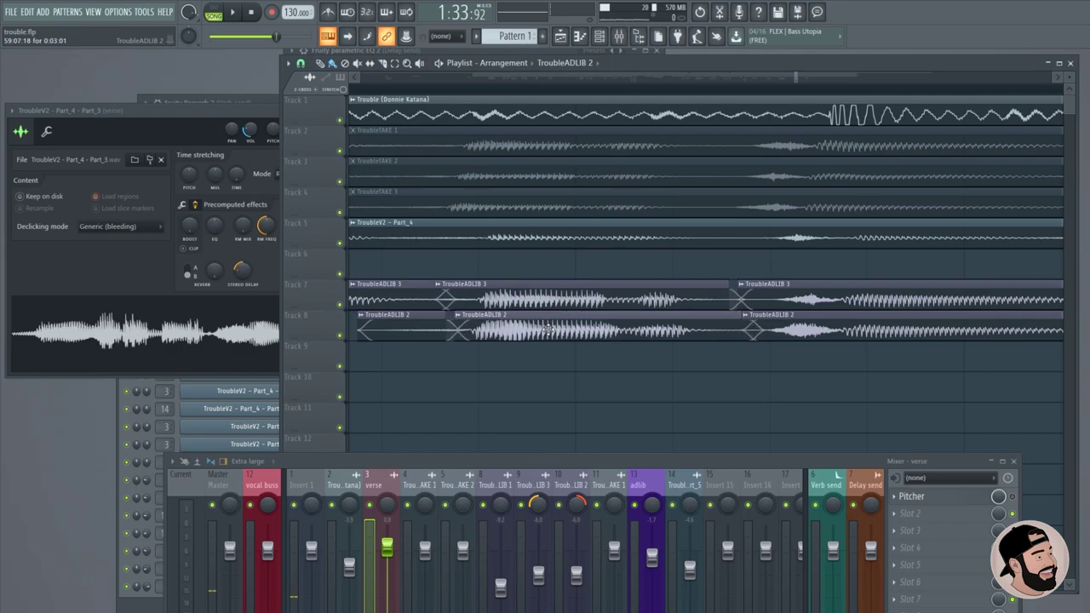
pyautogui.rightClick(429, 335)
pyautogui.scroll(-2, 509, 346)
pyautogui.click(490, 291)
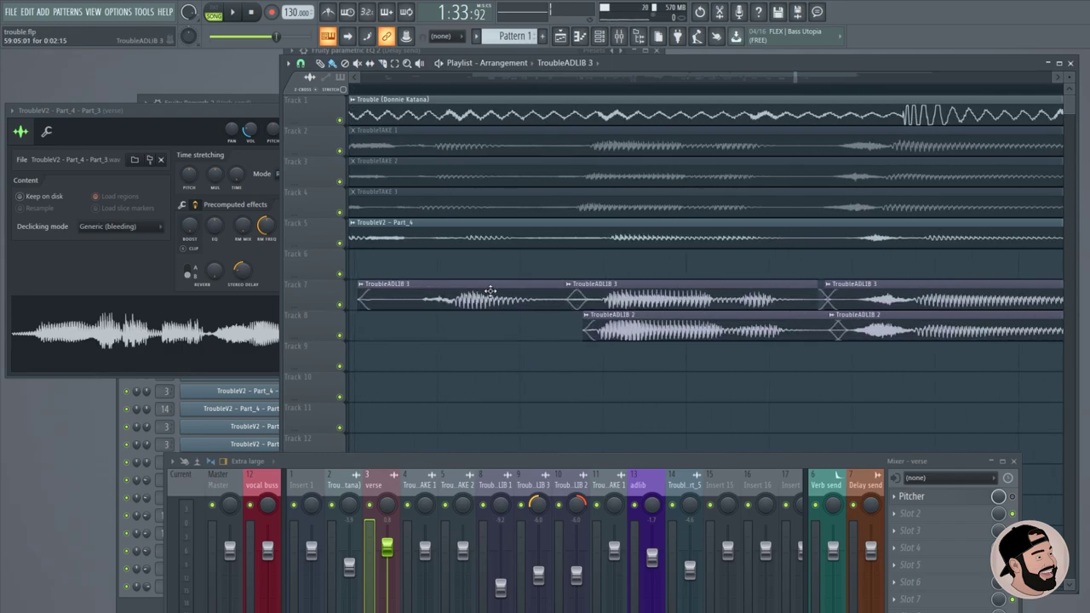
# Slice out the short lead vocal phrase around bar 60 on Track 5 and make it a unique sample.
pyautogui.scroll(-4, 500, 270)
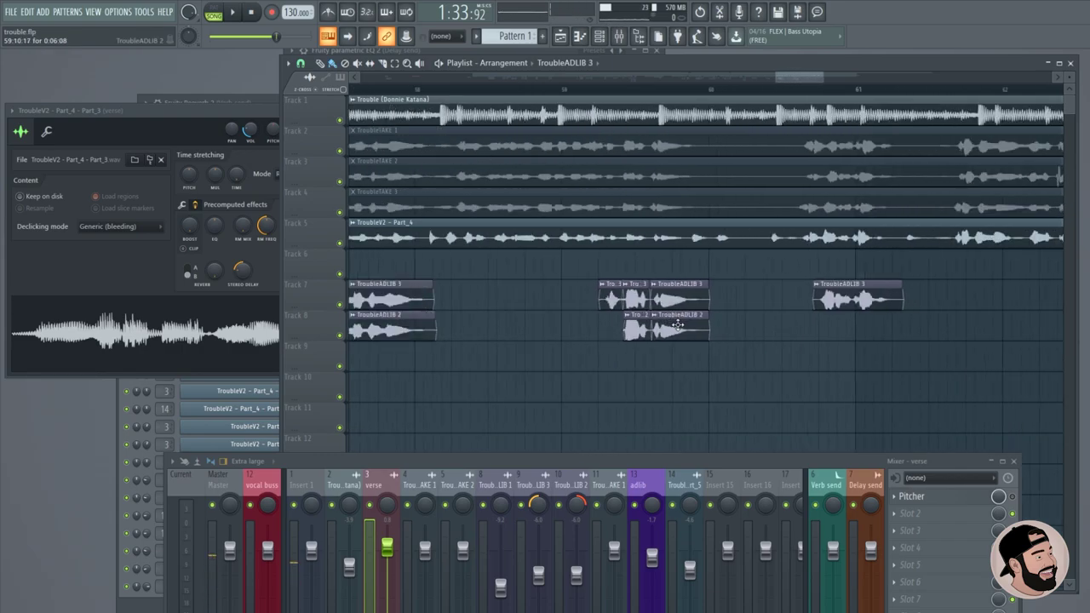
pyautogui.scroll(3, 798, 254)
pyautogui.click(641, 228)
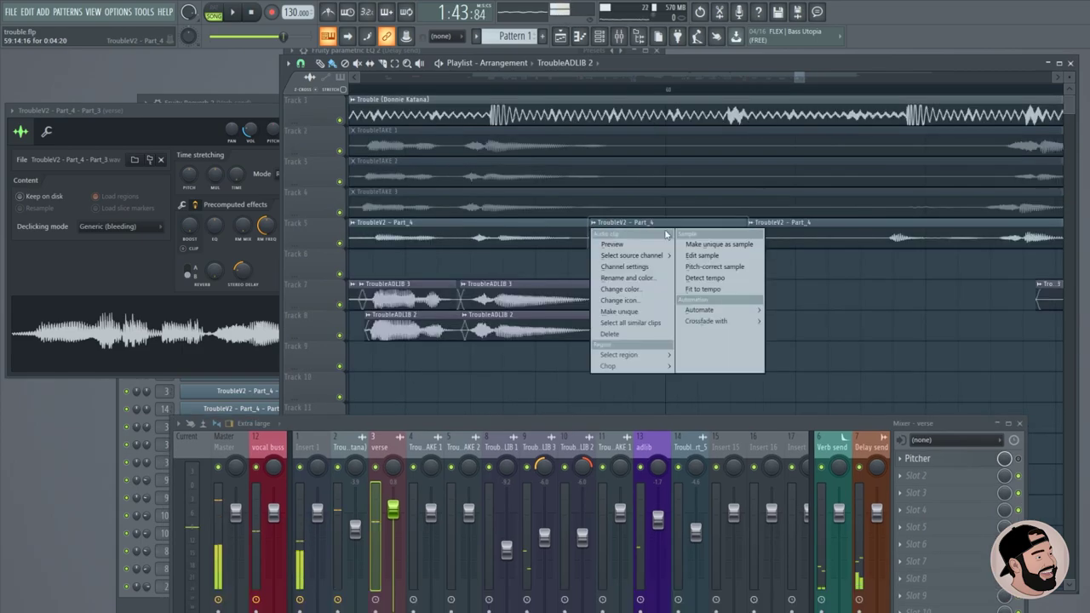
pyautogui.click(704, 245)
pyautogui.press('Return')
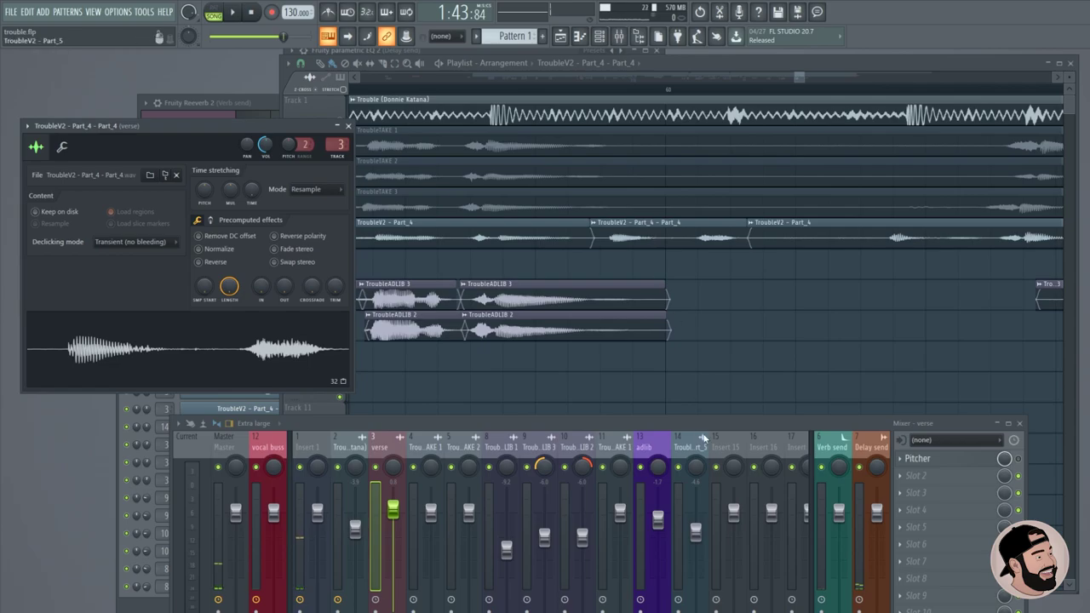
# Route the new vocal sample to mixer track 14, set its declicking mode to Generic (bleeding), and activate its precomputed effects.
pyautogui.doubleClick(338, 145)
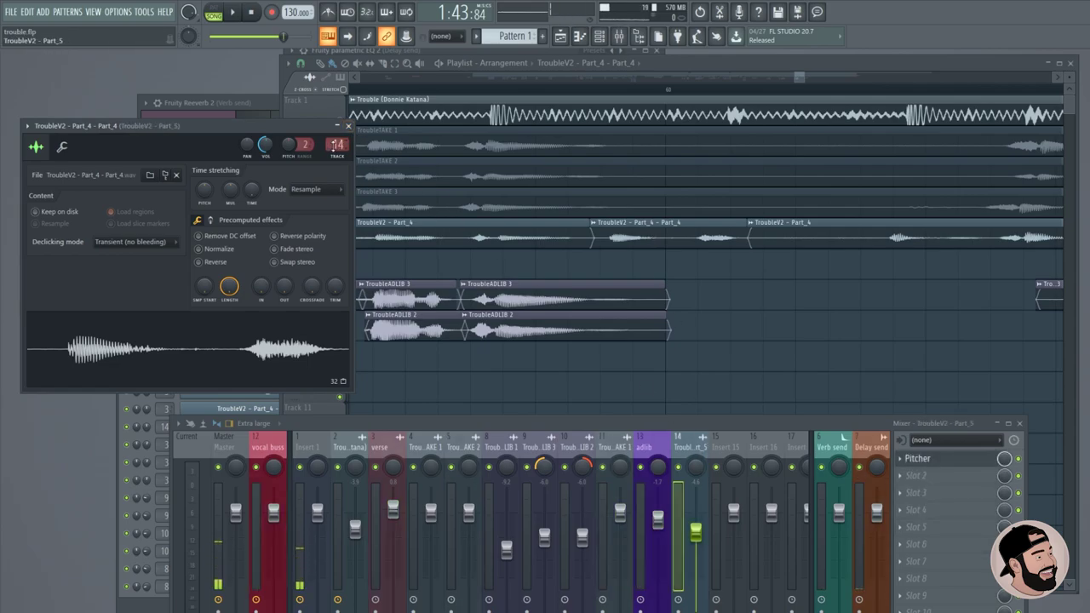
pyautogui.click(145, 242)
pyautogui.click(143, 289)
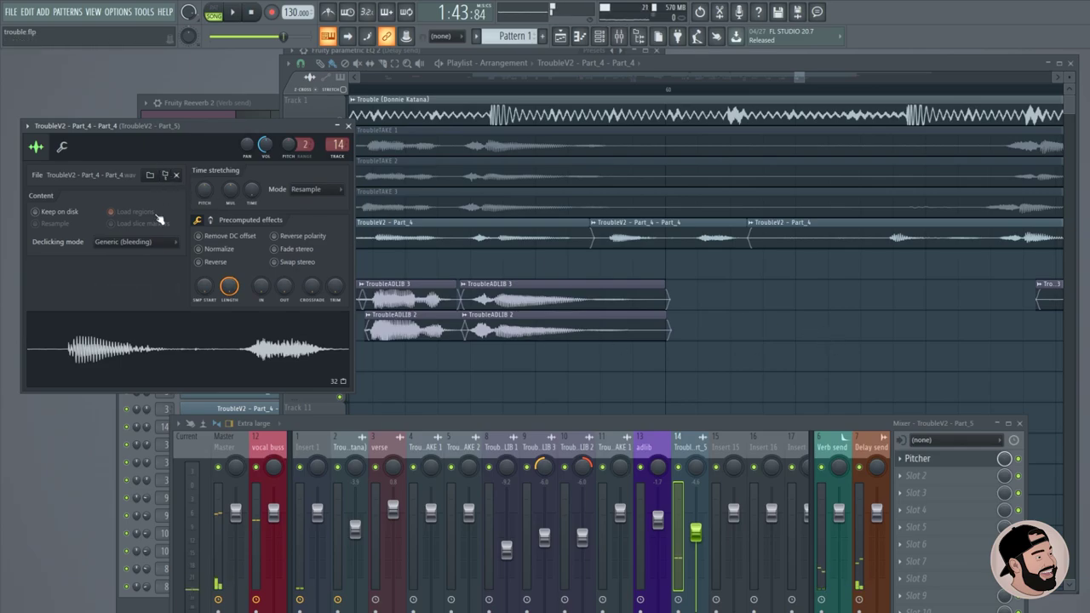
pyautogui.click(211, 222)
pyautogui.click(758, 308)
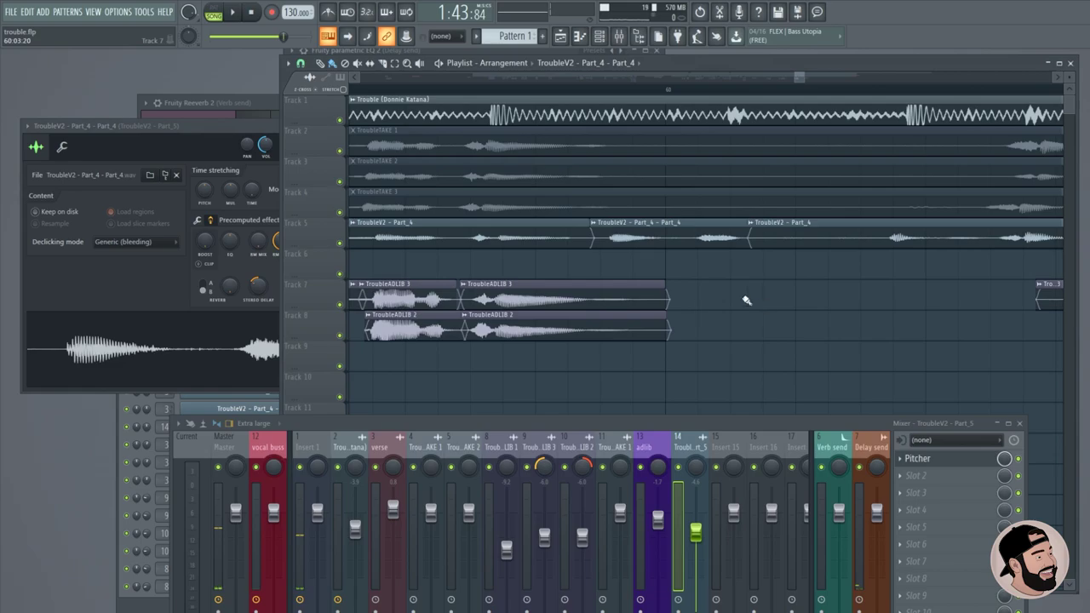
# Play back through bars 59 to 61 to check the aligned ad-libs and the processed vocal phrase on Track 5.
pyautogui.scroll(-1, 705, 293)
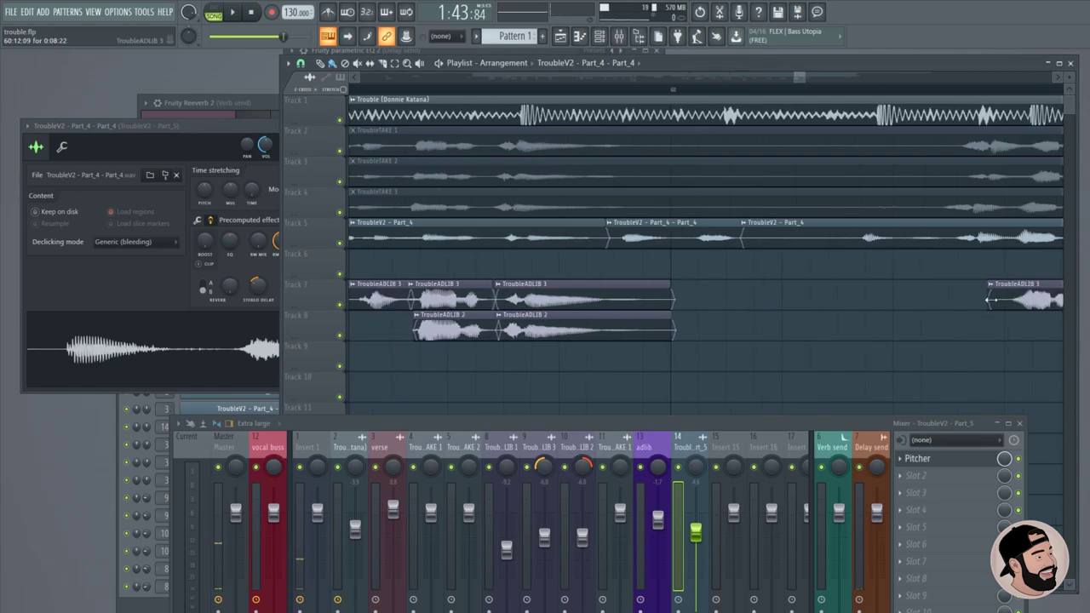
pyautogui.press('space')
pyautogui.scroll(-1, 712, 292)
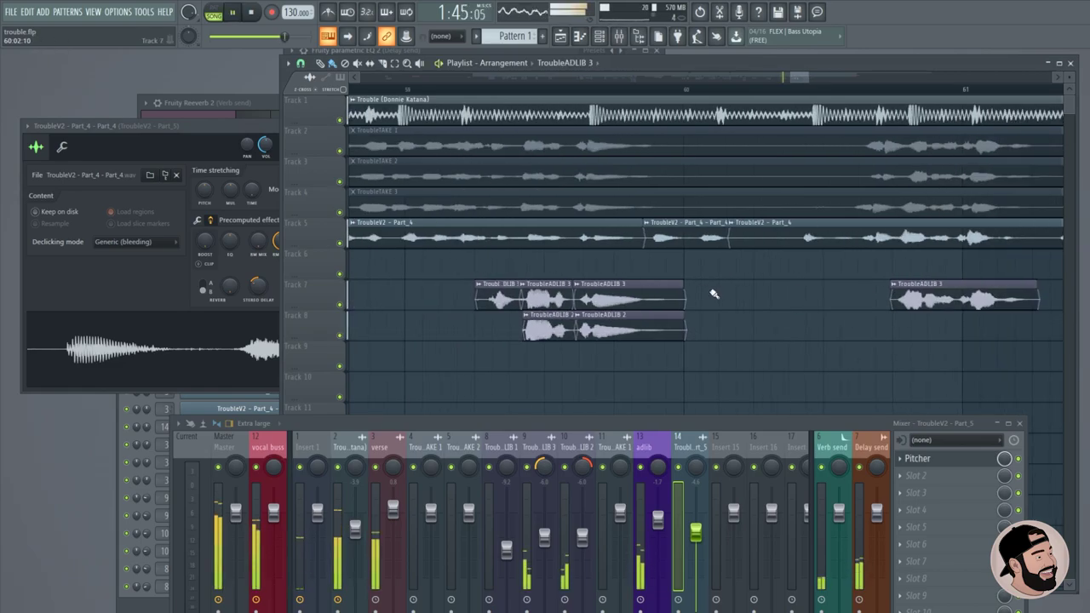
pyautogui.scroll(-1, 766, 317)
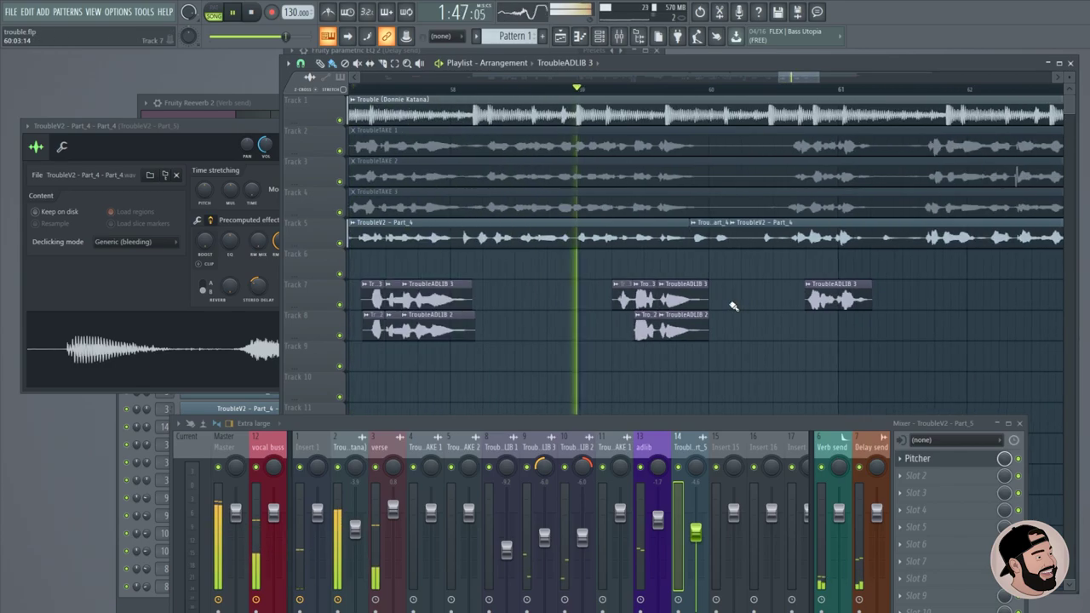
pyautogui.scroll(1, 804, 308)
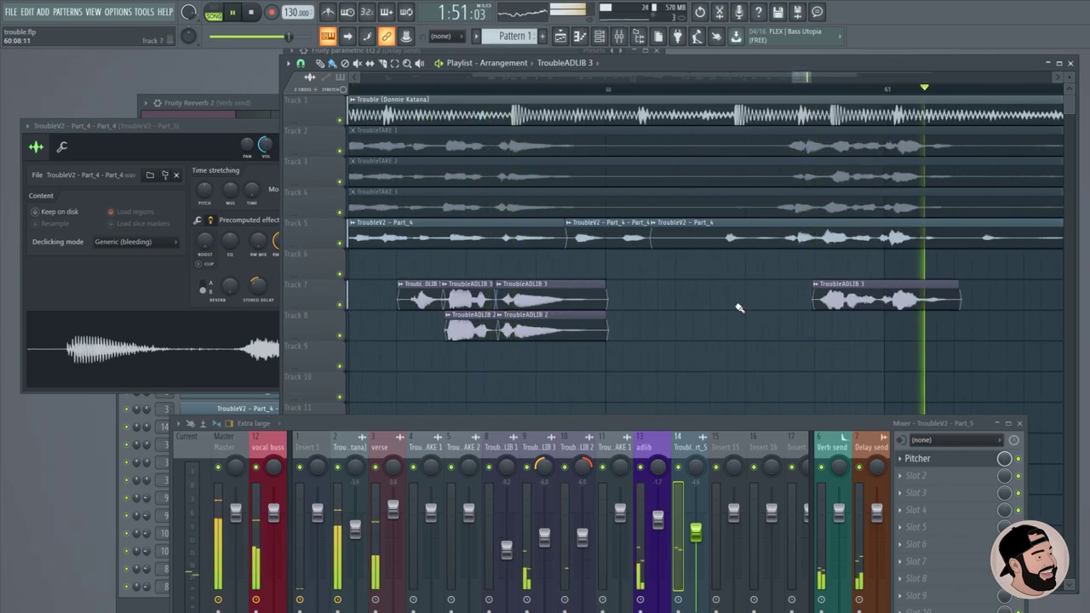
pyautogui.press('space')
# Mute the unique vocal phrase around bar 60 on Track 5 and place a shortened copy of the last TroubleADLIB 3 slice on Track 6.
pyautogui.moveTo(680, 417); pyautogui.dragTo(685, 394)
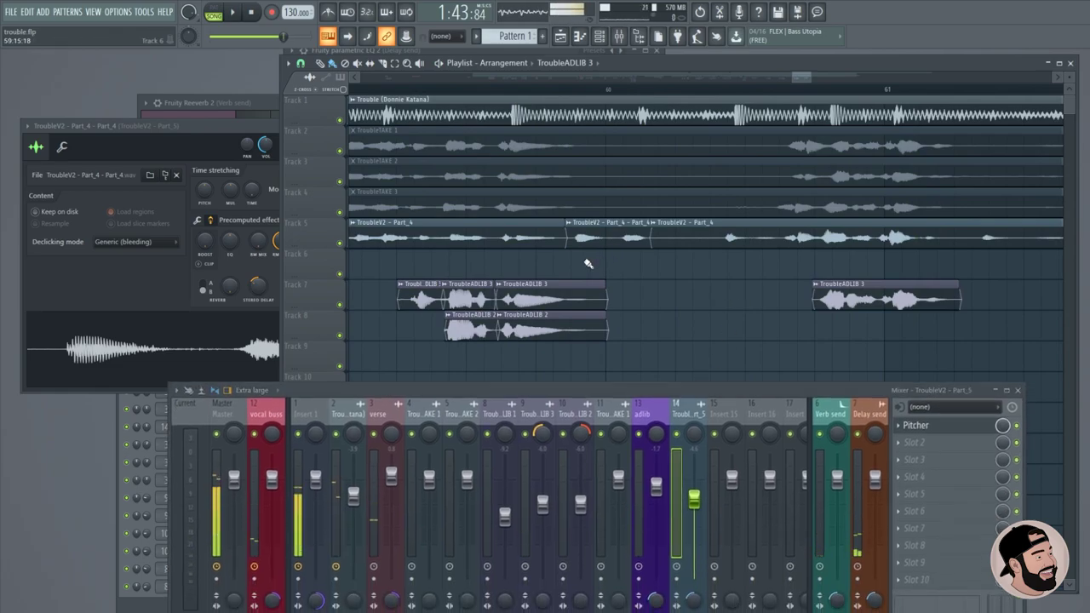
pyautogui.moveTo(656, 231); pyautogui.dragTo(718, 237)
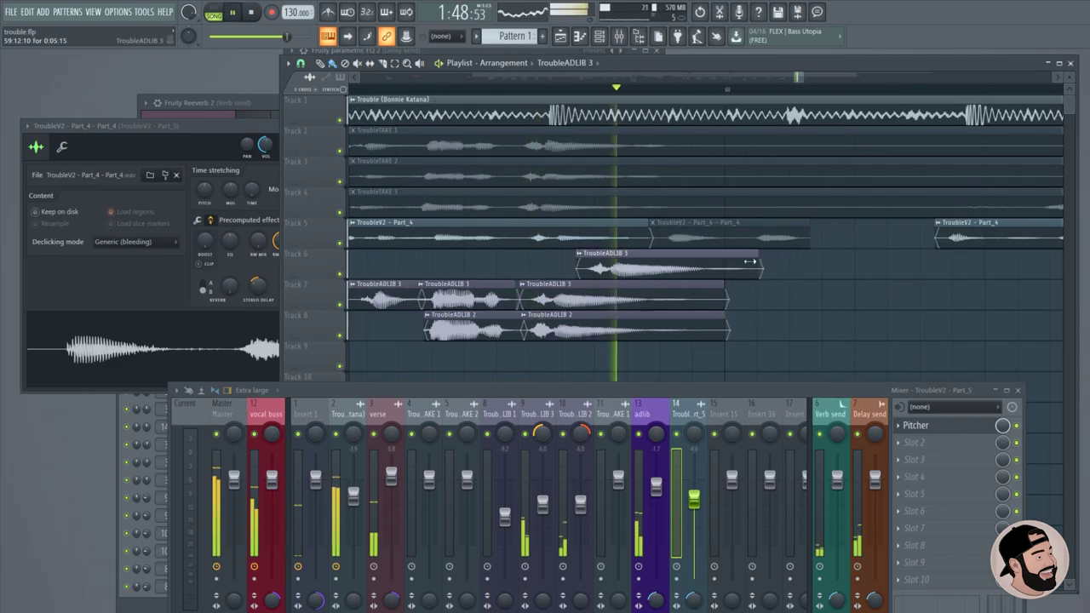
pyautogui.press('space')
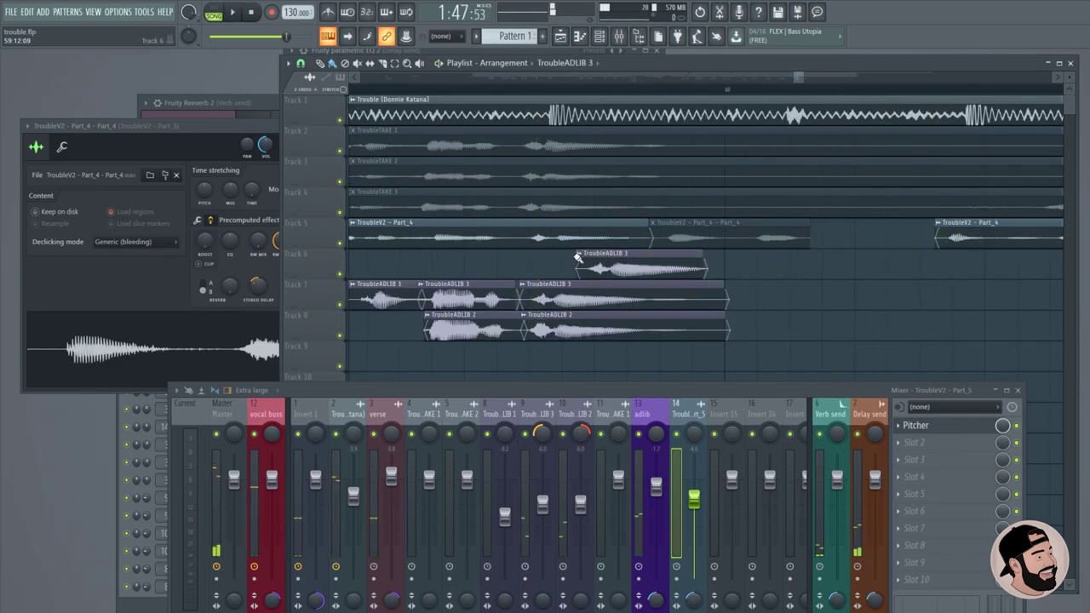
# Make the TroubleADLIB 3 copy on Track 6 a unique sample and move it down to Track 9.
pyautogui.click(583, 255)
pyautogui.click(683, 274)
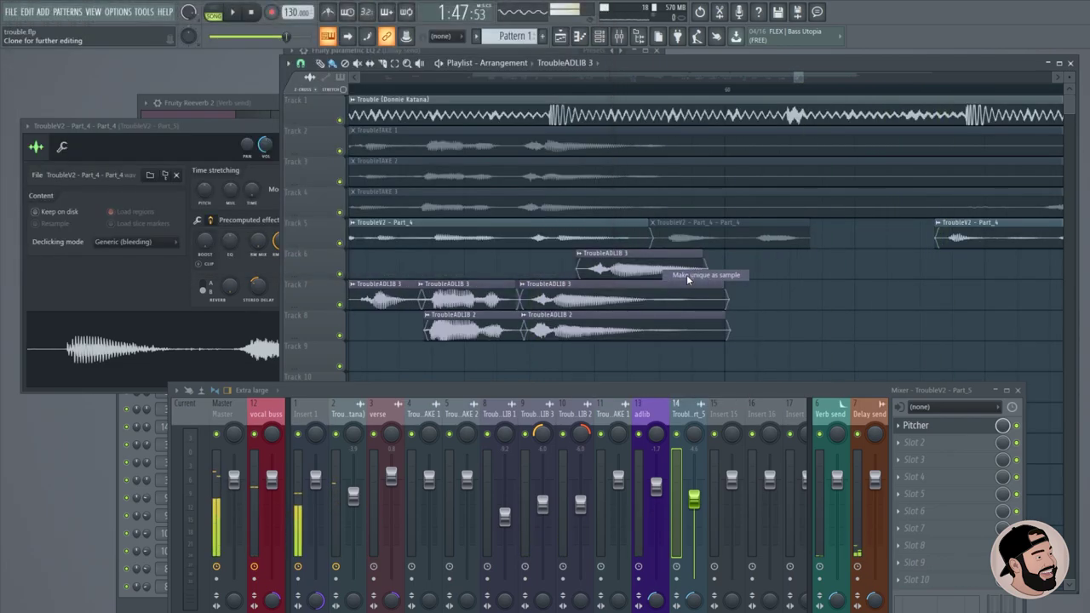
pyautogui.moveTo(611, 266); pyautogui.dragTo(606, 359)
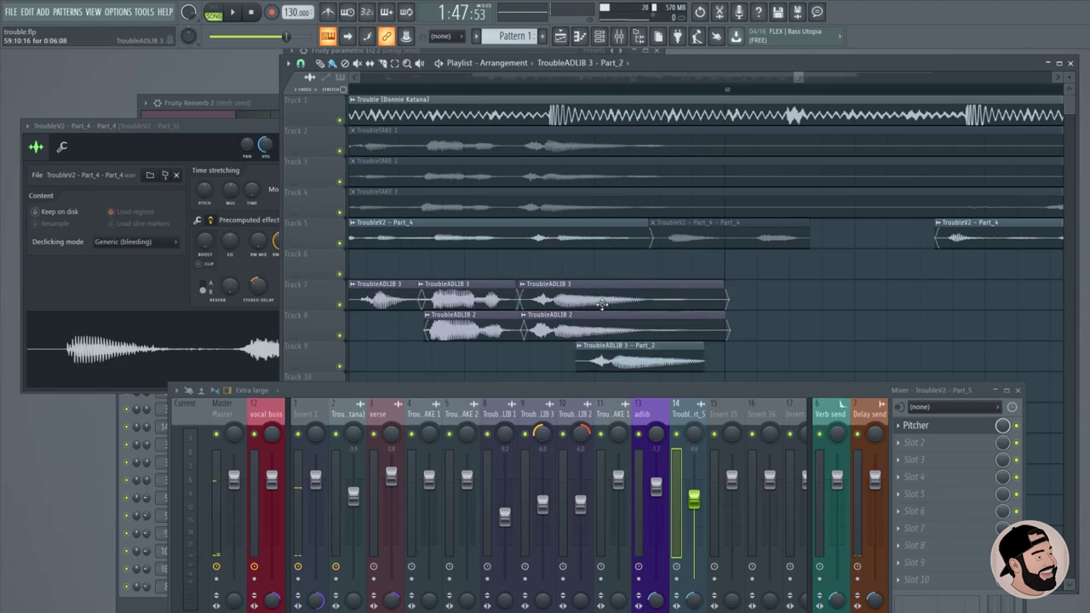
pyautogui.scroll(-2, 745, 294)
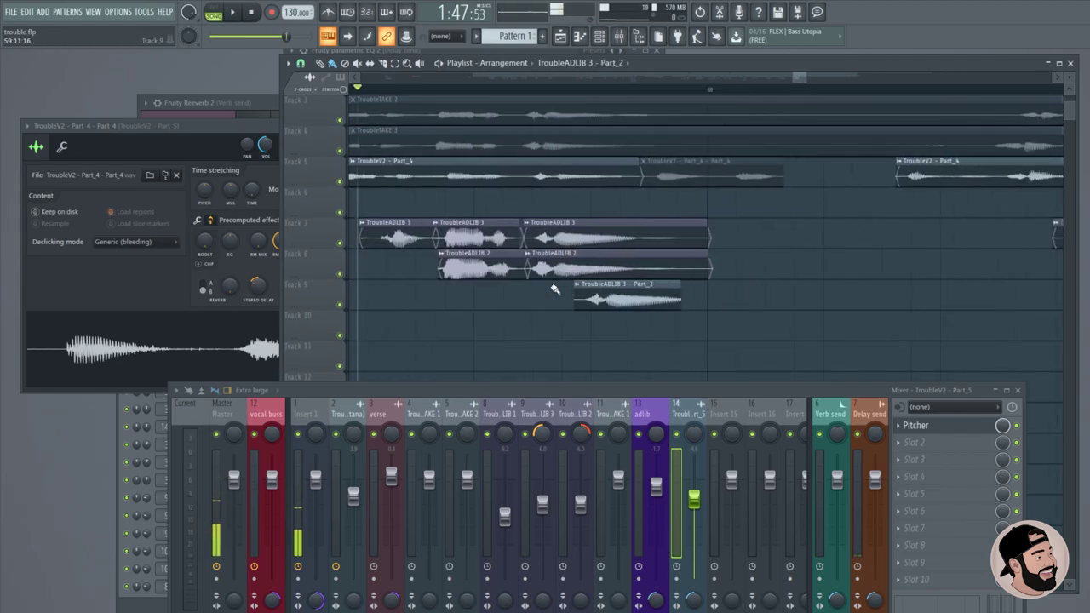
# Repeat the TroubleADLIB 3 - Part_2 clip on Track 9 as eight clips and shift the second group of four slightly earlier.
pyautogui.hotkey('ctrl', 'b')
pyautogui.hotkey('ctrl', 'b')
pyautogui.press('space')
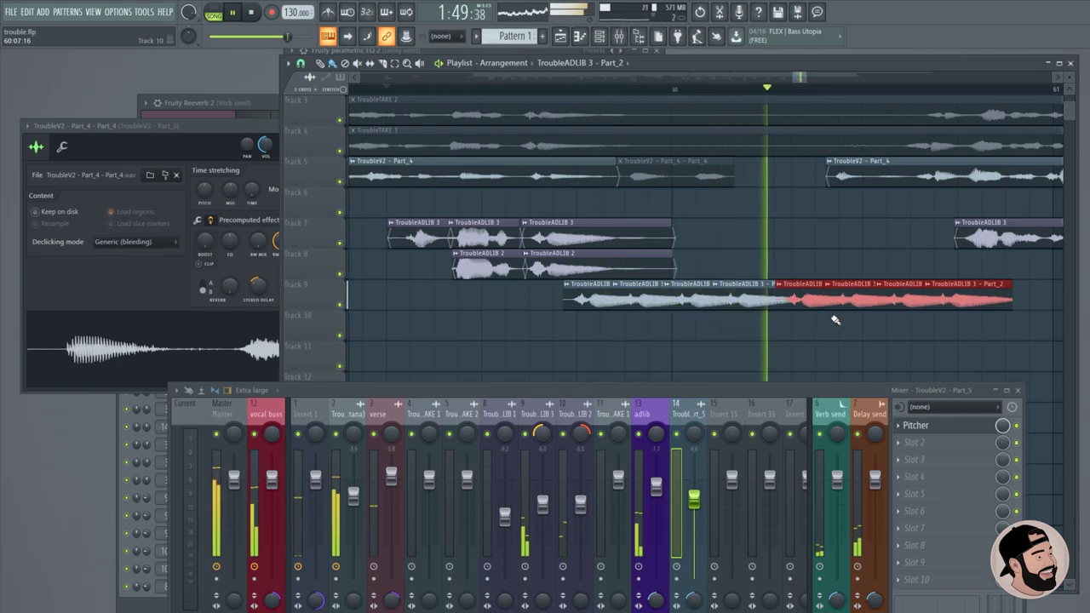
pyautogui.moveTo(766, 286); pyautogui.dragTo(755, 286)
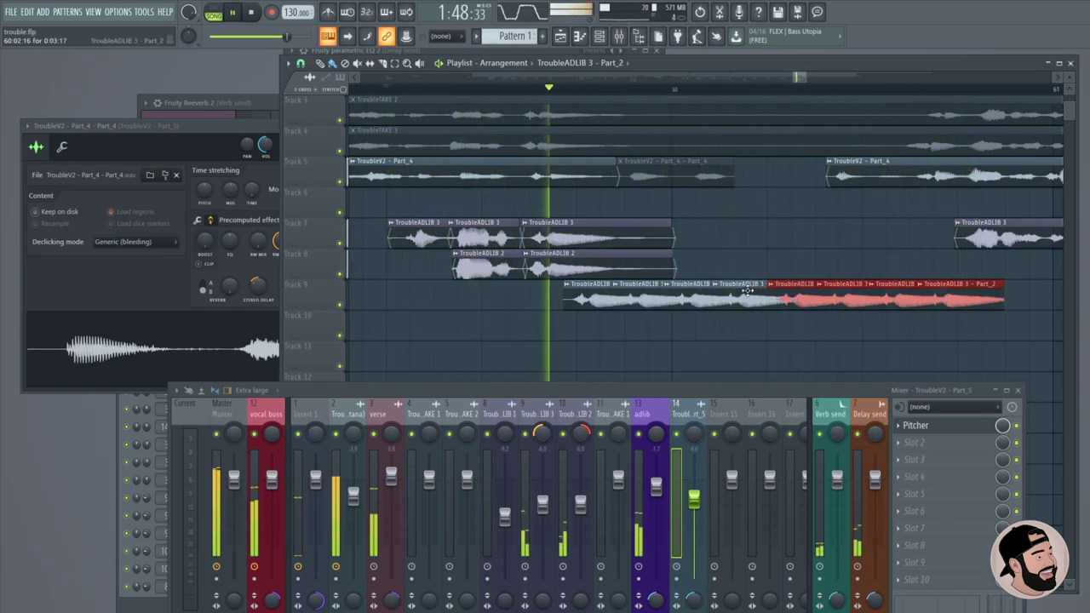
pyautogui.moveTo(797, 298); pyautogui.dragTo(789, 297)
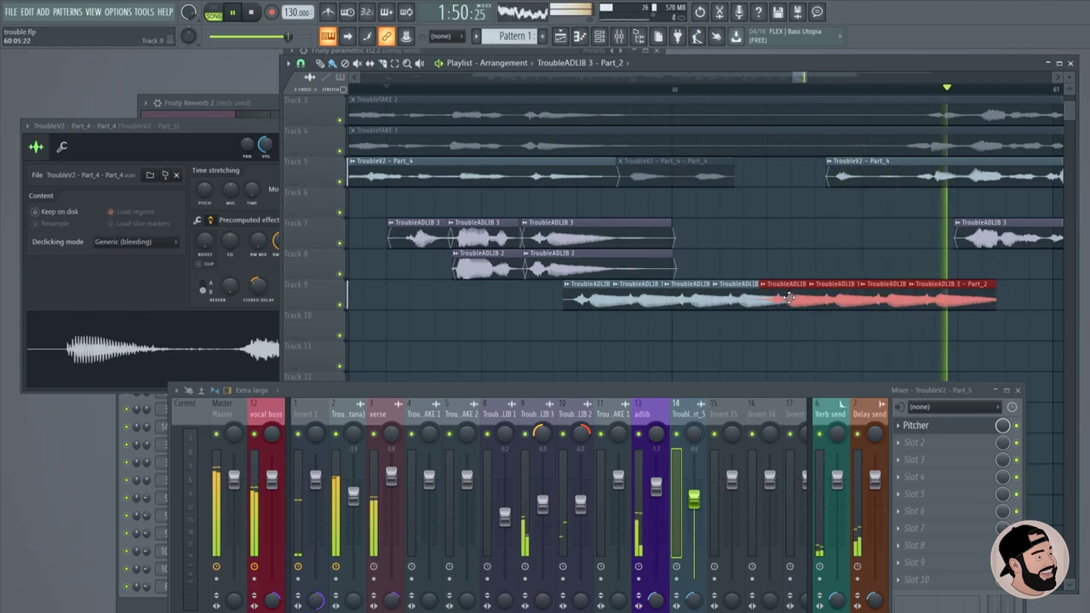
# Create a volume automation clip for TroubleADLIB 3 - Part_2, extend it over all the repeats and fade it down to 29%.
pyautogui.click(568, 297)
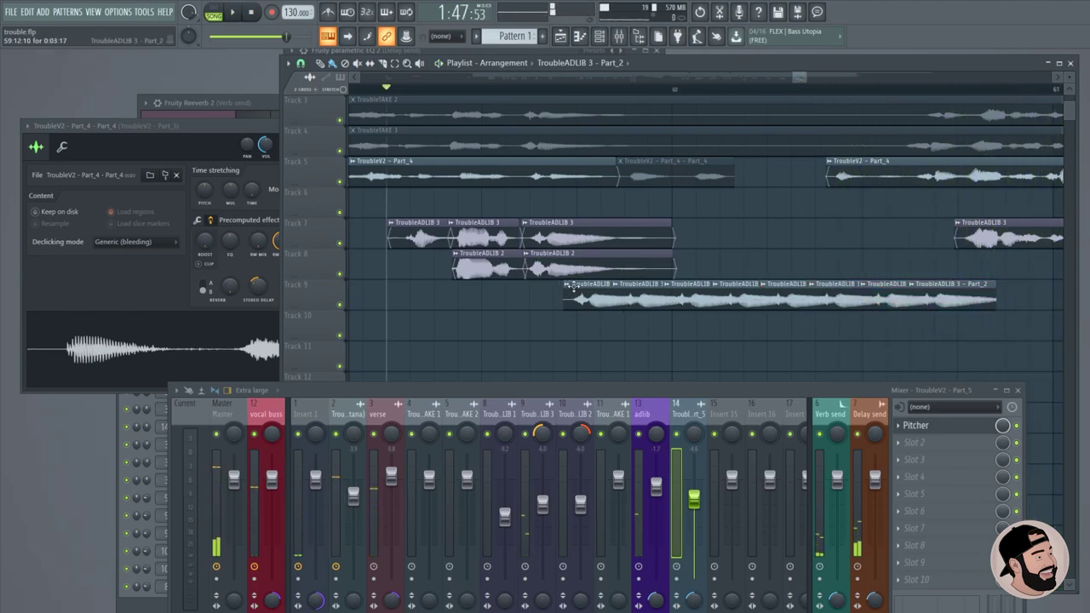
pyautogui.click(570, 287)
pyautogui.moveTo(685, 372)
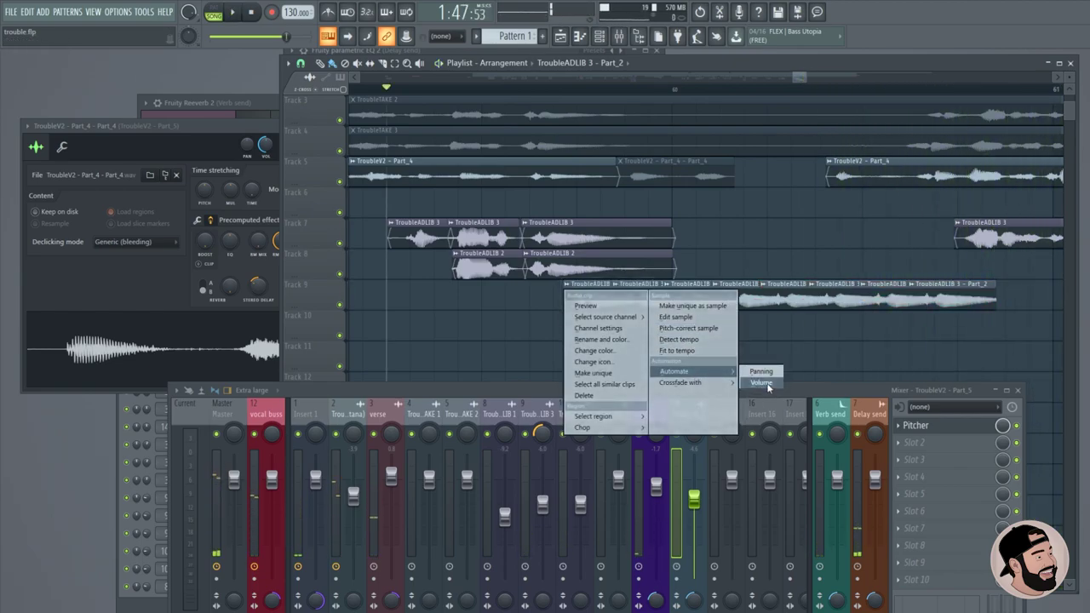
pyautogui.click(761, 384)
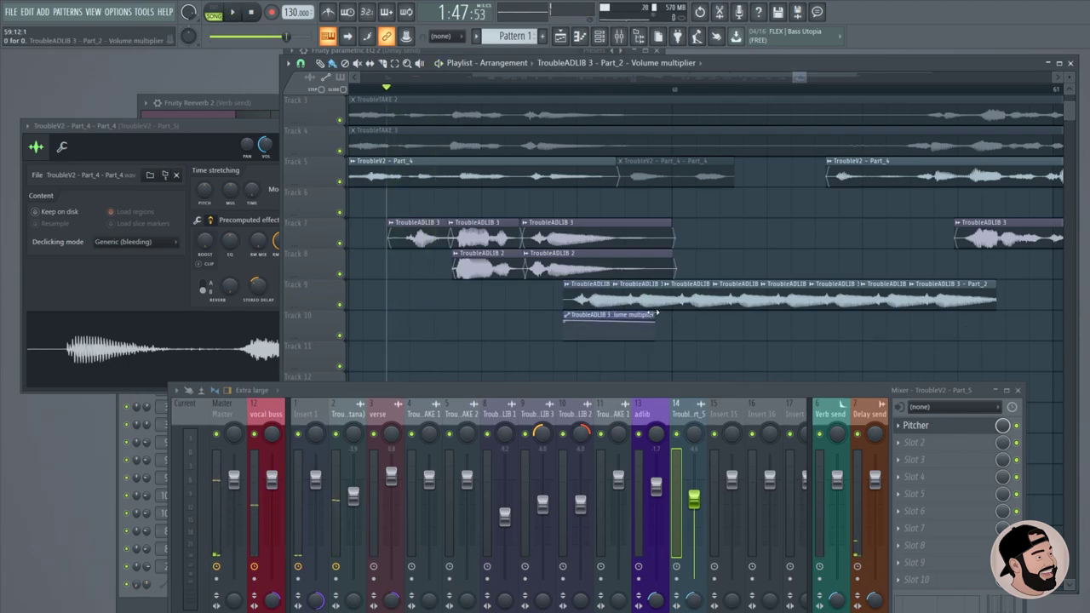
pyautogui.moveTo(656, 314); pyautogui.dragTo(1021, 320)
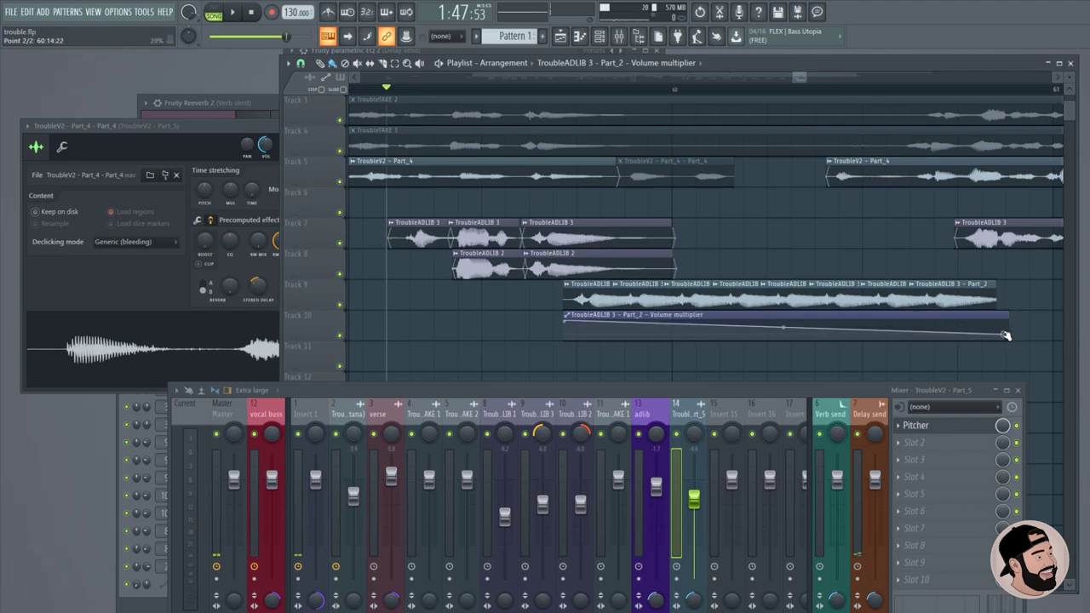
# Lower the pitch of the TroubleADLIB 3 - Part_2 sample, then activate its precomputed effects and add stereo delay.
pyautogui.press('space')
pyautogui.doubleClick(766, 298)
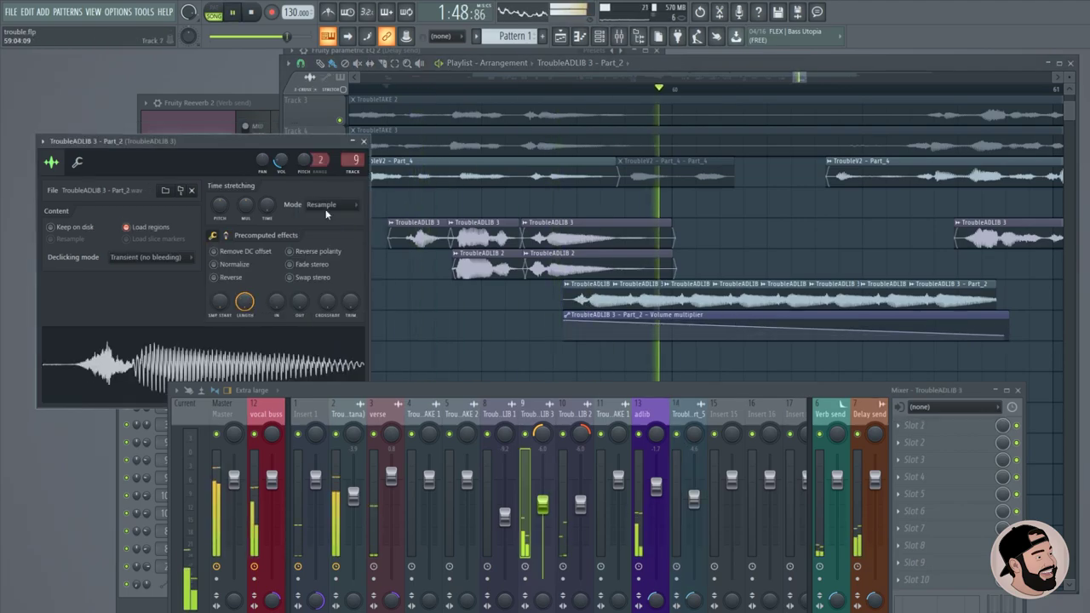
pyautogui.moveTo(220, 206); pyautogui.dragTo(212, 236)
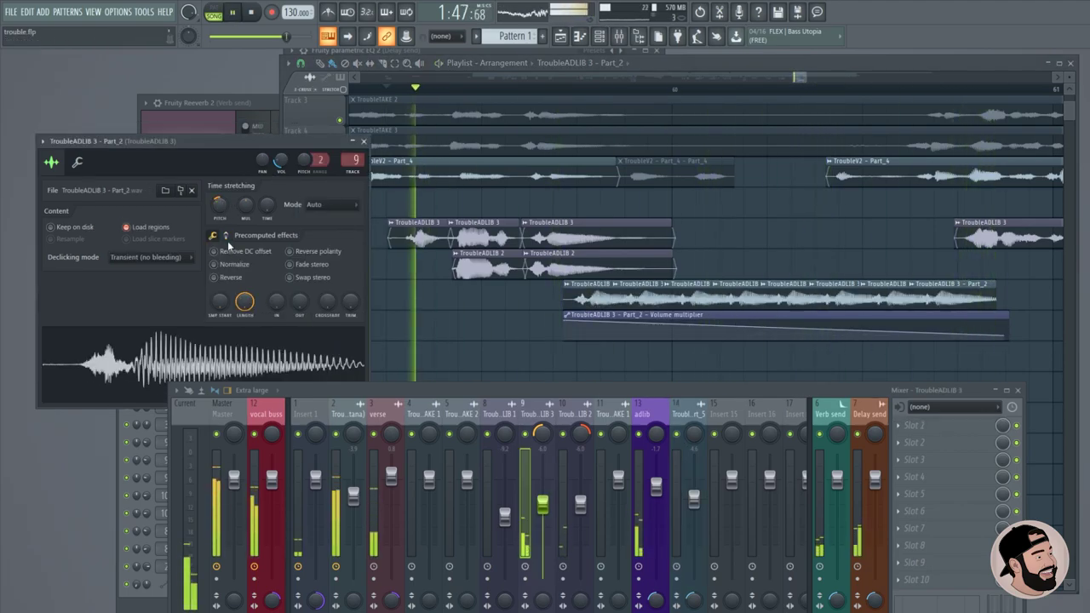
pyautogui.click(226, 237)
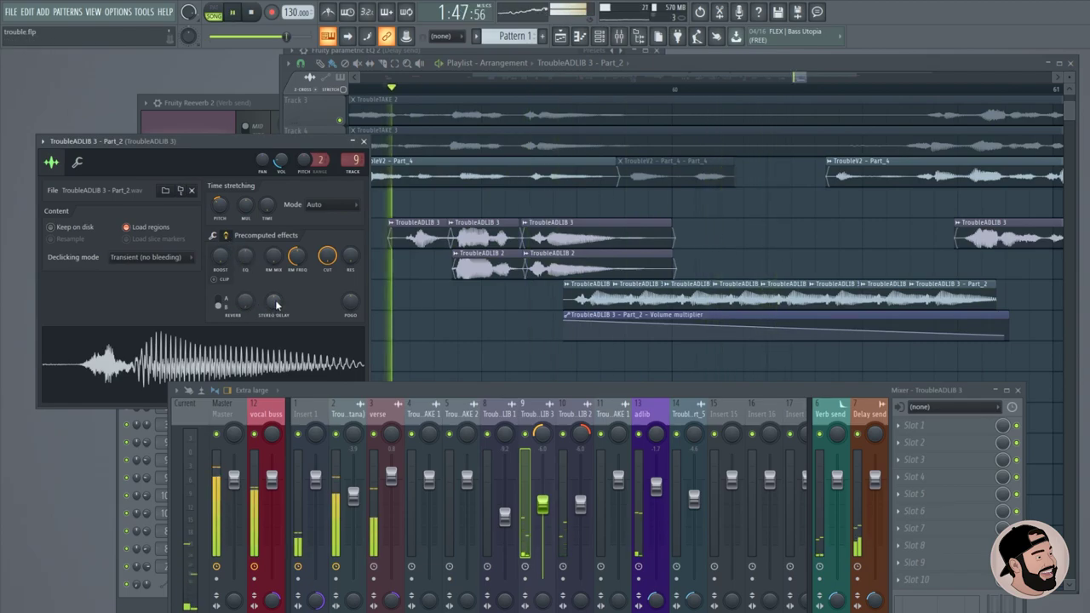
pyautogui.click(523, 333)
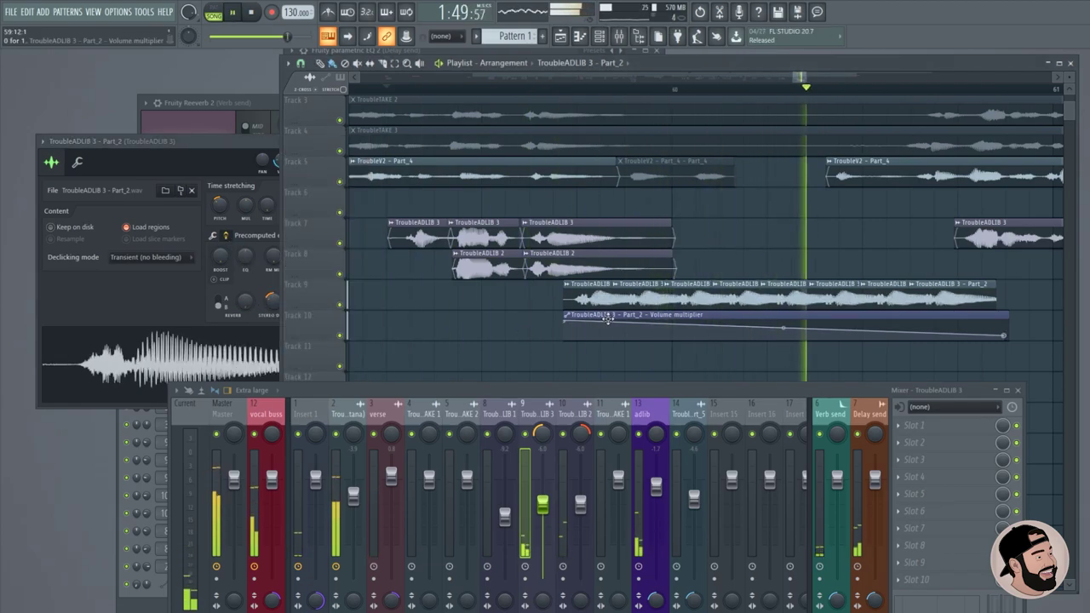
# Realign the shortened TroubleADLIB 3 - Part_2 repeats on Track 9 into an even run without gaps and play them back.
pyautogui.scroll(3, 654, 325)
pyautogui.scroll(2, 654, 325)
pyautogui.scroll(-2, 654, 325)
pyautogui.moveTo(455, 273); pyautogui.dragTo(841, 248)
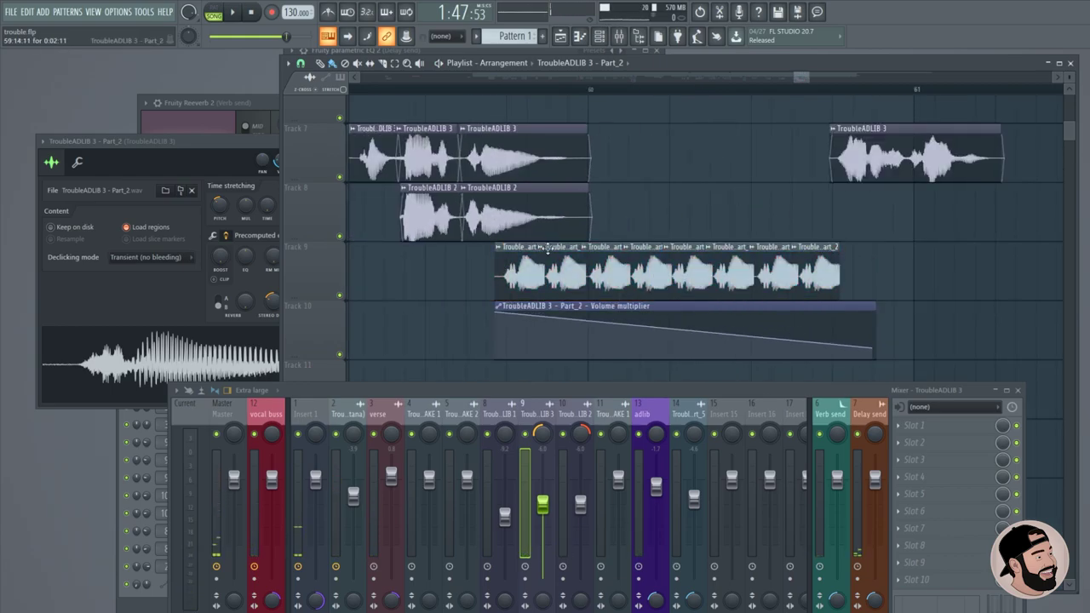
pyautogui.scroll(3, 581, 281)
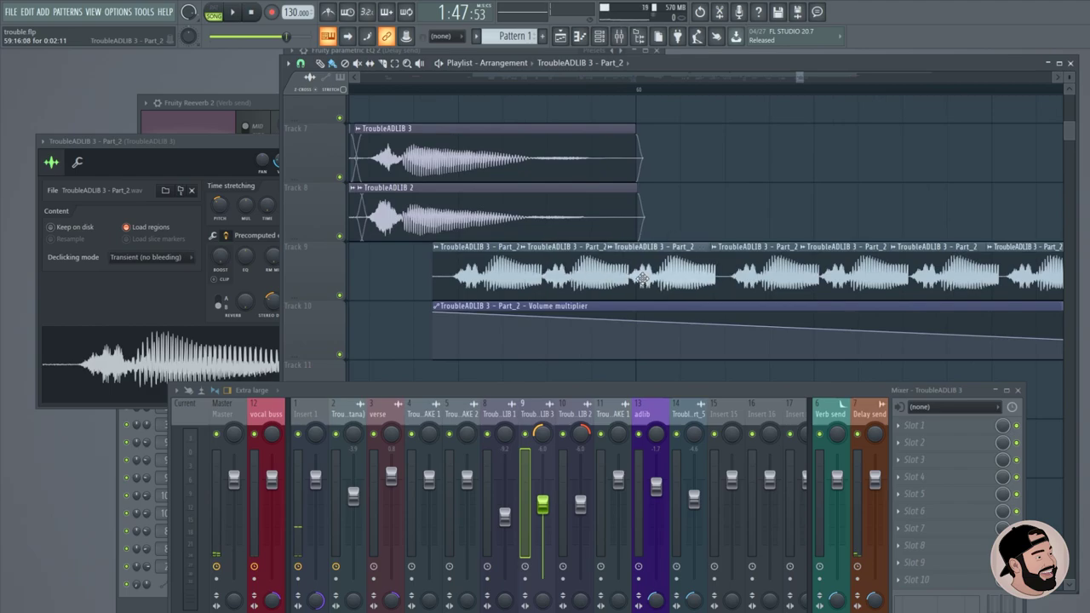
pyautogui.press('space')
pyautogui.scroll(-3, 643, 279)
pyautogui.scroll(3, 733, 274)
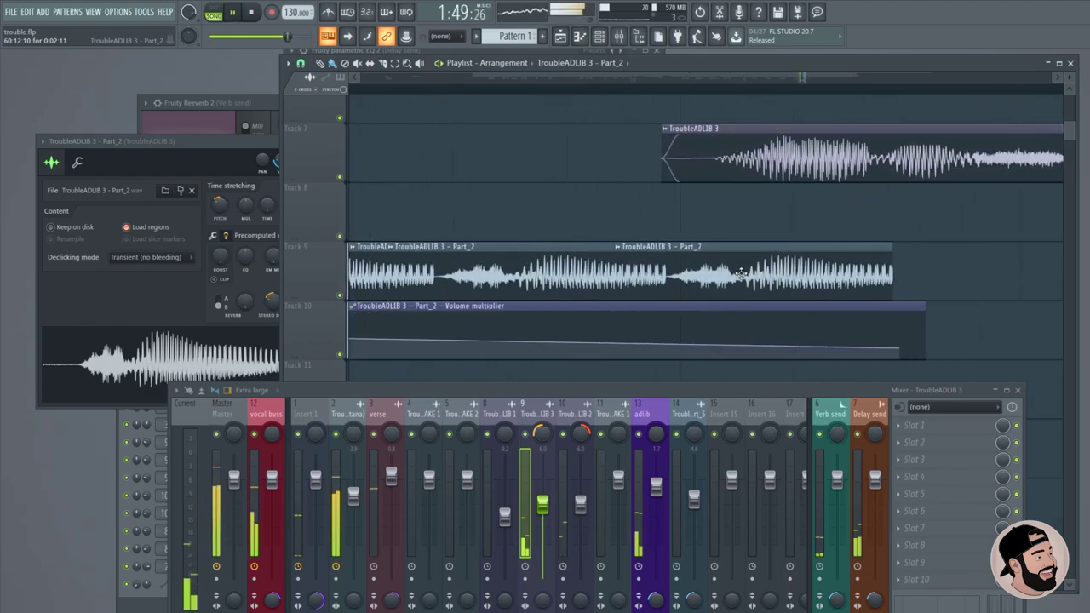
pyautogui.scroll(-4, 740, 274)
pyautogui.press('space')
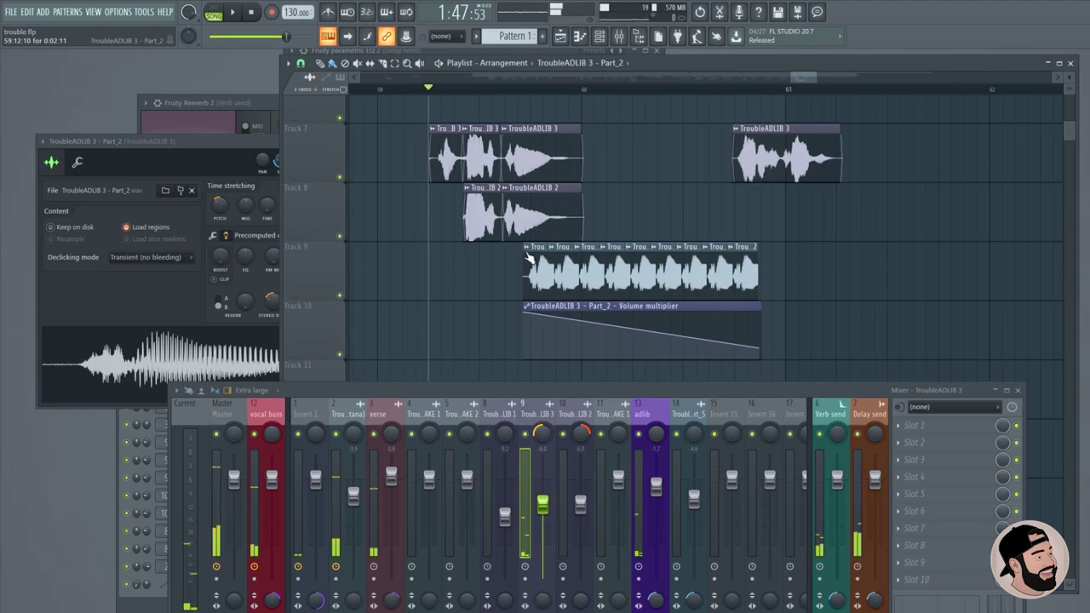
# Create a panning automation clip for TroubleADLIB 3 - Part_2 and place it on Track 11 beneath the volume automation.
pyautogui.rightClick(524, 255)
pyautogui.click(726, 336)
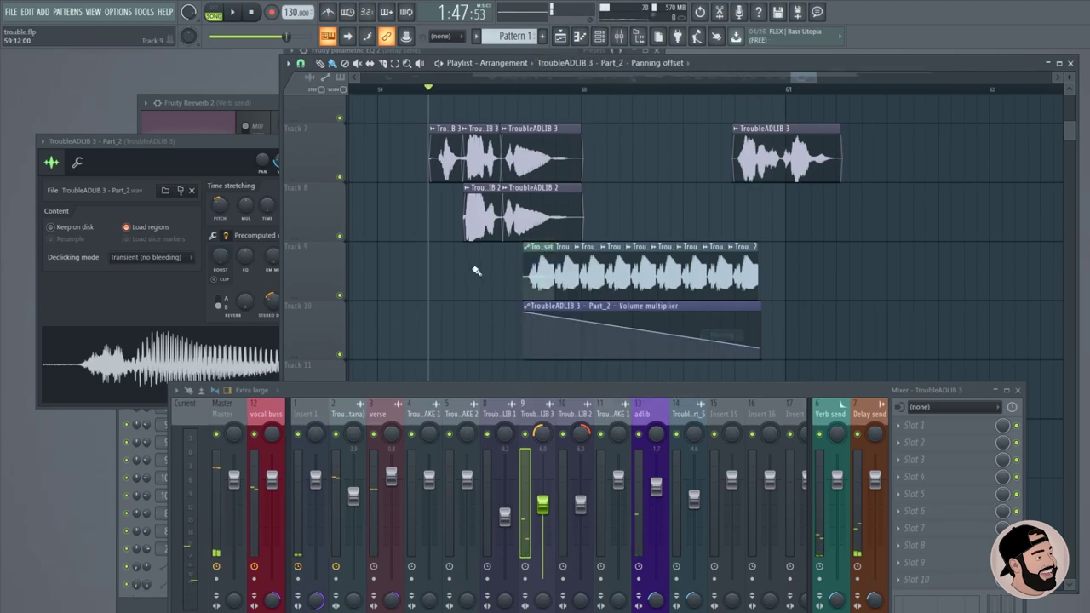
pyautogui.scroll(-2, 536, 142)
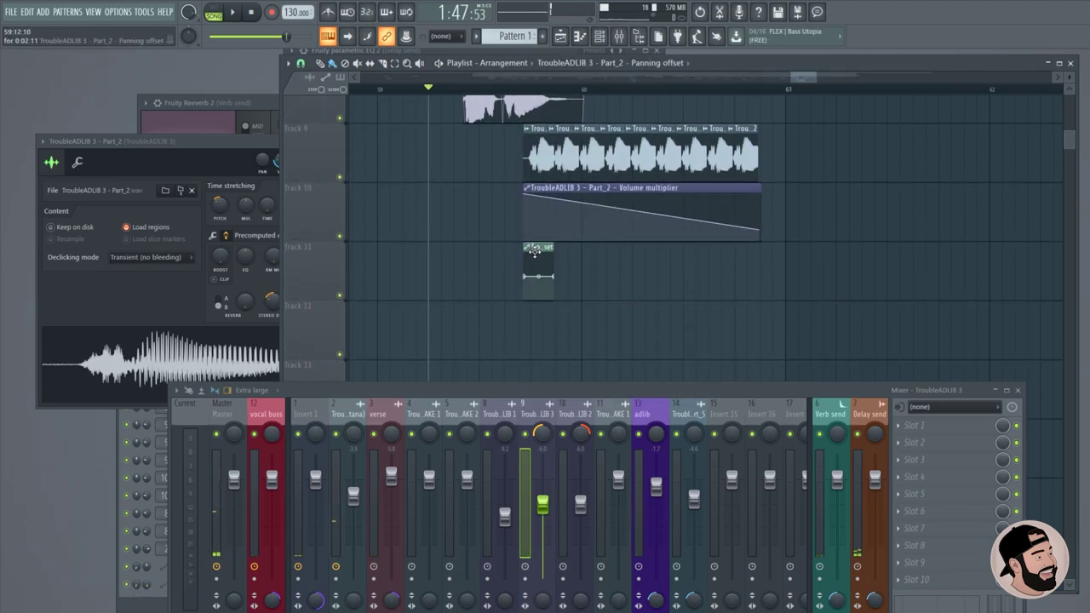
# Shape the panning automation as a low hold stepping up to 81%, and trim the clip to end around bar 60.
pyautogui.scroll(4, 507, 272)
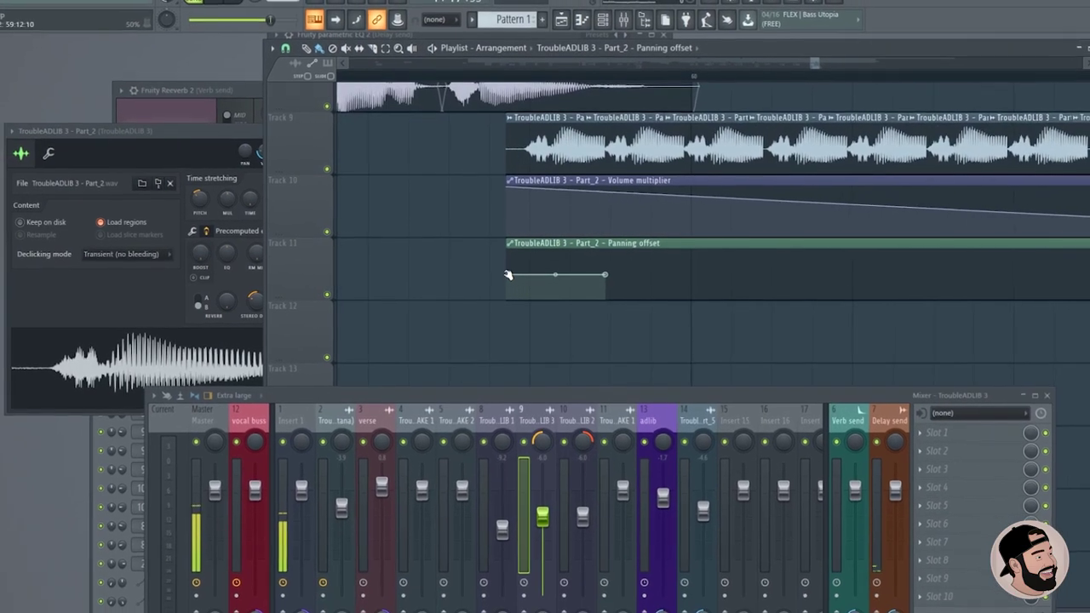
pyautogui.moveTo(506, 278); pyautogui.dragTo(609, 256)
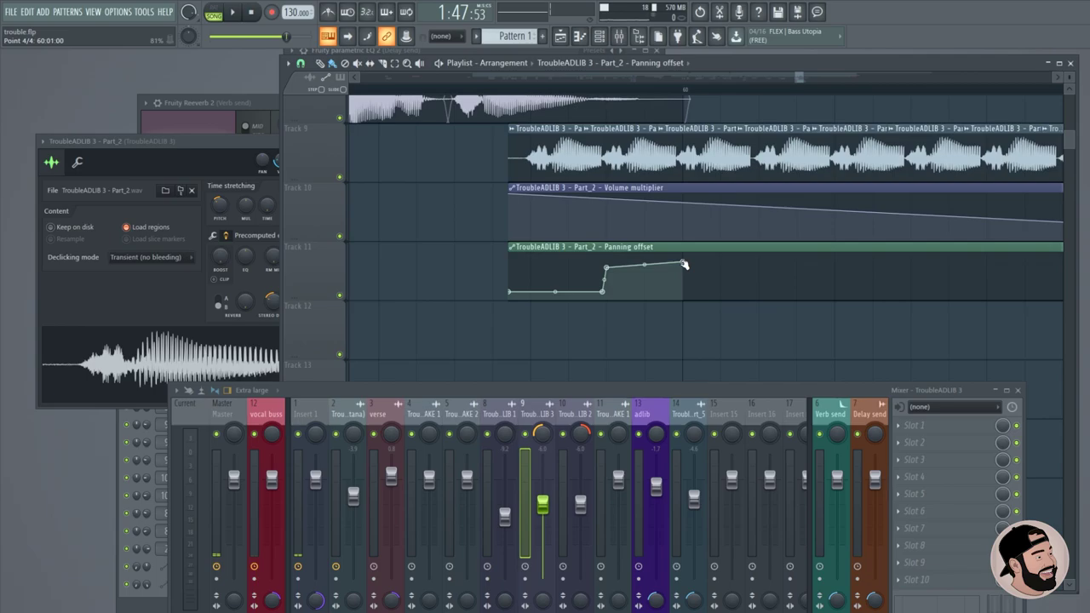
pyautogui.scroll(-2, 724, 276)
pyautogui.moveTo(898, 249); pyautogui.dragTo(680, 237)
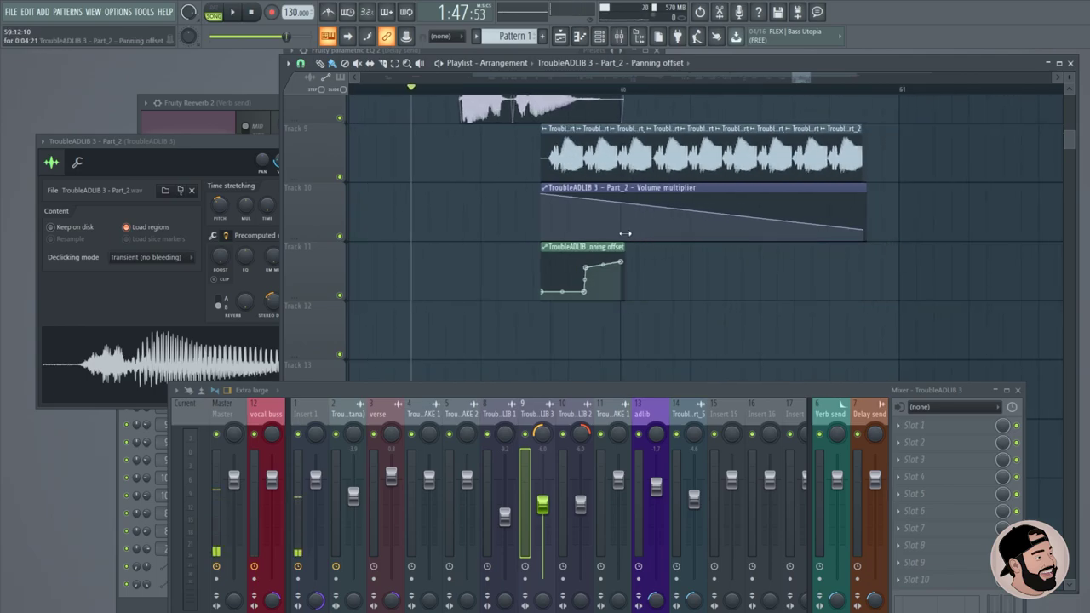
# Duplicate the stepped panning clip on Track 11 to make four in a row and nudge the copies closer together.
pyautogui.scroll(2, 630, 264)
pyautogui.click(630, 264)
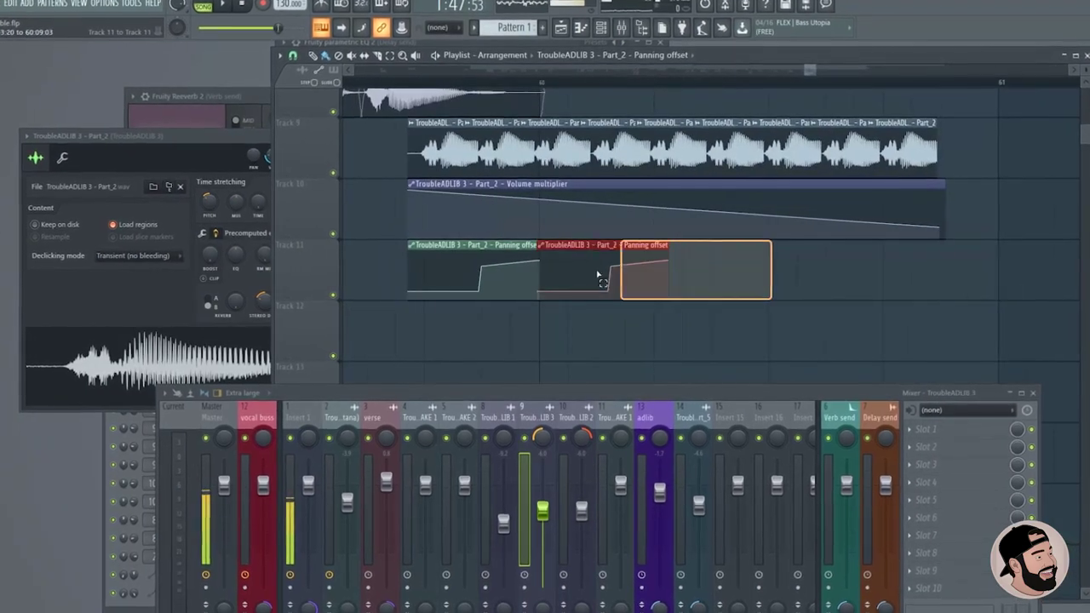
pyautogui.hotkey('ctrl', 'b')
pyautogui.hotkey('ctrl', 'b')
pyautogui.hotkey('ctrl', 'b')
pyautogui.scroll(3, 681, 247)
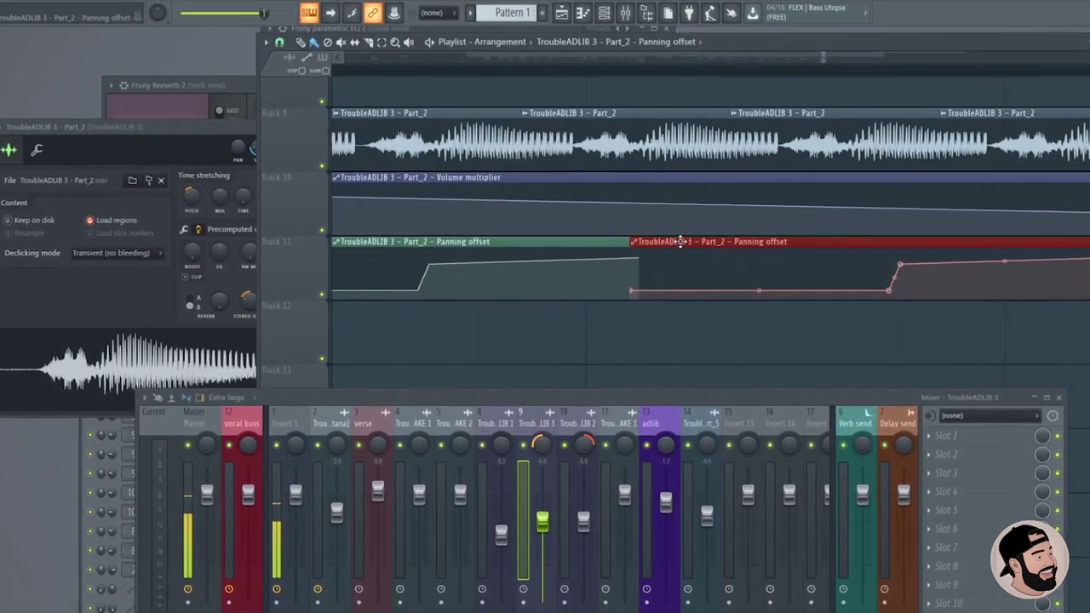
pyautogui.moveTo(681, 245); pyautogui.dragTo(660, 242)
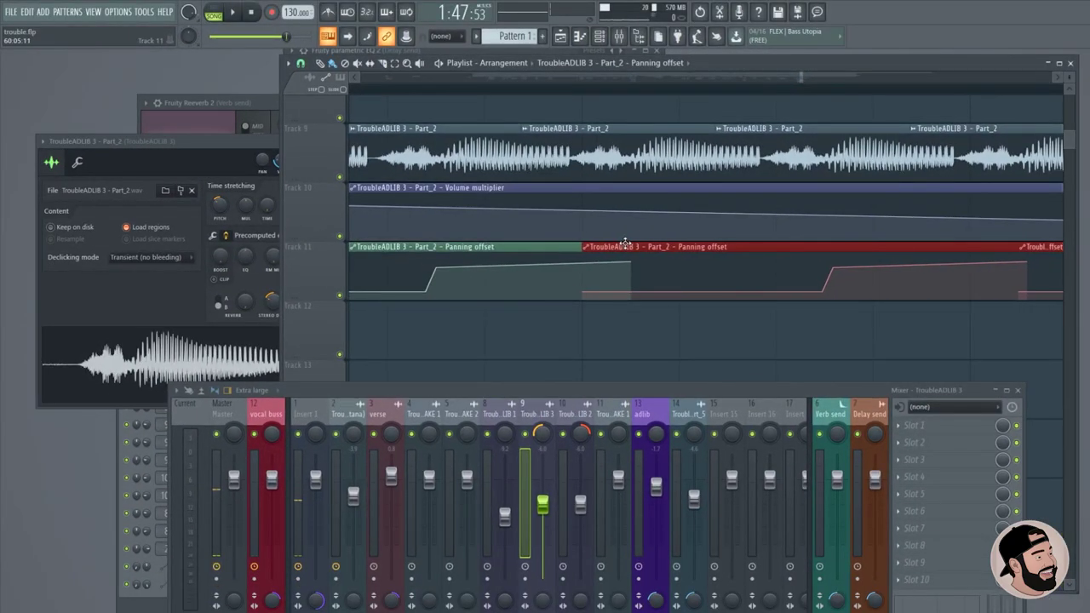
pyautogui.scroll(-3, 625, 244)
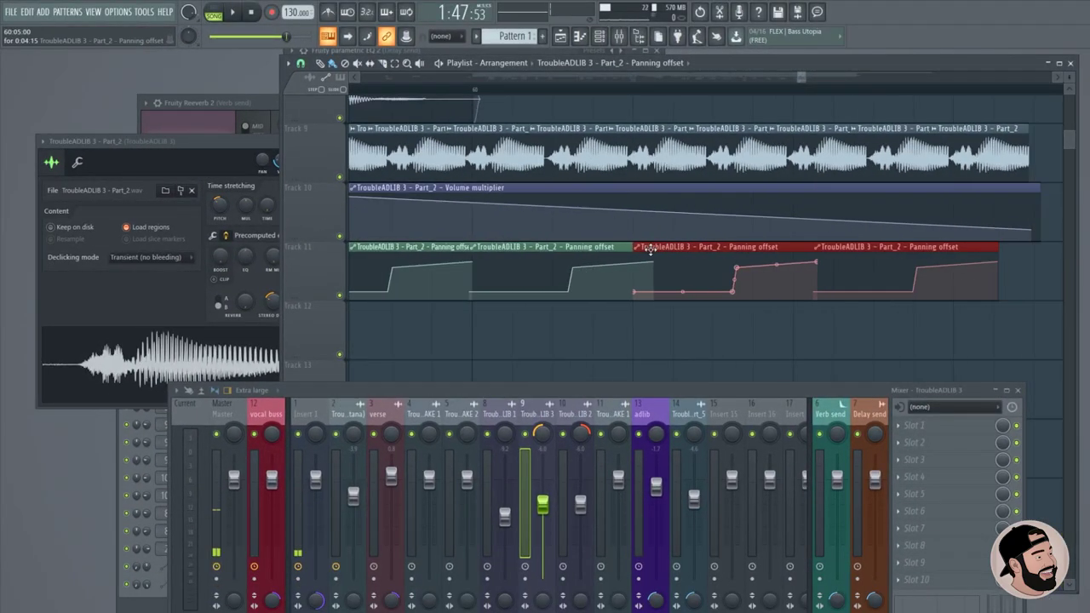
pyautogui.click(890, 298)
pyautogui.scroll(-2, 889, 298)
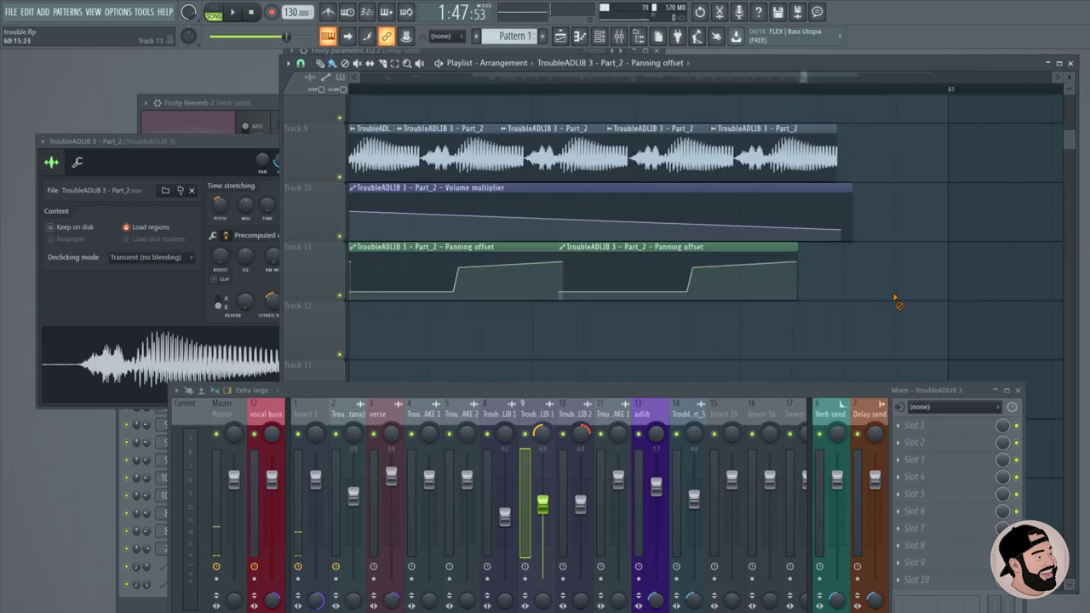
# Play back the alternating panning and delete the three duplicated panning clips on Track 11.
pyautogui.press('space')
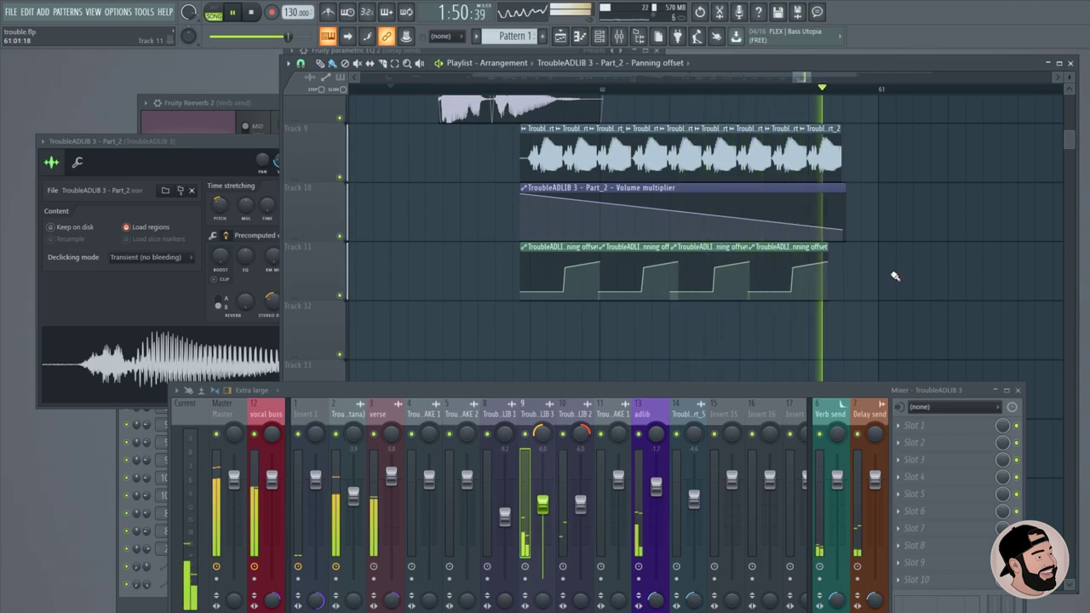
pyautogui.rightClick(647, 274)
pyautogui.rightClick(714, 255)
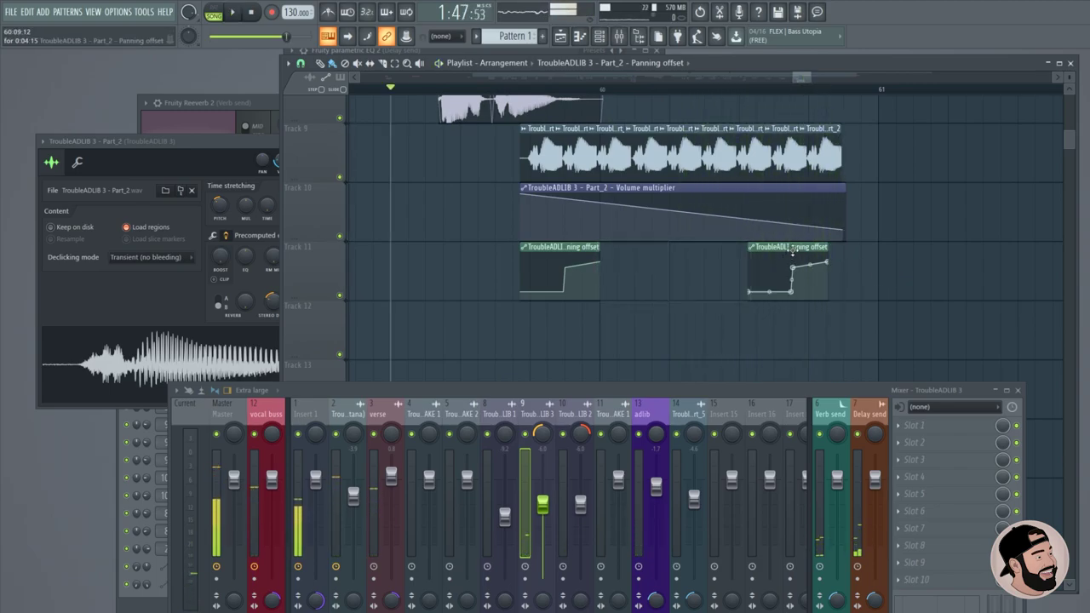
pyautogui.rightClick(788, 273)
# Extend the panning clip to the end of the repeats and replace its stepped points with a single low-to-high ramp.
pyautogui.moveTo(603, 247); pyautogui.dragTo(843, 247)
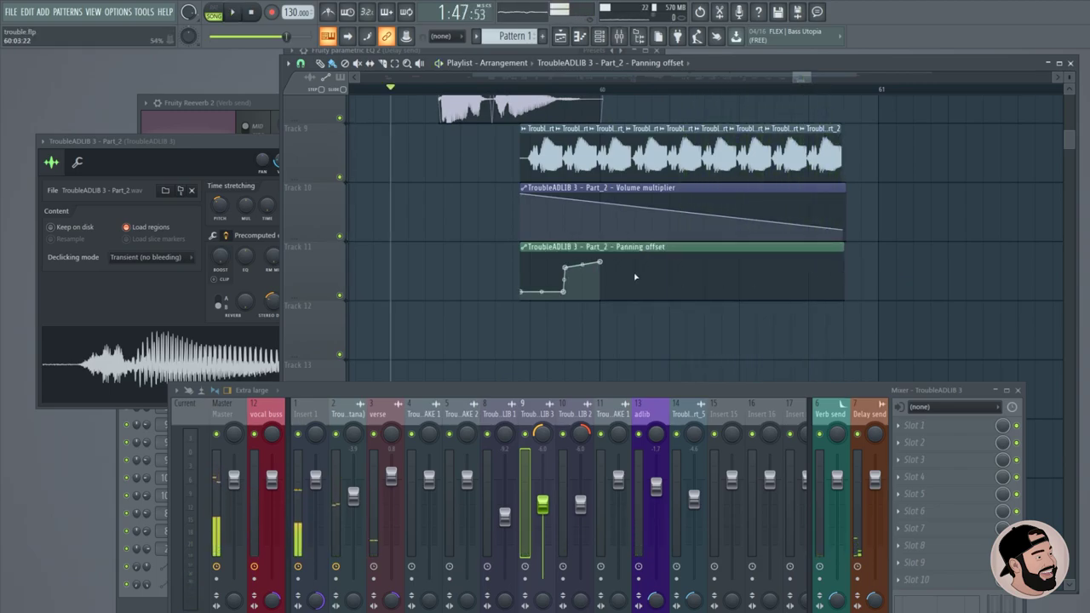
pyautogui.rightClick(568, 275)
pyautogui.click(596, 284)
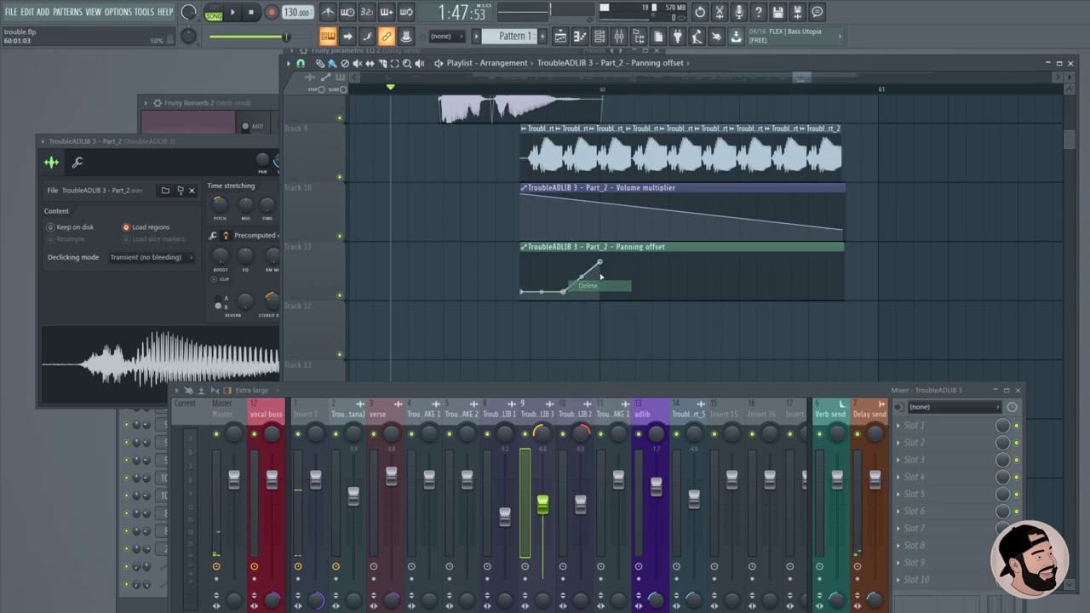
pyautogui.rightClick(601, 265)
pyautogui.click(606, 278)
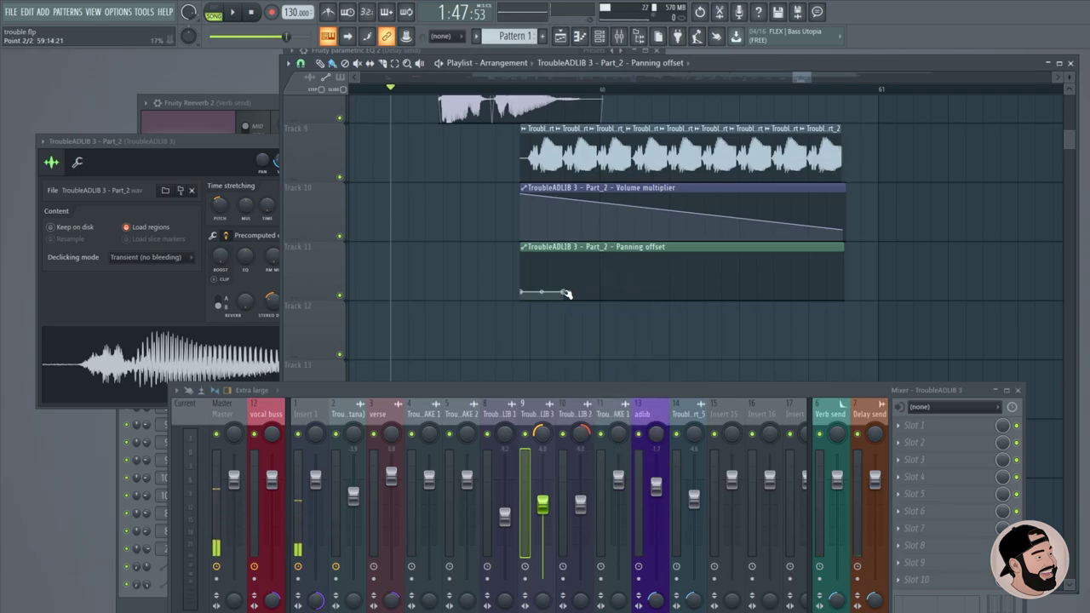
pyautogui.moveTo(565, 293); pyautogui.dragTo(801, 272)
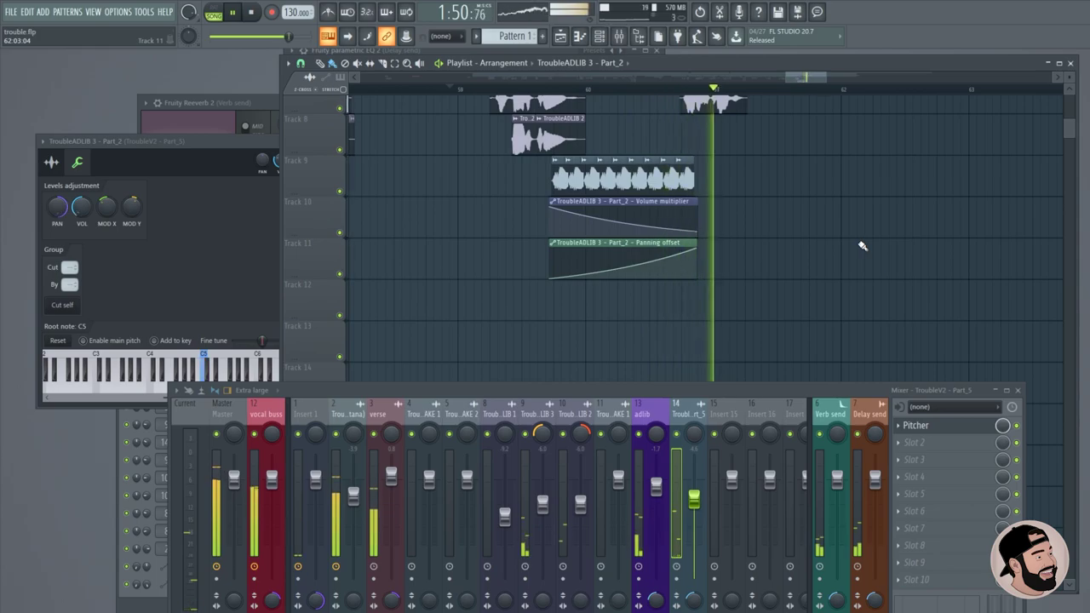
# Bend the panning ramp on Track 11 upward so it rises faster at the start, and play it back.
pyautogui.press('space')
pyautogui.moveTo(630, 271); pyautogui.dragTo(630, 247)
pyautogui.press('space')
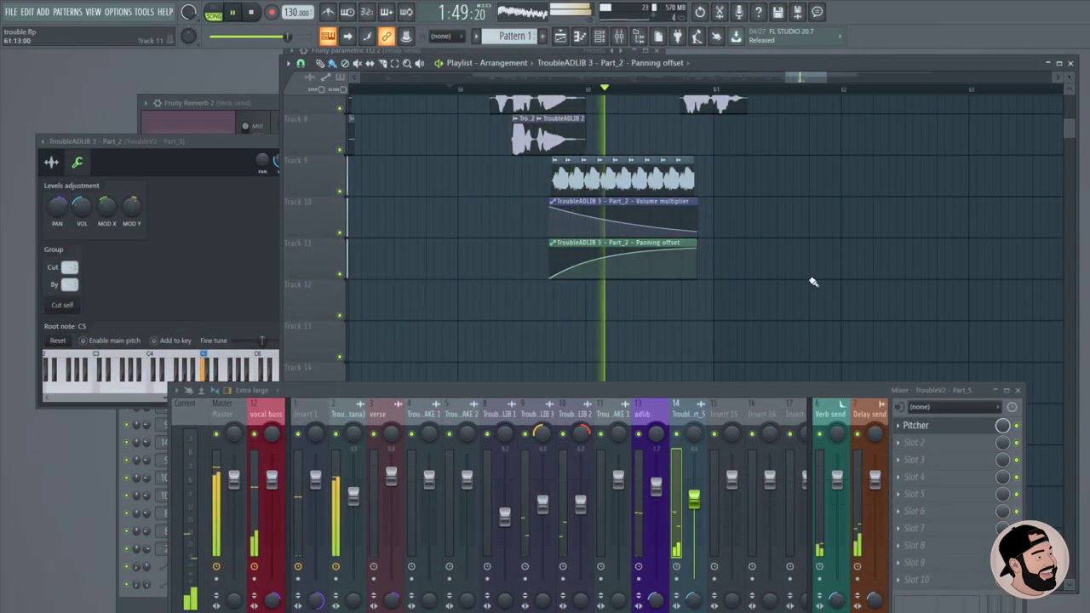
# Play back the repeated ad-lib with its volume and panning automation through bar 61 and check the following ad-lib.
pyautogui.press('space')
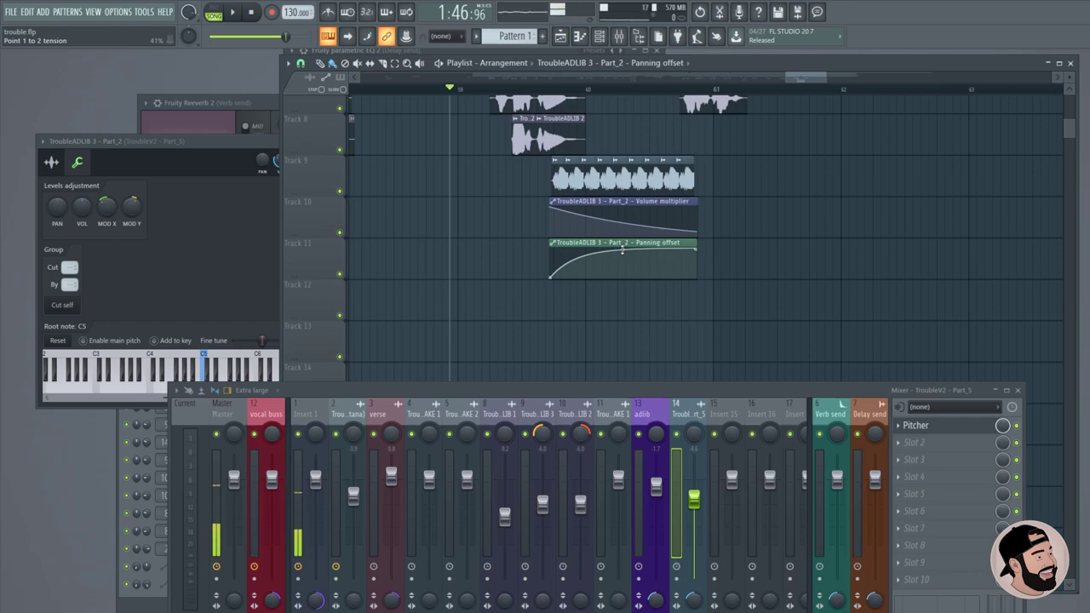
pyautogui.press('space')
pyautogui.press('space')
pyautogui.press('space')
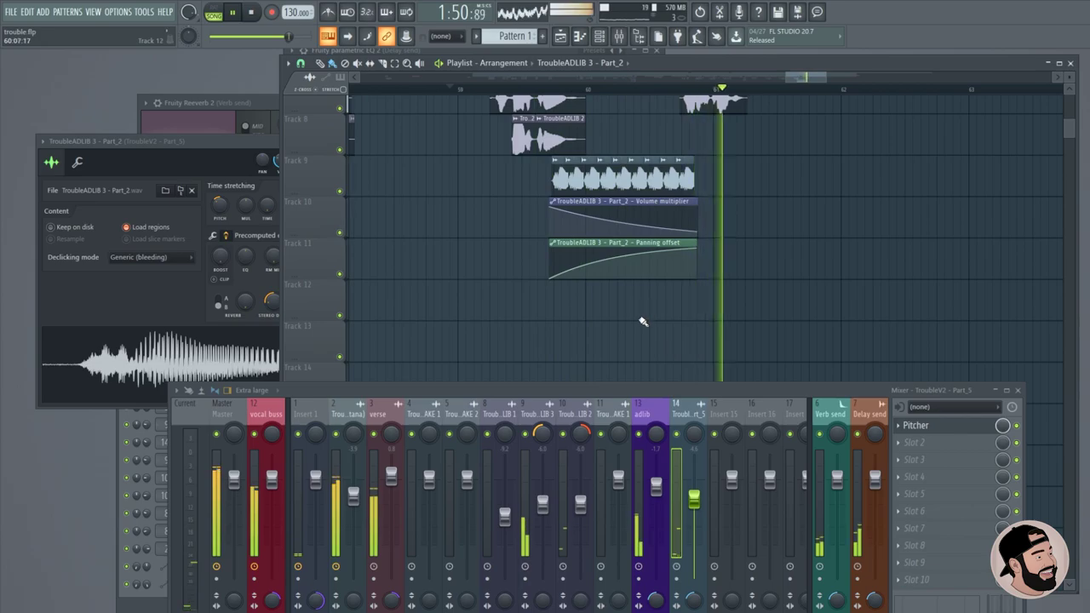
pyautogui.scroll(3, 643, 322)
pyautogui.press('space')
pyautogui.scroll(-2, 738, 297)
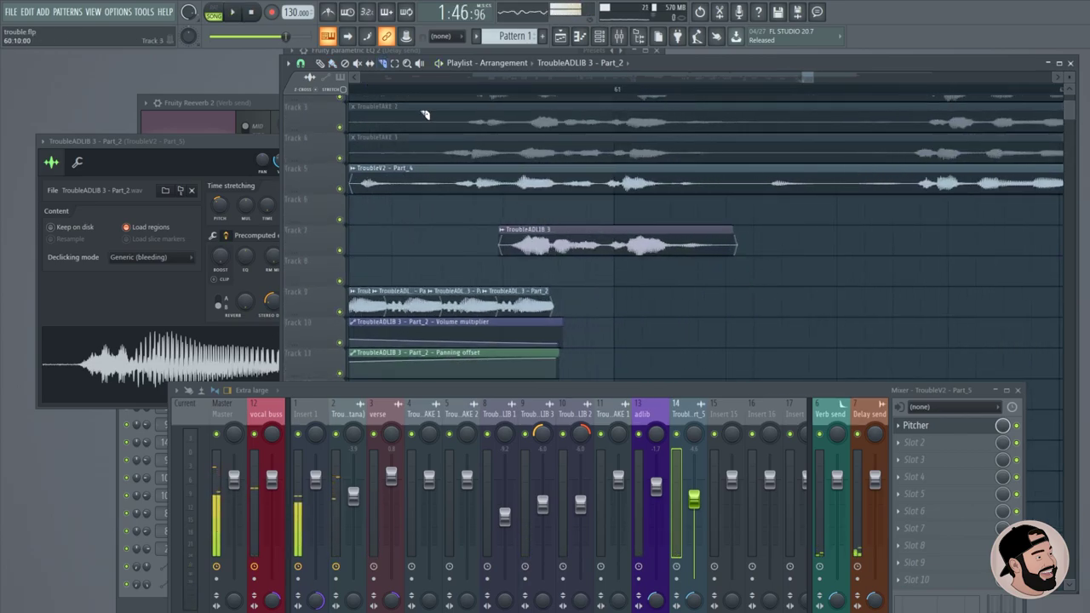
# Play back the line leading into bar 61 and slice the TroubleV2 - Part_4 clip on Track 5 just before bar 61.
pyautogui.click(411, 89)
pyautogui.press('space')
pyautogui.press('space')
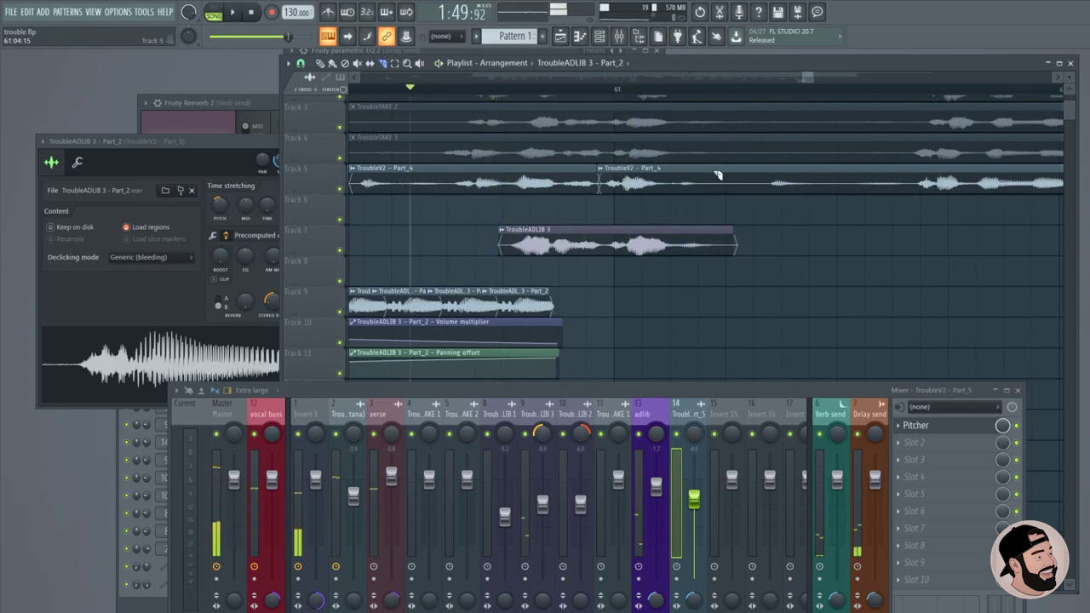
# Copy the sliced word after bar 61 onto Track 6, shift it behind the lead phrase, and make it a unique sample.
pyautogui.click(721, 177)
pyautogui.scroll(2, 721, 176)
pyautogui.press('space')
pyautogui.moveTo(711, 268); pyautogui.dragTo(728, 268)
pyautogui.press('space')
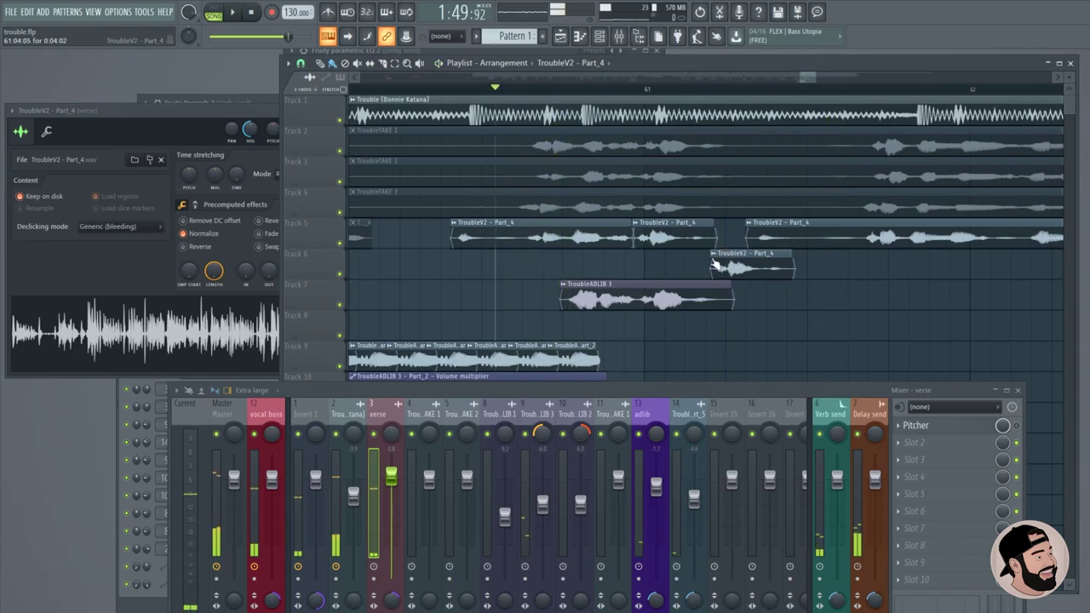
pyautogui.click(714, 255)
pyautogui.click(822, 276)
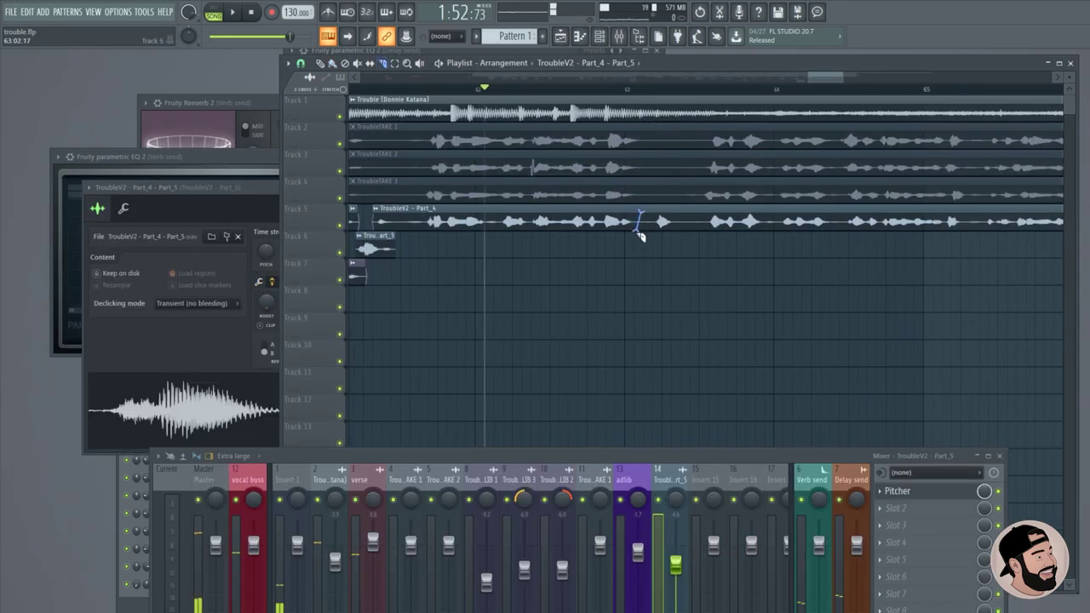
# Slice the lead vocal on Track 5 near bar 63 and duplicate the final phrase onto Track 6 as a unique sample.
pyautogui.hscroll(-3, 596, 238)
pyautogui.moveTo(681, 223); pyautogui.dragTo(672, 265)
pyautogui.scroll(2, 677, 264)
pyautogui.doubleClick(697, 242)
# Set the TroubleV2 - Part_4 - Part_6 channel's time stretching mode to Stretch and its pitch range to 12.
pyautogui.moveTo(390, 232); pyautogui.dragTo(535, 167)
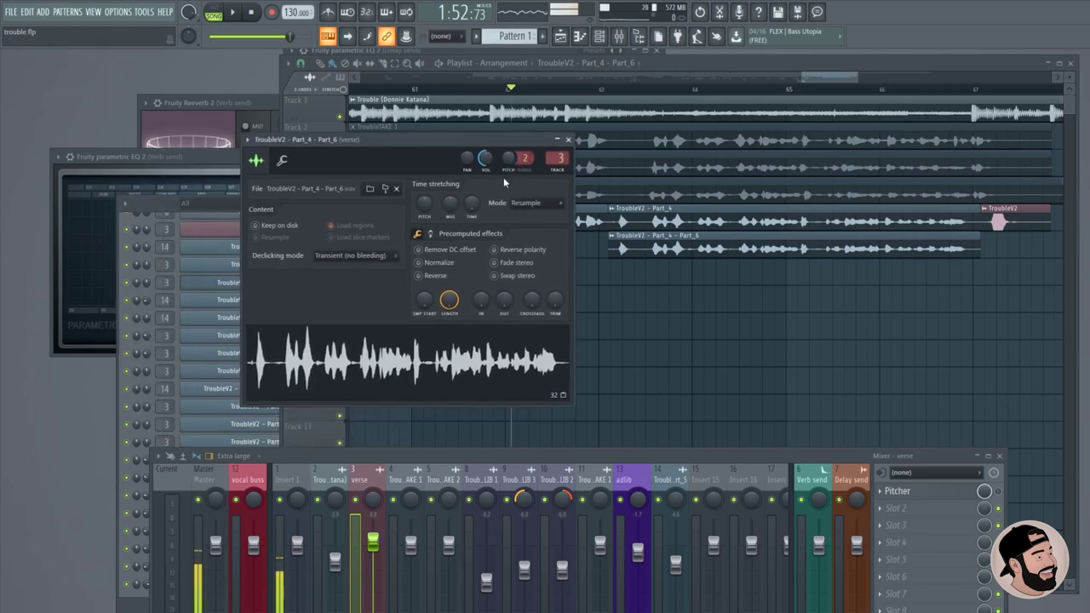
pyautogui.click(522, 211)
pyautogui.click(528, 289)
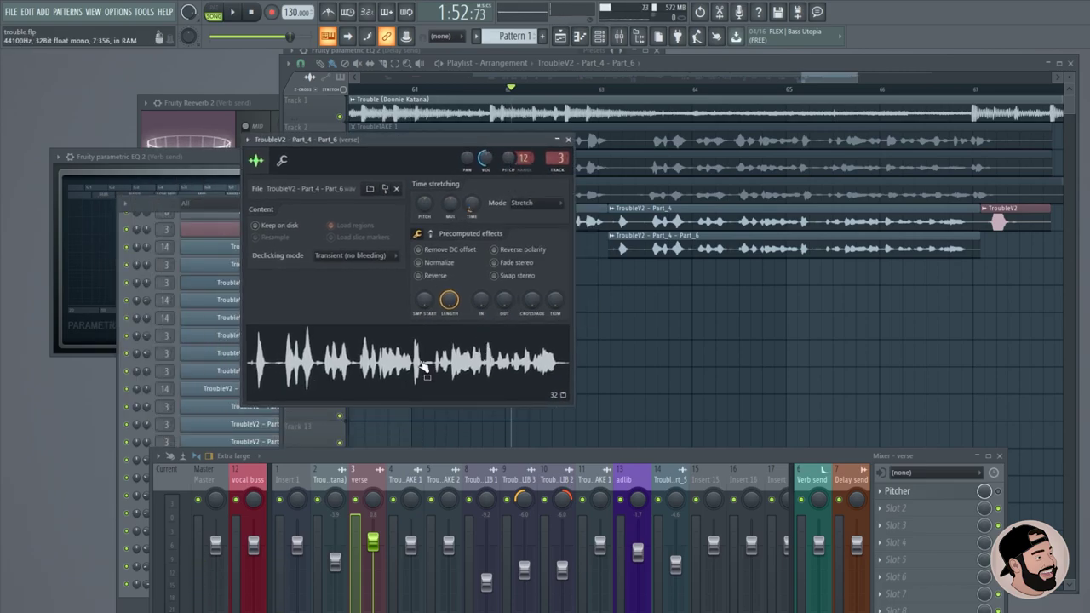
# Create a Channel pitch automation clip under the duplicated phrase up to bar 67, curving downward with its lowest point near the end.
pyautogui.moveTo(564, 92); pyautogui.dragTo(1030, 92)
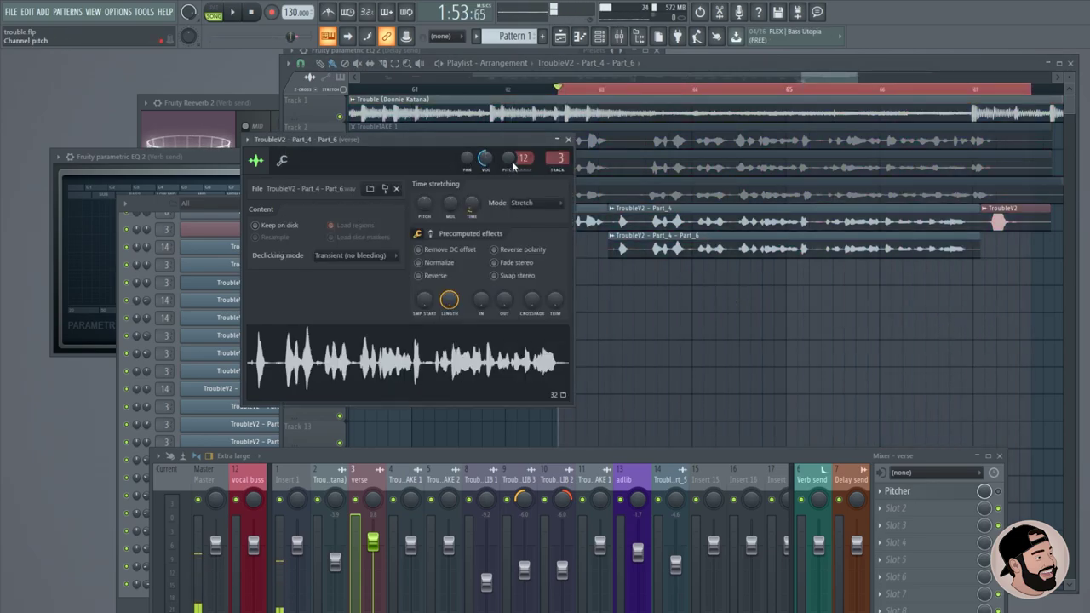
pyautogui.rightClick(510, 160)
pyautogui.click(536, 232)
pyautogui.press('space')
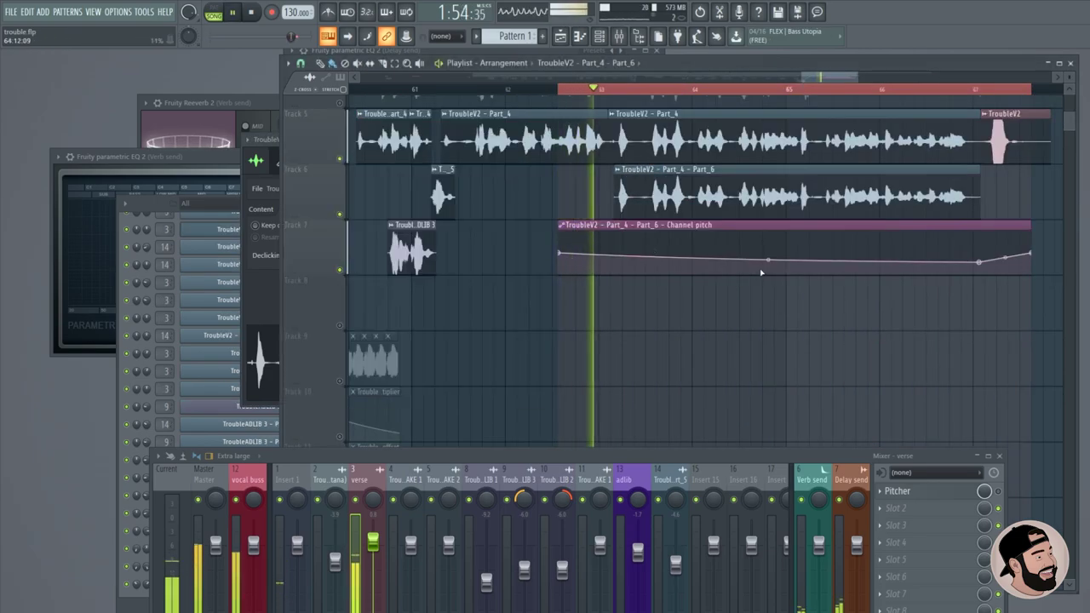
pyautogui.moveTo(979, 261); pyautogui.dragTo(978, 269)
# Set the duplicated phrase's stereo delay to about 45% left during playback of the pitch drop.
pyautogui.click(750, 169)
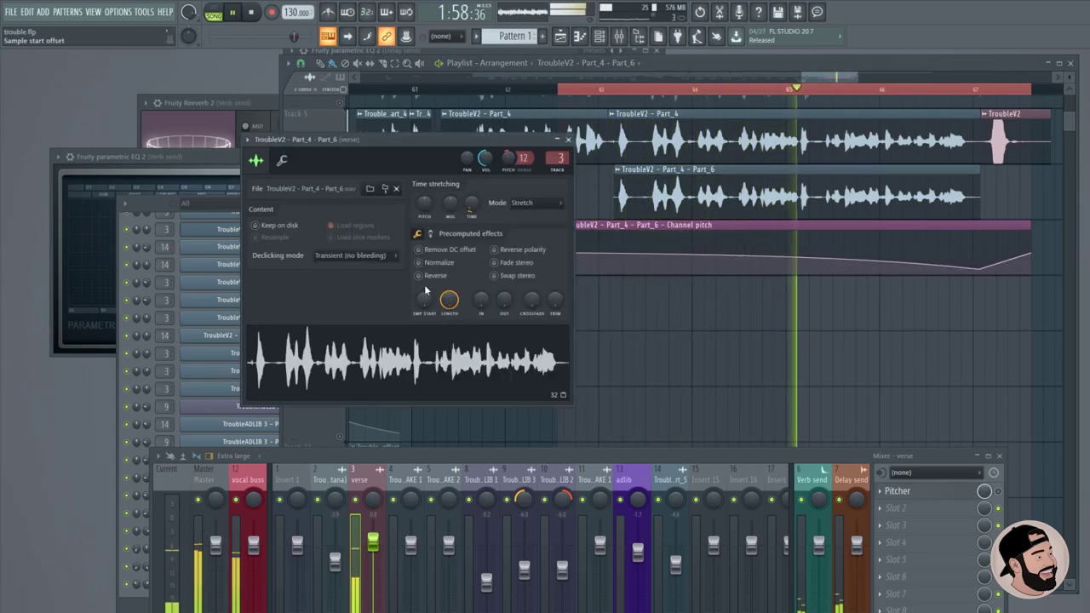
pyautogui.moveTo(479, 299); pyautogui.dragTo(481, 302)
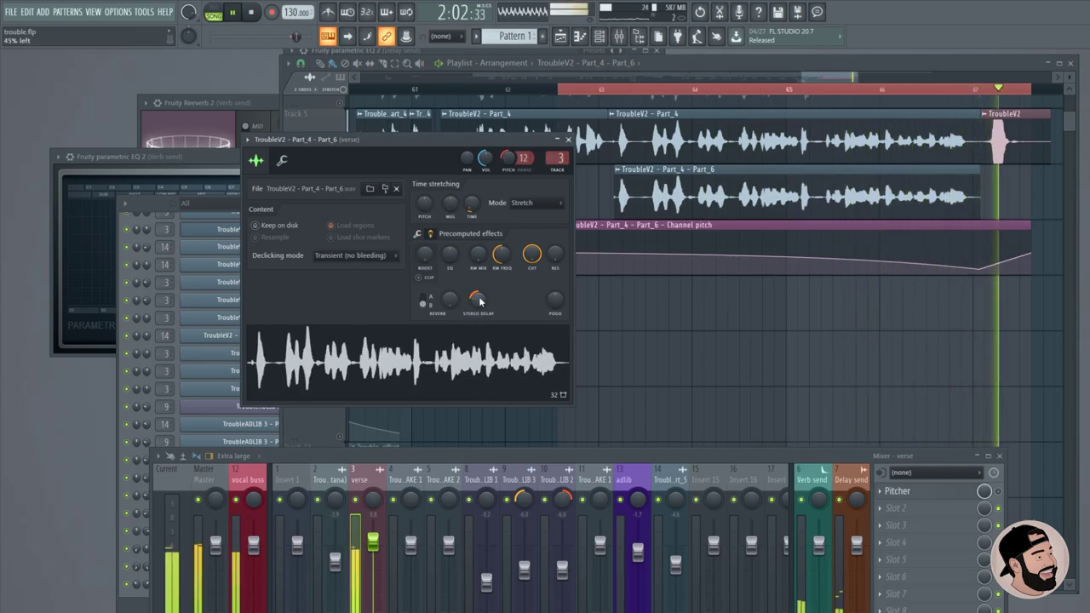
pyautogui.click(834, 358)
pyautogui.scroll(5, 644, 312)
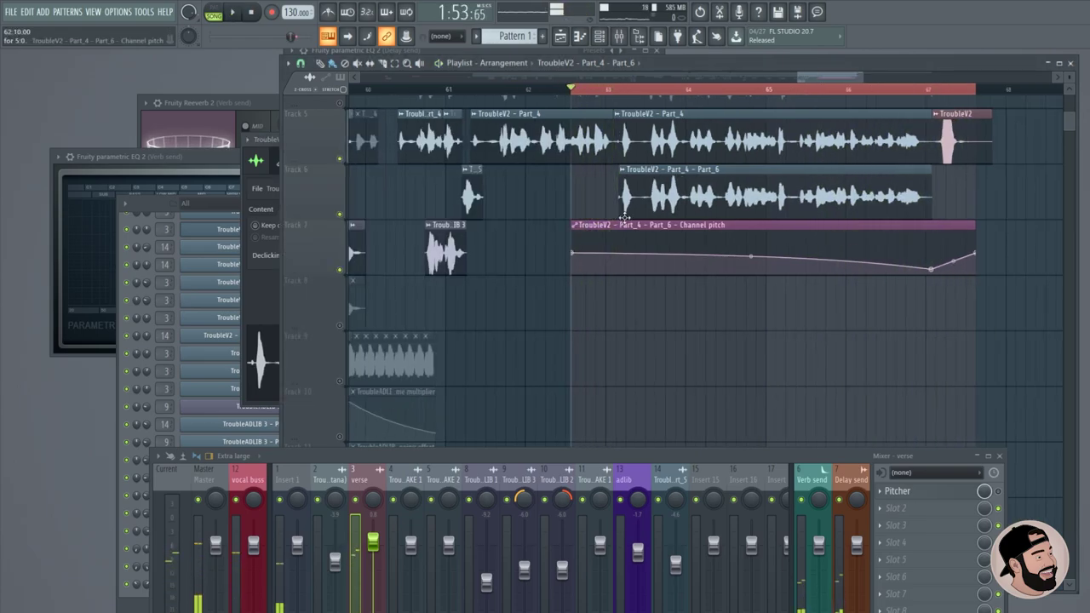
# Fine-tune the start of the duplicated phrase on Track 6 and bring all the other tracks back in.
pyautogui.moveTo(611, 187); pyautogui.dragTo(619, 188)
pyautogui.doubleClick(630, 191)
pyautogui.click(356, 256)
pyautogui.click(356, 302)
pyautogui.click(749, 337)
pyautogui.scroll(-5, 698, 318)
pyautogui.scroll(-2, 910, 319)
pyautogui.scroll(3, 911, 324)
pyautogui.scroll(-2, 911, 324)
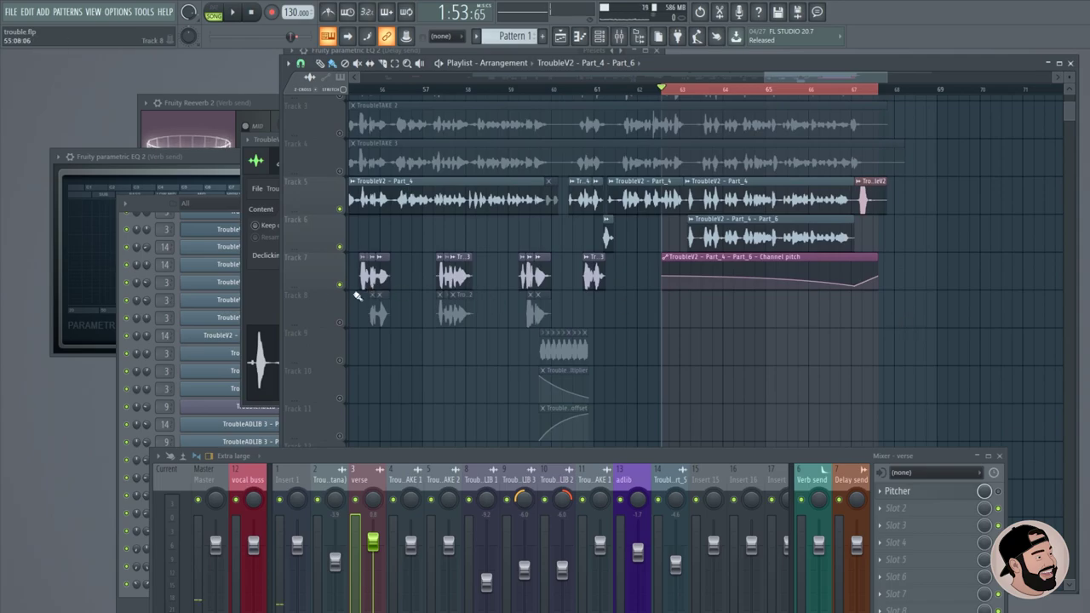
pyautogui.scroll(-2, 853, 160)
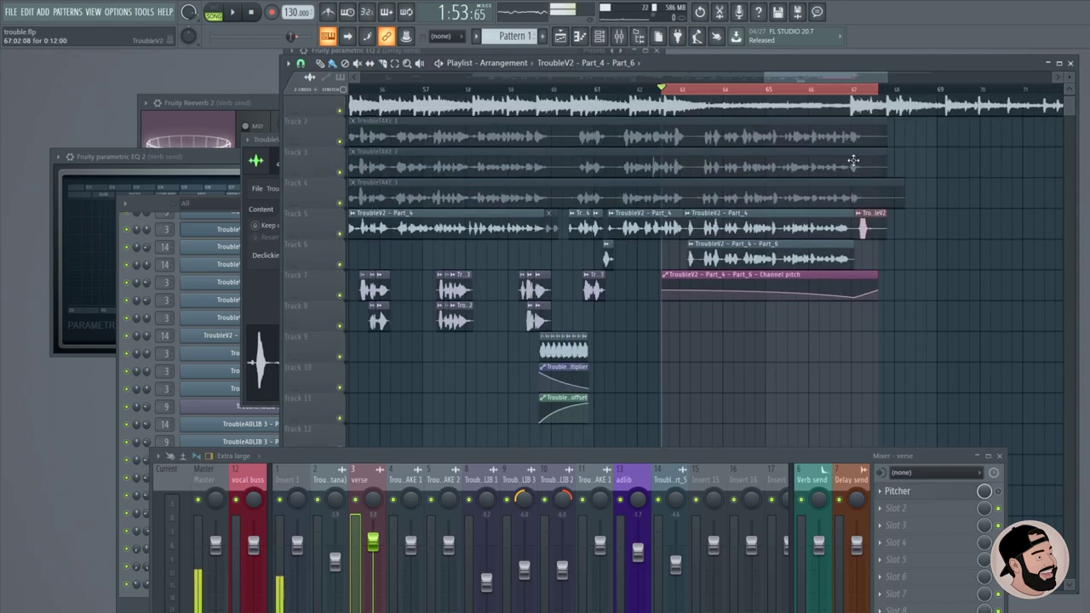
# Clear the time selection and route the TroubleV2 - Part_4 - Part_6 channel to mixer track 15.
pyautogui.click(696, 90)
pyautogui.scroll(3, 954, 239)
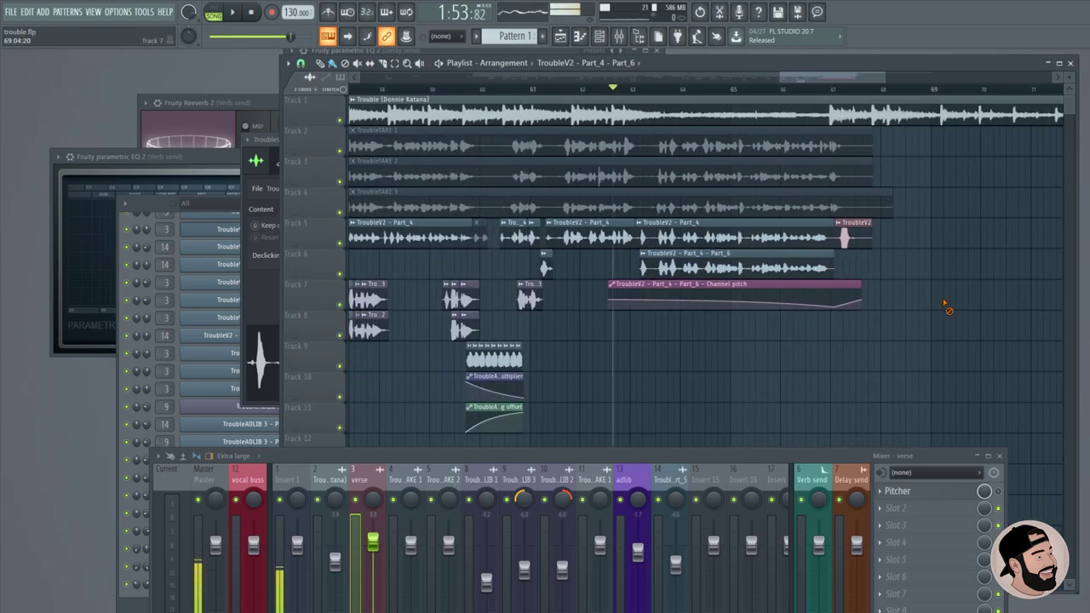
pyautogui.scroll(2, 936, 264)
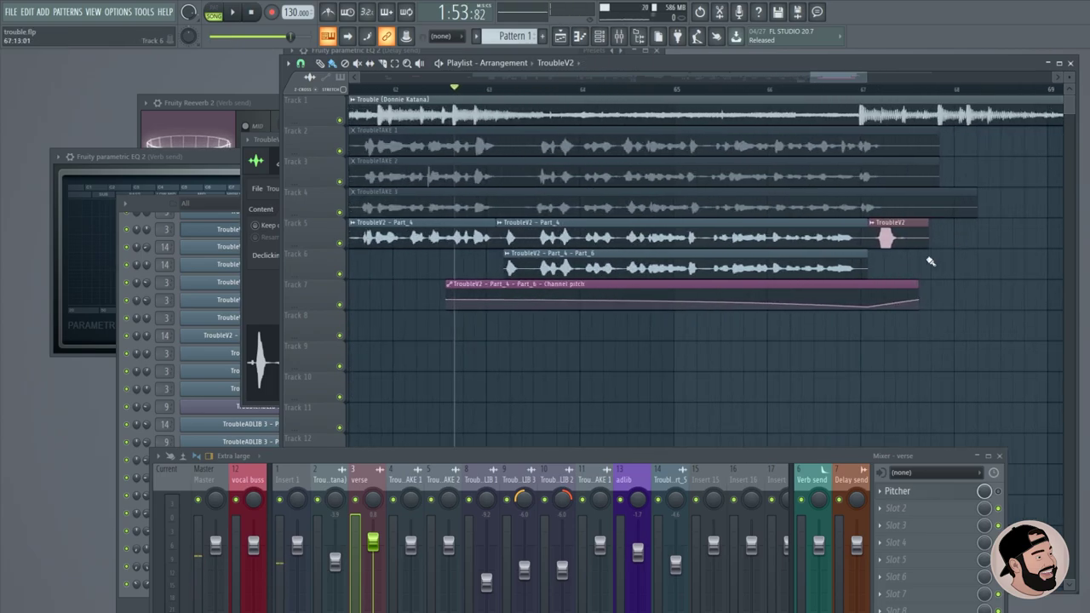
pyautogui.scroll(-2, 905, 343)
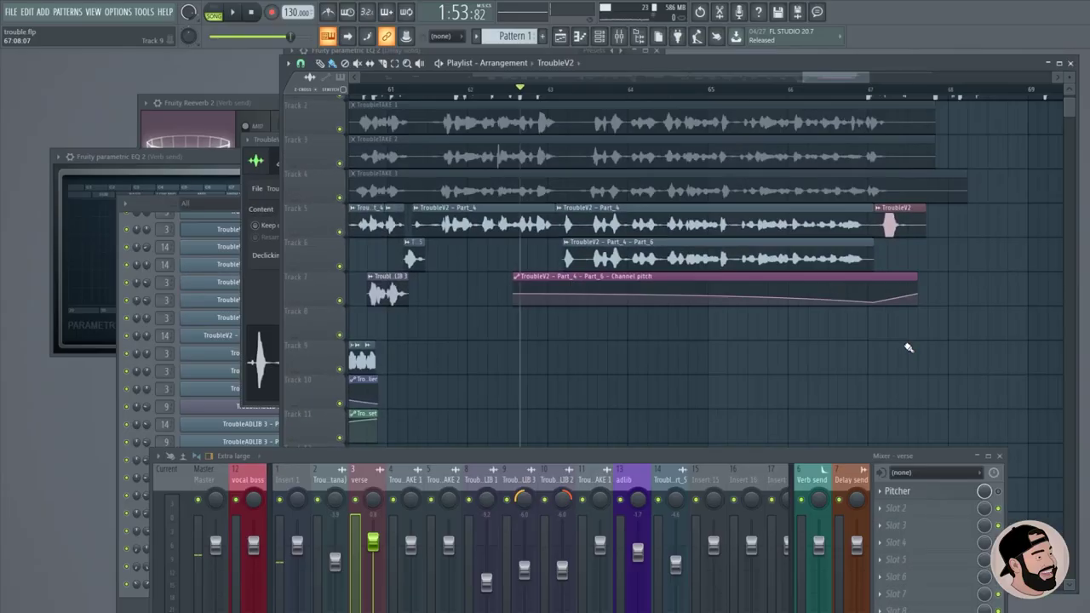
pyautogui.doubleClick(601, 259)
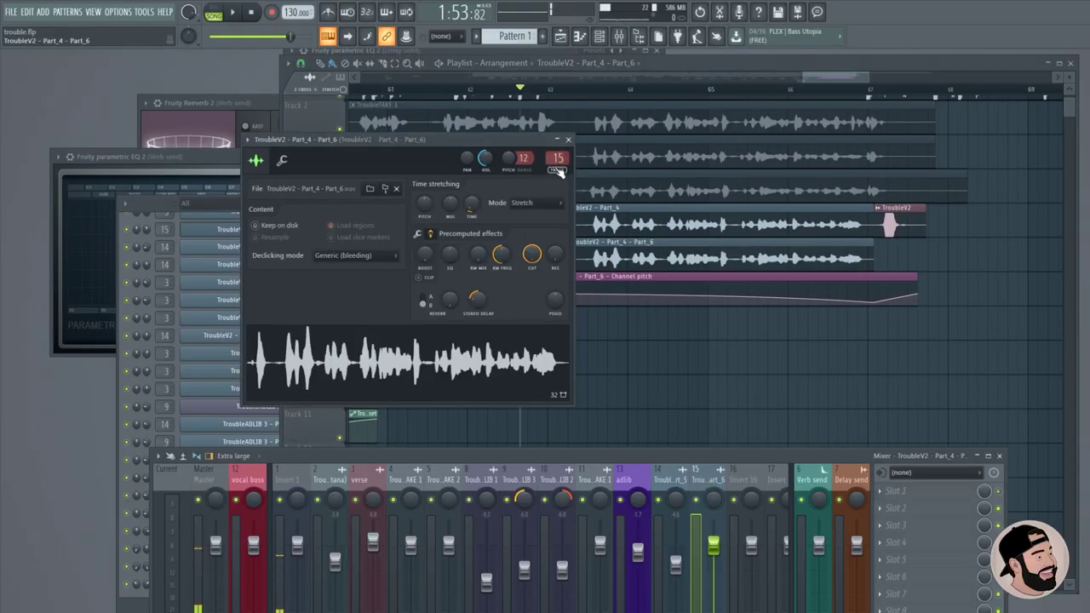
pyautogui.hotkey('ctrl', 'l')
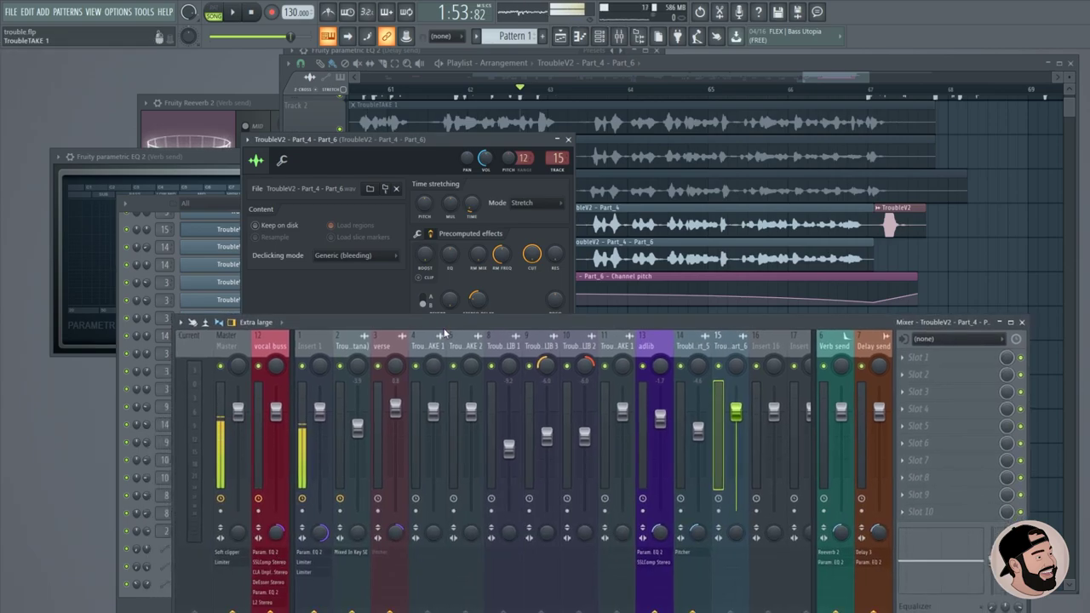
# Route mixer track 15 to the vocal buss only and load Fruity parametric EQ 2 in its first effect slot.
pyautogui.rightClick(292, 550)
pyautogui.click(307, 559)
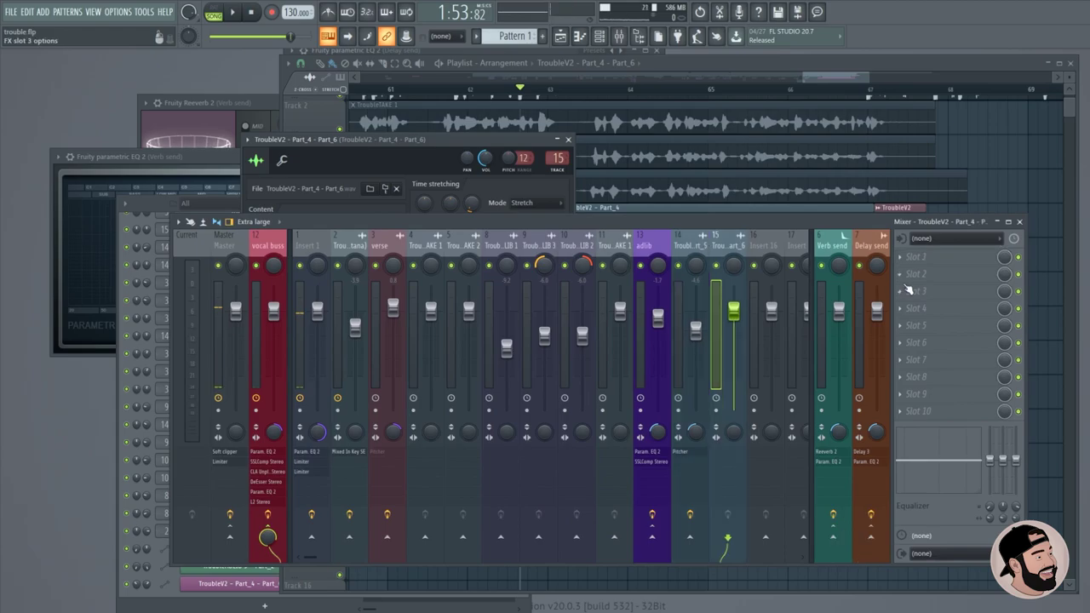
pyautogui.scroll(-6, 627, 280)
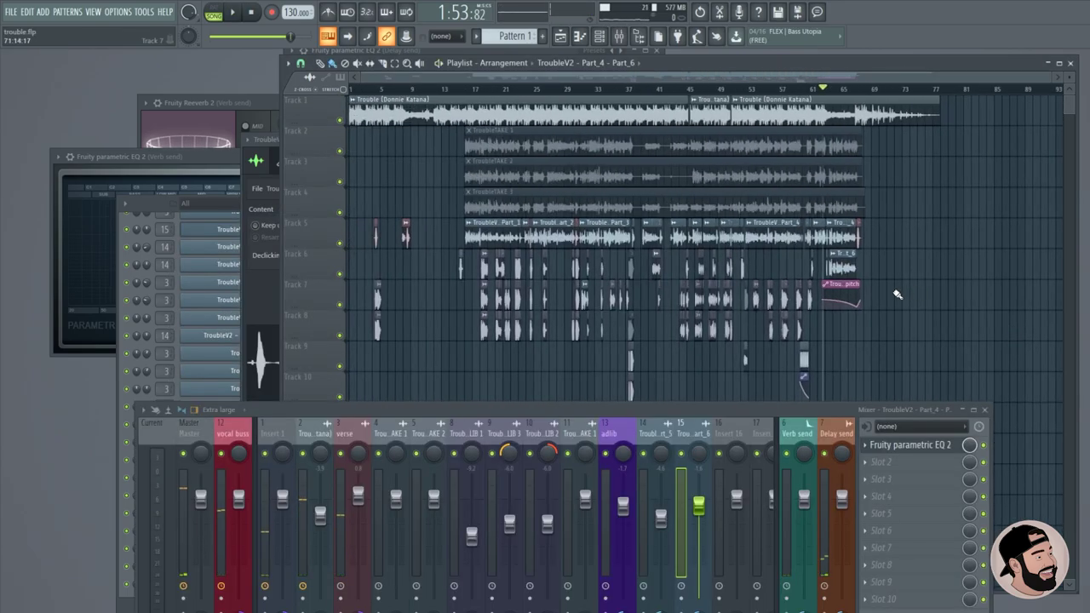
# Copy the last TroubleV2 clip near bar 67 onto Track 6 and save it as the unique sample TroubleV2 - Part_6.
pyautogui.scroll(-4, 897, 295)
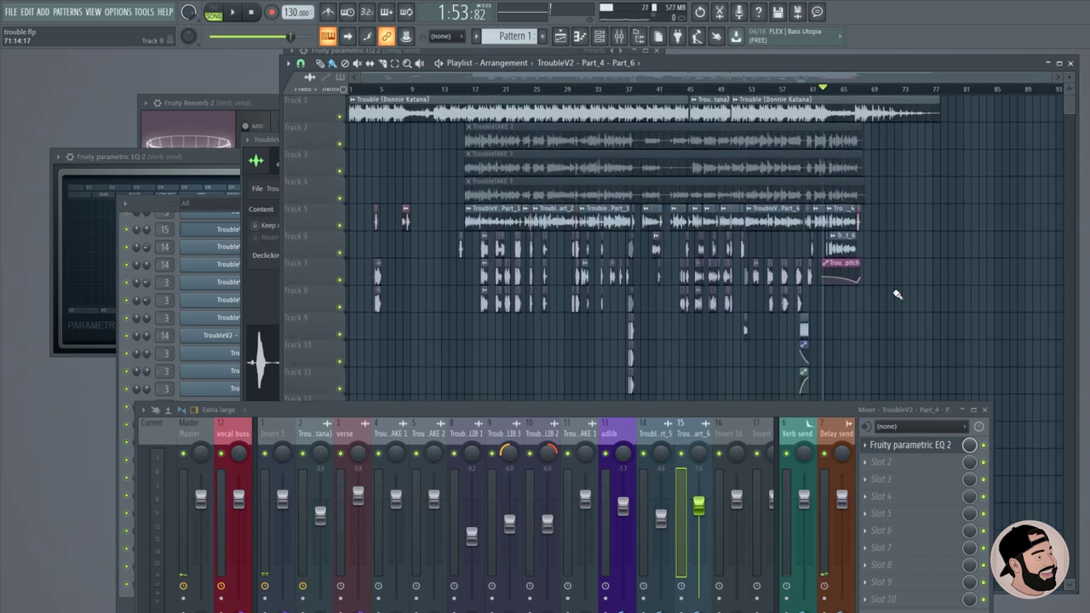
pyautogui.scroll(5, 897, 294)
pyautogui.scroll(5, 804, 293)
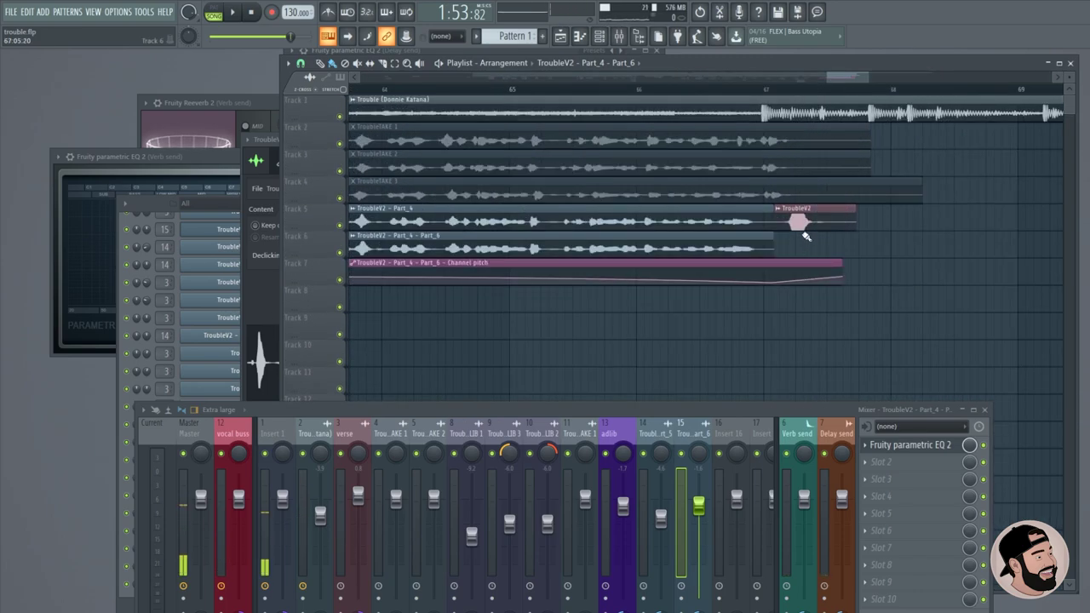
pyautogui.moveTo(799, 220); pyautogui.dragTo(798, 252)
pyautogui.click(777, 237)
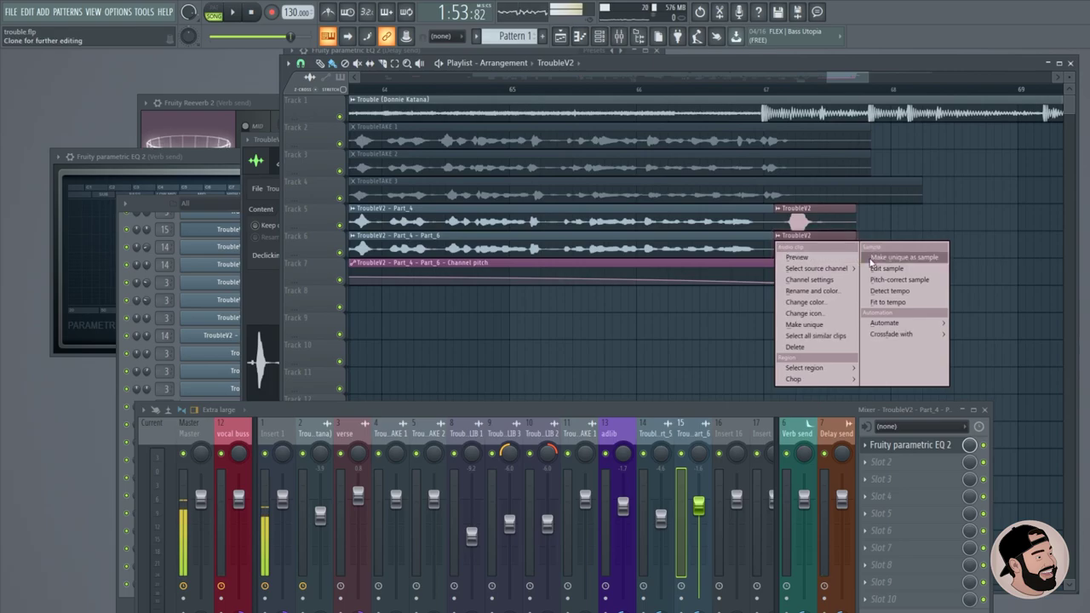
pyautogui.click(870, 258)
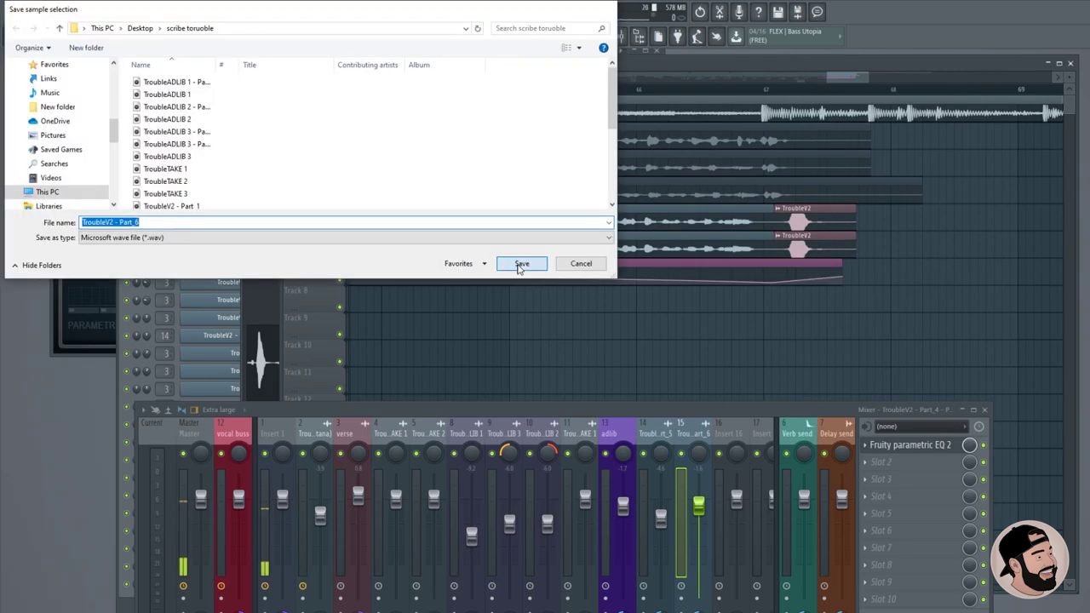
pyautogui.click(522, 264)
# Play back the ending and lower the TroubleV2 - Part_6 channel volume to 34%.
pyautogui.click(676, 89)
pyautogui.scroll(-2, 255, 239)
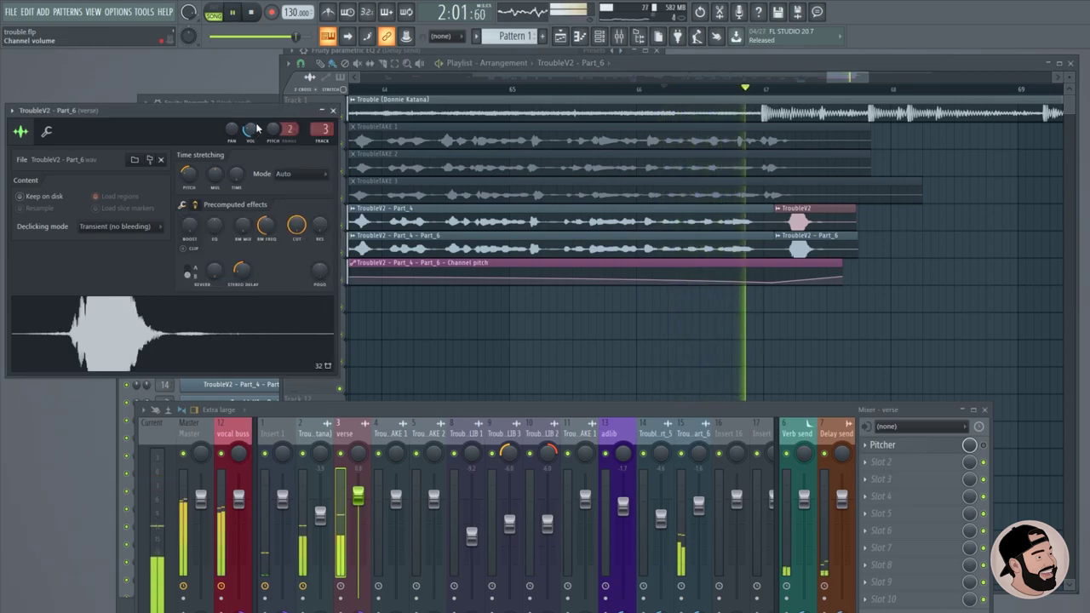
pyautogui.scroll(-3, 253, 129)
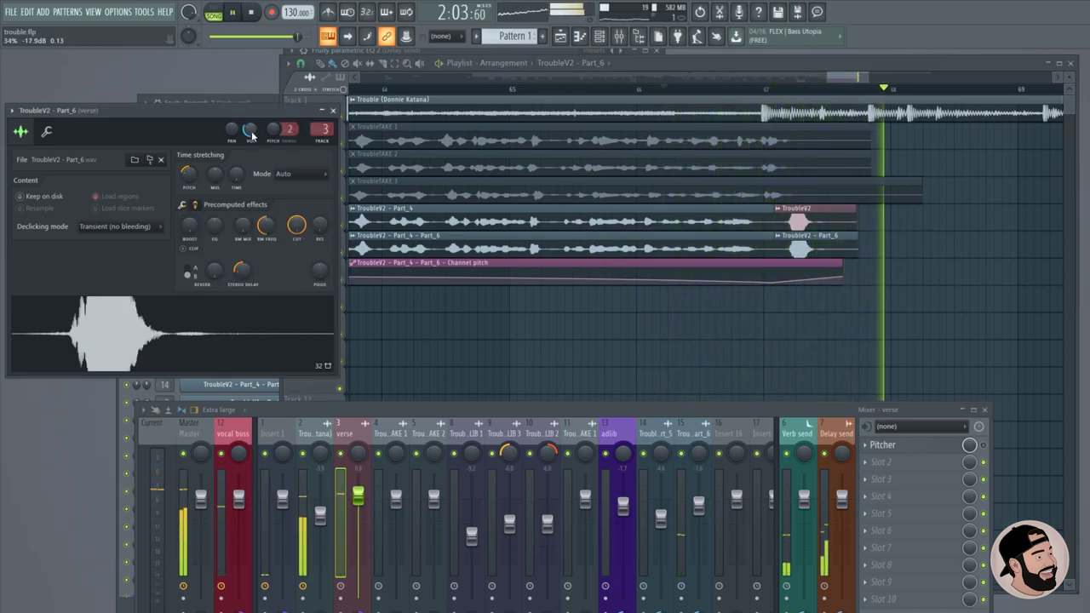
pyautogui.press('space')
# Set the TroubleV2 - Part_6 declicking mode to Generic (bleeding) and play back the ending past bar 69.
pyautogui.click(109, 274)
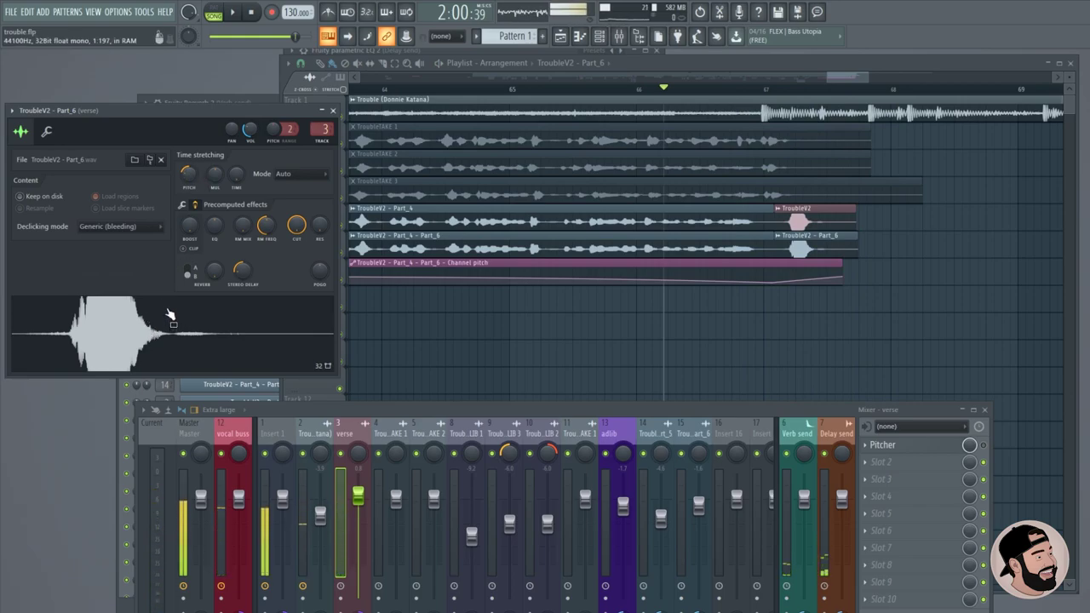
pyautogui.click(887, 306)
pyautogui.press('space')
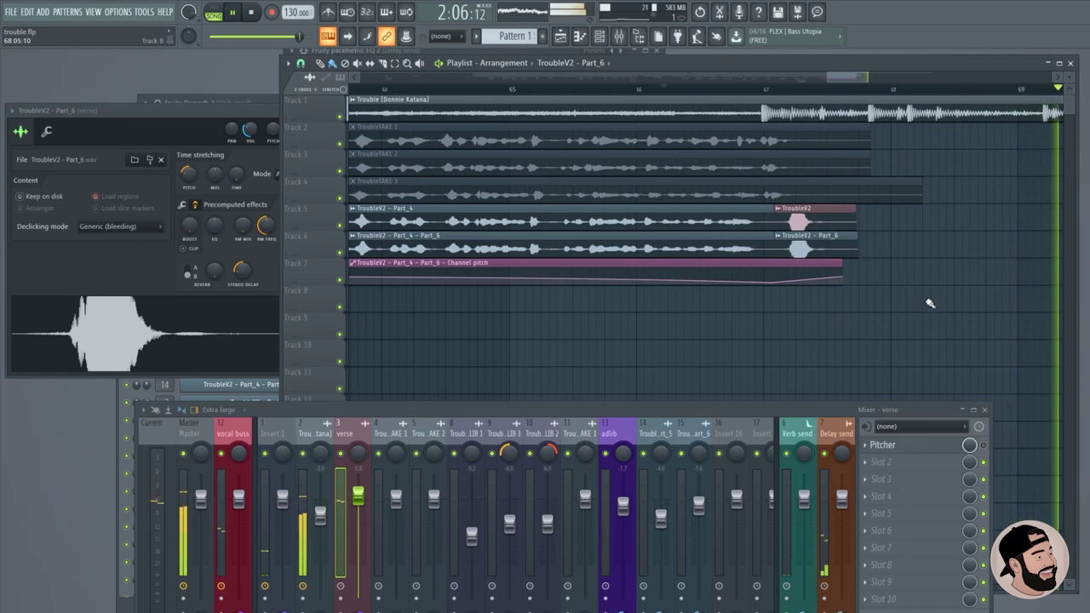
pyautogui.press('space')
# Make the last TroubleV2 clip on Track 5 a unique sample named TroubleV2 - Part_7.
pyautogui.scroll(-3, 668, 266)
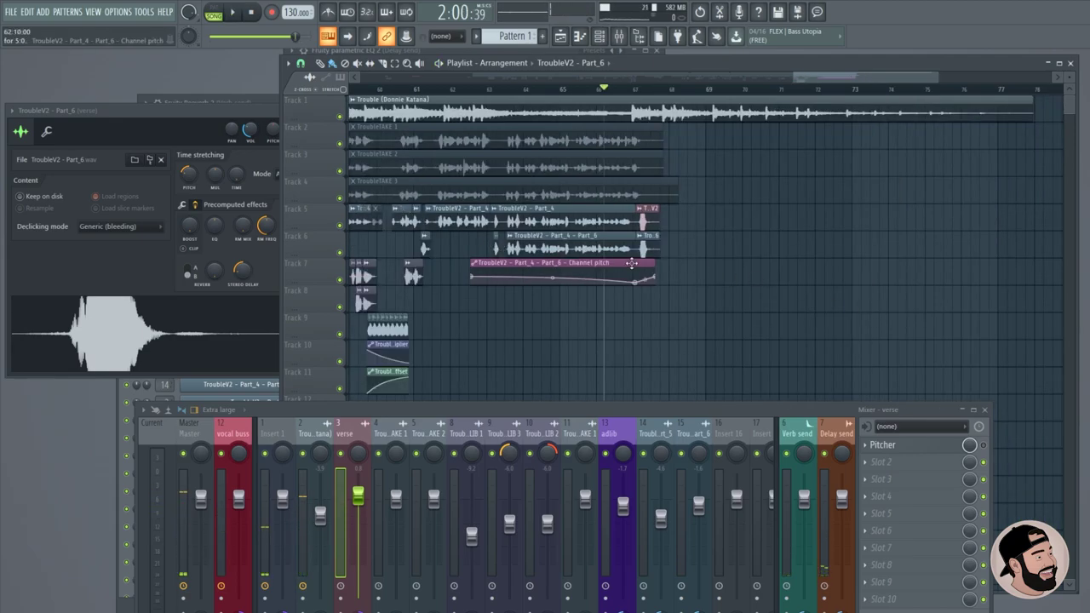
pyautogui.scroll(4, 631, 263)
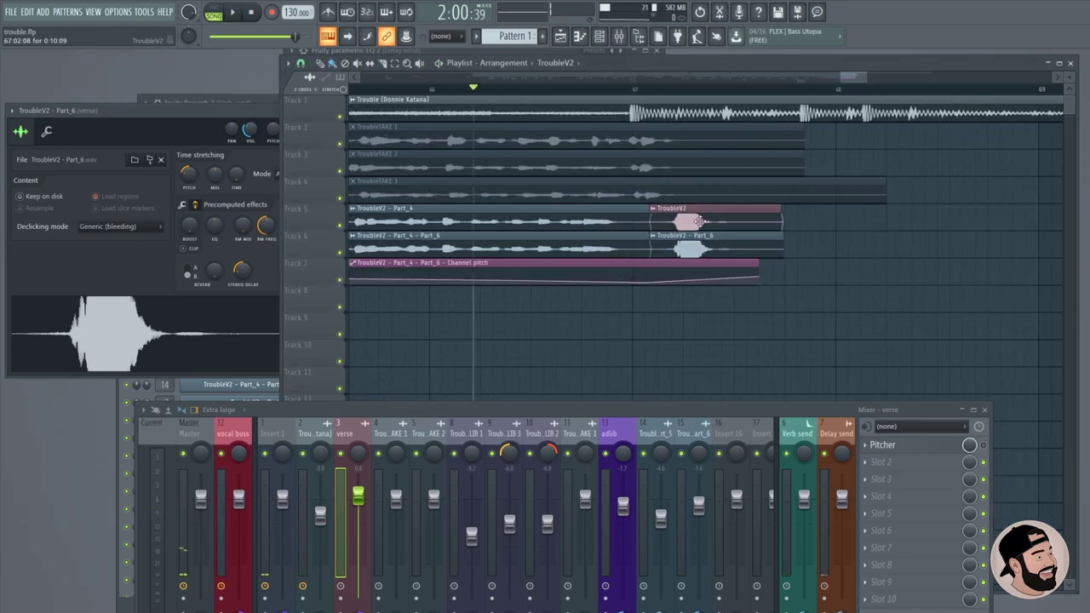
pyautogui.click(699, 221)
pyautogui.rightClick(689, 221)
pyautogui.click(766, 225)
# Play back the layered last word and inspect the channel settings of TroubleV2 - Part_7.
pyautogui.press('space')
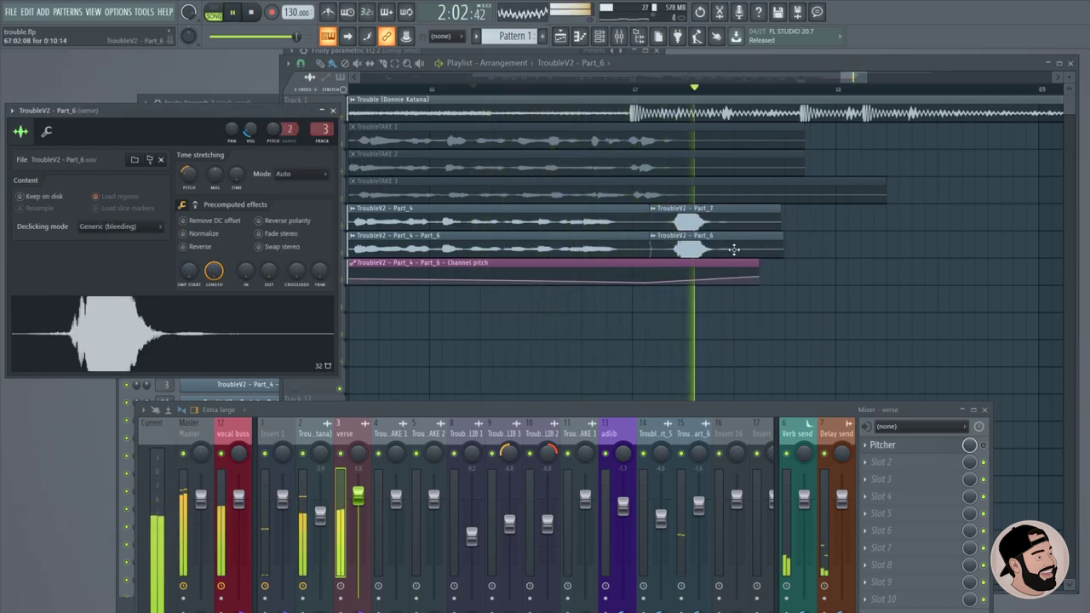
pyautogui.click(892, 277)
pyautogui.press('space')
pyautogui.click(814, 220)
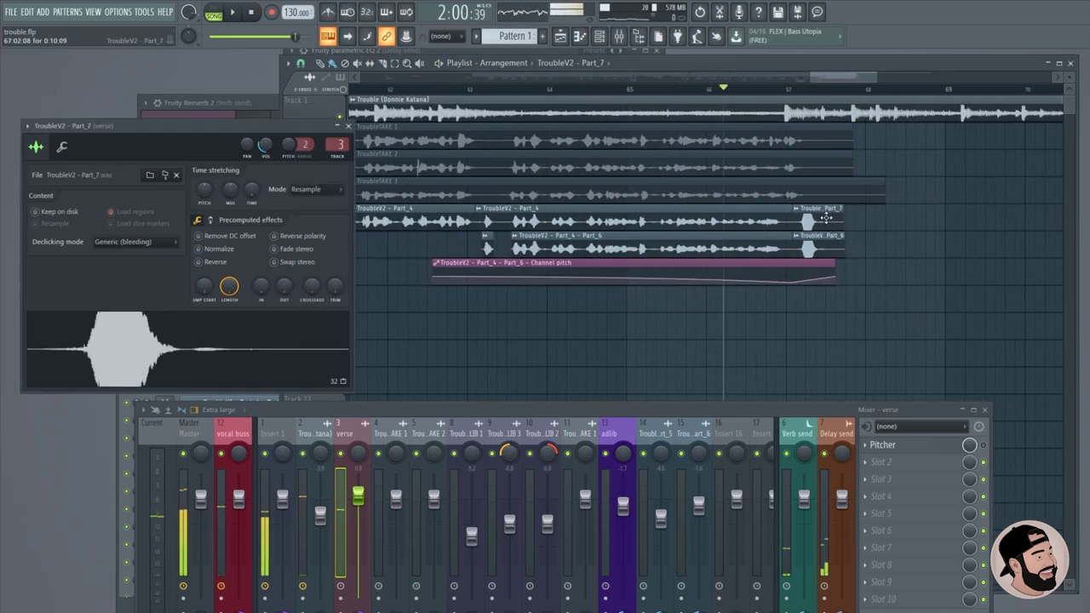
pyautogui.click(845, 344)
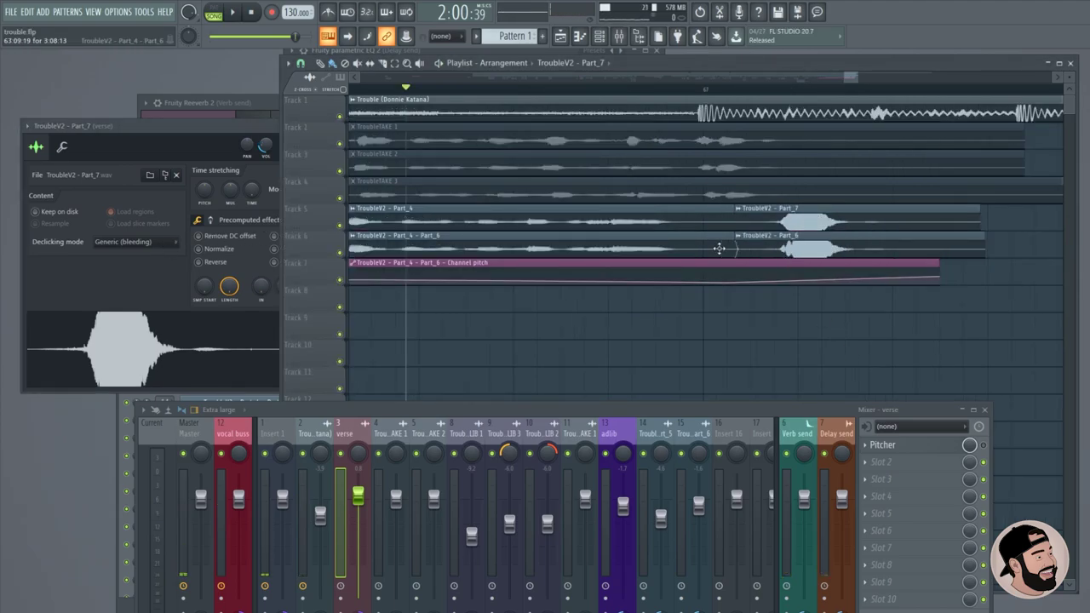
# Reduce the TroubleV2 - Part_6 channel volume to 26% and play back the last word.
pyautogui.scroll(-2, 670, 248)
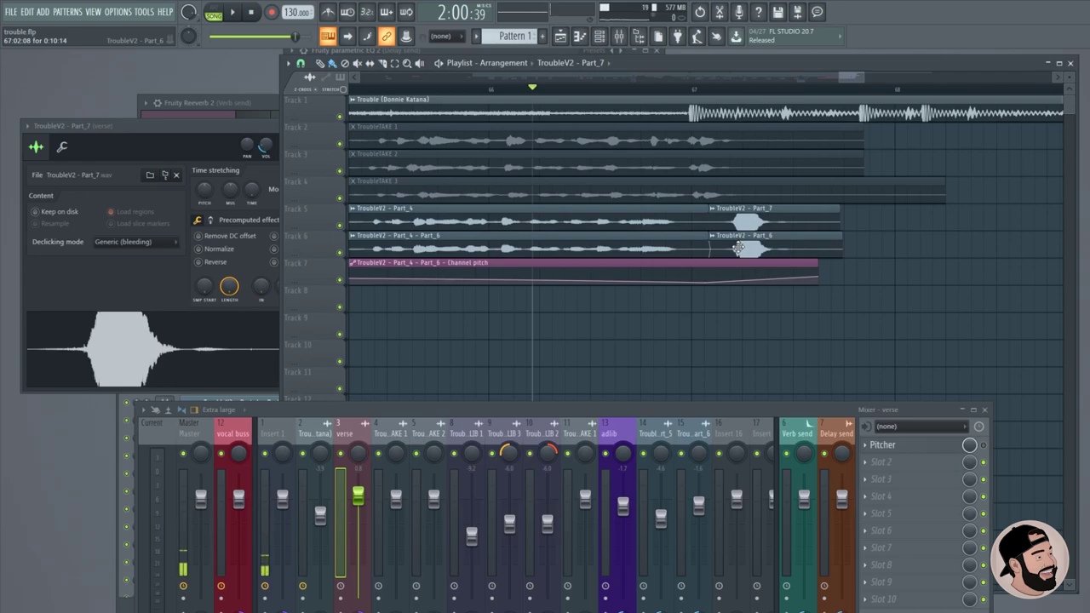
pyautogui.scroll(-1, 741, 247)
pyautogui.click(756, 248)
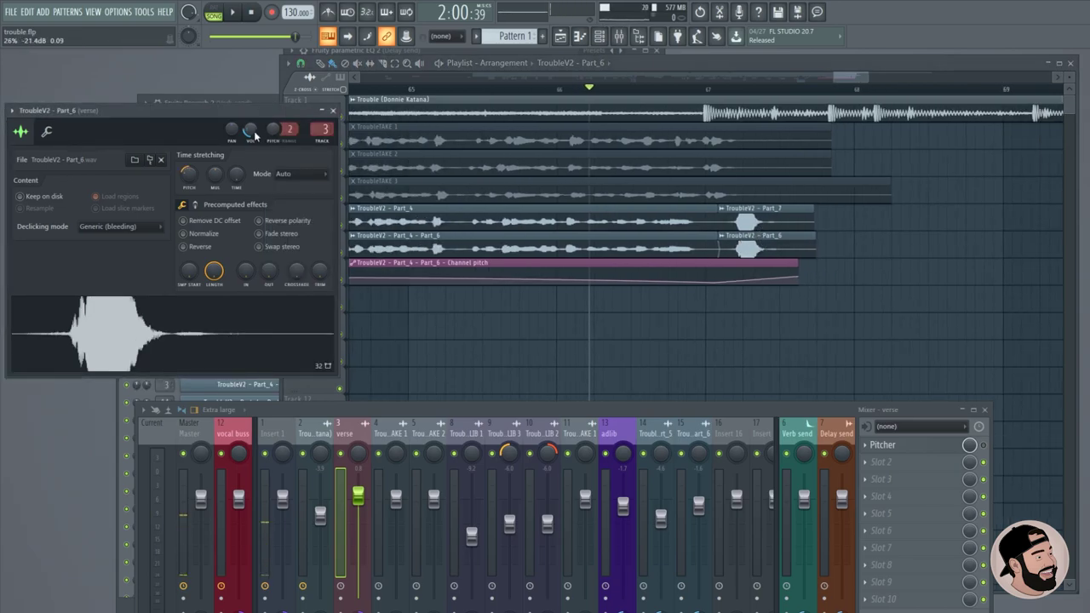
pyautogui.press('space')
pyautogui.scroll(-3, 230, 247)
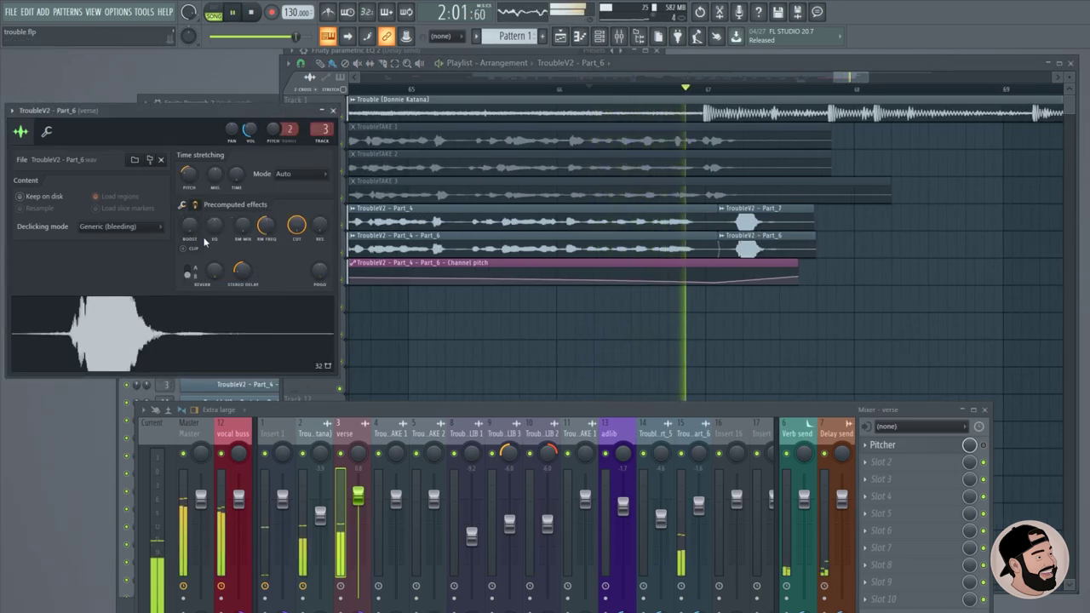
# Play back the ending of the verse, restarting from around bar 63 to hear the pitched vocal layer.
pyautogui.click(567, 315)
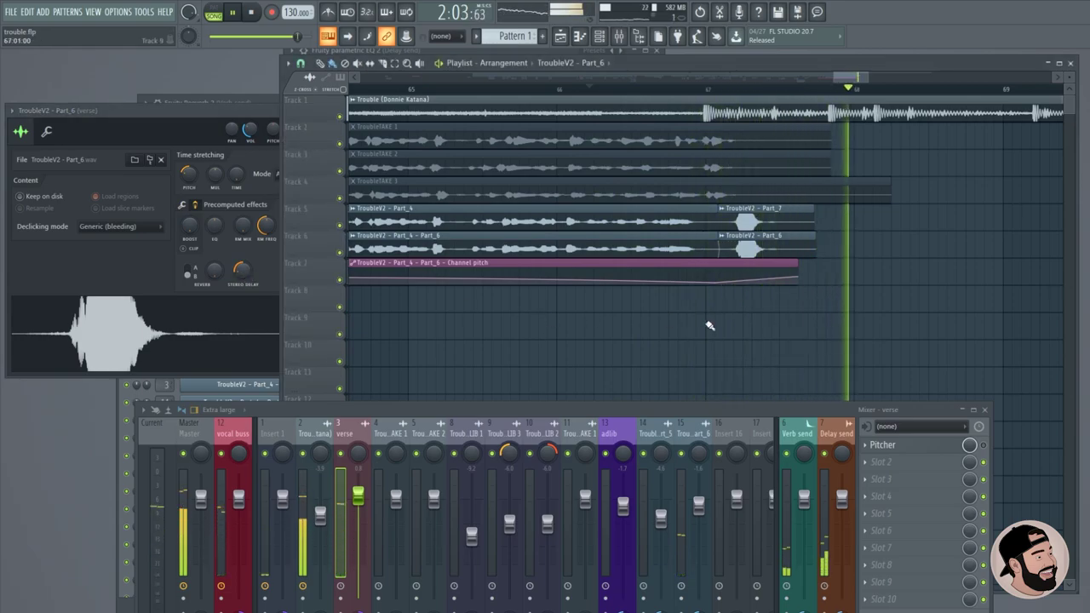
pyautogui.scroll(-3, 711, 322)
pyautogui.scroll(-2, 702, 307)
pyautogui.press('space')
pyautogui.click(595, 83)
pyautogui.scroll(4, 821, 208)
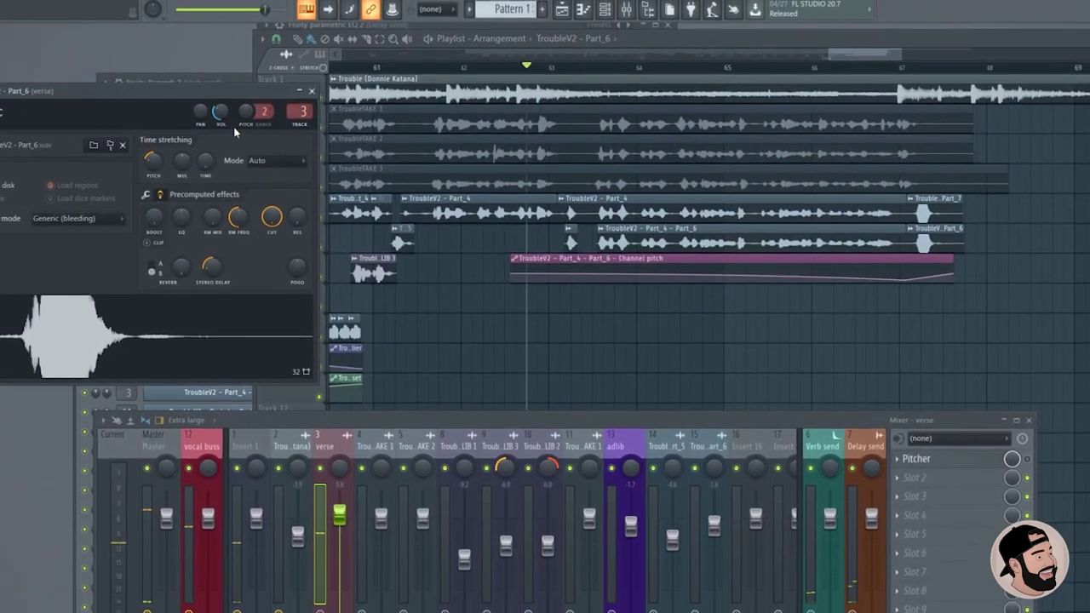
pyautogui.press('space')
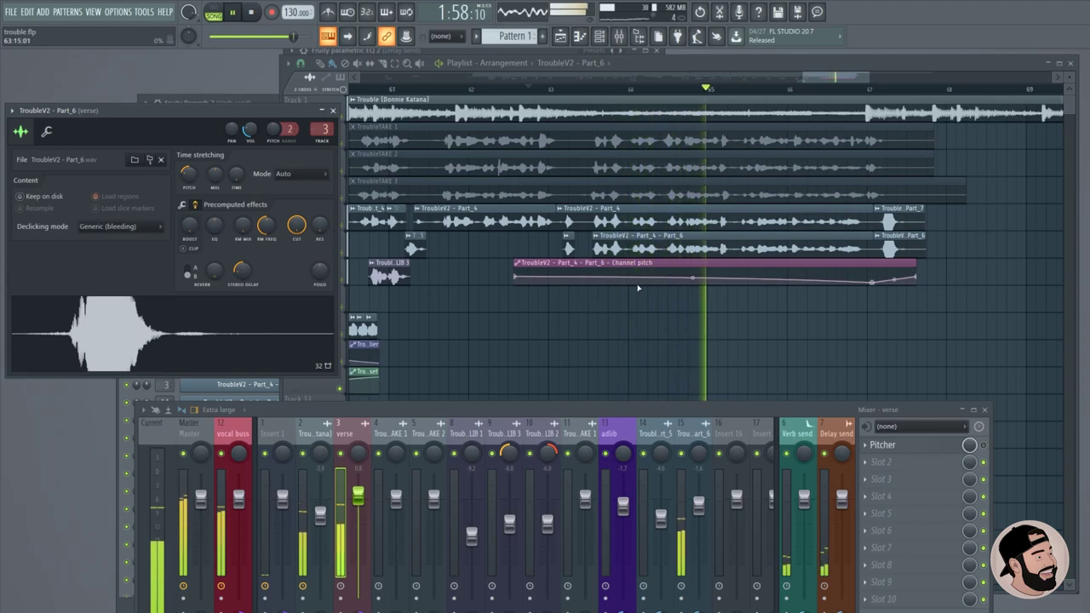
# Add a point near bar 63 in the TroubleV2 - Part_4 - Part_6 channel pitch automation, keeping the curve level up to it.
pyautogui.scroll(2, 680, 285)
pyautogui.scroll(1, 680, 285)
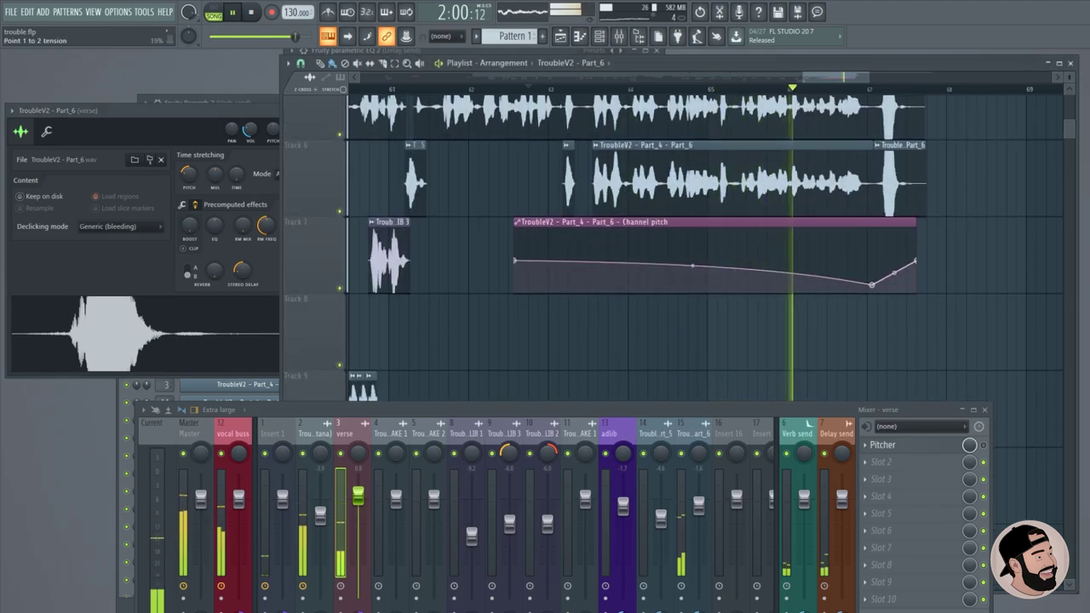
pyautogui.press('space')
pyautogui.press('space')
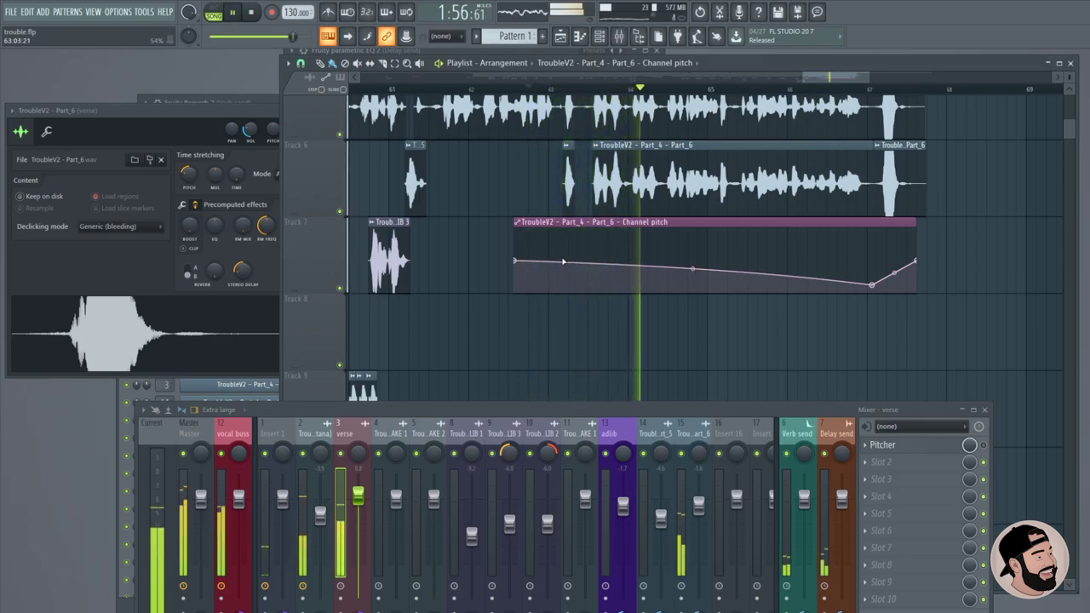
pyautogui.click(559, 258)
pyautogui.rightClick(559, 258)
pyautogui.click(587, 452)
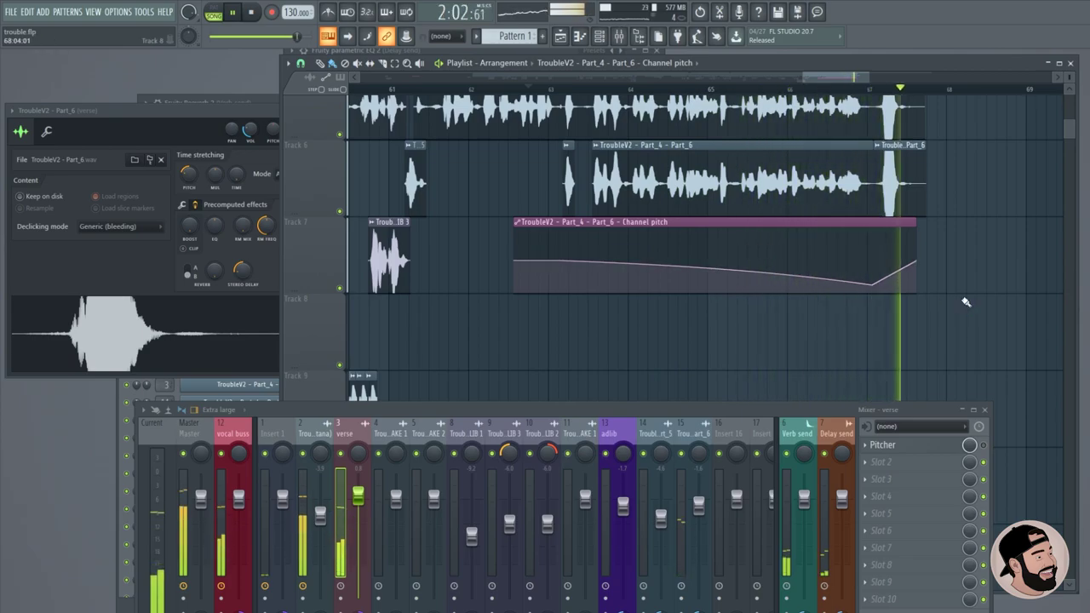
# Undo the duplicated TroubleV2 clip on Track 5 near bar 4 and line up TroubleADLIB 2 with TroubleADLIB 3 below it.
pyautogui.scroll(-4, 710, 351)
pyautogui.scroll(-4, 710, 349)
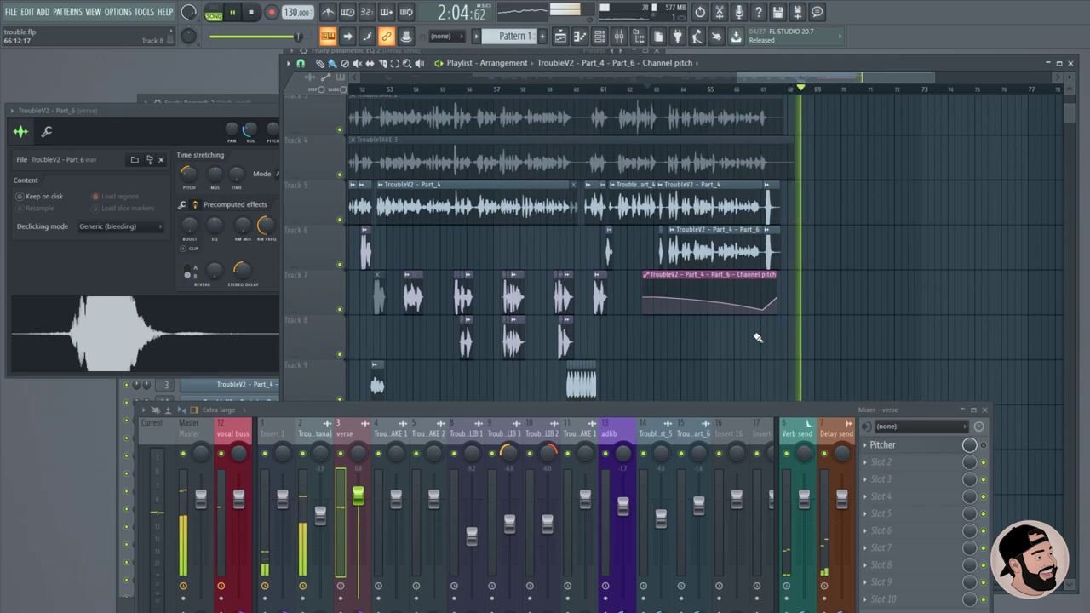
pyautogui.scroll(-4, 788, 305)
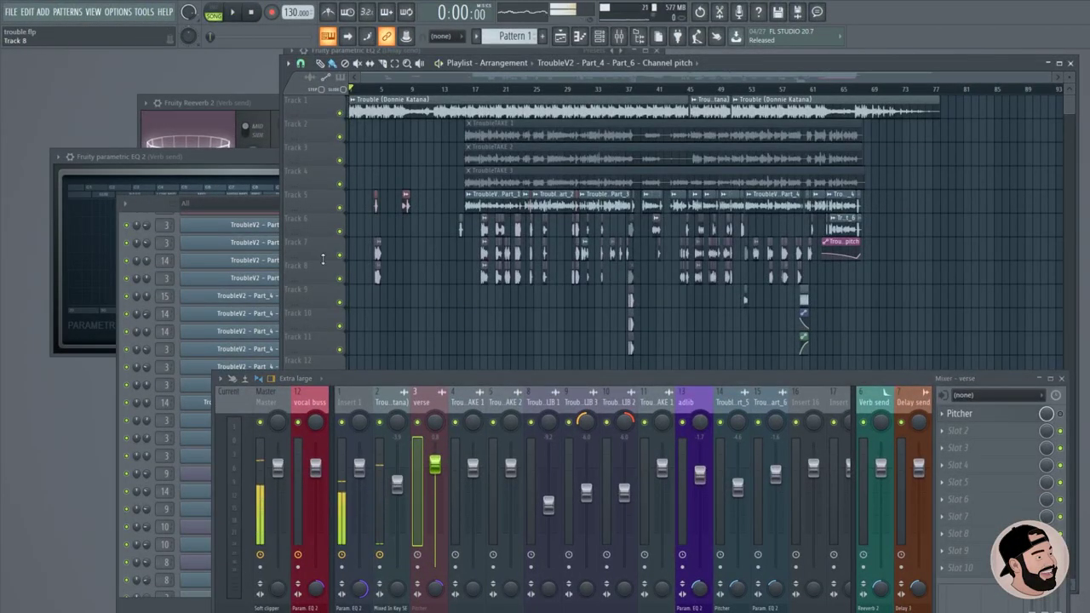
pyautogui.moveTo(371, 167); pyautogui.dragTo(433, 353)
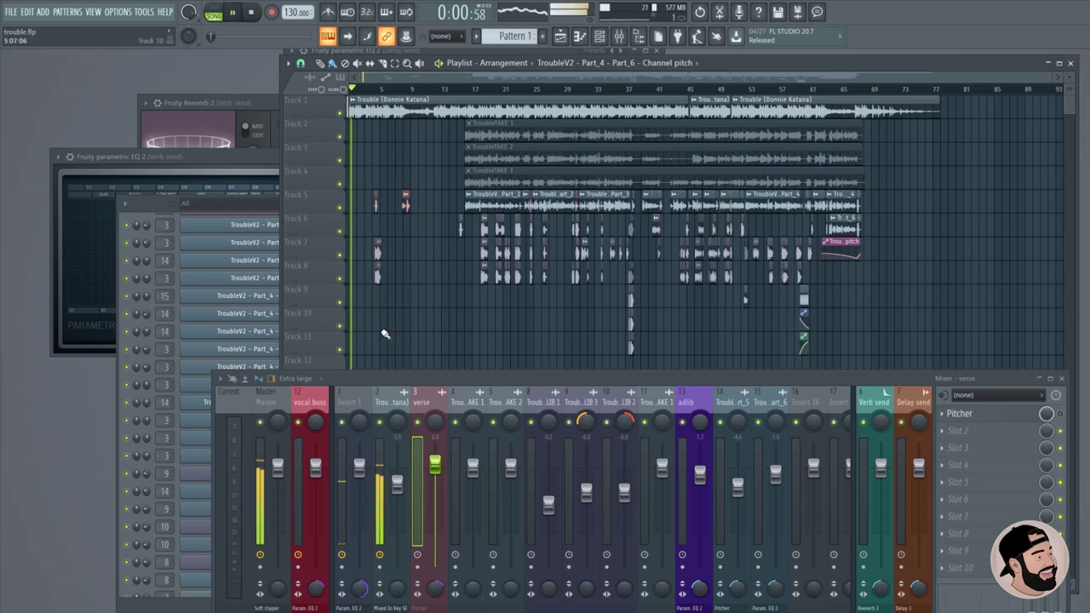
pyautogui.scroll(5, 387, 334)
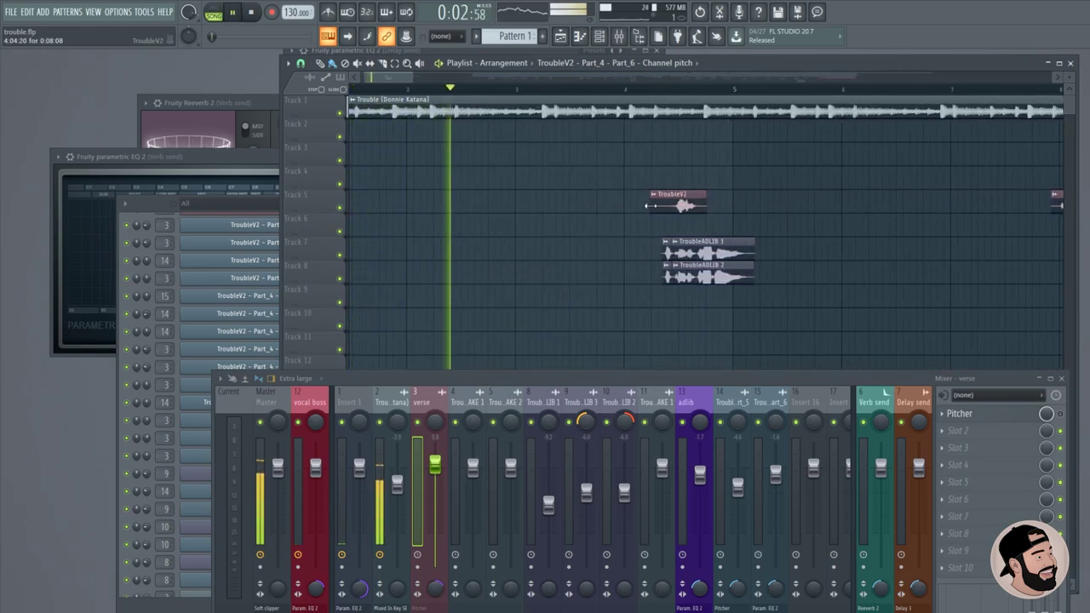
pyautogui.scroll(4, 778, 202)
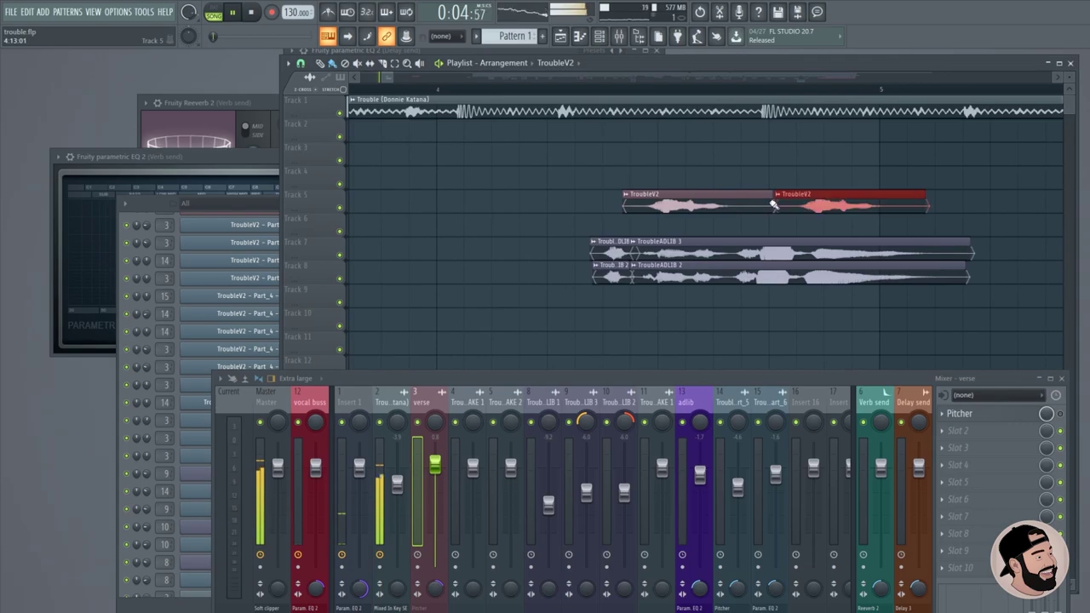
pyautogui.hotkey('ctrl', 'z')
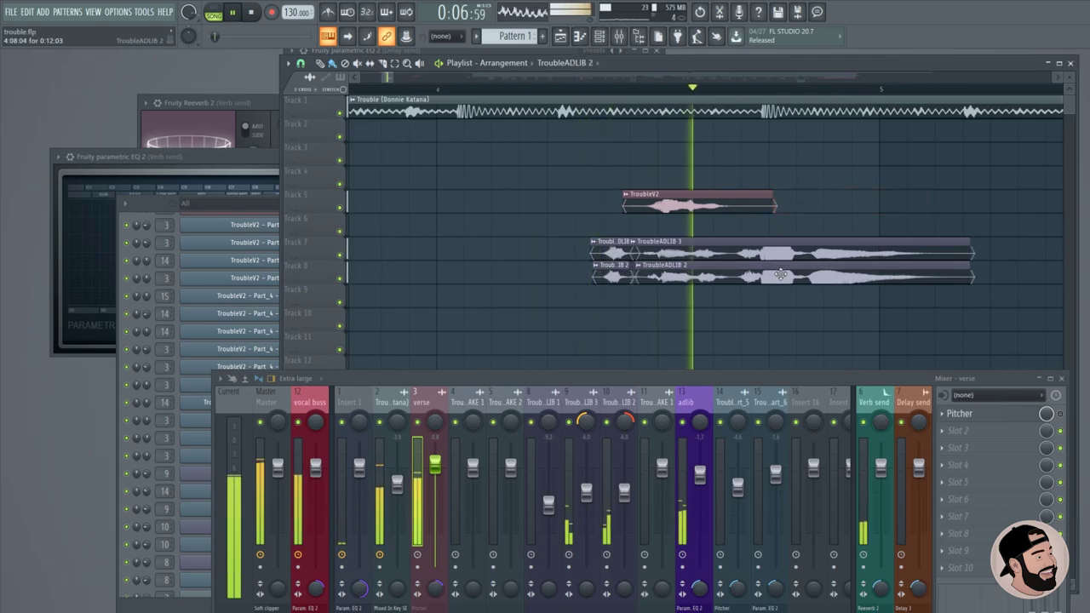
pyautogui.scroll(-6, 538, 239)
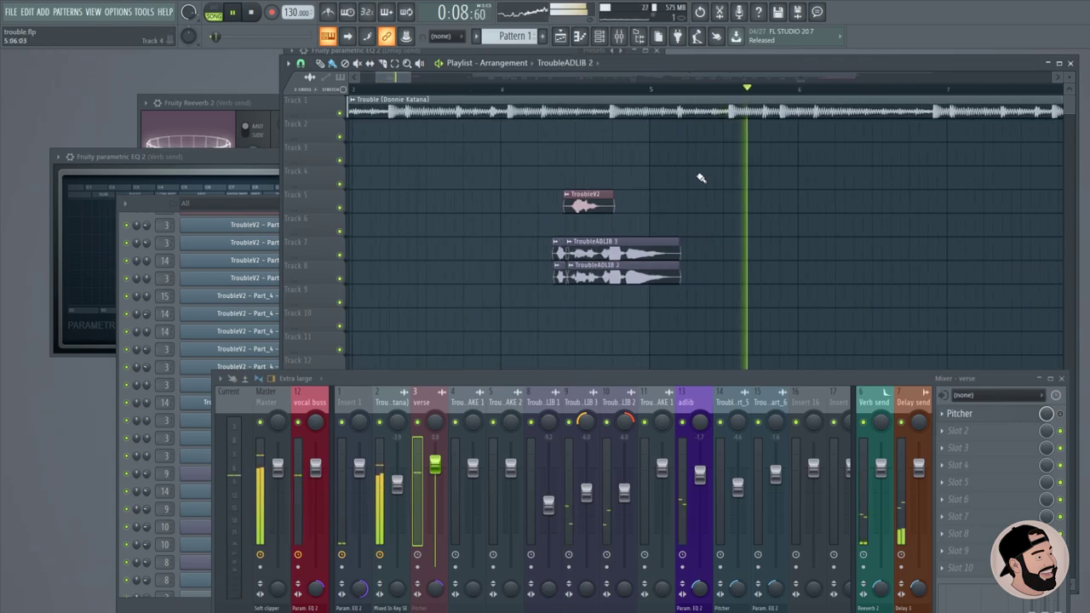
pyautogui.press('space')
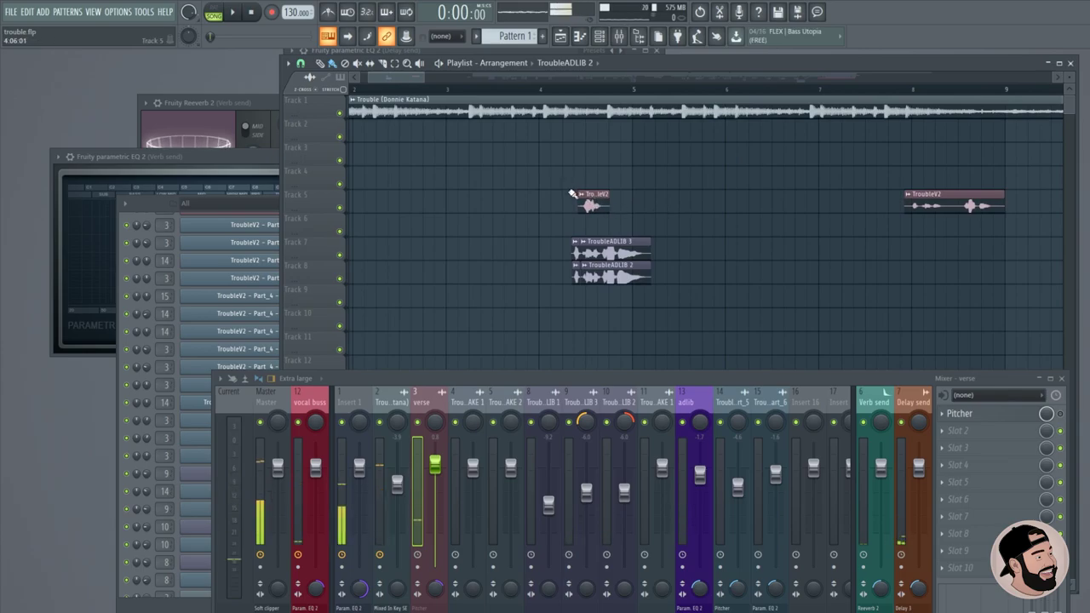
# Mute the intro's two TroubleV2 clips on Track 5, near bars 4 and 8, while playing back the section.
pyautogui.scroll(-3, 499, 154)
pyautogui.press('space')
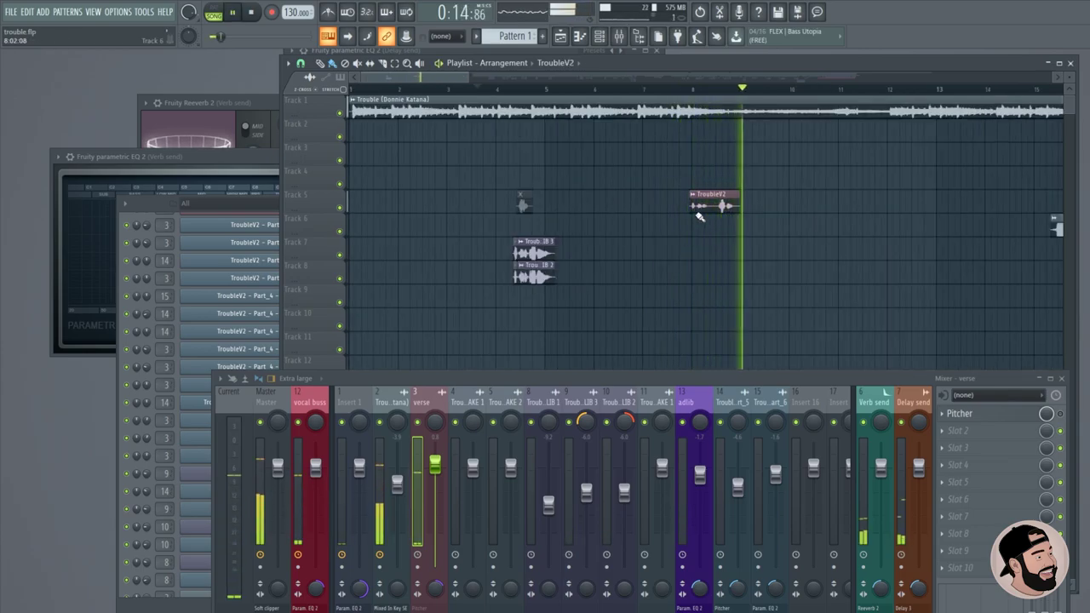
pyautogui.scroll(-2, 599, 233)
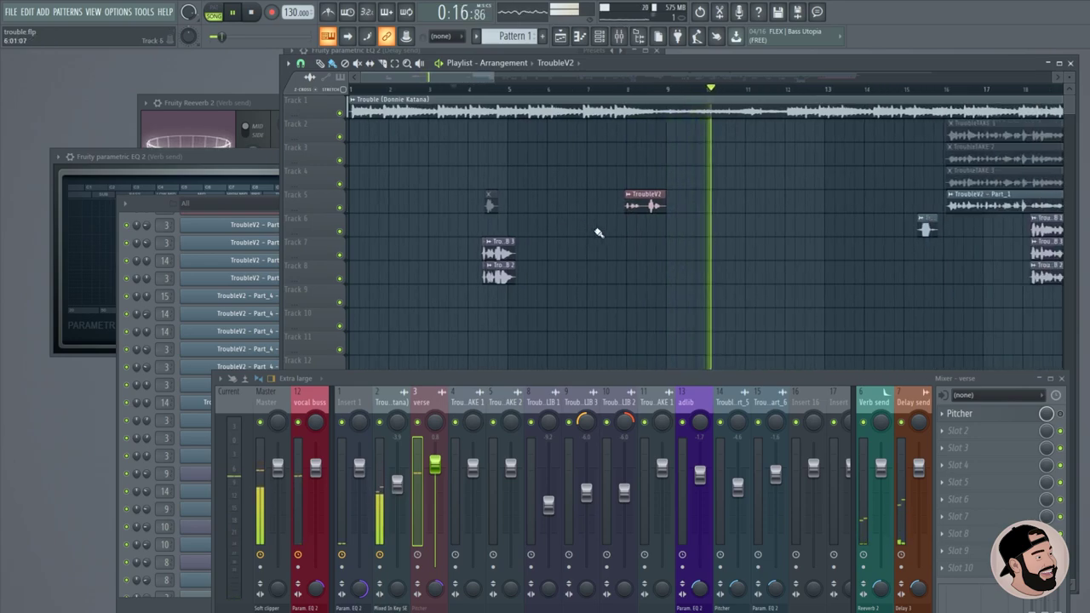
pyautogui.press('space')
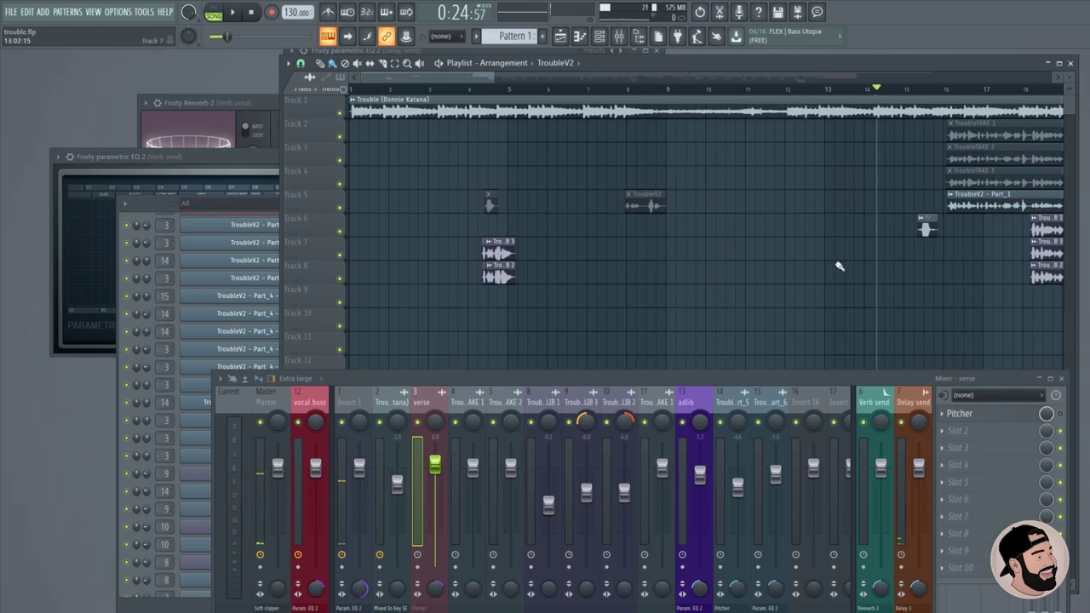
# Route the TroubleADLIB 1 - Part_1 clip near bar 15 to the TroubleV2 - Part_5 mixer track.
pyautogui.scroll(3, 834, 253)
pyautogui.scroll(-3, 990, 304)
pyautogui.scroll(3, 990, 304)
pyautogui.doubleClick(587, 232)
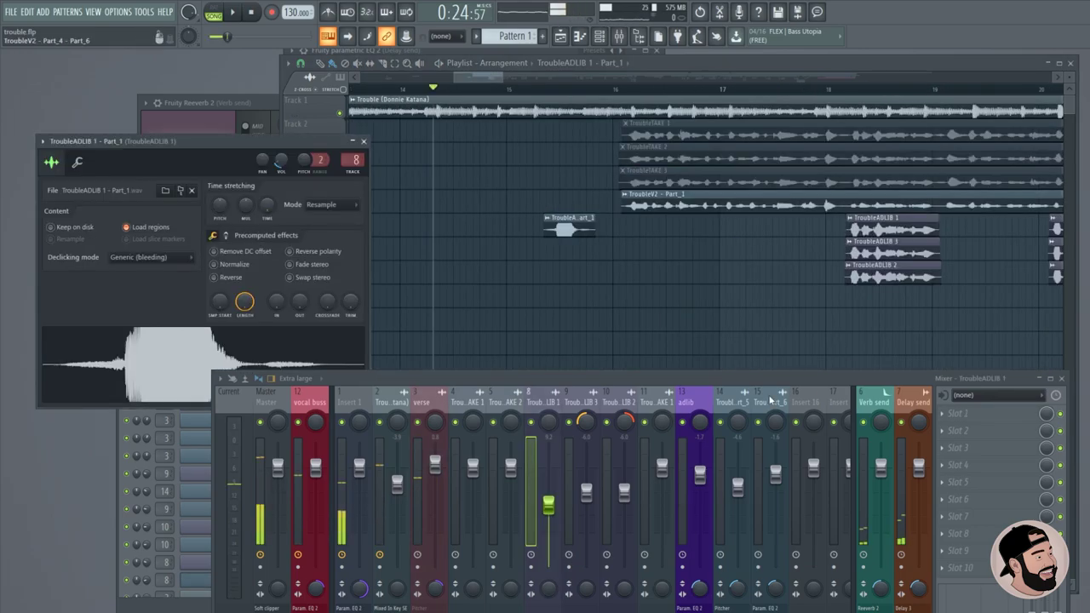
# Inspect the Fruity Delay 3 feedback and parametric EQ settings on the Delay send track.
pyautogui.scroll(6, 349, 160)
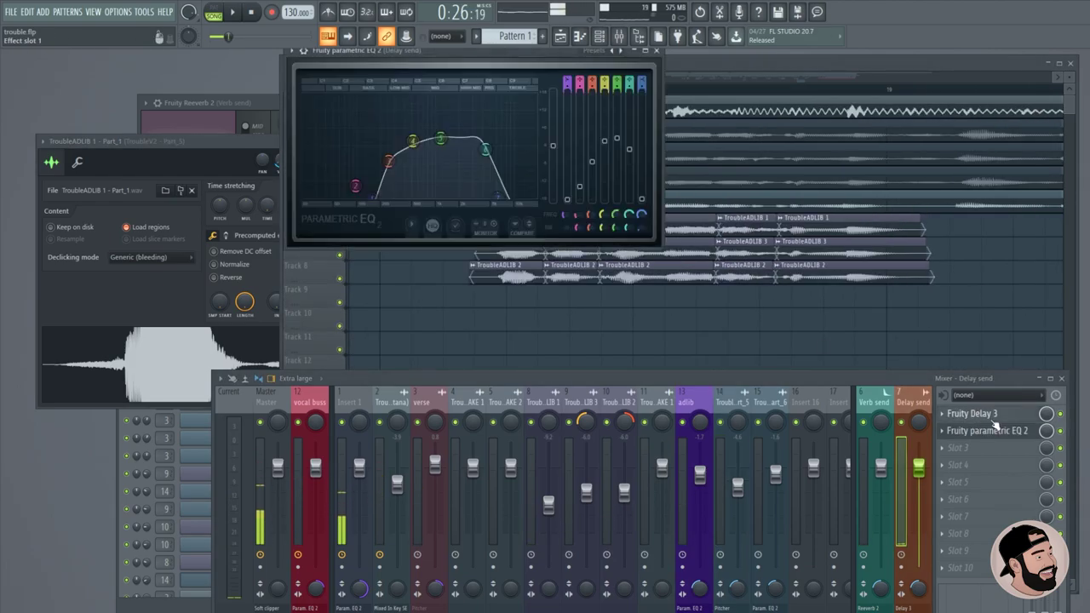
pyautogui.click(979, 415)
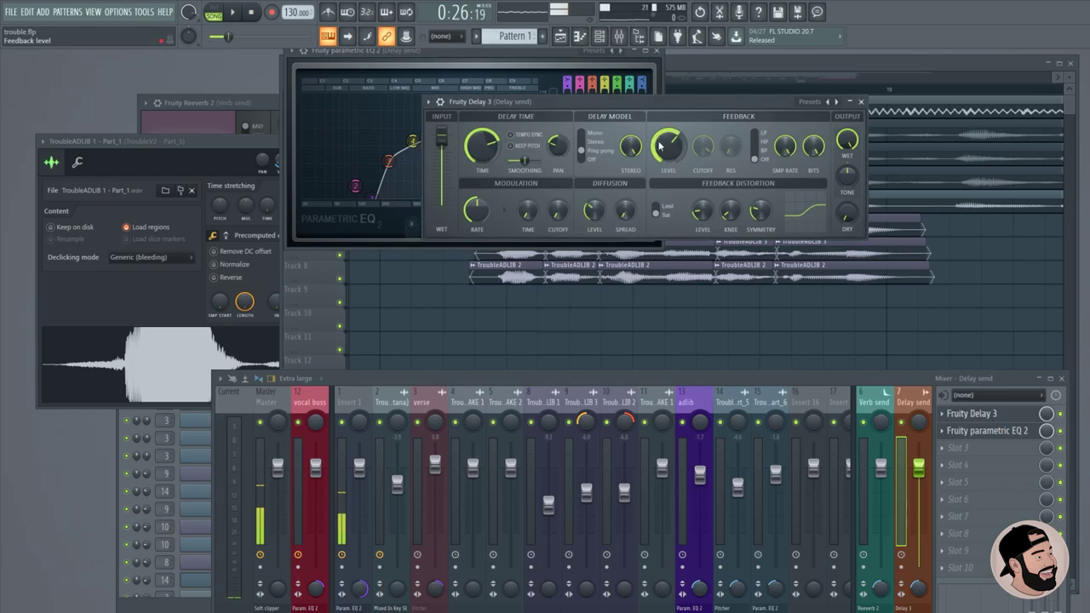
pyautogui.click(860, 101)
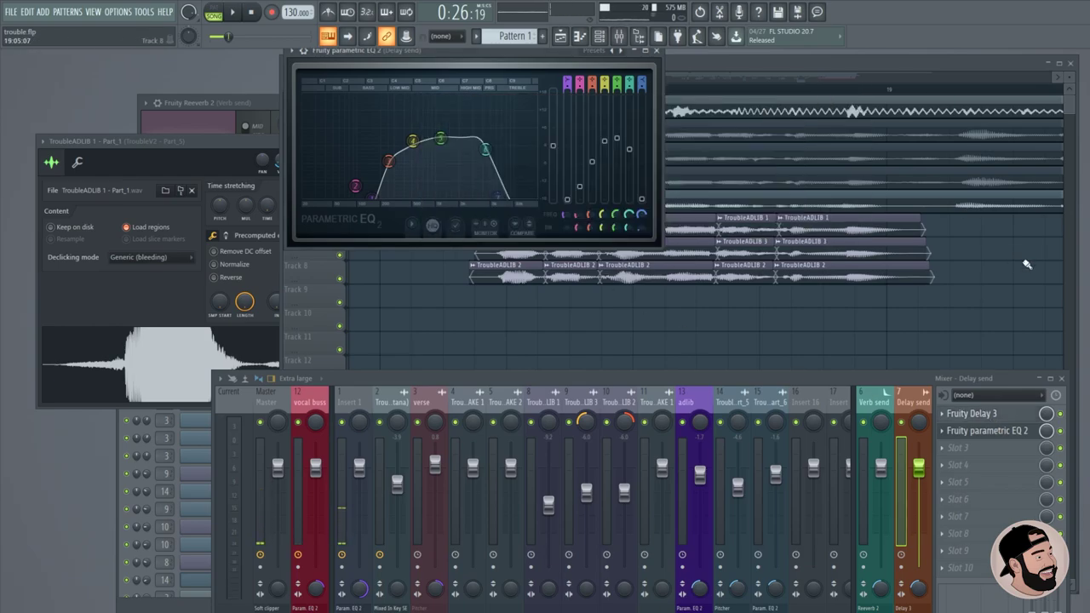
pyautogui.click(463, 315)
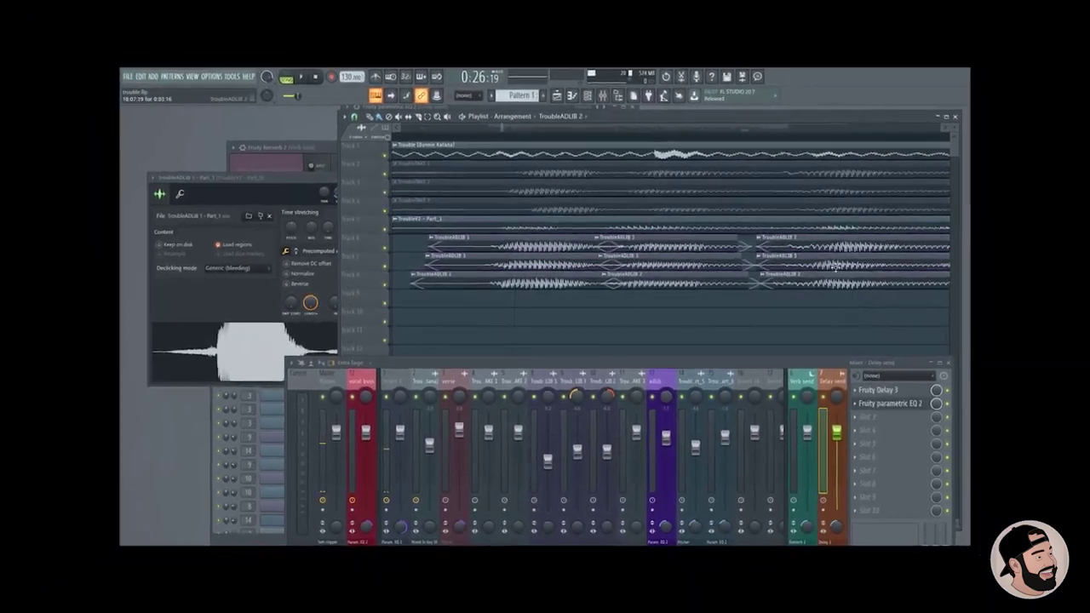
# Trim and align the sliced TroubleADLIB 1, 2 and 3 clips between bars 18 and 21 with the TroubleV2 - Part_1 lead.
pyautogui.moveTo(909, 234); pyautogui.dragTo(895, 228)
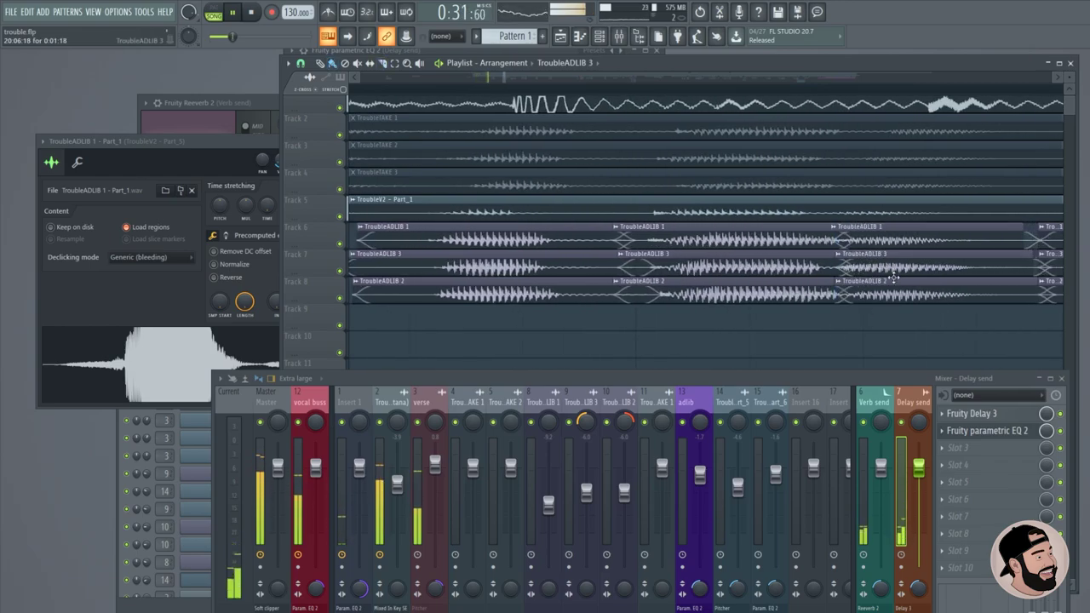
pyautogui.scroll(-2, 892, 270)
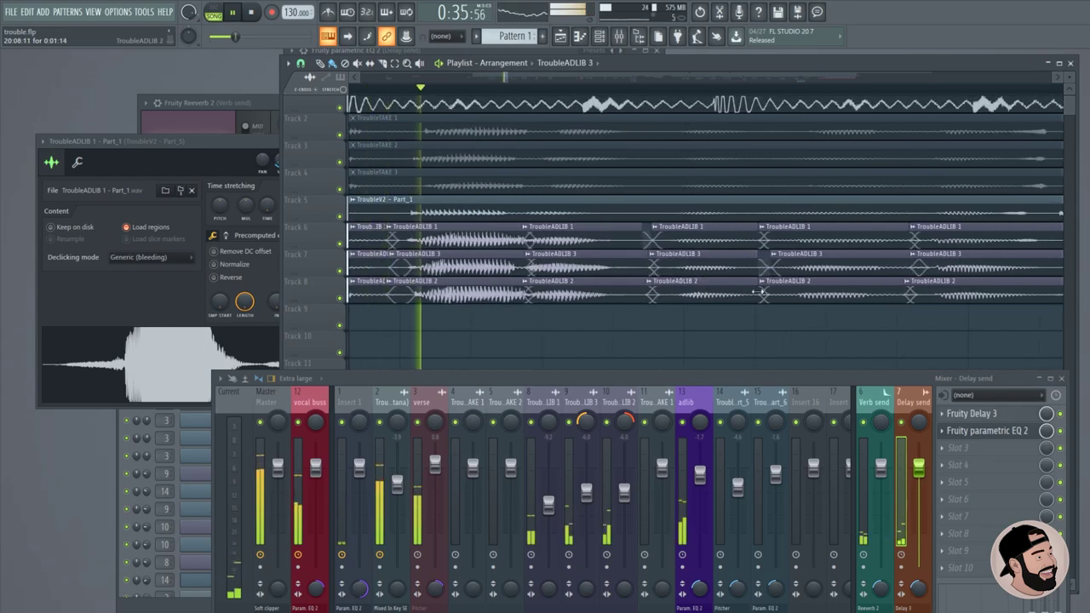
pyautogui.scroll(3, 688, 309)
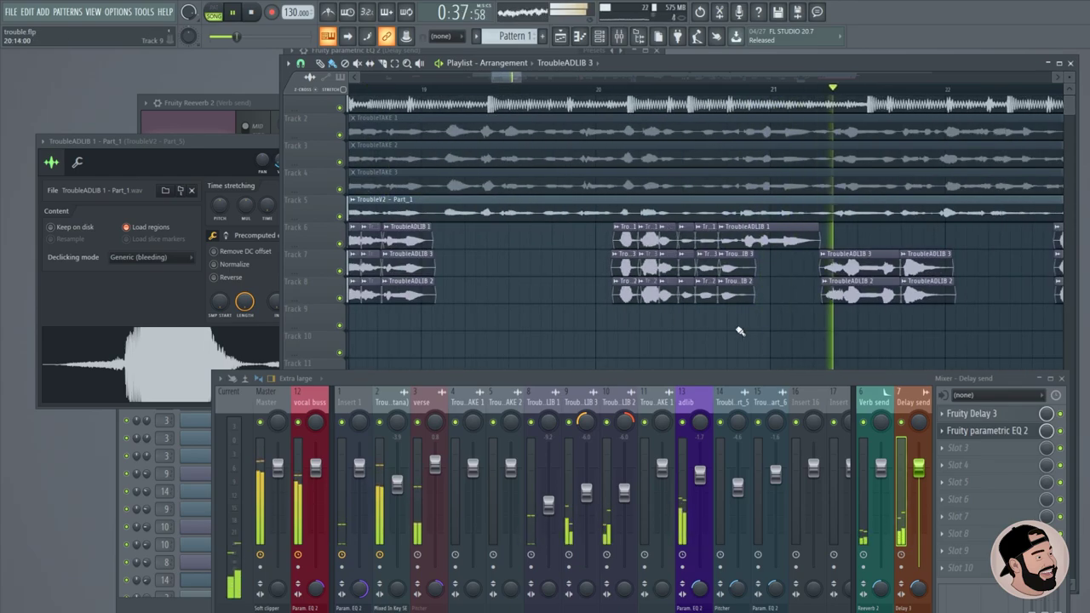
pyautogui.scroll(4, 733, 325)
pyautogui.moveTo(830, 269); pyautogui.dragTo(848, 272)
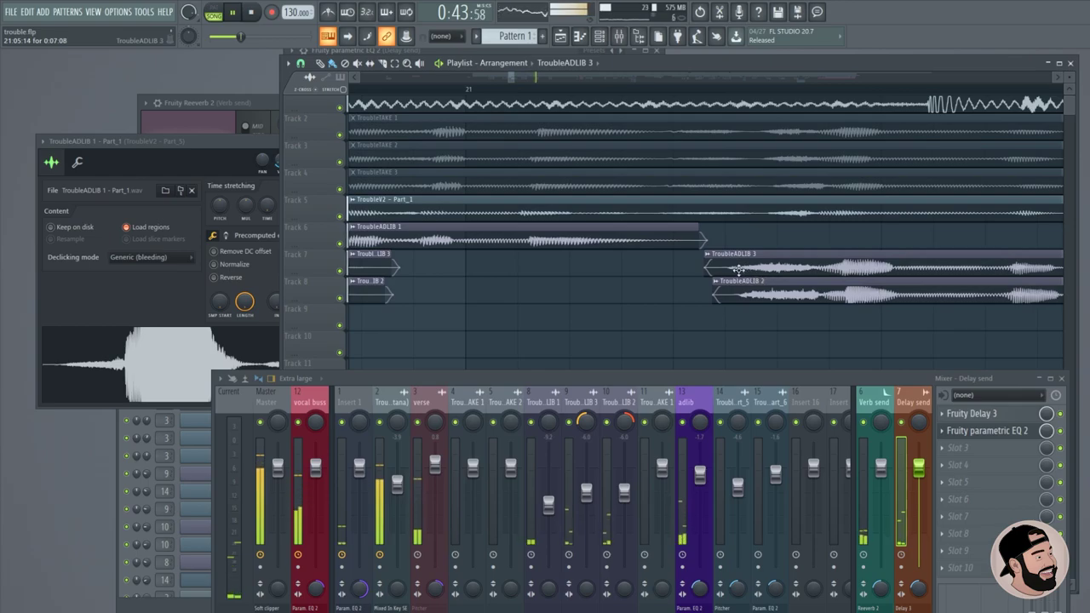
# Create fade-in volume automation for the TroubleADLIB 3 and TroubleADLIB 2 clips after bar 21, placed on Tracks 10 and 11.
pyautogui.click(708, 257)
pyautogui.moveTo(822, 341)
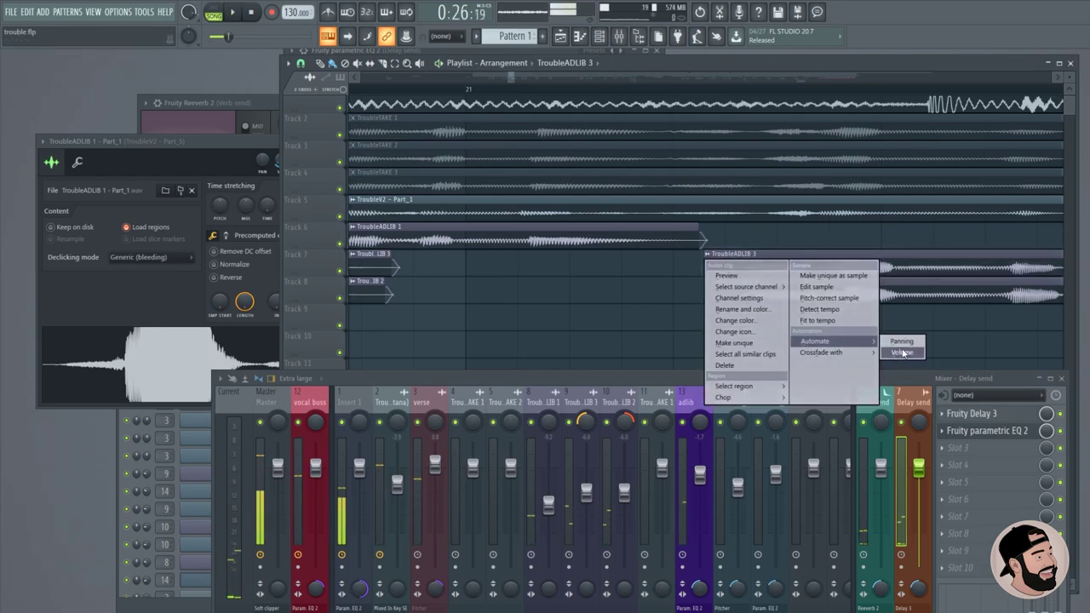
pyautogui.click(898, 350)
pyautogui.moveTo(800, 254); pyautogui.dragTo(813, 337)
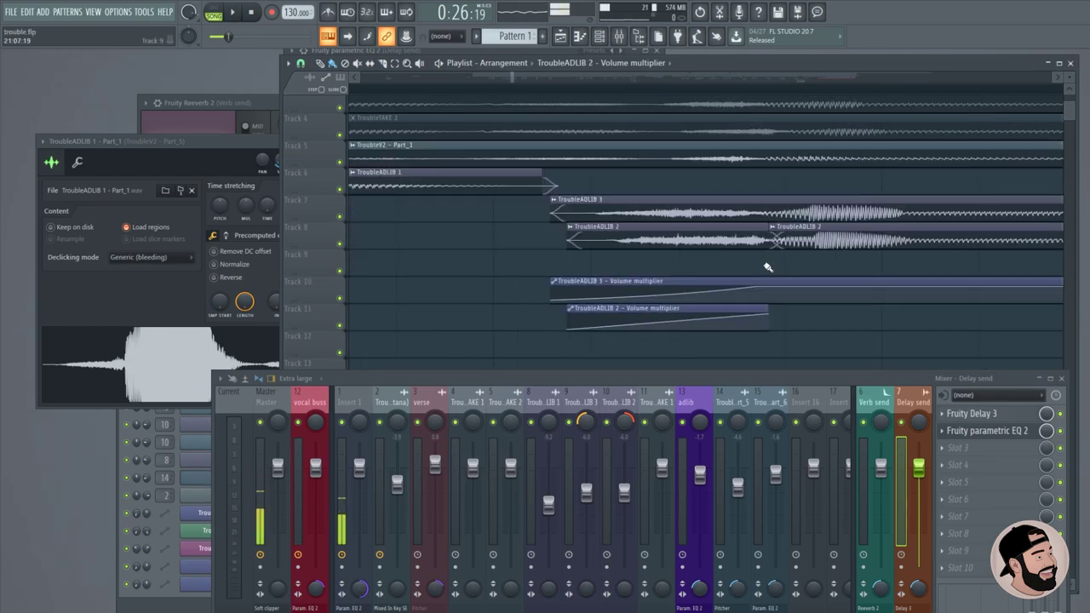
# Play back the faded ad-libs after bar 21 and trim the starts of TroubleADLIB 2 and TroubleADLIB 3.
pyautogui.scroll(2, 688, 251)
pyautogui.scroll(-4, 731, 222)
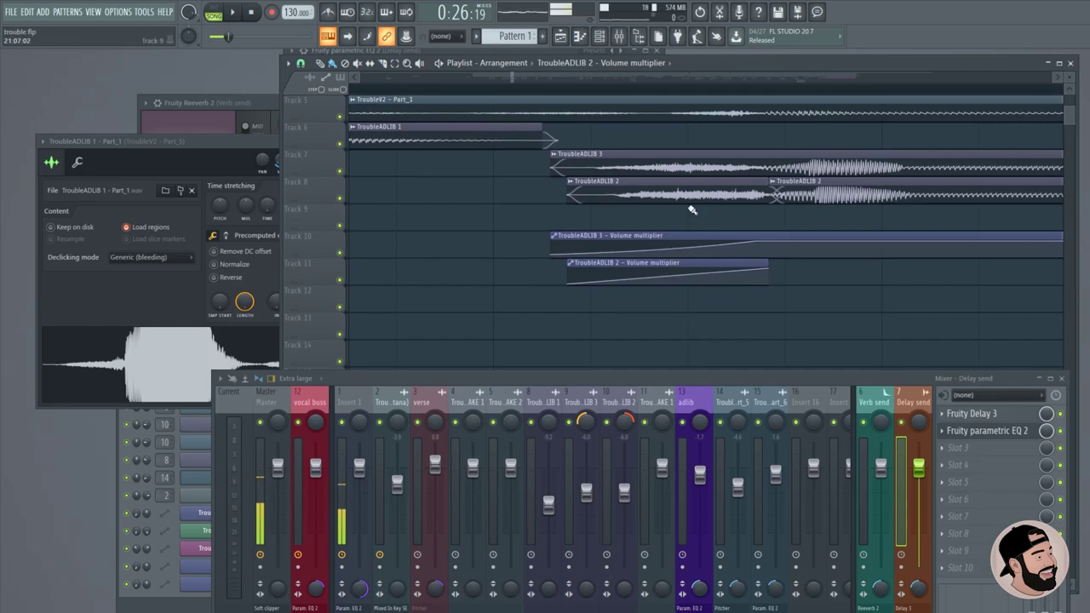
pyautogui.scroll(2, 617, 139)
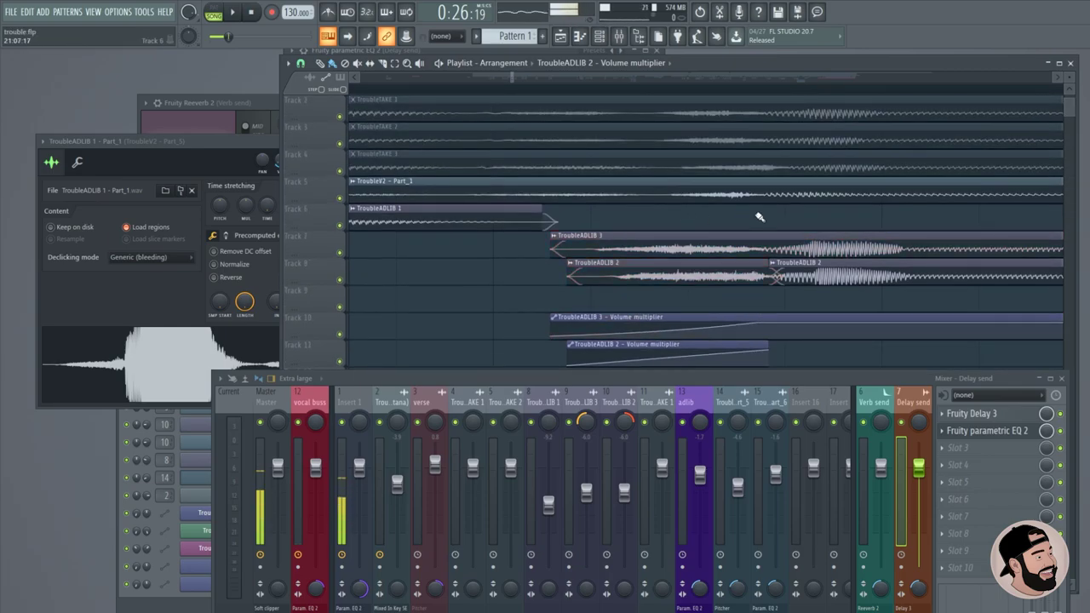
pyautogui.scroll(1, 716, 201)
pyautogui.press('space')
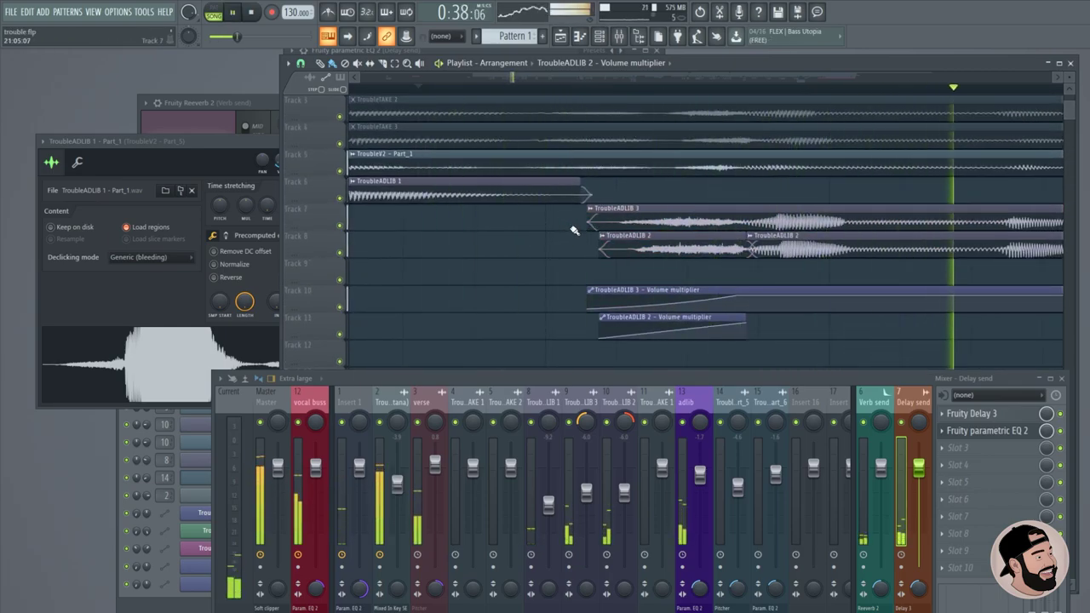
pyautogui.moveTo(600, 252); pyautogui.dragTo(662, 254)
pyautogui.moveTo(588, 223); pyautogui.dragTo(607, 224)
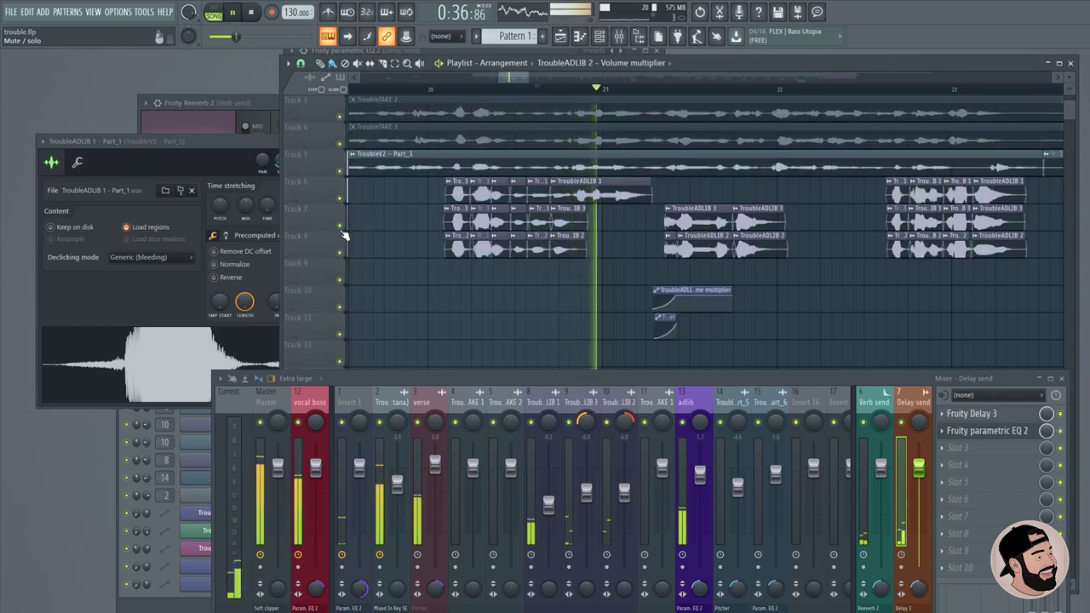
# Trim the start of the second TroubleV2 - Part_1 clip to just before bar 24 and play back the following ad-libs.
pyautogui.scroll(-2, 524, 309)
pyautogui.scroll(2, 760, 339)
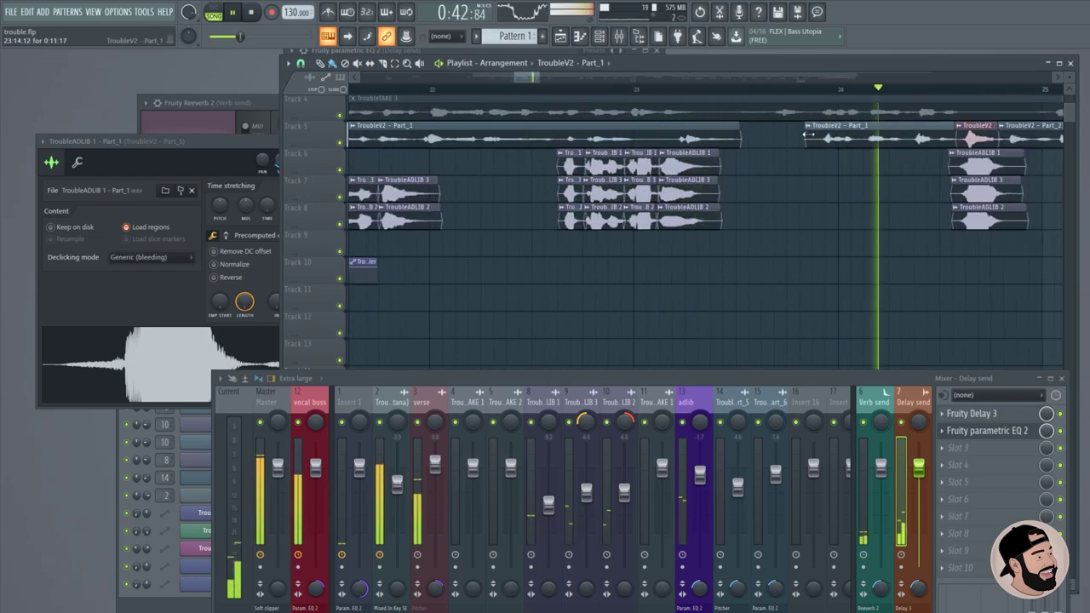
pyautogui.scroll(-3, 734, 275)
pyautogui.scroll(-2, 734, 275)
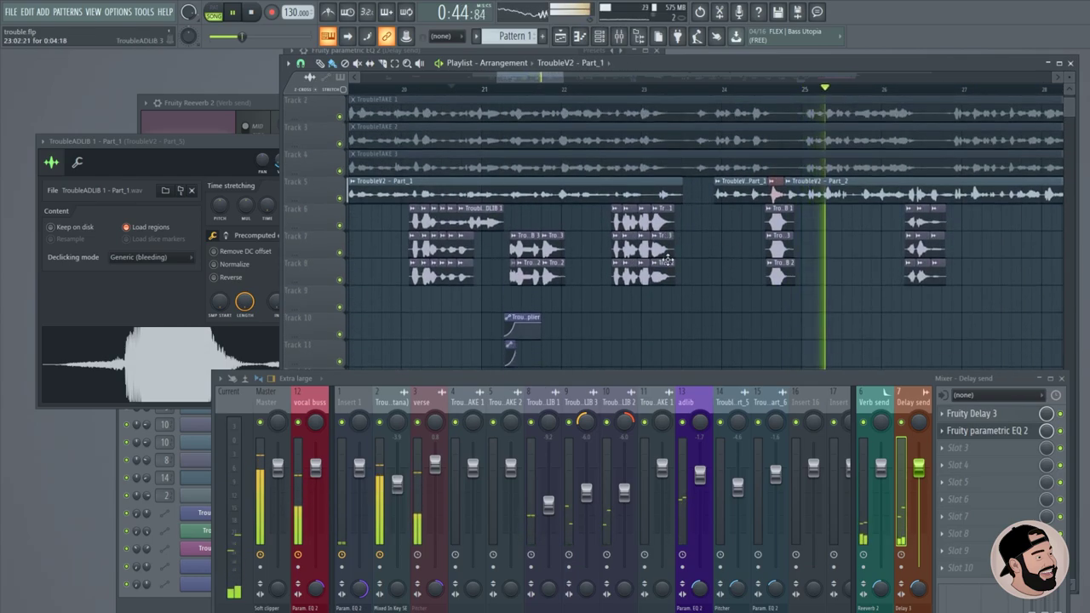
pyautogui.scroll(-2, 781, 282)
pyautogui.scroll(3, 781, 282)
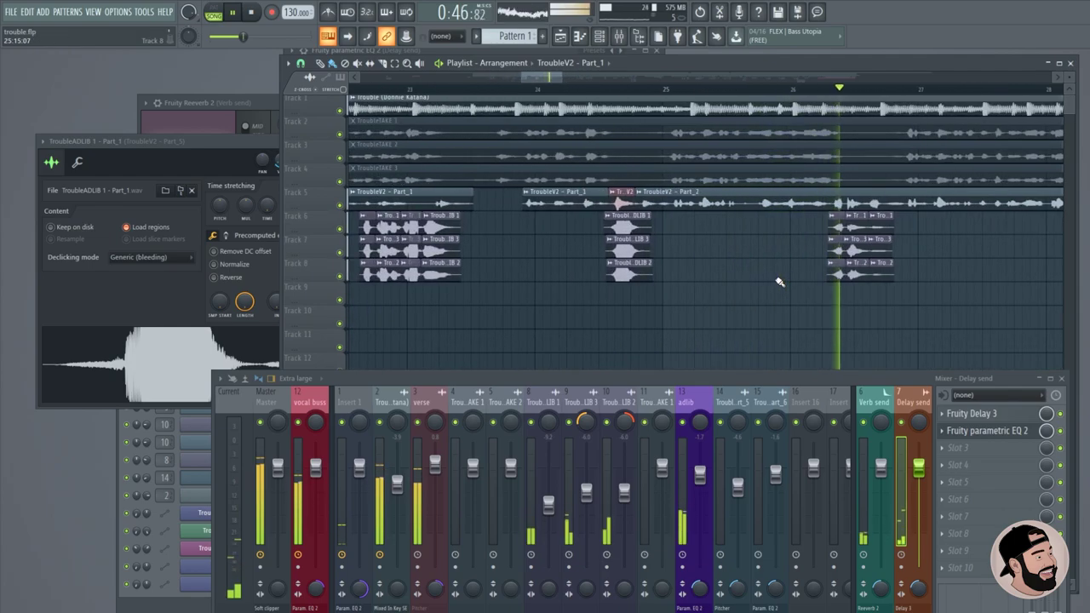
# Nudge the first TroubleADLIB 1, 2 and 3 clips after bar 37 on Tracks 9 to 11 slightly earlier and play them back.
pyautogui.scroll(2, 715, 254)
pyautogui.scroll(-4, 732, 259)
pyautogui.scroll(-2, 753, 264)
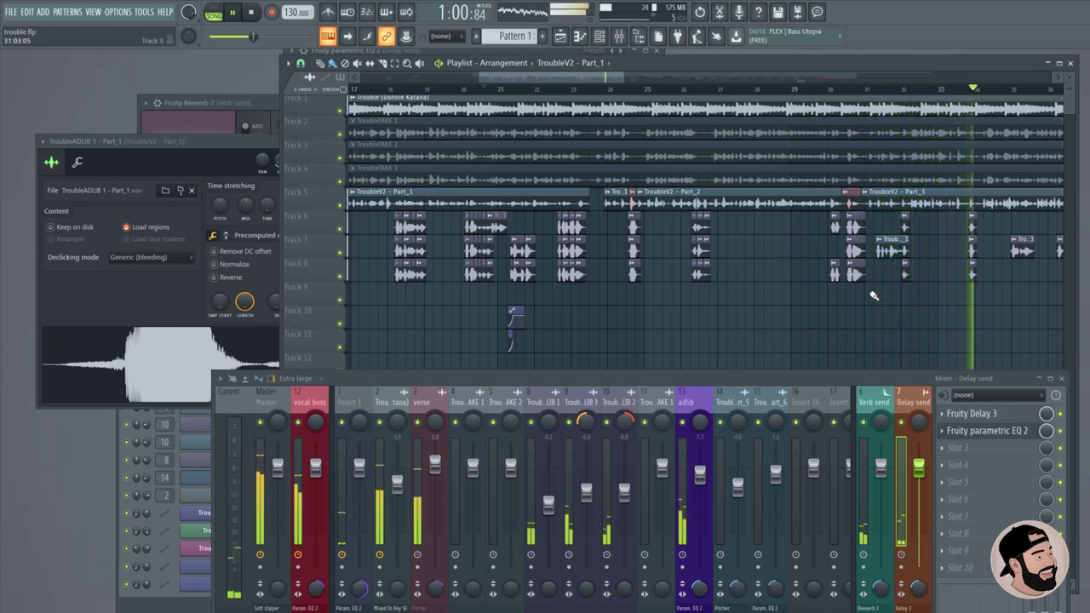
pyautogui.scroll(-3, 750, 299)
pyautogui.scroll(-2, 730, 299)
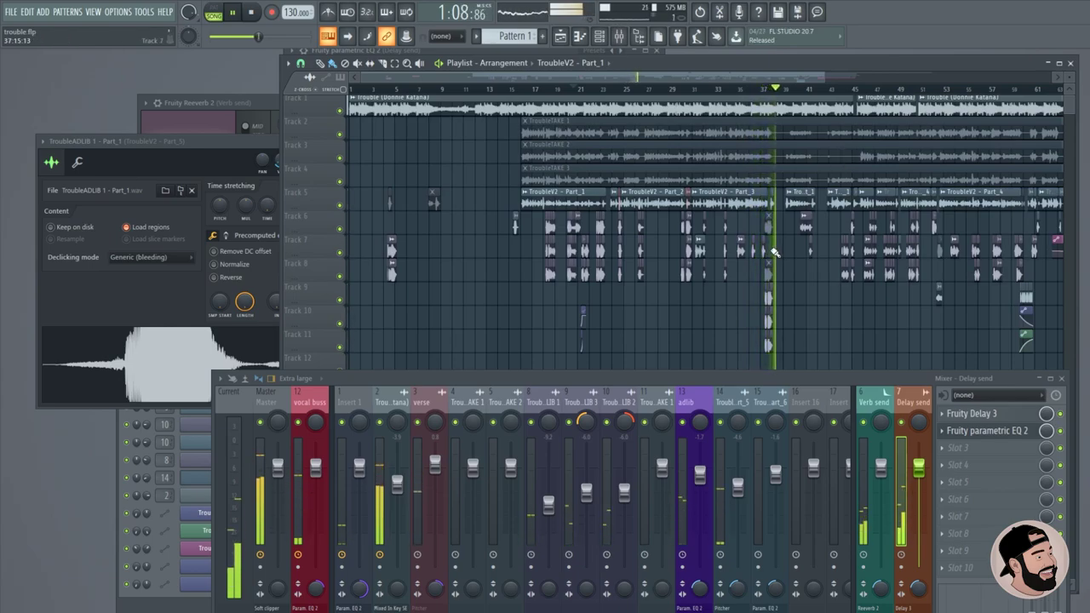
pyautogui.scroll(5, 671, 107)
pyautogui.click(657, 89)
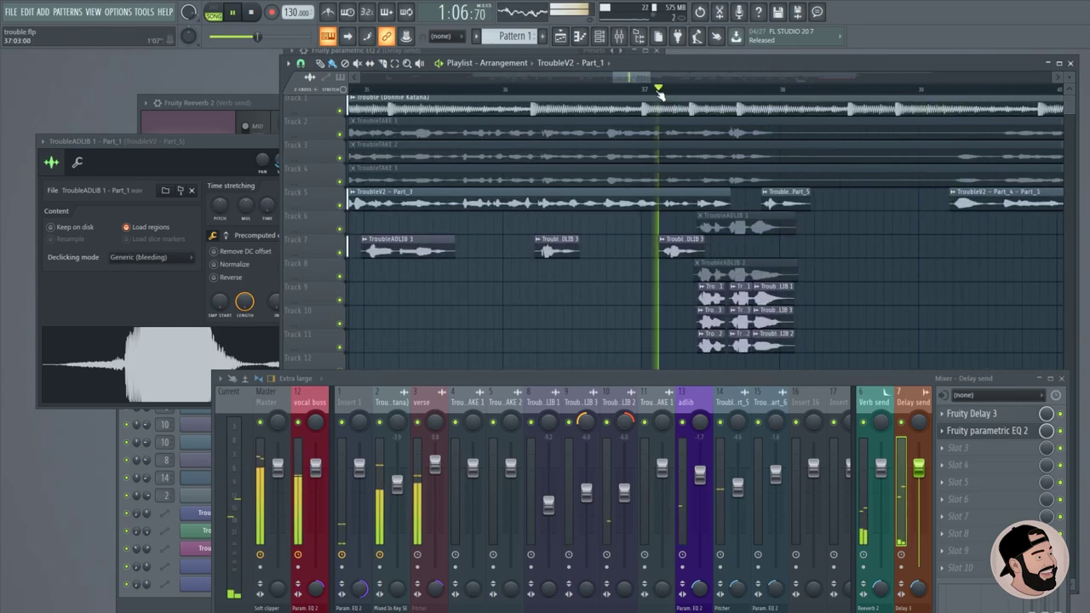
pyautogui.scroll(2, 732, 298)
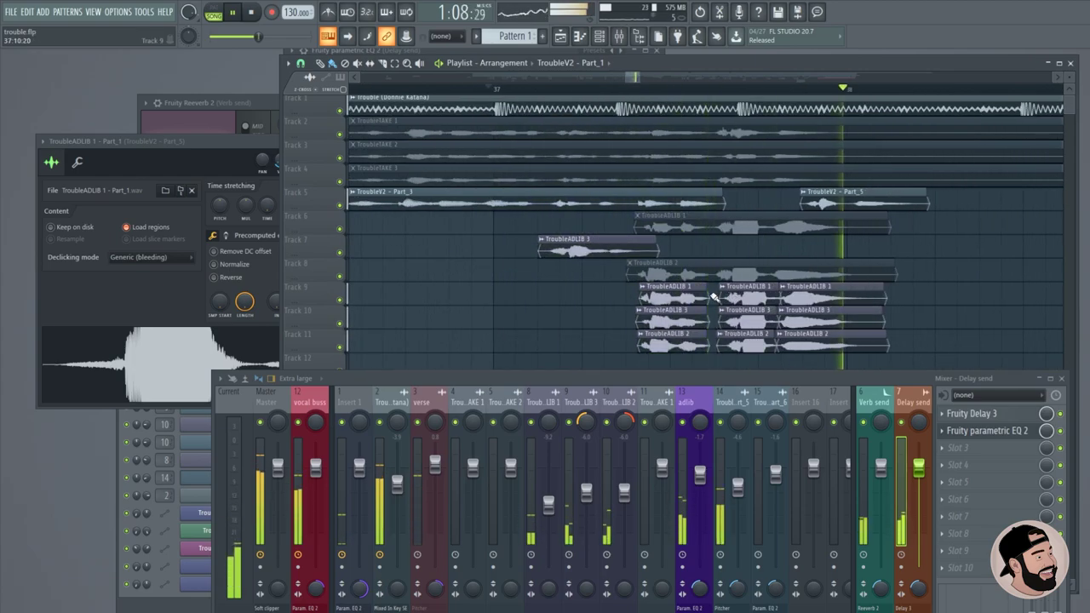
pyautogui.scroll(3, 629, 297)
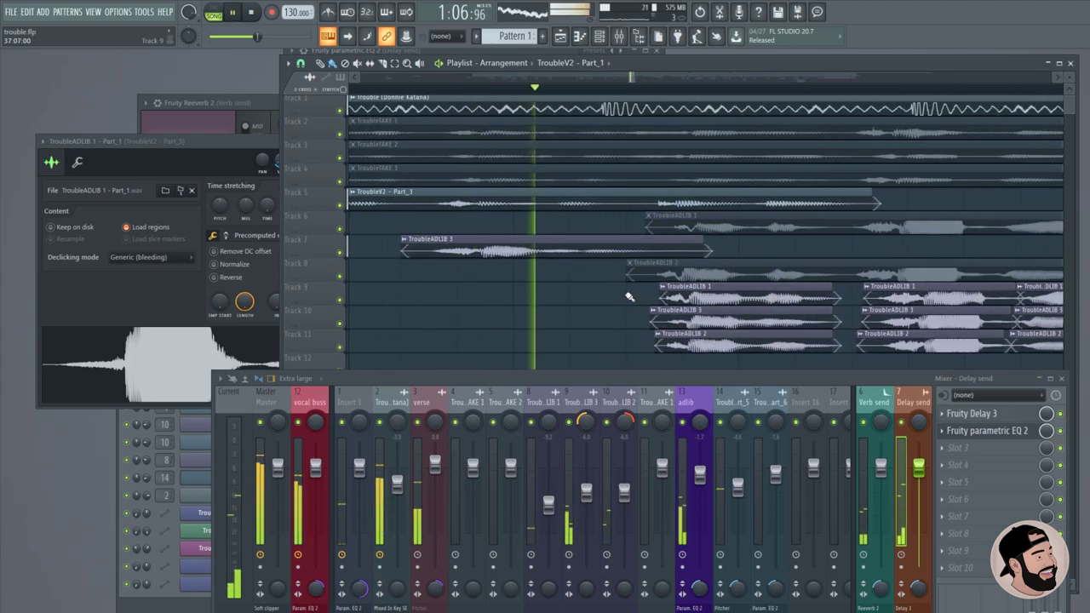
pyautogui.press('space')
pyautogui.moveTo(724, 298); pyautogui.dragTo(718, 321)
pyautogui.moveTo(793, 339); pyautogui.dragTo(785, 339)
pyautogui.press('space')
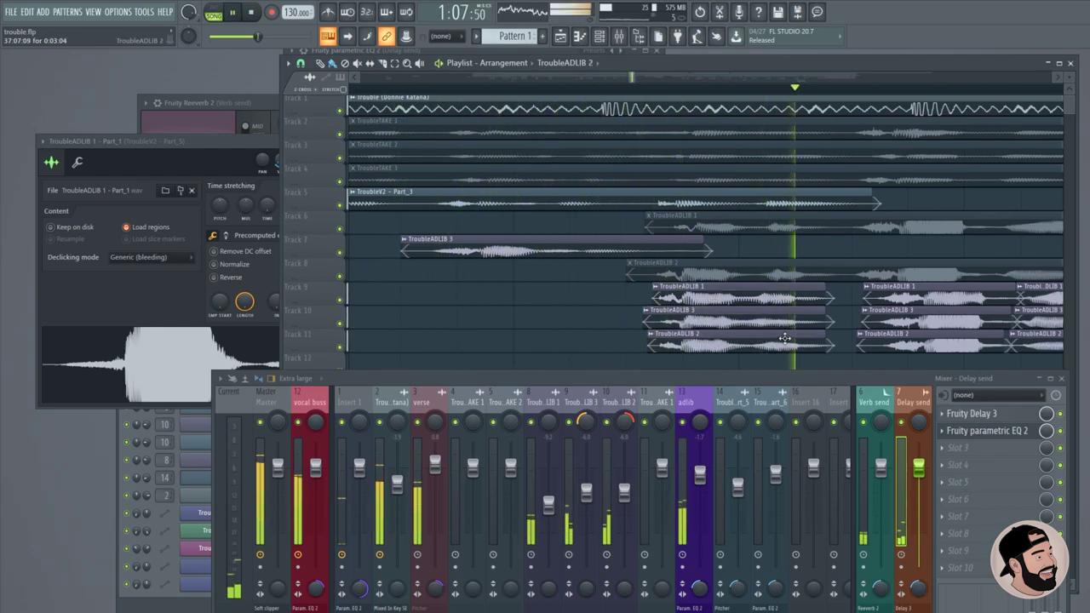
# Play back the remaining ad-libs through the end of the vocals and save the project.
pyautogui.scroll(-3, 627, 322)
pyautogui.scroll(-3, 603, 276)
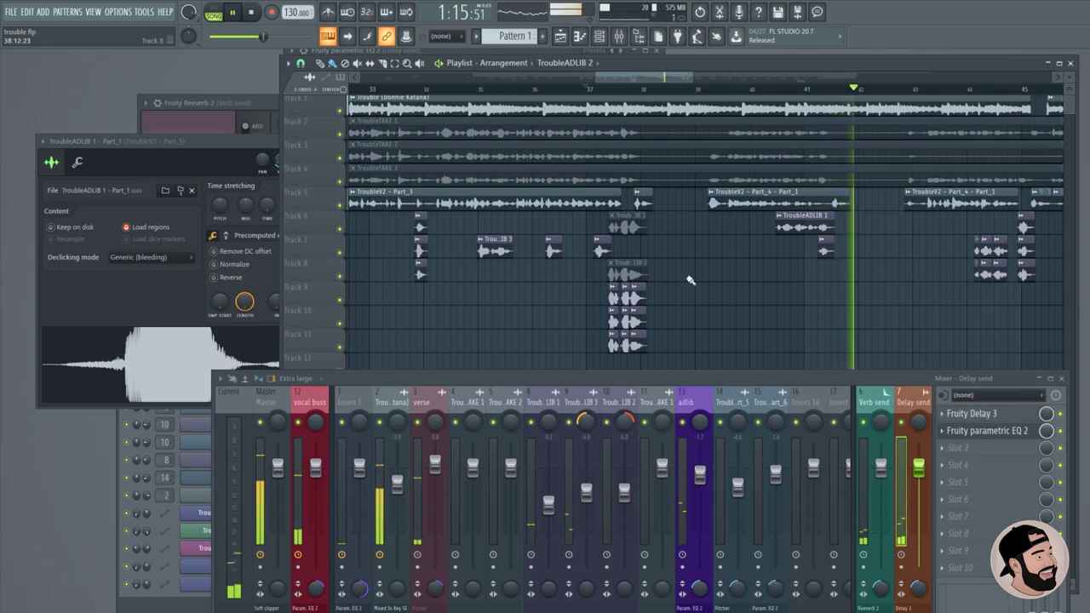
pyautogui.scroll(-3, 617, 272)
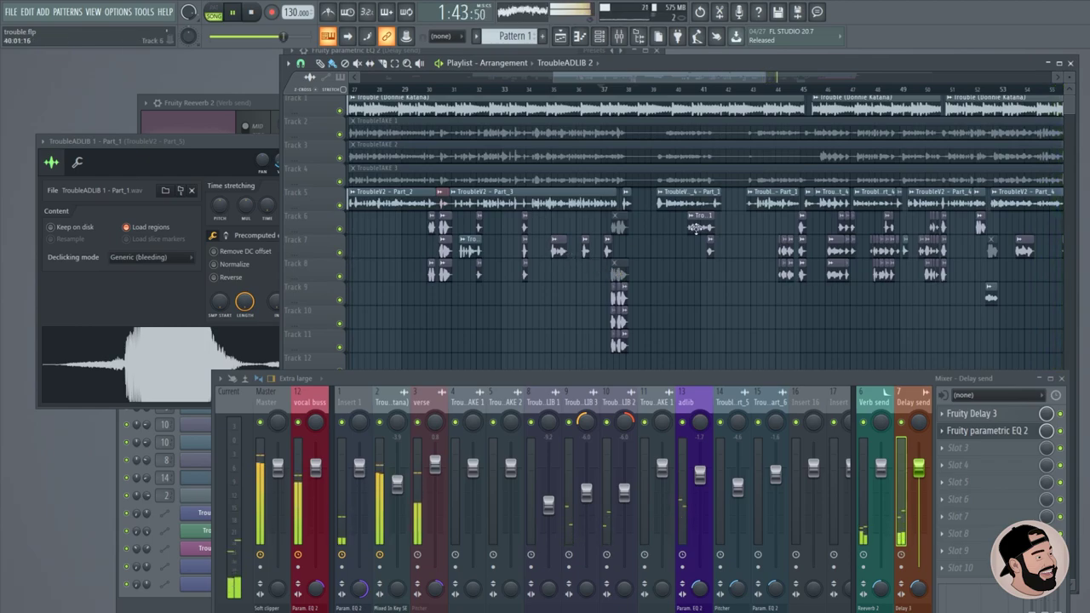
pyautogui.hscroll(5, 750, 256)
pyautogui.hscroll(3, 843, 273)
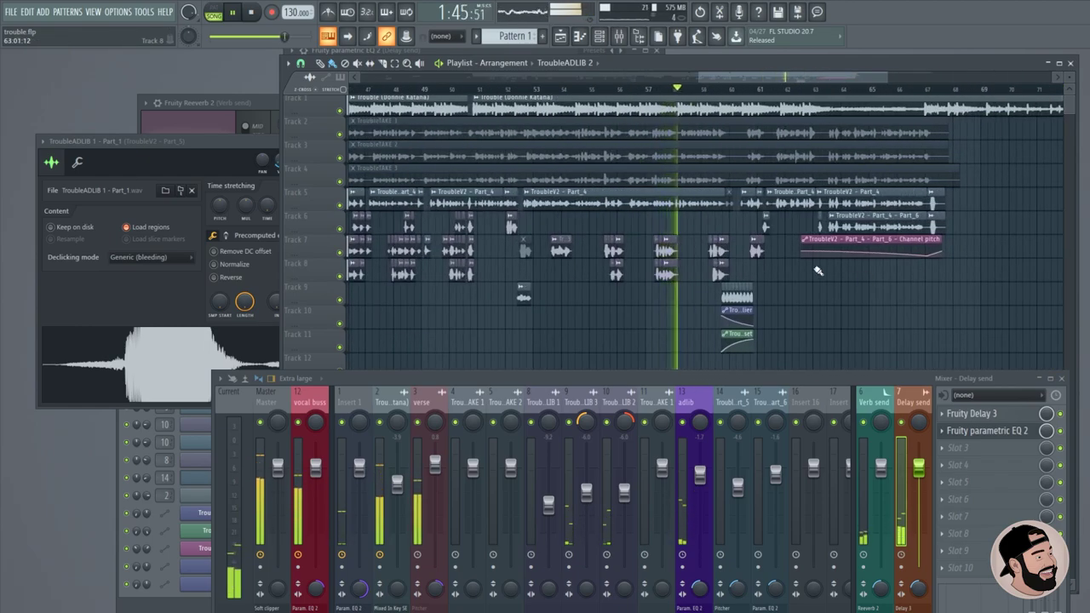
pyautogui.hotkey('ctrl', 's')
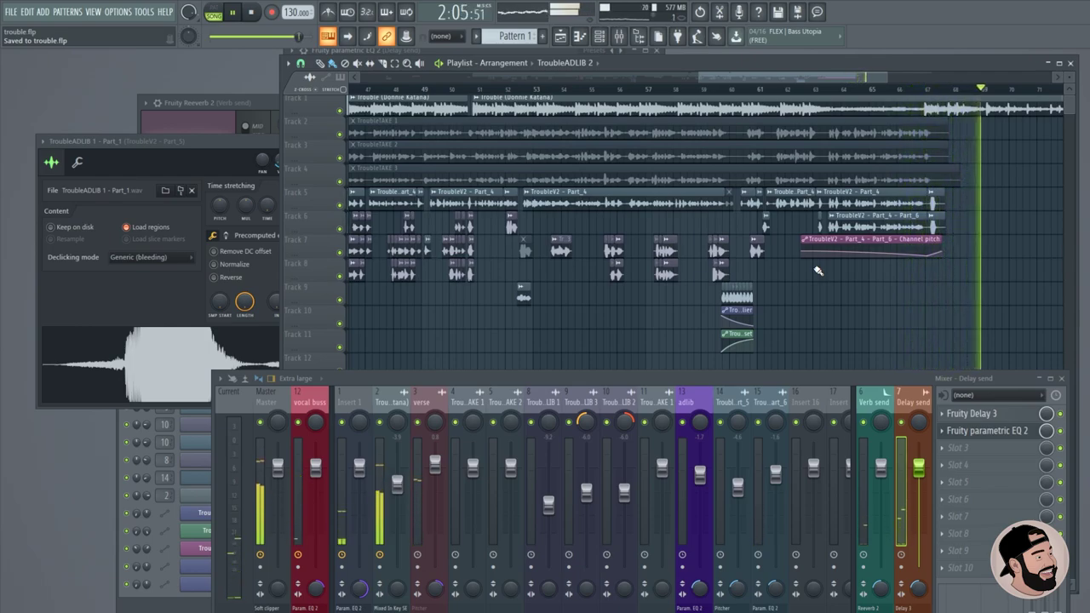
pyautogui.scroll(-2, 819, 271)
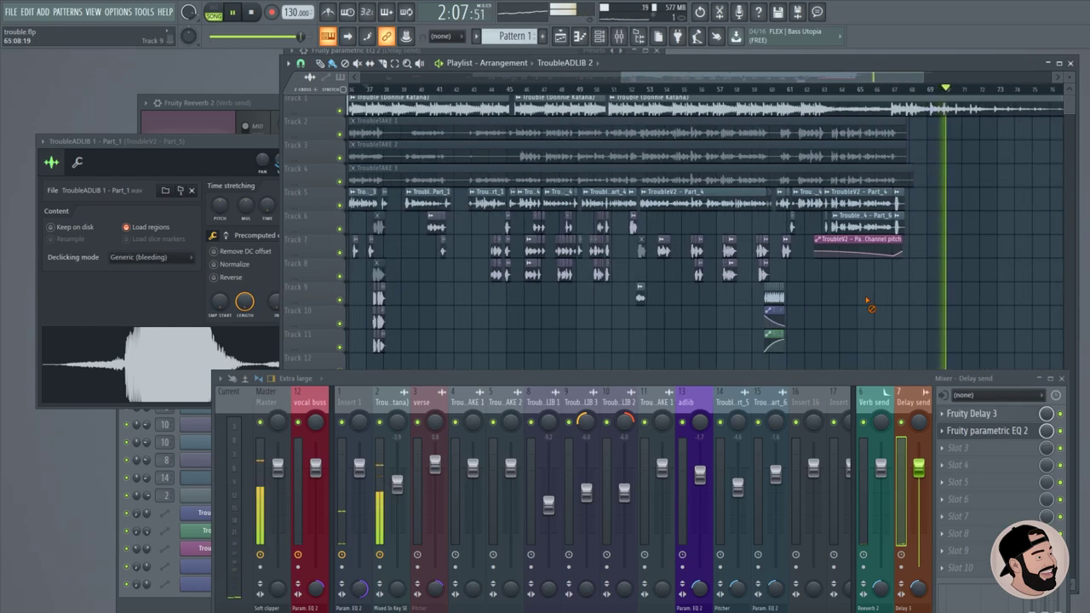
pyautogui.scroll(-3, 869, 298)
pyautogui.scroll(-1, 915, 315)
pyautogui.scroll(2, 915, 315)
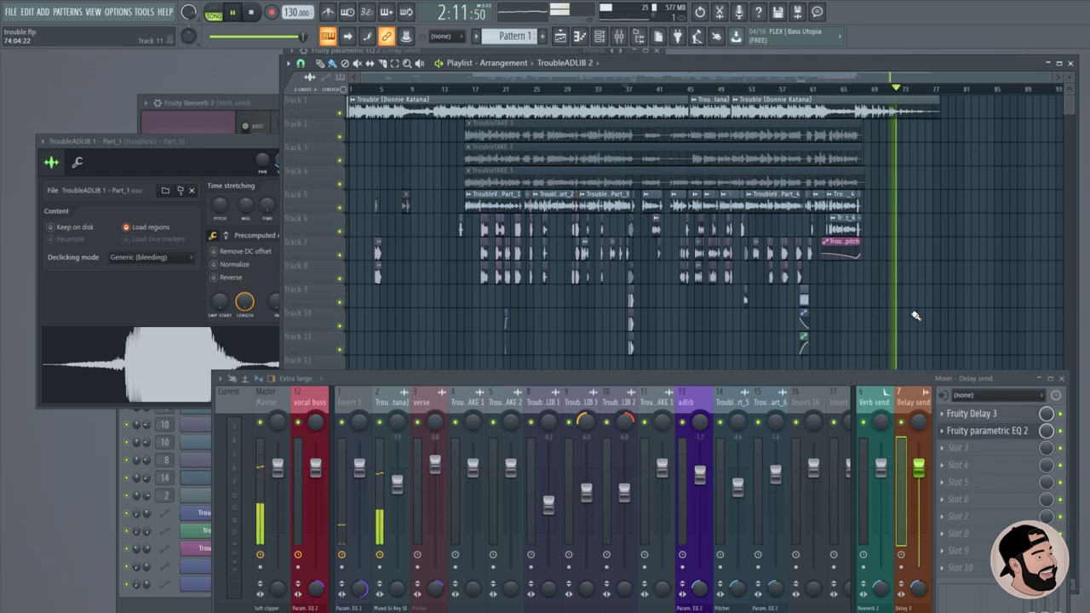
pyautogui.press('space')
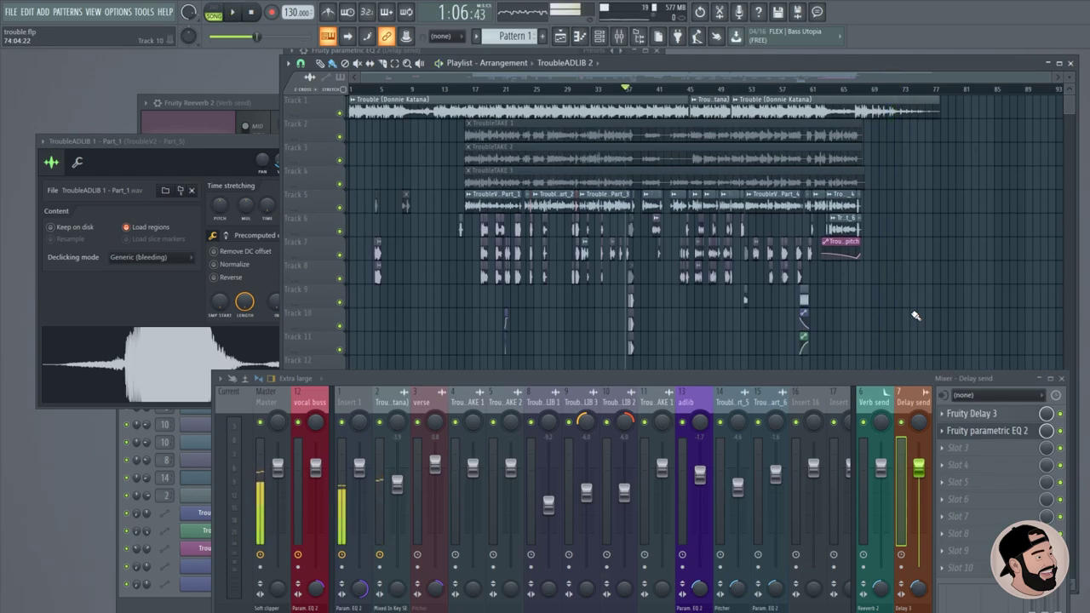
# Play back the song and inspect the Fruity soft clipper and Fruity Limiter on the Master mixer track.
pyautogui.moveTo(486, 373); pyautogui.dragTo(485, 266)
pyautogui.click(528, 91)
pyautogui.press('space')
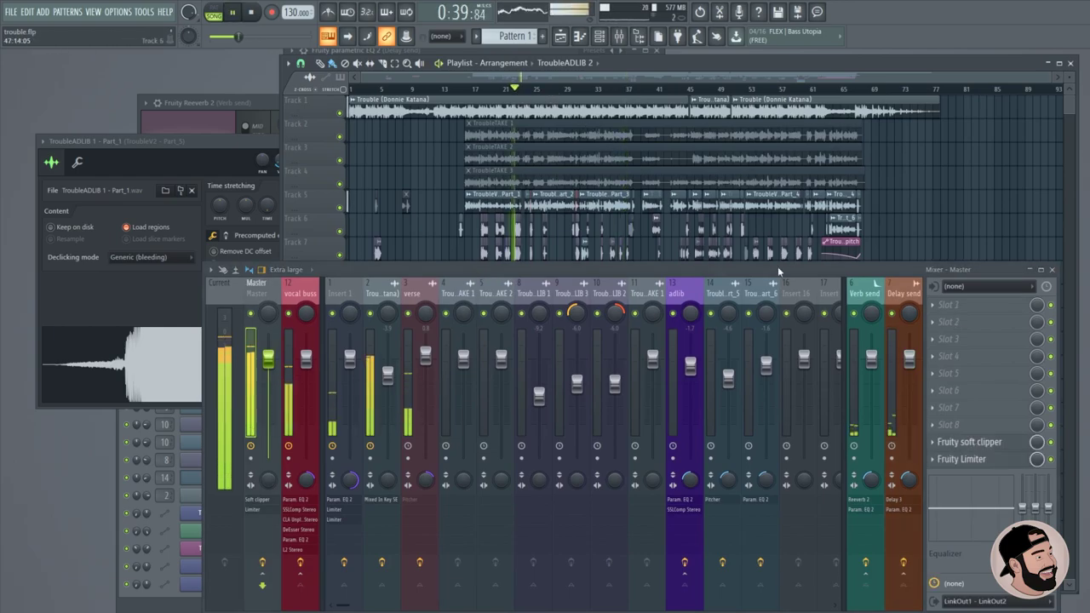
pyautogui.click(970, 442)
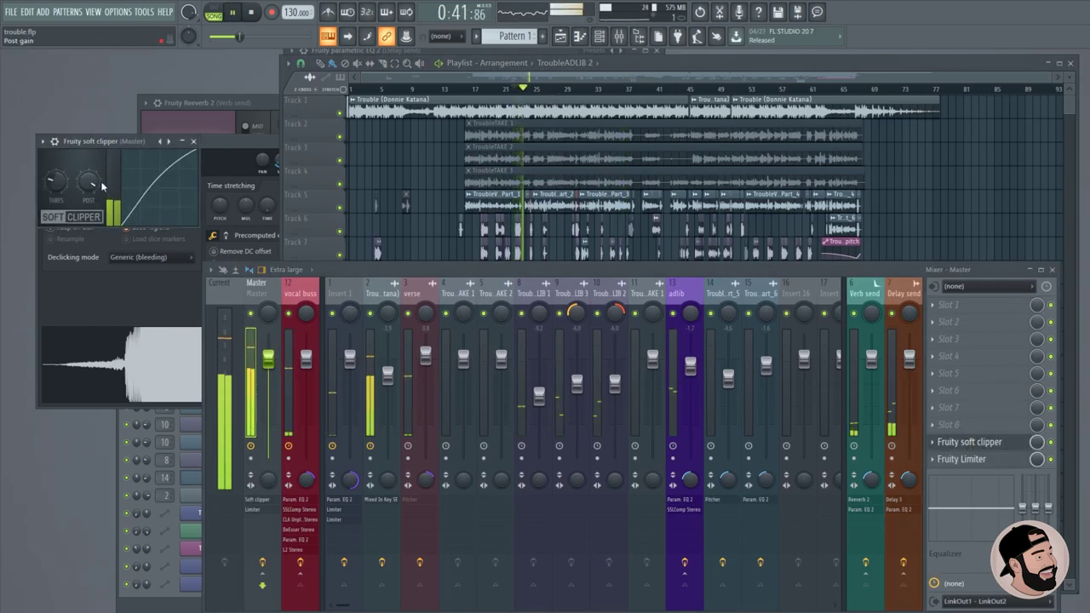
pyautogui.click(194, 141)
pyautogui.click(996, 461)
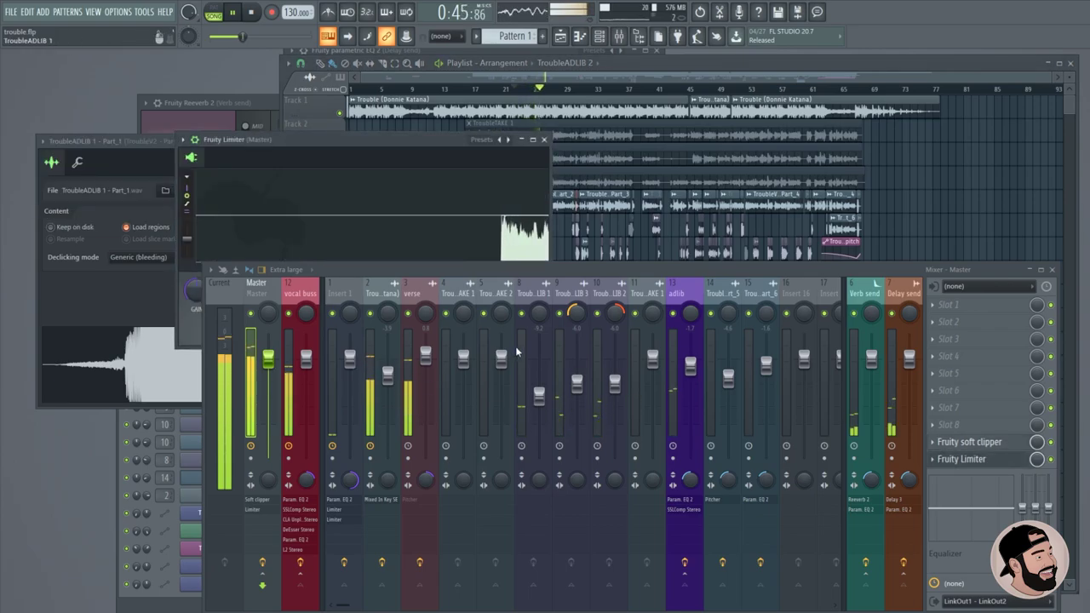
pyautogui.scroll(2, 196, 293)
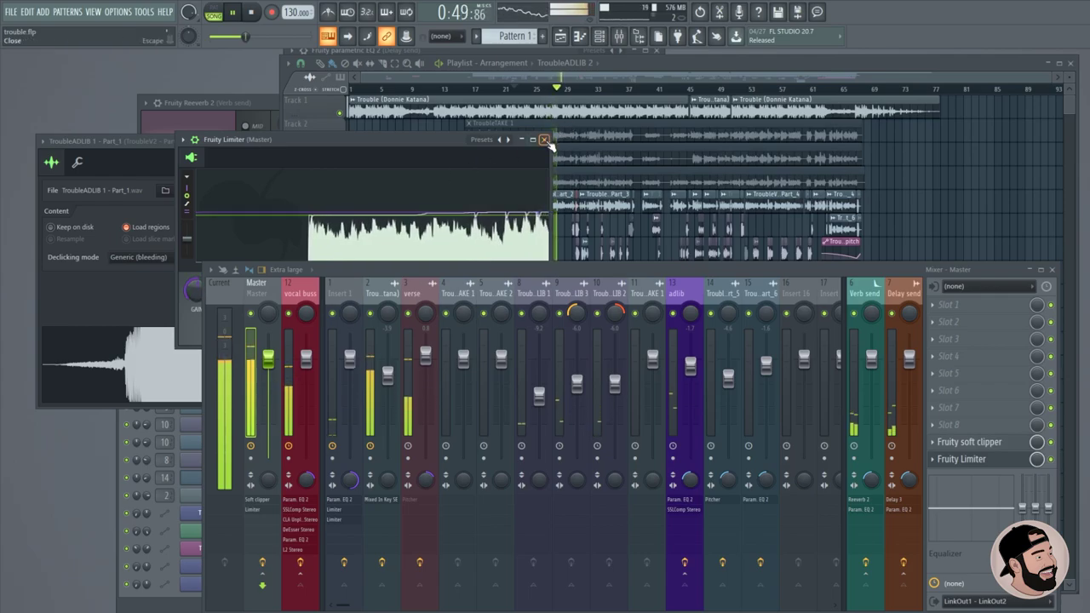
pyautogui.click(992, 459)
# View the vocal buss effect chain in the mixer while playing back the arrangement, then stop playback.
pyautogui.moveTo(858, 275); pyautogui.dragTo(827, 436)
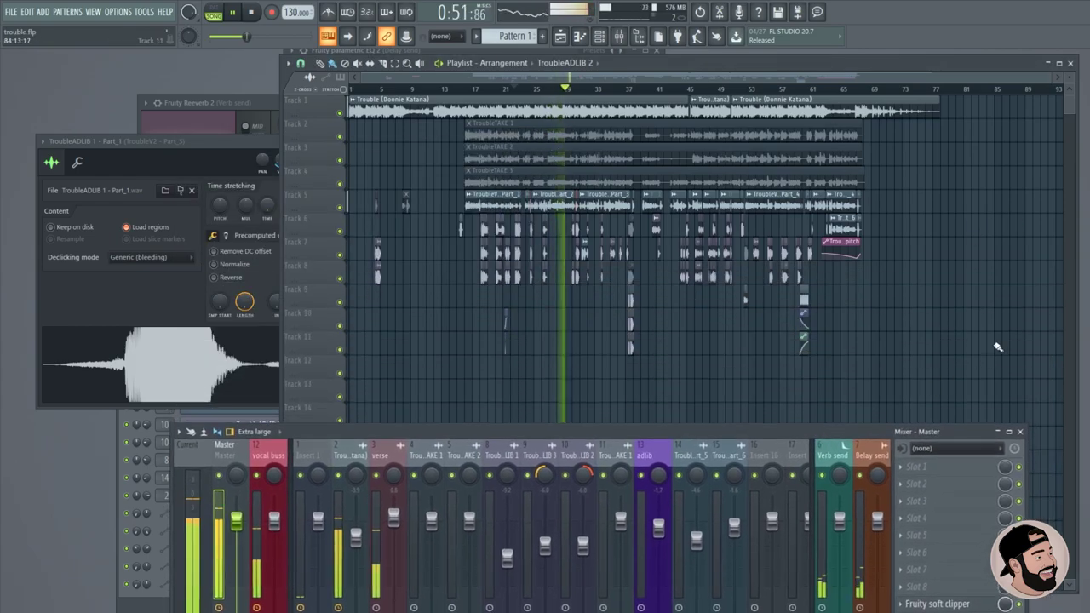
pyautogui.moveTo(533, 423); pyautogui.dragTo(561, 347)
pyautogui.click(297, 379)
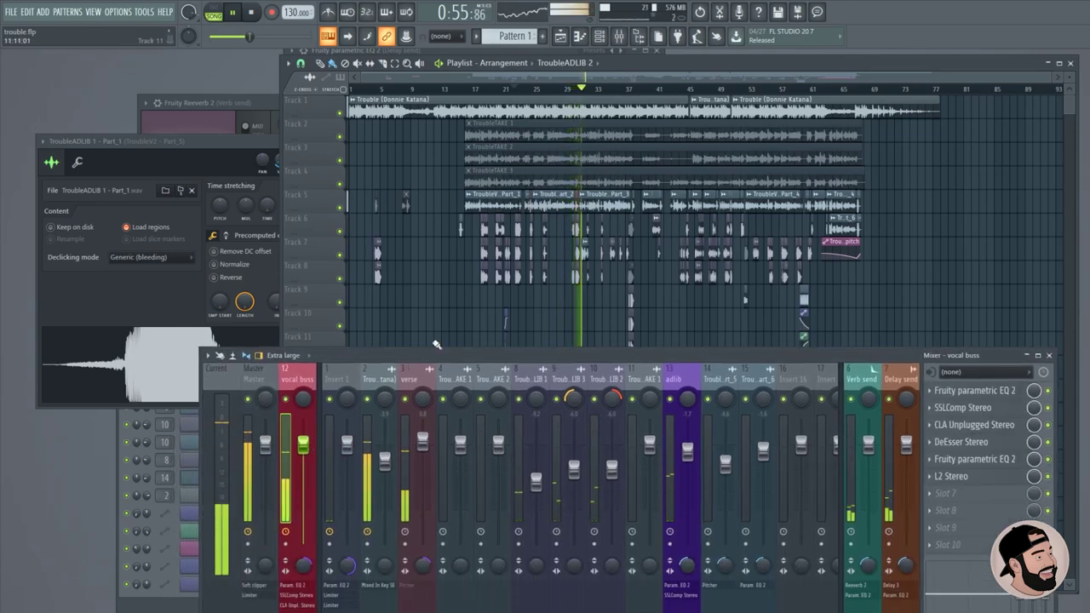
pyautogui.moveTo(470, 351); pyautogui.dragTo(458, 431)
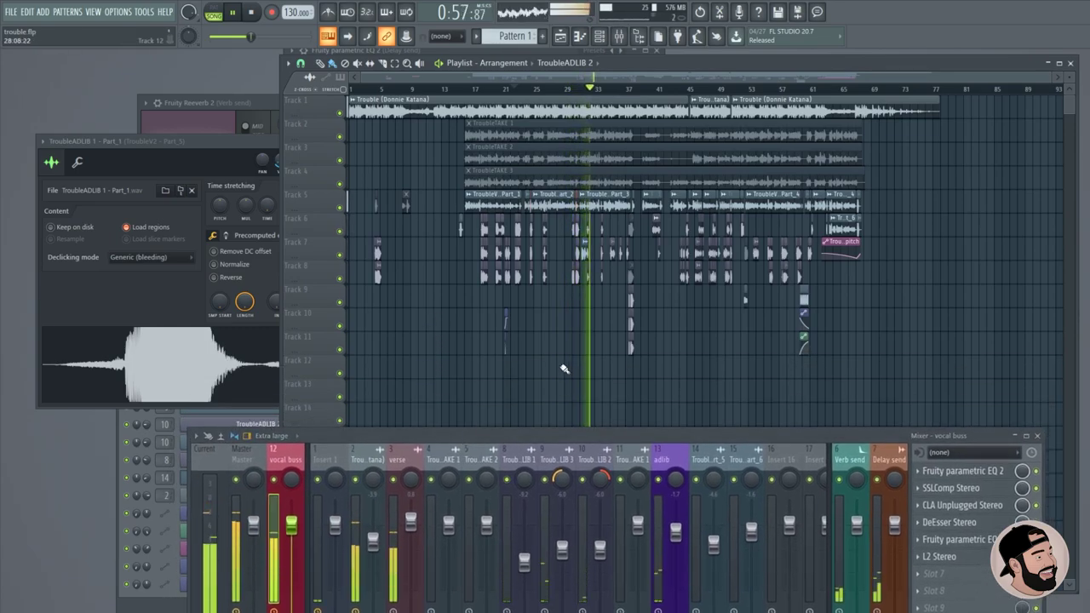
pyautogui.scroll(2, 565, 366)
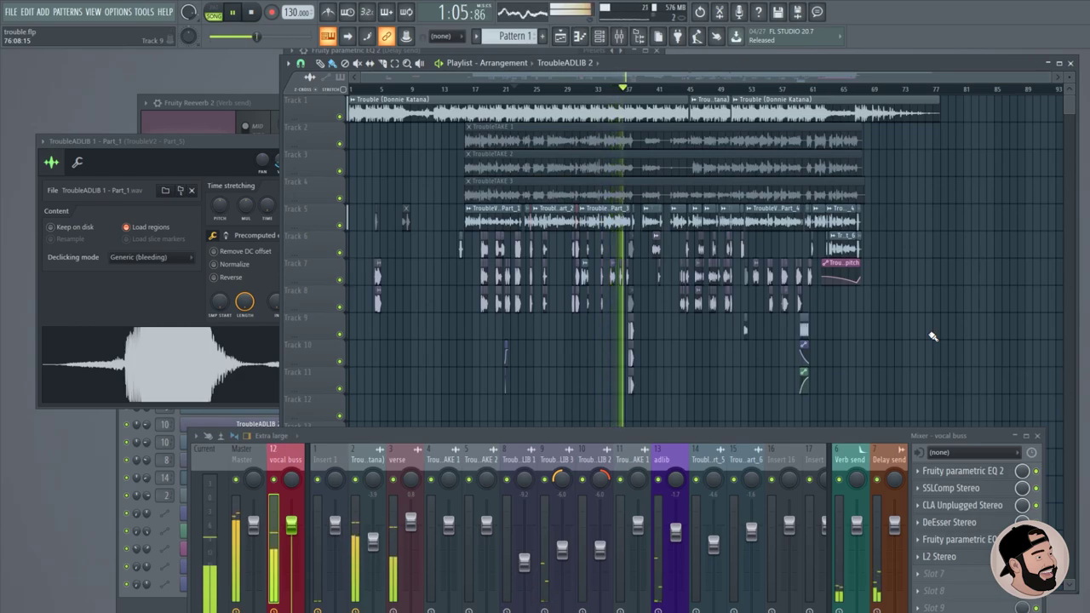
pyautogui.scroll(3, 932, 336)
pyautogui.press('space')
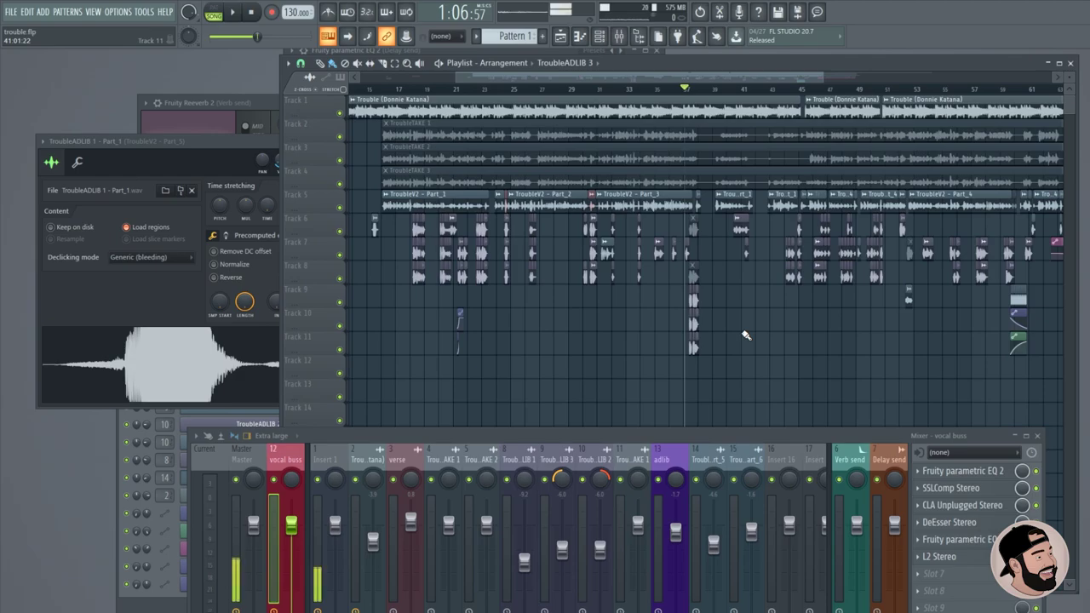
# Add a Fruity parametric EQ 2 after Pitcher on the verse mixer track.
pyautogui.moveTo(523, 436); pyautogui.dragTo(573, 301)
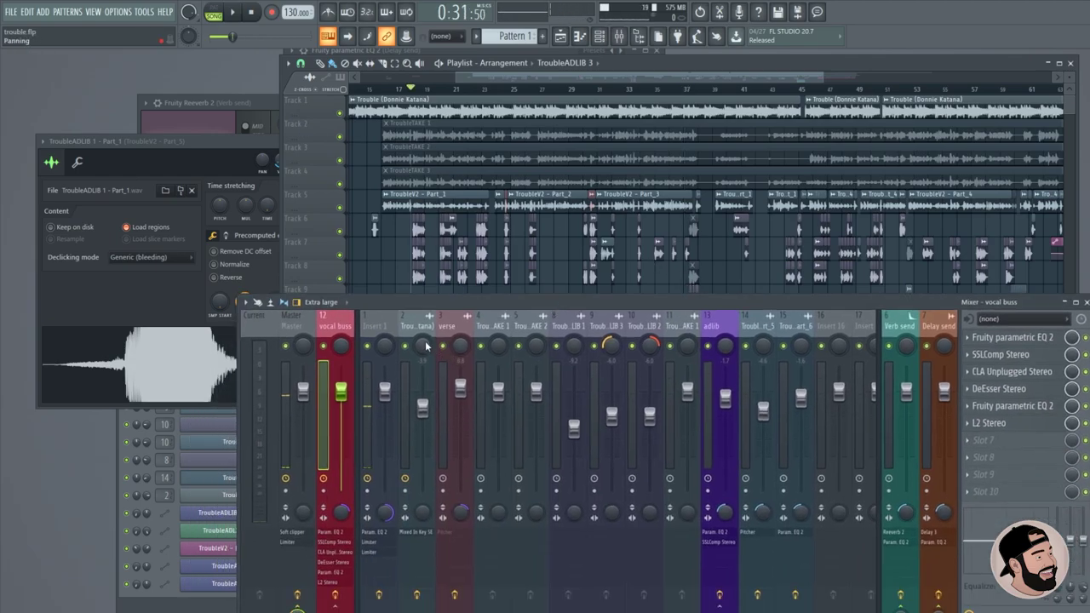
pyautogui.click(414, 329)
pyautogui.click(449, 332)
pyautogui.click(972, 358)
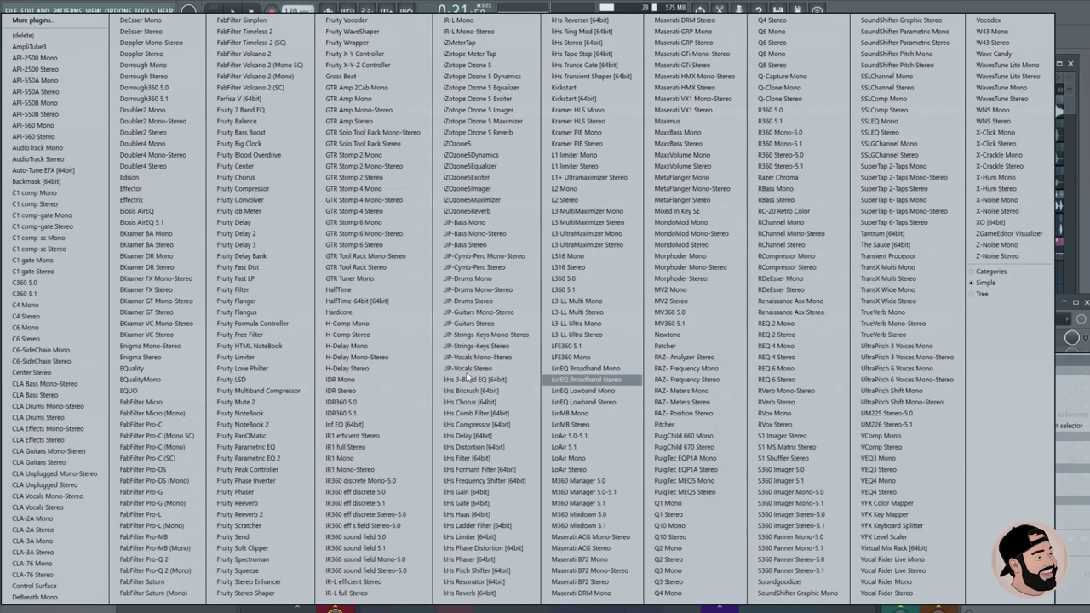
pyautogui.click(260, 463)
pyautogui.click(978, 358)
pyautogui.moveTo(985, 341)
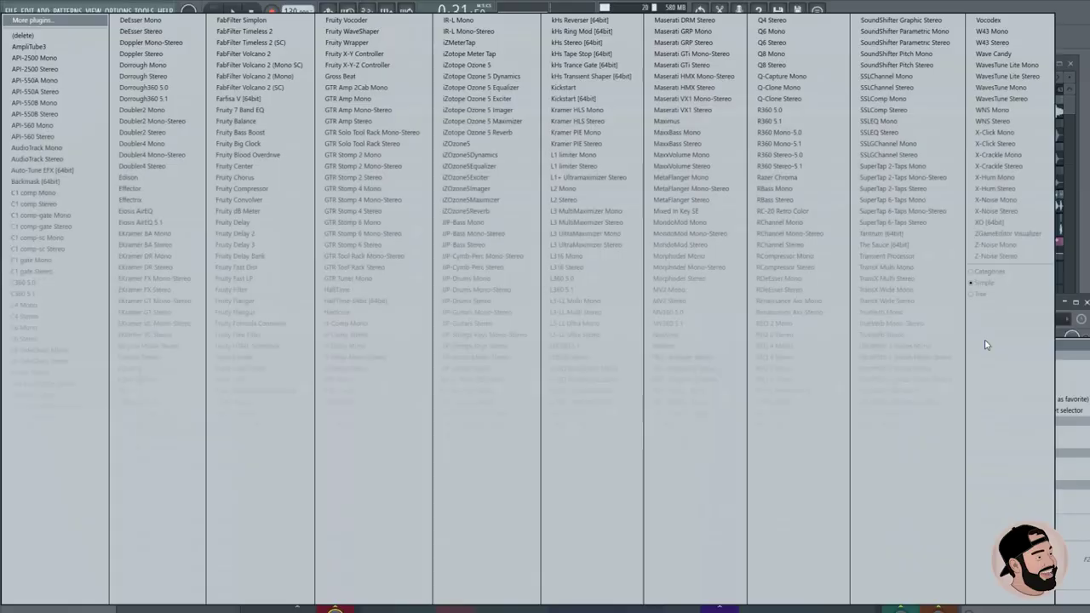
pyautogui.click(400, 312)
# Shape the verse EQ during playback: cut the lows with bands 1 and 2 and slightly raise band 7's high shelf at about 6270 Hz.
pyautogui.moveTo(413, 213); pyautogui.dragTo(430, 262)
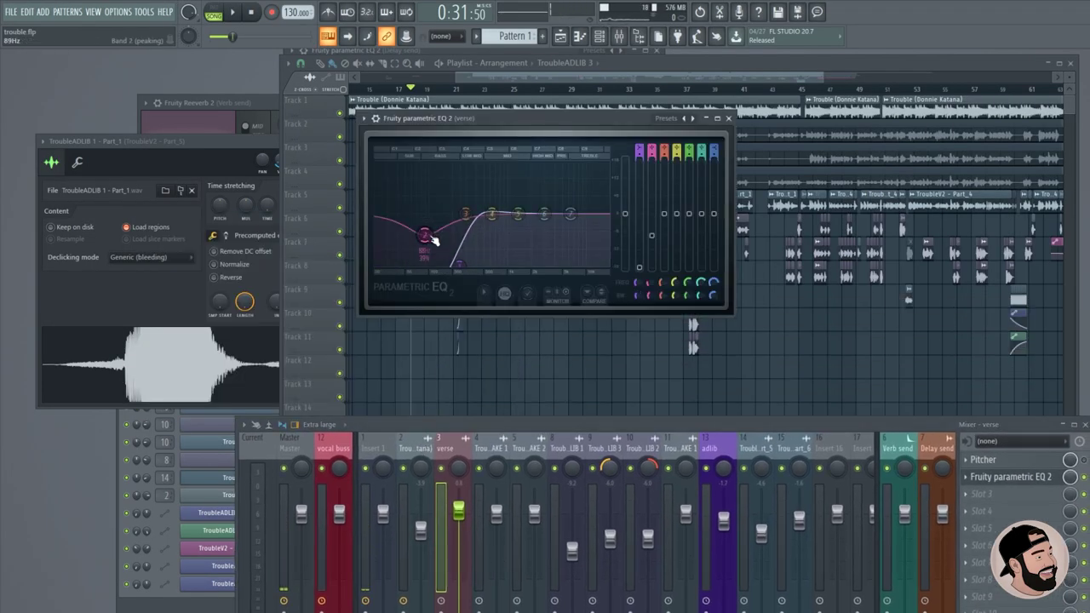
pyautogui.press('space')
pyautogui.scroll(-3, 458, 262)
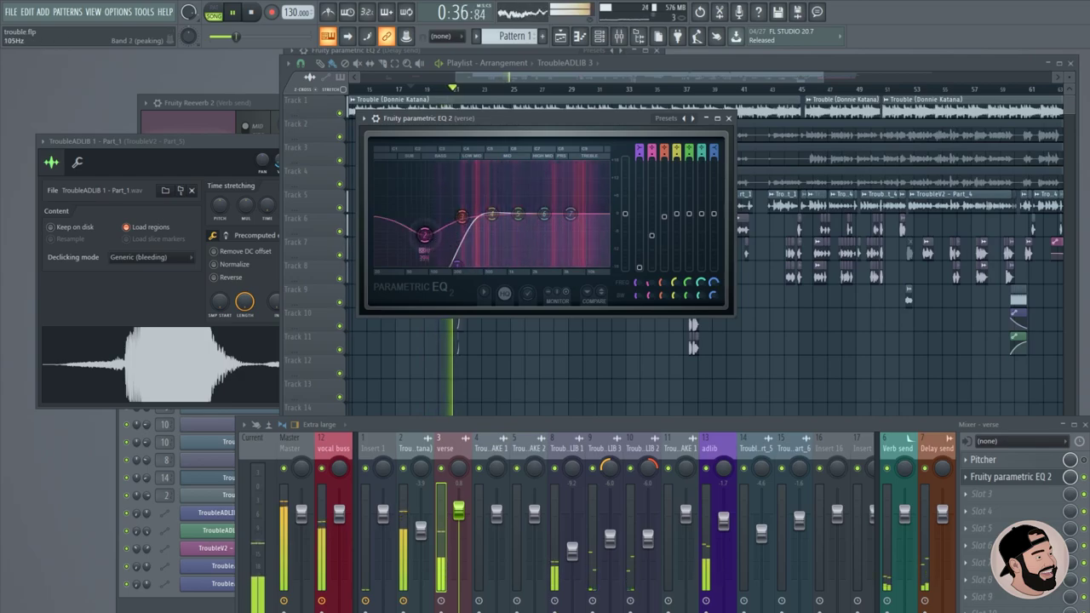
pyautogui.moveTo(457, 264)
pyautogui.mouseDown()
pyautogui.moveTo(443, 261)
pyautogui.moveTo(461, 264)
pyautogui.mouseUp()
pyautogui.moveTo(491, 213); pyautogui.dragTo(481, 213)
pyautogui.moveTo(465, 269); pyautogui.dragTo(455, 258)
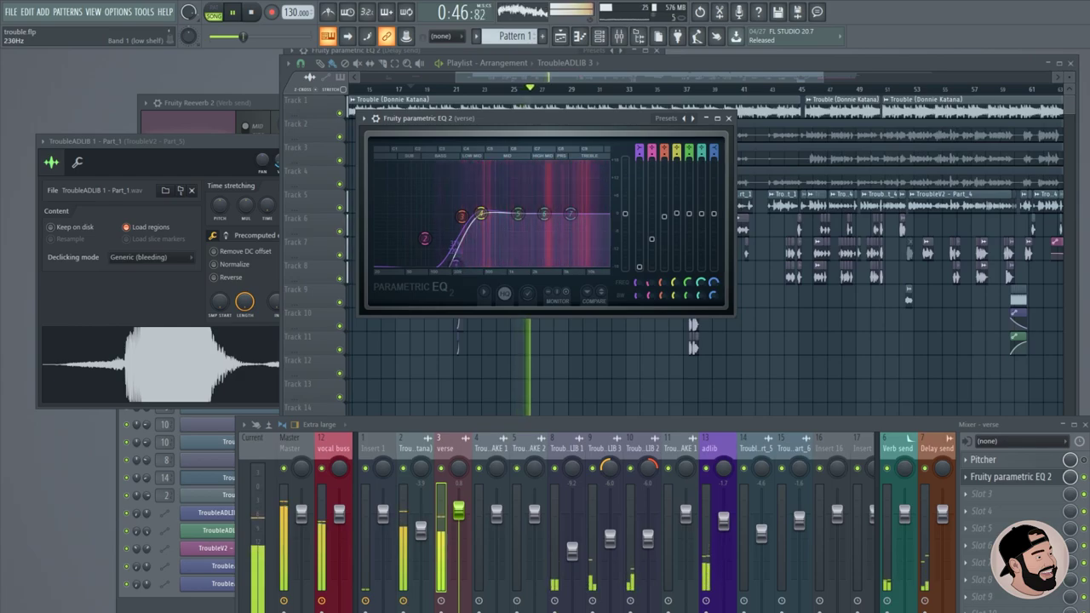
pyautogui.moveTo(568, 211); pyautogui.dragTo(571, 208)
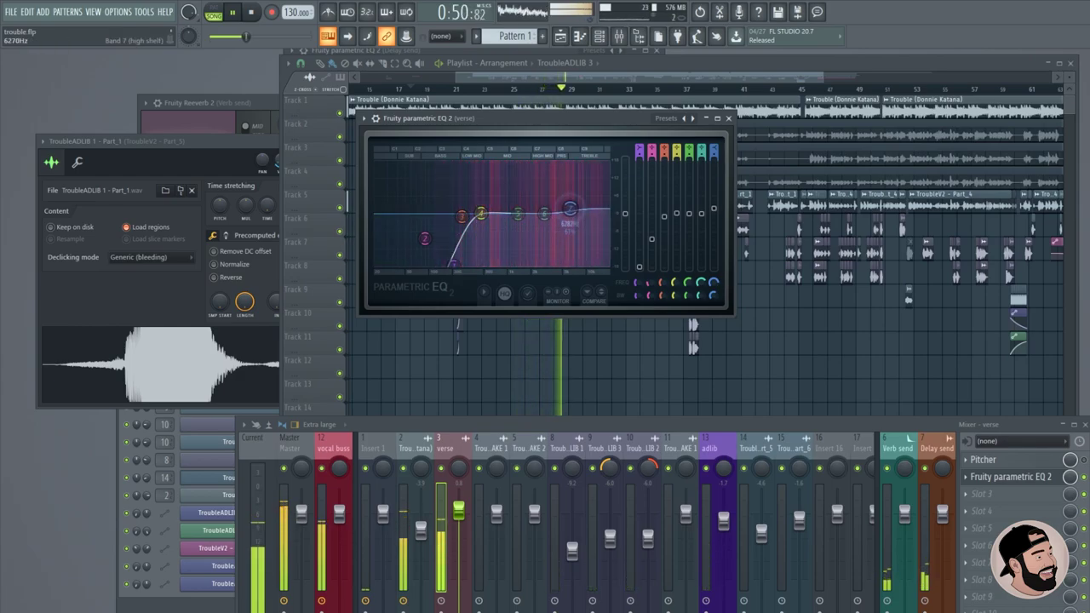
pyautogui.click(728, 118)
# Play back the full vocal arrangement from bar 15 to check the finished mix.
pyautogui.moveTo(691, 428); pyautogui.dragTo(692, 376)
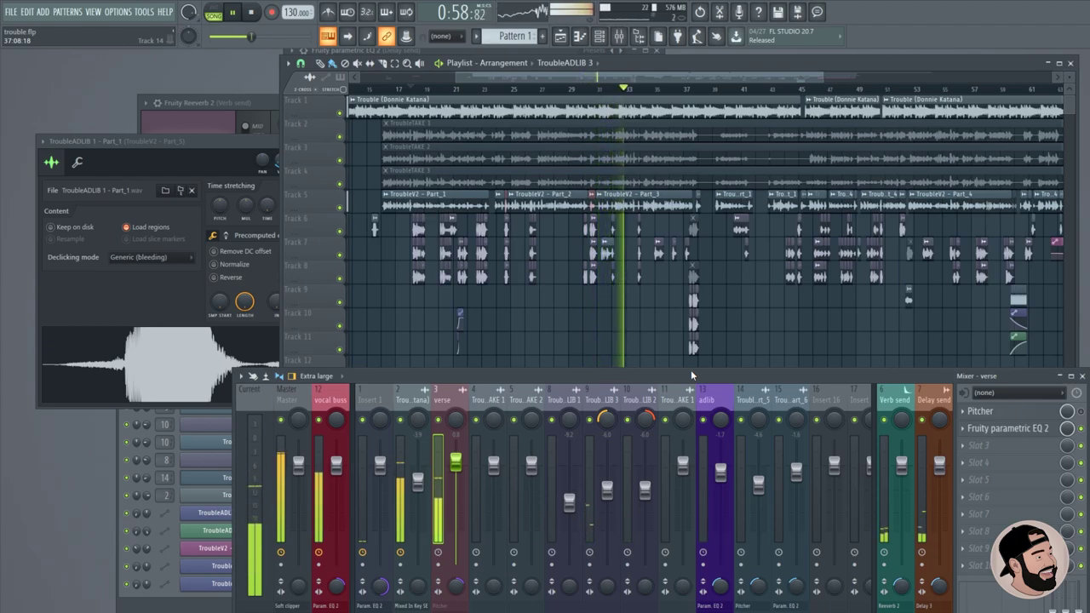
pyautogui.press('space')
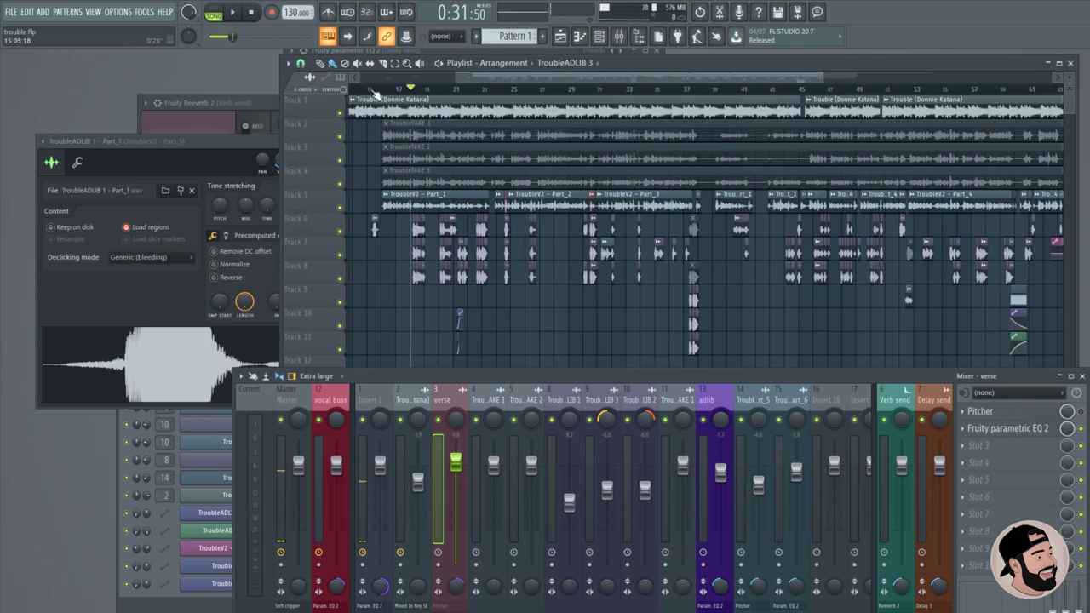
pyautogui.click(372, 90)
pyautogui.press('space')
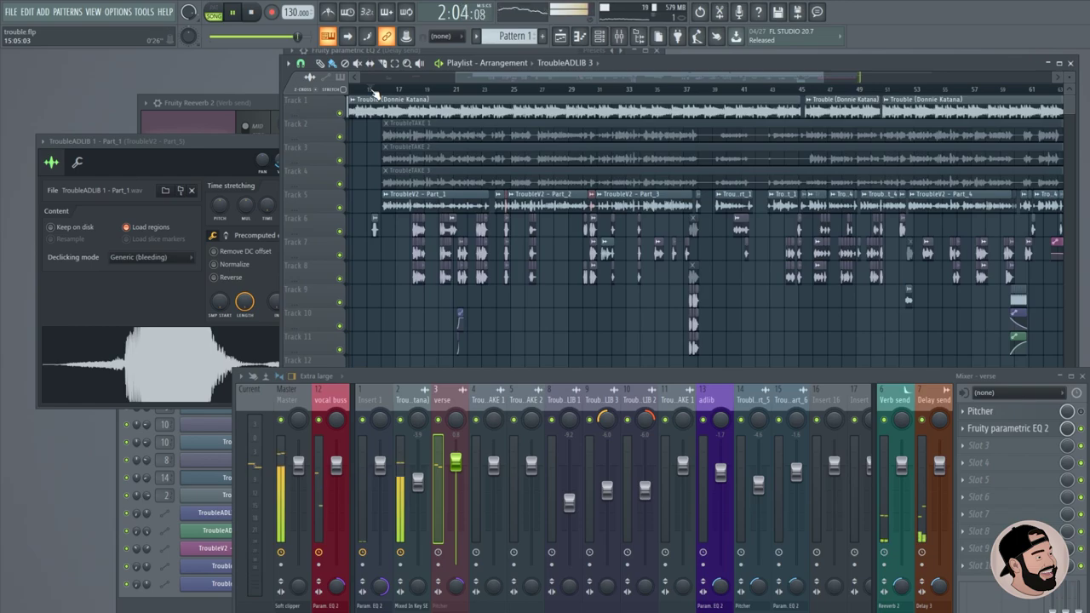
pyautogui.press('space')
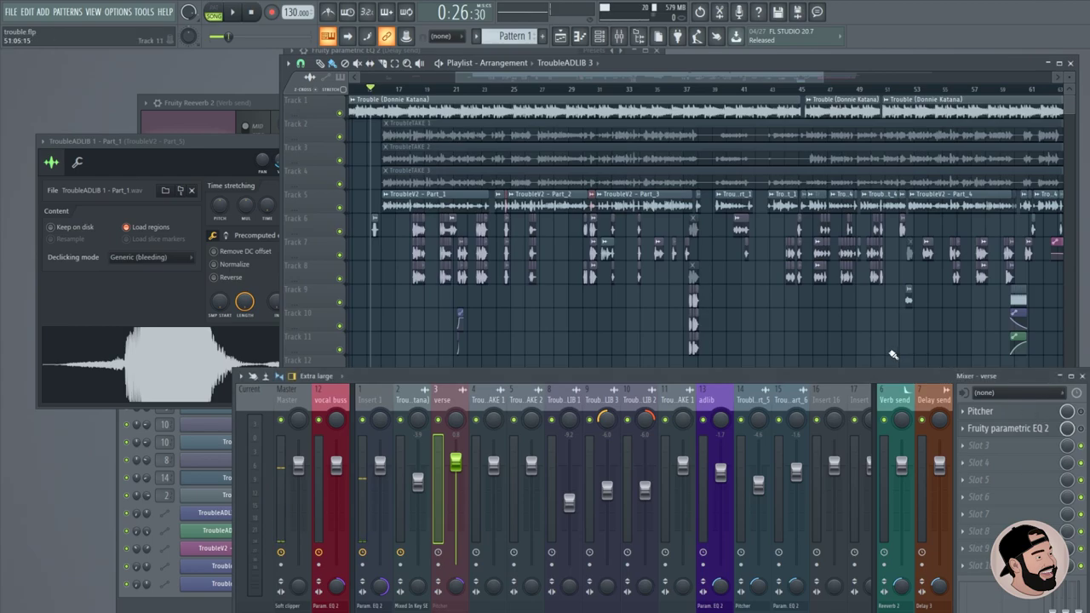
pyautogui.moveTo(878, 375); pyautogui.dragTo(861, 379)
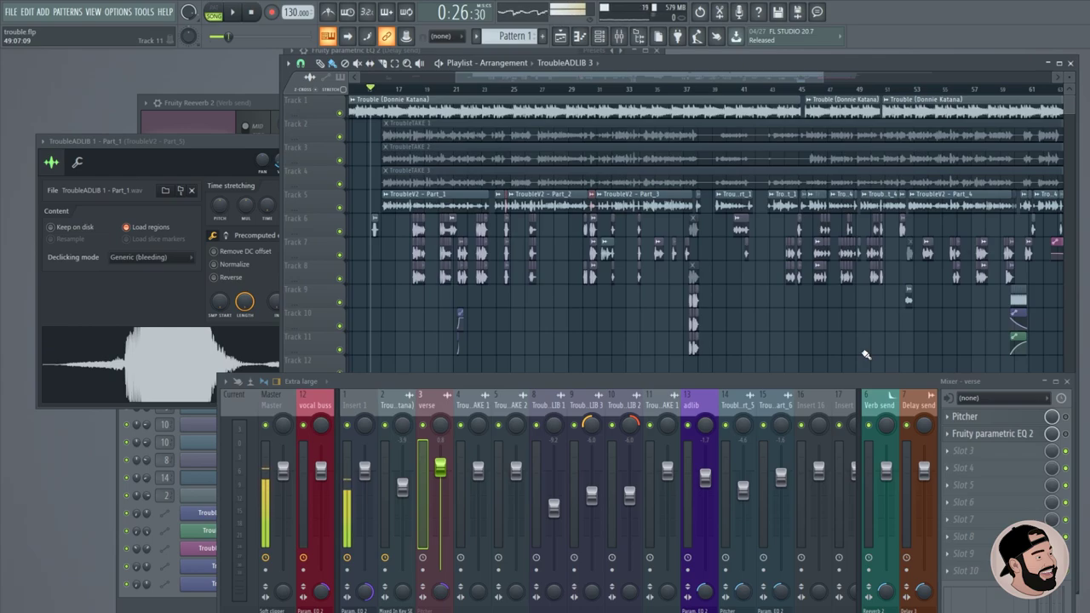
pyautogui.moveTo(843, 381)
pyautogui.mouseDown()
pyautogui.moveTo(833, 343)
pyautogui.moveTo(848, 240)
pyautogui.moveTo(854, 392)
pyautogui.mouseUp()
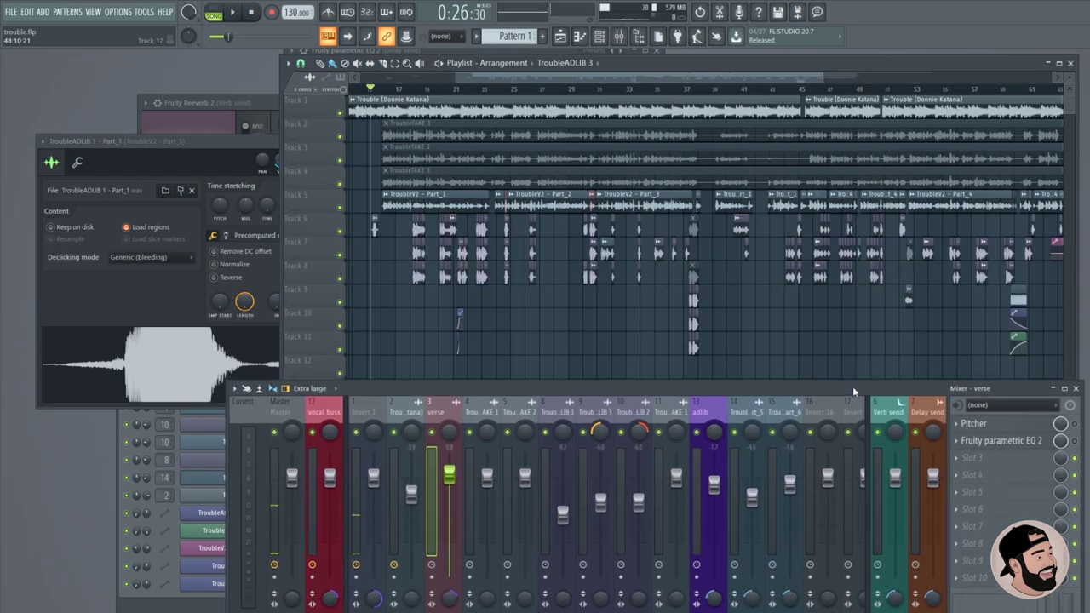
pyautogui.moveTo(854, 391)
pyautogui.mouseDown()
pyautogui.moveTo(817, 389)
pyautogui.moveTo(833, 301)
pyautogui.moveTo(835, 383)
pyautogui.mouseUp()
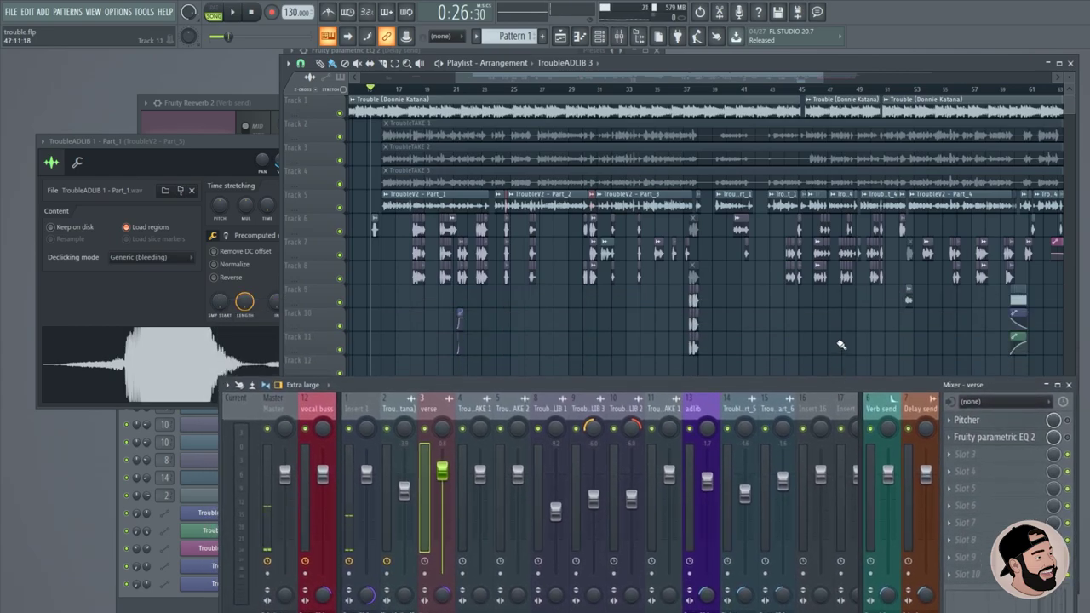